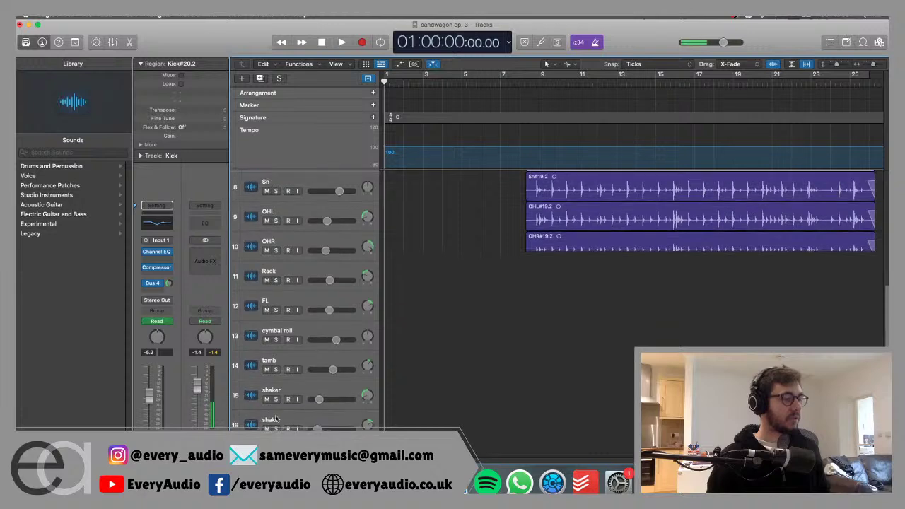
Mute all the drum and percussion tracks from Kick to the second shaker, then clear the region selection.
{"action": "key", "text": "super+a"}
{"action": "scroll", "coordinate": [460, 347], "scroll_direction": "up", "scroll_amount": 7}
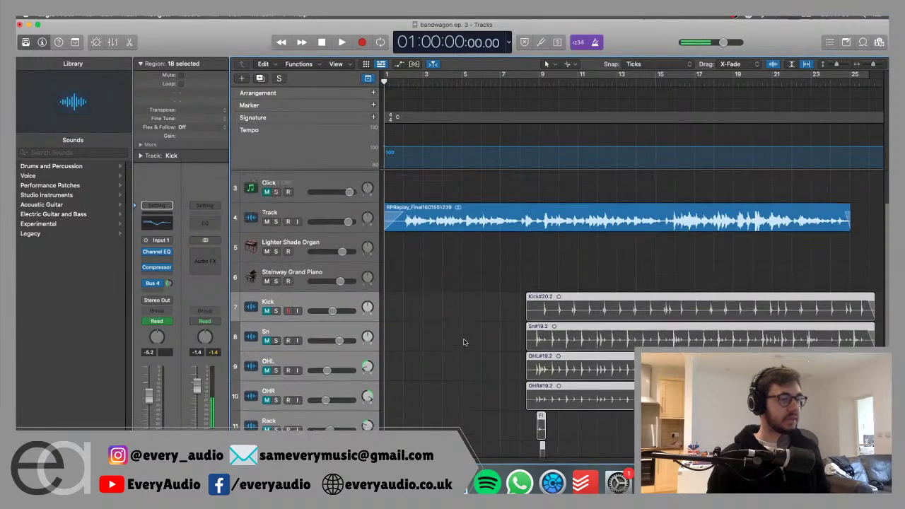
{"action": "left_click", "coordinate": [459, 348]}
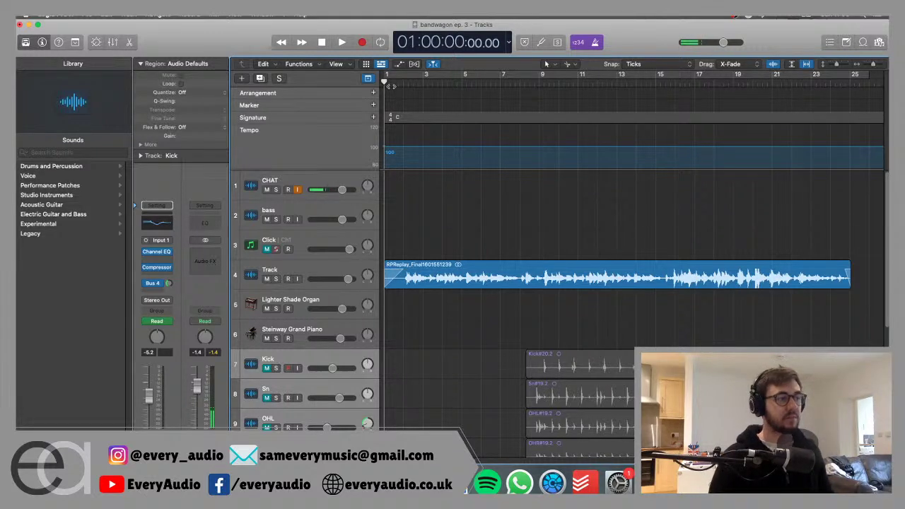
Listen to the song recording on the Track channel from the start without drums, then return the playhead to the beginning.
{"action": "key", "text": "space"}
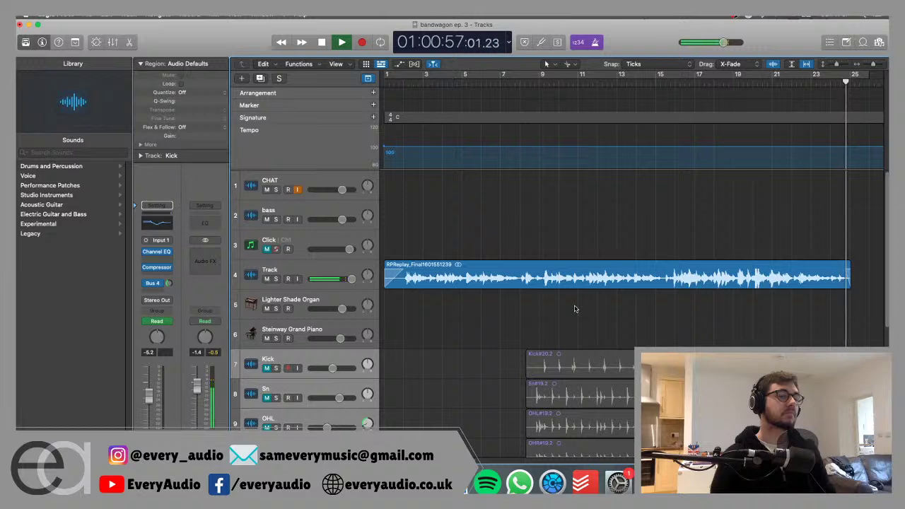
{"action": "key", "text": "space"}
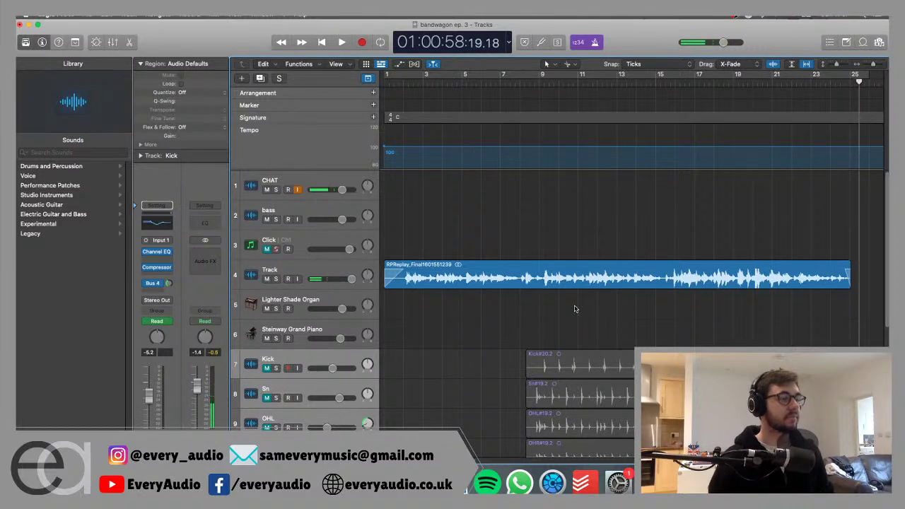
{"action": "key", "text": "Return"}
{"action": "key", "text": "space"}
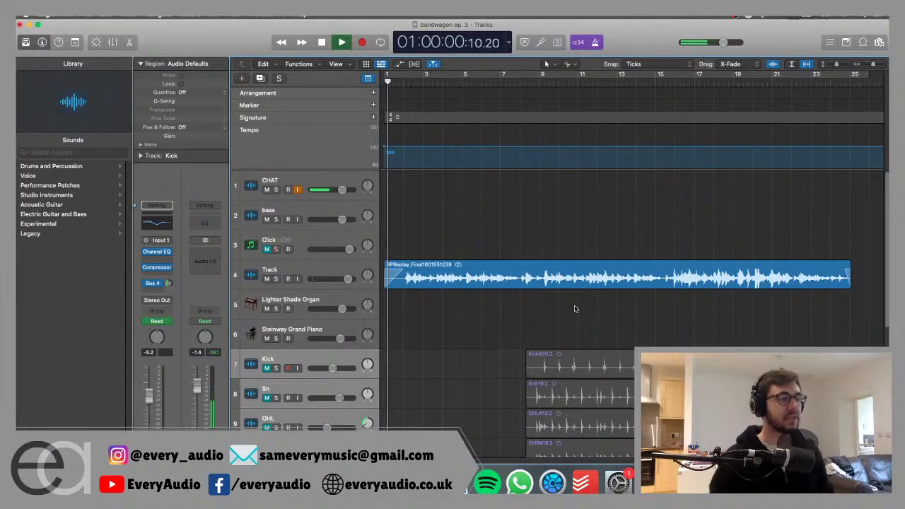
{"action": "key", "text": "space"}
{"action": "key", "text": "Return"}
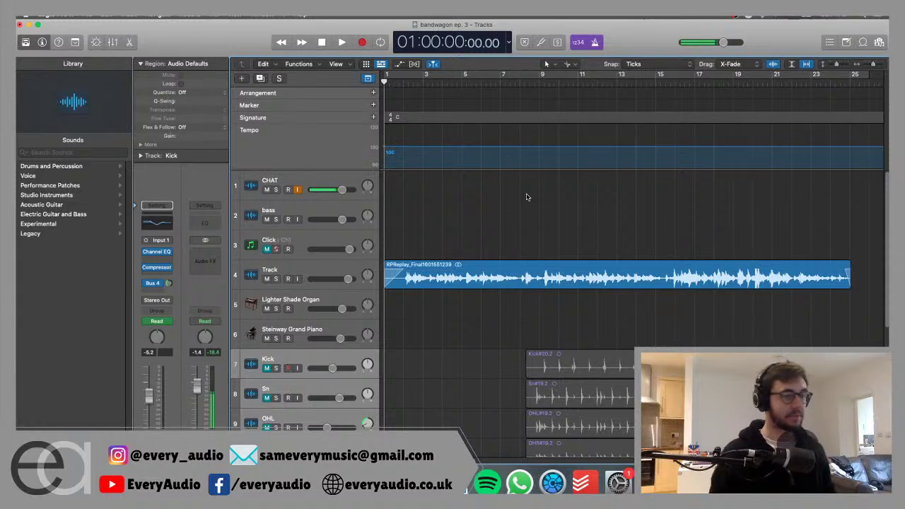
{"action": "left_click", "coordinate": [851, 83]}
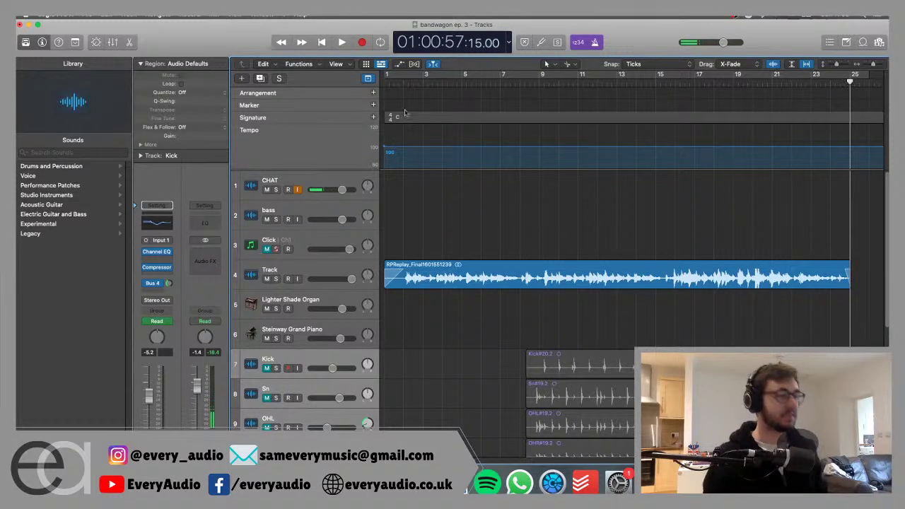
{"action": "left_click", "coordinate": [384, 82]}
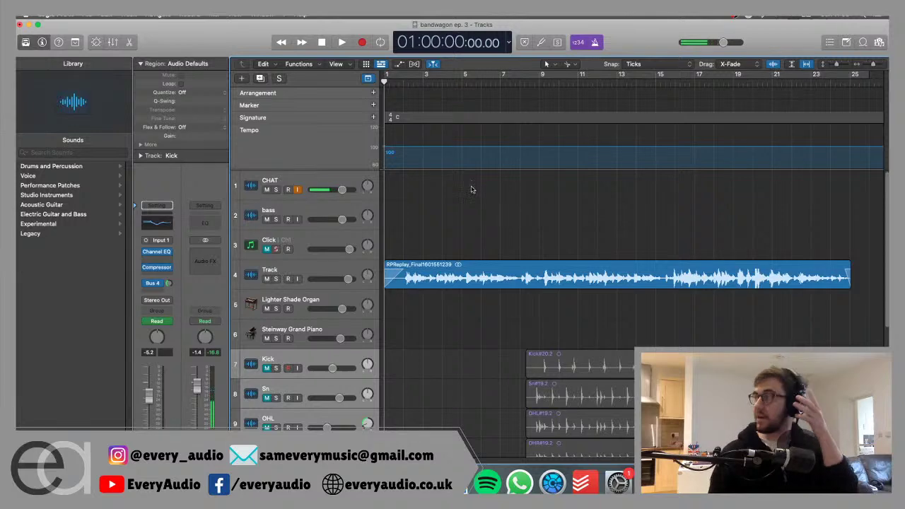
Unmute all the drum and percussion tracks from Kick to the second shaker.
{"action": "scroll", "coordinate": [460, 320], "scroll_direction": "down", "scroll_amount": 6}
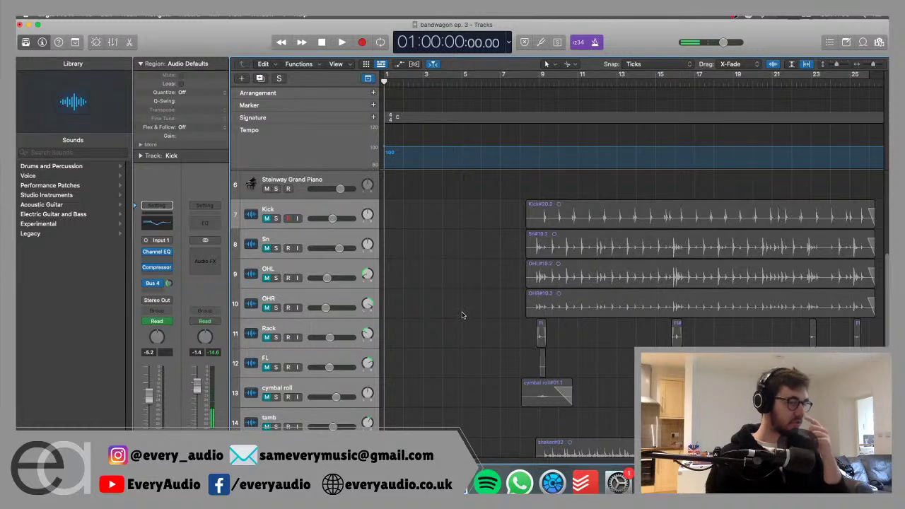
{"action": "scroll", "coordinate": [462, 316], "scroll_direction": "down", "scroll_amount": 3}
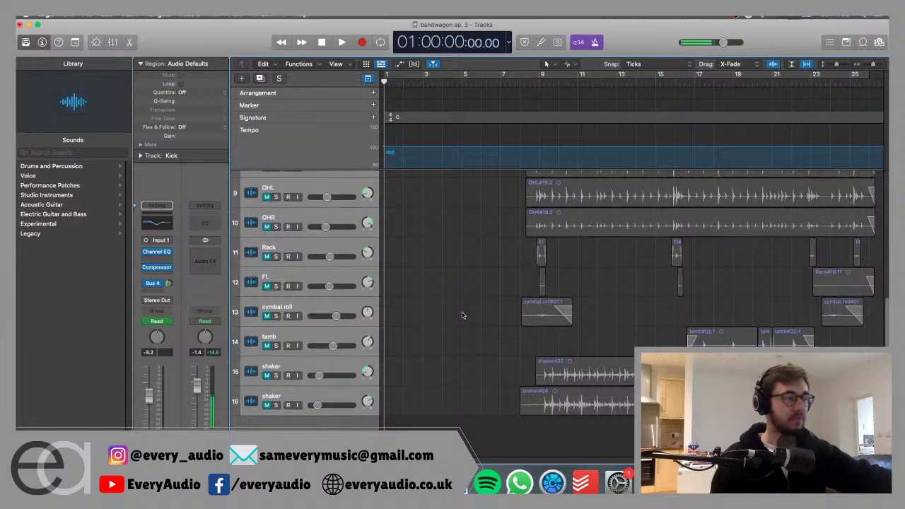
{"action": "key", "text": "super+a"}
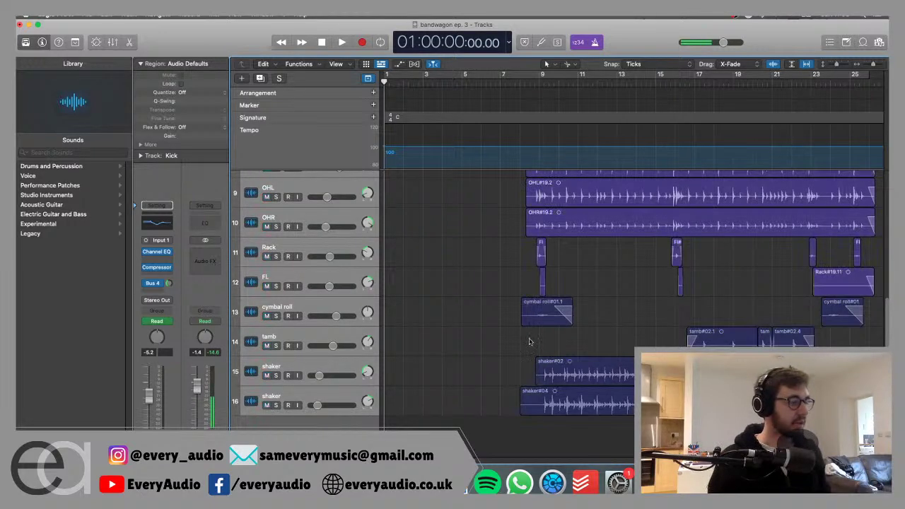
{"action": "scroll", "coordinate": [473, 339], "scroll_direction": "up", "scroll_amount": 1}
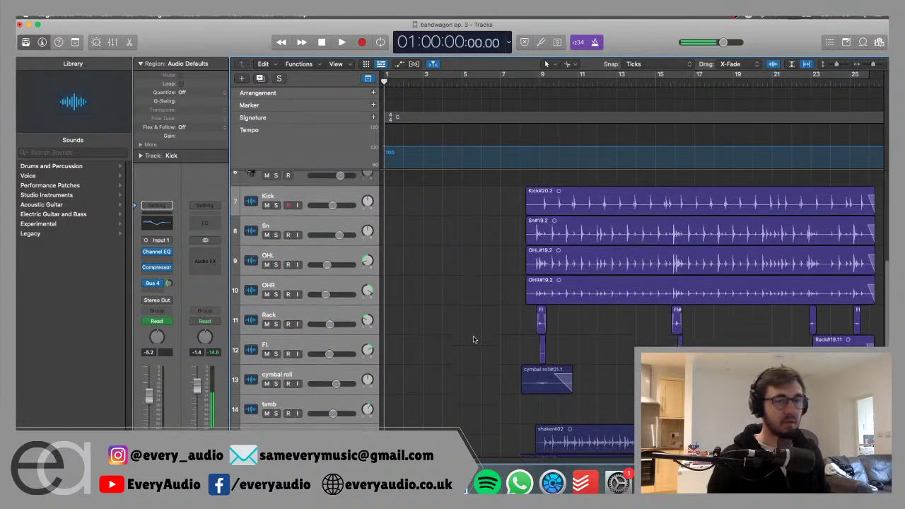
{"action": "scroll", "coordinate": [368, 221], "scroll_direction": "up", "scroll_amount": 2}
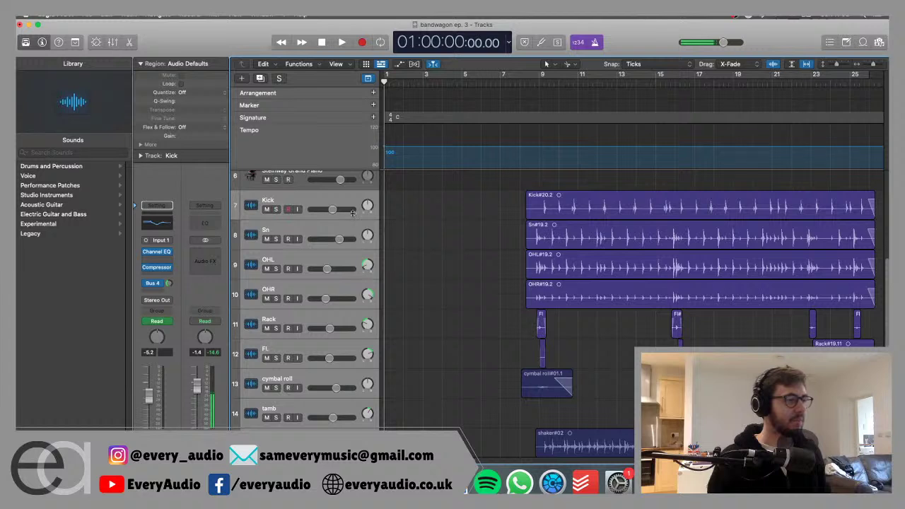
Inspect the Channel EQ settings on the Kick track, then close the plug-in and deselect the region.
{"action": "left_click", "coordinate": [316, 207]}
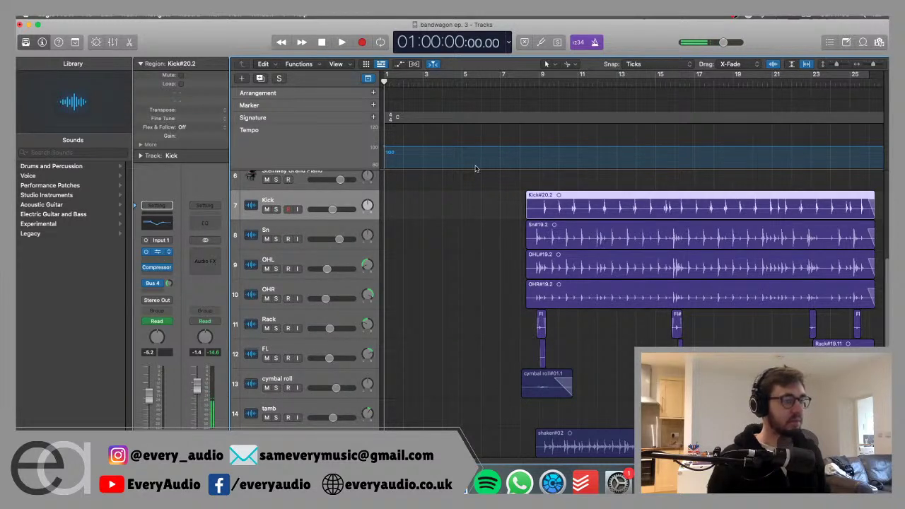
{"action": "key", "text": "e"}
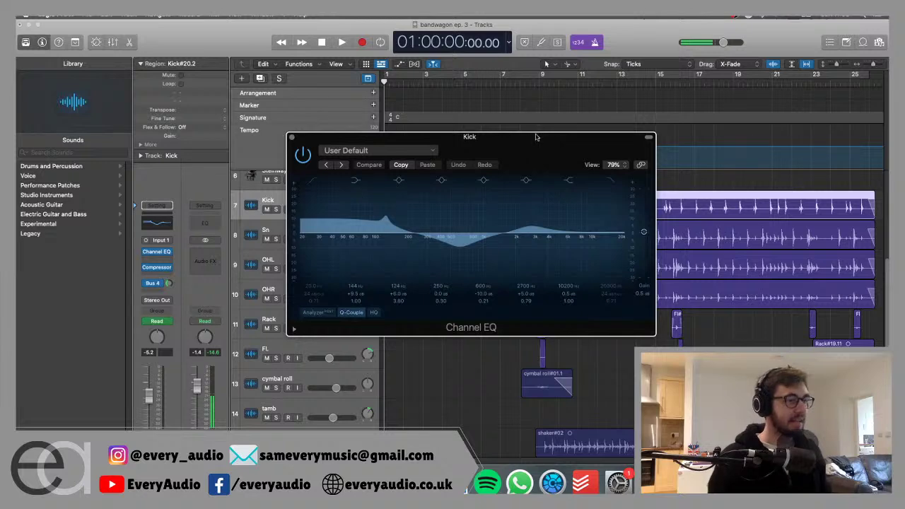
{"action": "left_click_drag", "start_coordinate": [536, 137], "coordinate": [308, 51]}
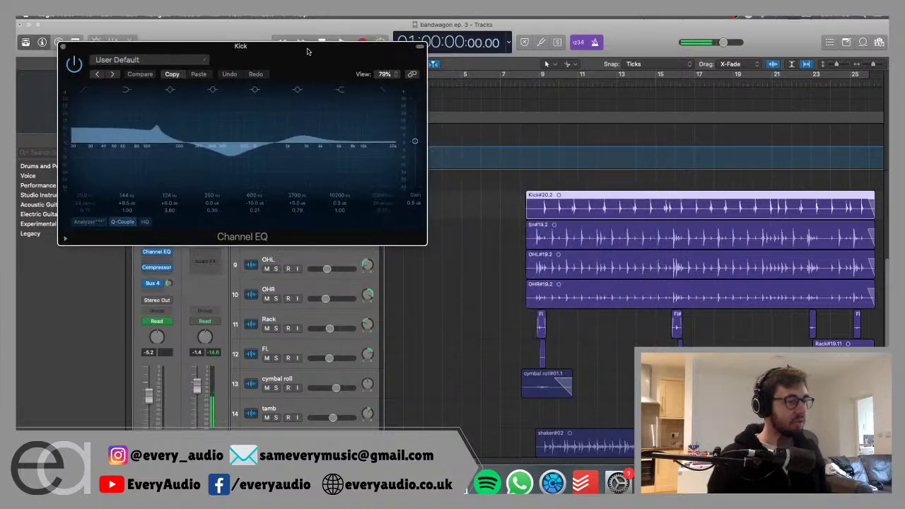
{"action": "left_click", "coordinate": [63, 47]}
{"action": "left_click", "coordinate": [478, 229]}
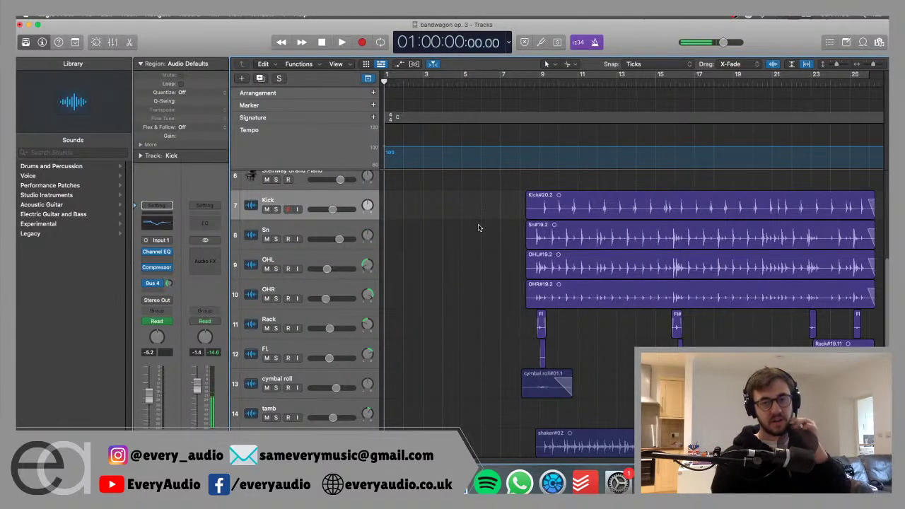
Open the SilverVerb plug-in on the tamb track and examine its reverb settings beside the arrangement.
{"action": "scroll", "coordinate": [478, 228], "scroll_direction": "down", "scroll_amount": 3}
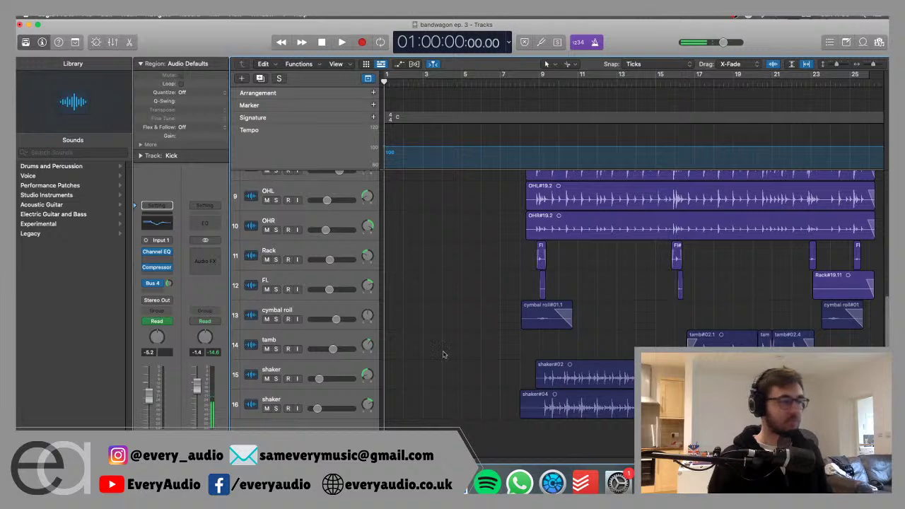
{"action": "left_click", "coordinate": [310, 342]}
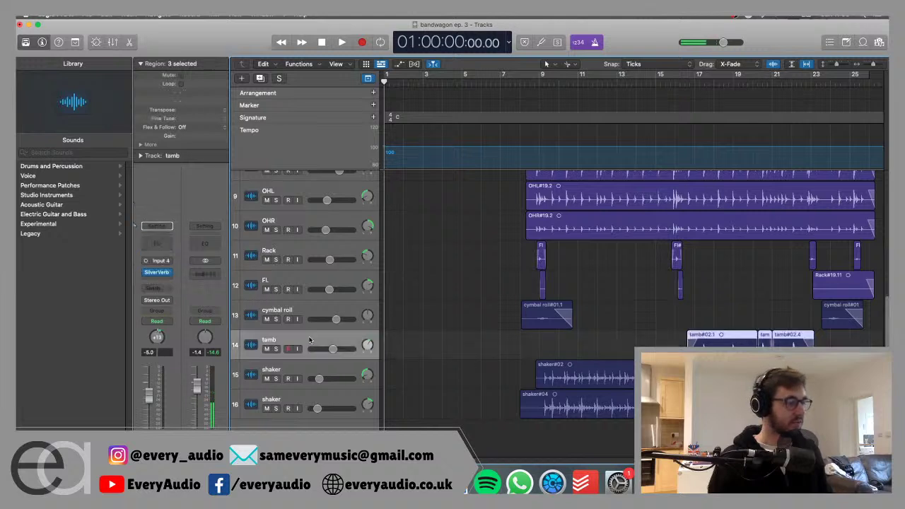
{"action": "left_click", "coordinate": [159, 273]}
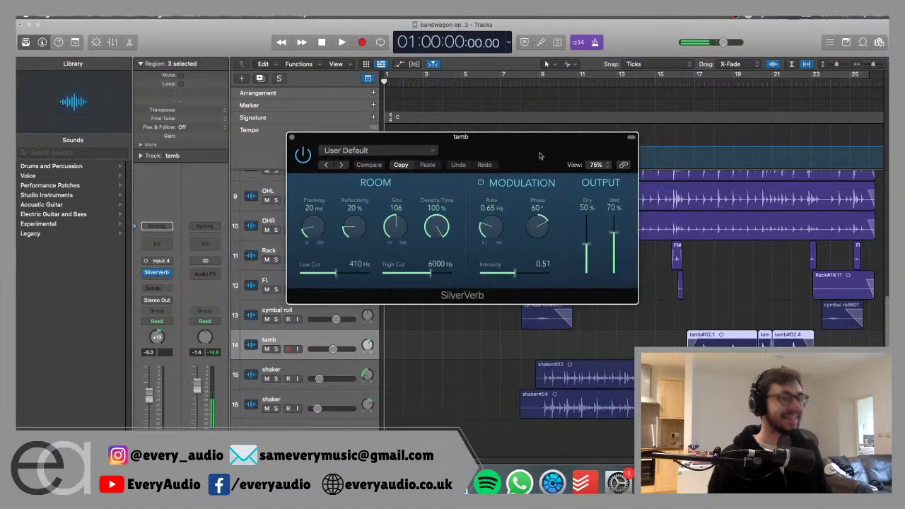
{"action": "left_click_drag", "start_coordinate": [543, 144], "coordinate": [356, 100]}
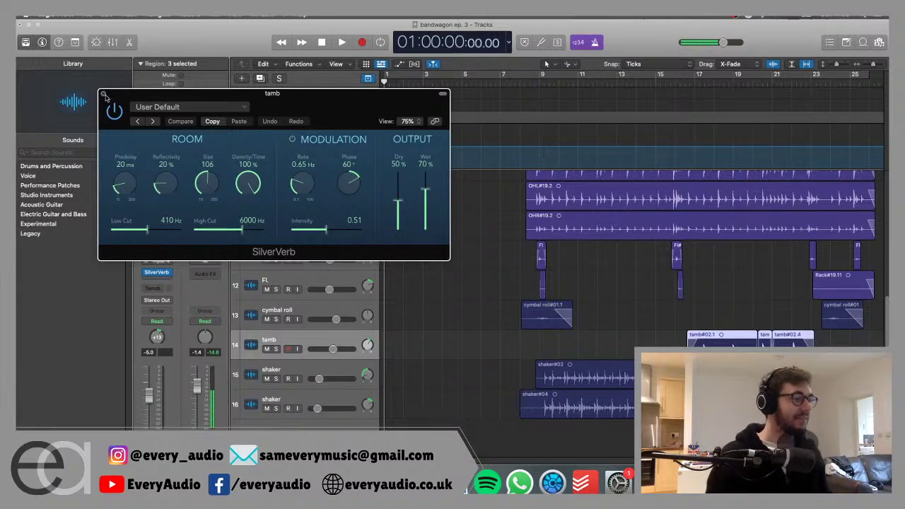
{"action": "left_click_drag", "start_coordinate": [327, 99], "coordinate": [286, 106]}
{"action": "scroll", "coordinate": [560, 168], "scroll_direction": "down", "scroll_amount": 2}
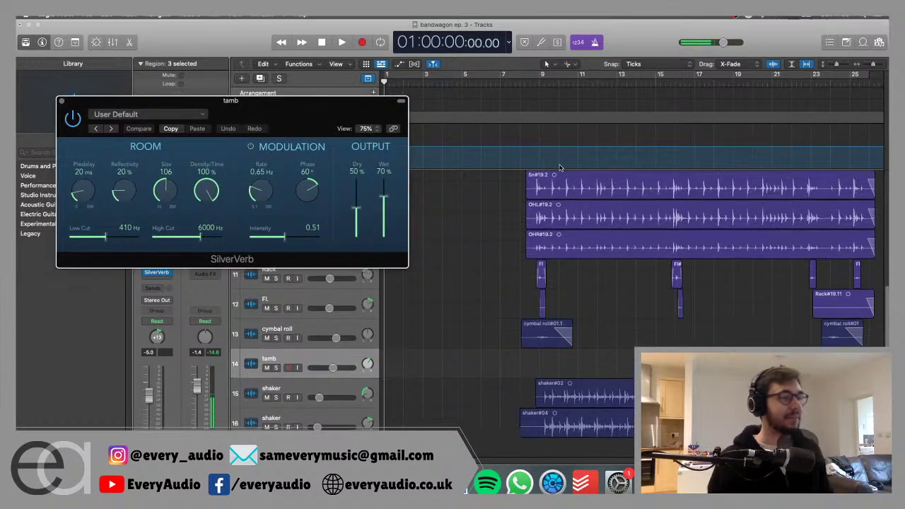
Close the SilverVerb plug-in and listen to the song with the drums from 01:00:14:10, just before bar 7, through the ending.
{"action": "left_click", "coordinate": [500, 85]}
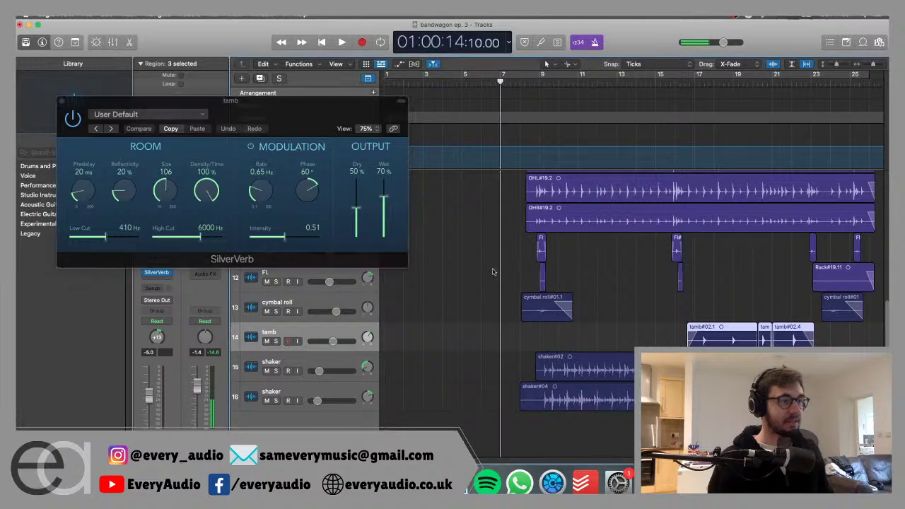
{"action": "scroll", "coordinate": [484, 298], "scroll_direction": "up", "scroll_amount": 5}
{"action": "scroll", "coordinate": [483, 299], "scroll_direction": "down", "scroll_amount": 4}
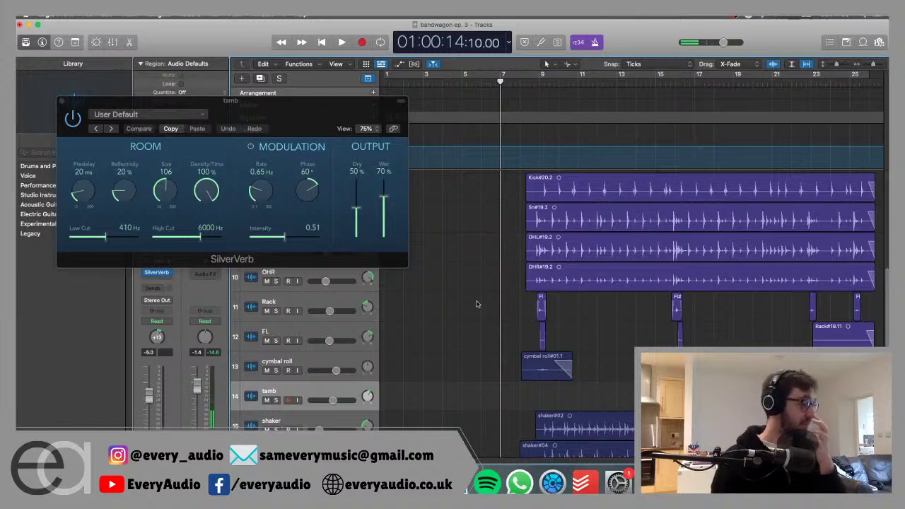
{"action": "scroll", "coordinate": [477, 304], "scroll_direction": "up", "scroll_amount": 4}
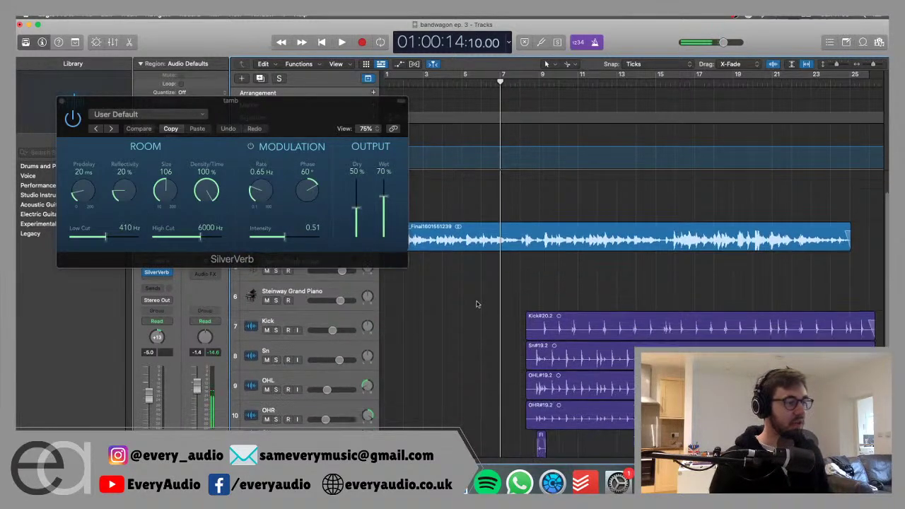
{"action": "left_click", "coordinate": [63, 102]}
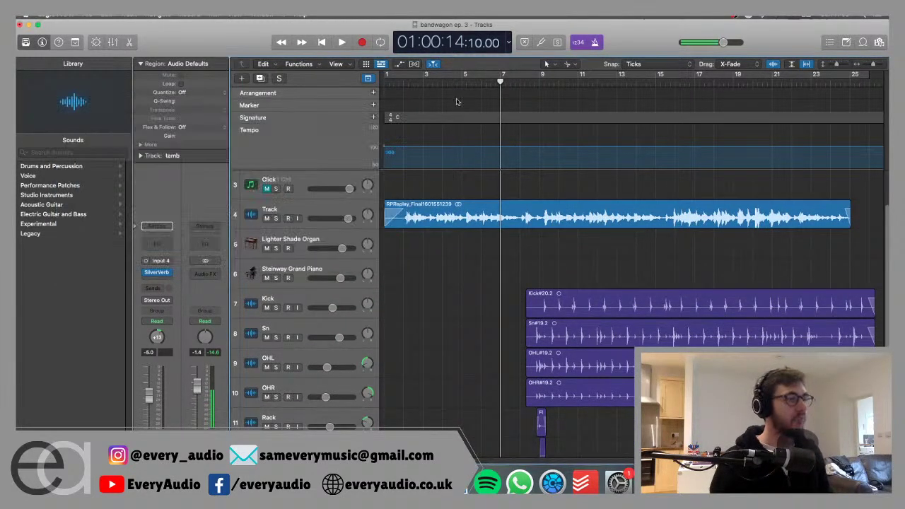
{"action": "key", "text": "space"}
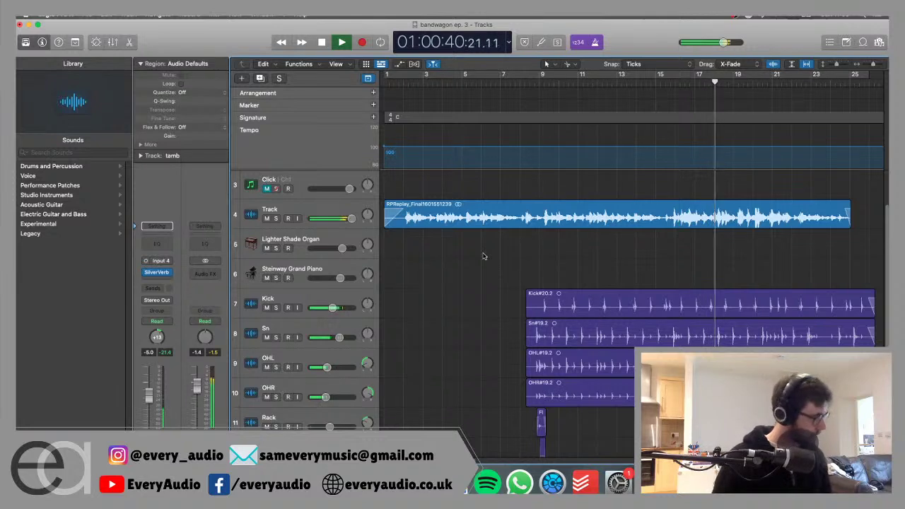
{"action": "scroll", "coordinate": [483, 256], "scroll_direction": "down", "scroll_amount": 1}
{"action": "scroll", "coordinate": [484, 255], "scroll_direction": "down", "scroll_amount": 1}
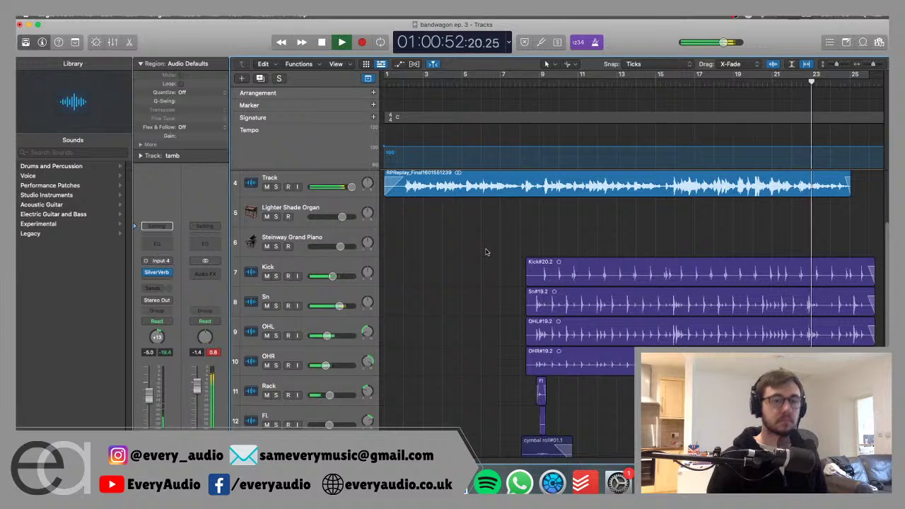
{"action": "scroll", "coordinate": [486, 252], "scroll_direction": "down", "scroll_amount": 5}
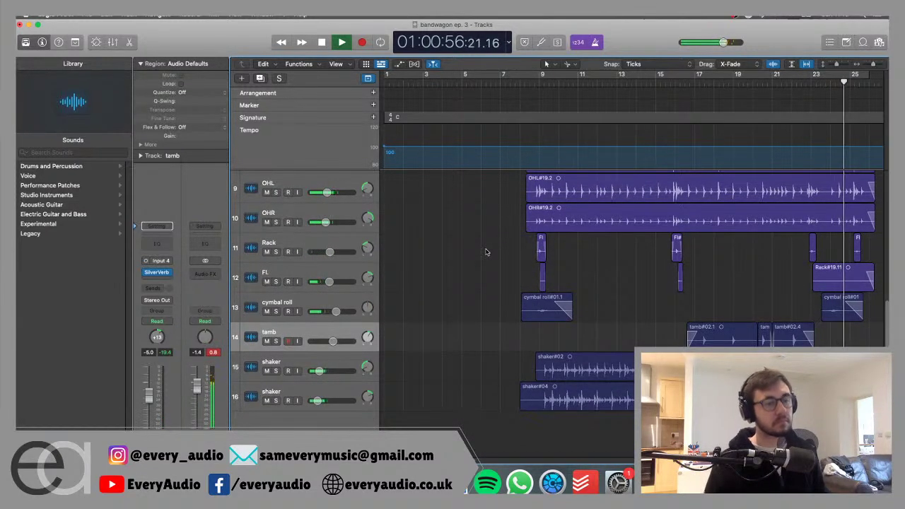
{"action": "scroll", "coordinate": [485, 250], "scroll_direction": "up", "scroll_amount": 5}
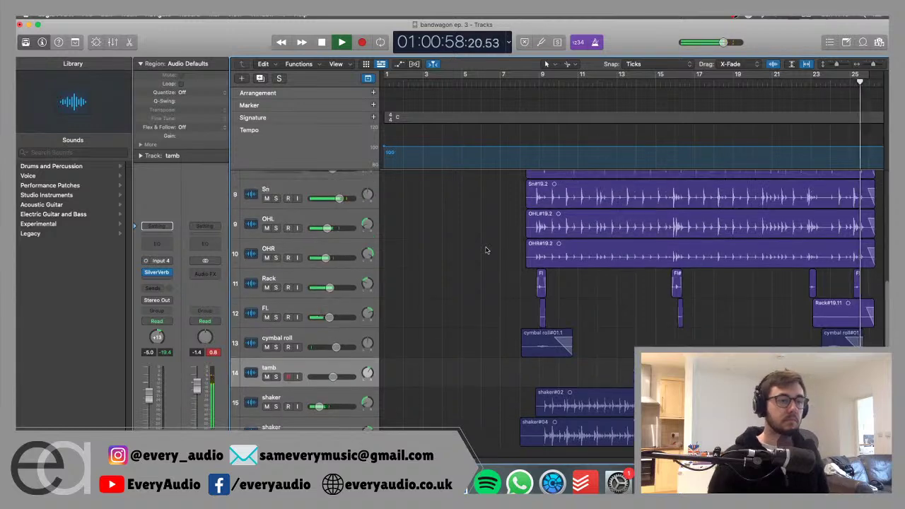
{"action": "key", "text": "space"}
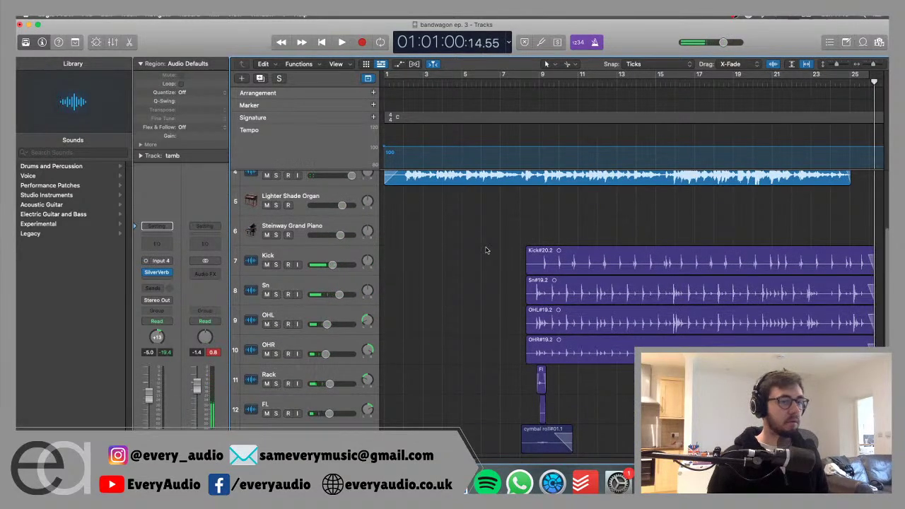
Solo the tamb track and play it from just before its first region near bar 17.
{"action": "scroll", "coordinate": [485, 250], "scroll_direction": "down", "scroll_amount": 2}
{"action": "scroll", "coordinate": [486, 250], "scroll_direction": "up", "scroll_amount": 3}
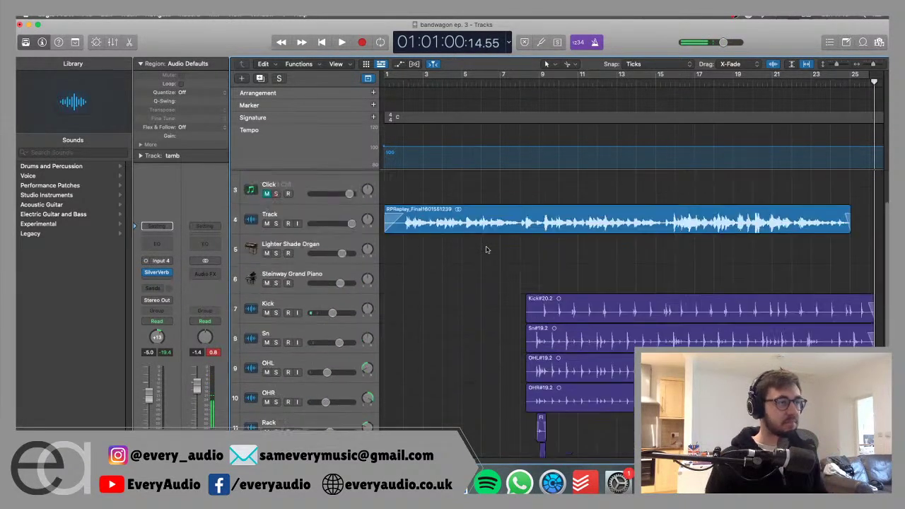
{"action": "scroll", "coordinate": [486, 250], "scroll_direction": "down", "scroll_amount": 4}
{"action": "scroll", "coordinate": [485, 250], "scroll_direction": "down", "scroll_amount": 2}
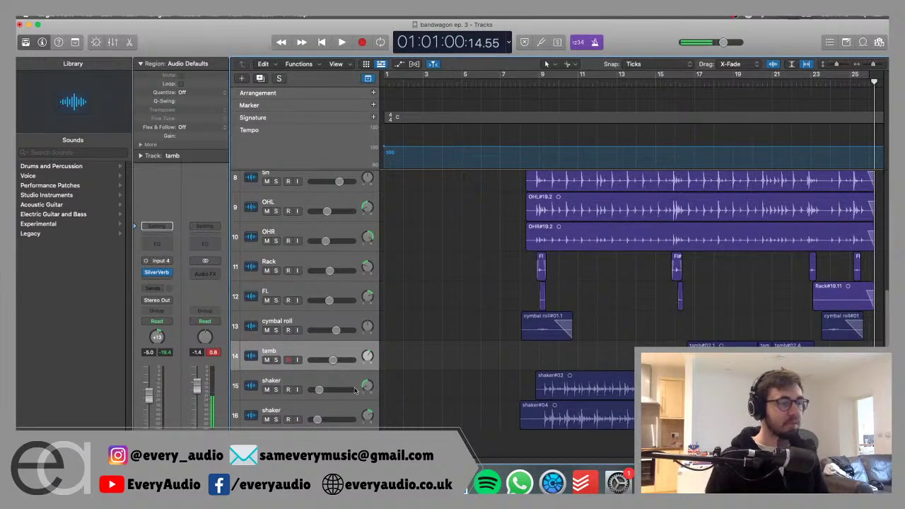
{"action": "left_click", "coordinate": [276, 360]}
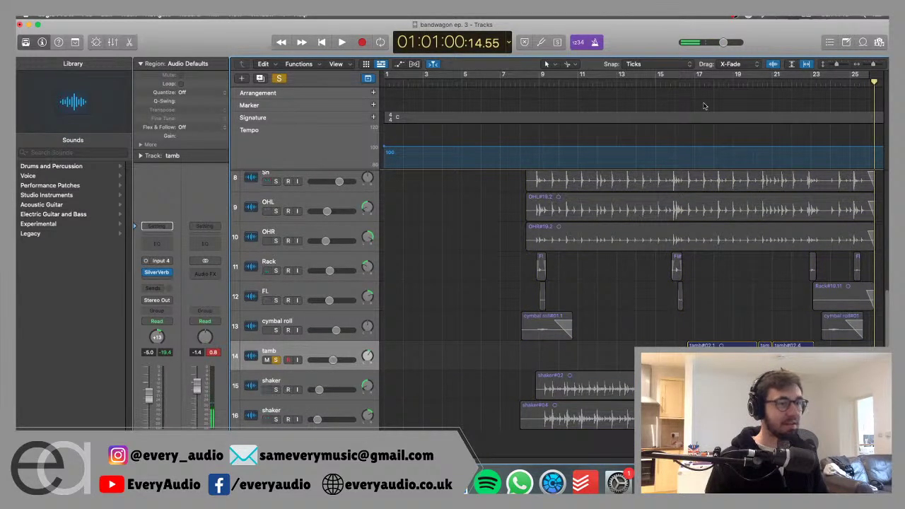
{"action": "scroll", "coordinate": [341, 328], "scroll_direction": "up", "scroll_amount": 7}
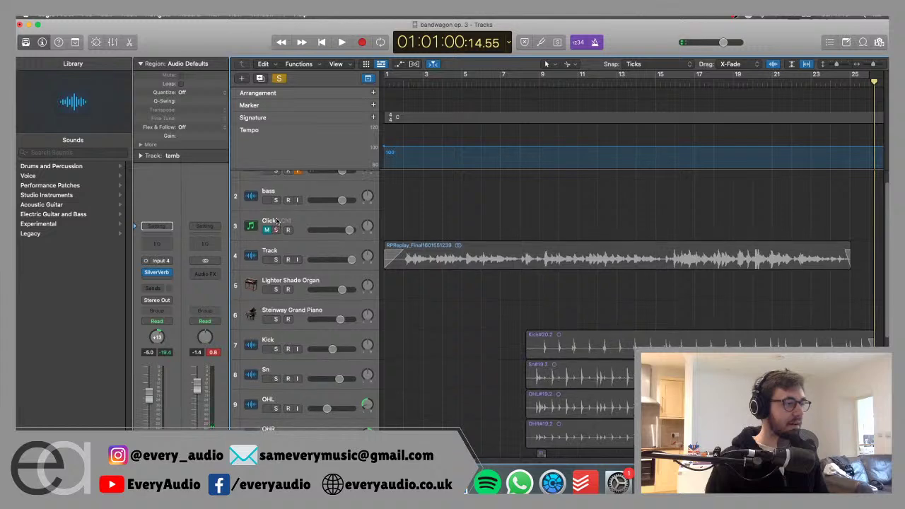
{"action": "scroll", "coordinate": [492, 346], "scroll_direction": "down", "scroll_amount": 8}
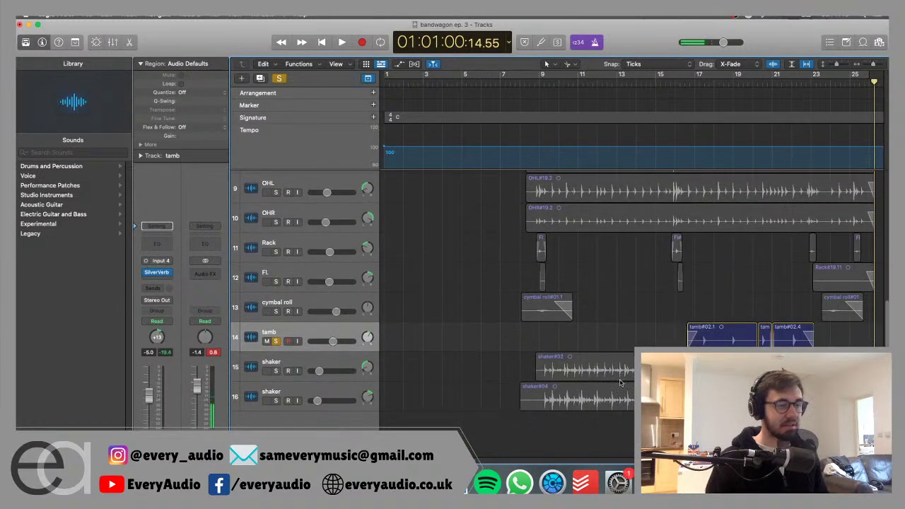
{"action": "left_click", "coordinate": [692, 85]}
{"action": "key", "text": "space"}
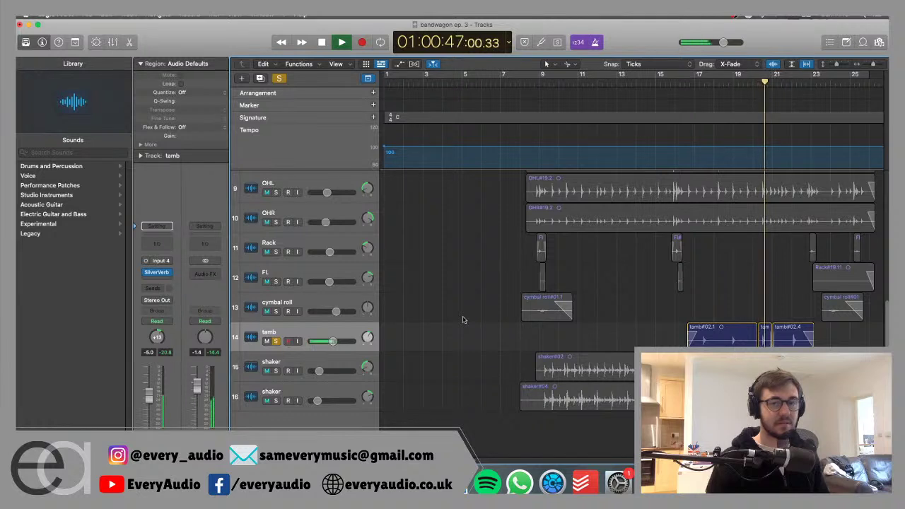
Clear the tamb solo and play the full mix from around bar 16 to hear the tambourine in context.
{"action": "left_click", "coordinate": [282, 78]}
{"action": "scroll", "coordinate": [478, 232], "scroll_direction": "up", "scroll_amount": 1}
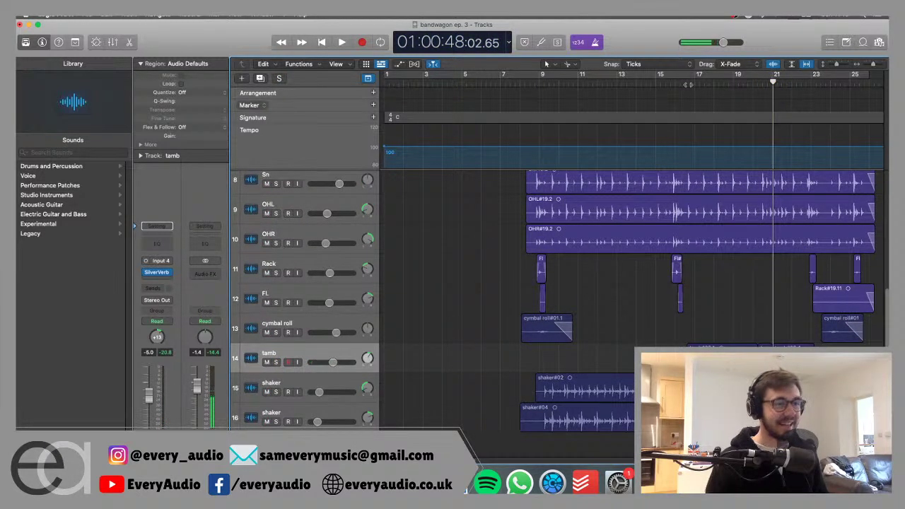
{"action": "left_click", "coordinate": [684, 84]}
{"action": "key", "text": "space"}
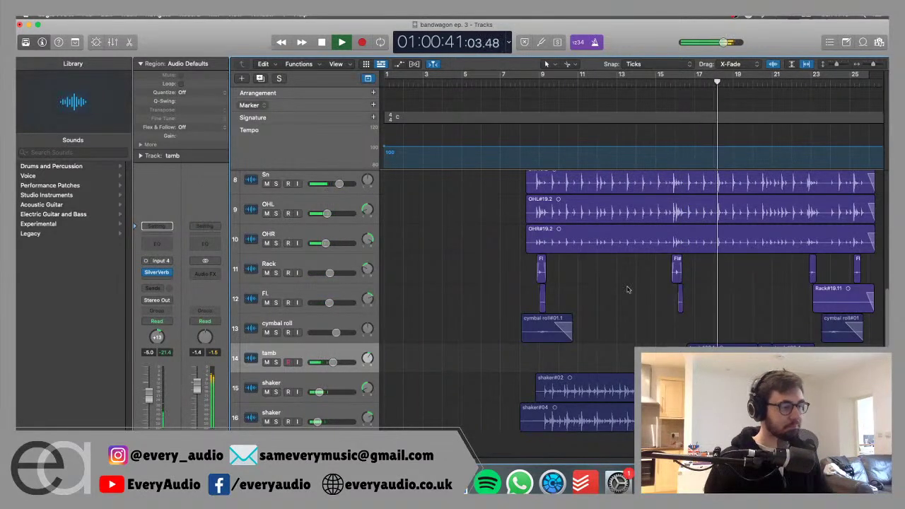
Solo the tamb and both shaker tracks together and listen to them from around bar 15.
{"action": "left_click", "coordinate": [280, 79]}
{"action": "left_click", "coordinate": [276, 392]}
{"action": "left_click", "coordinate": [276, 421]}
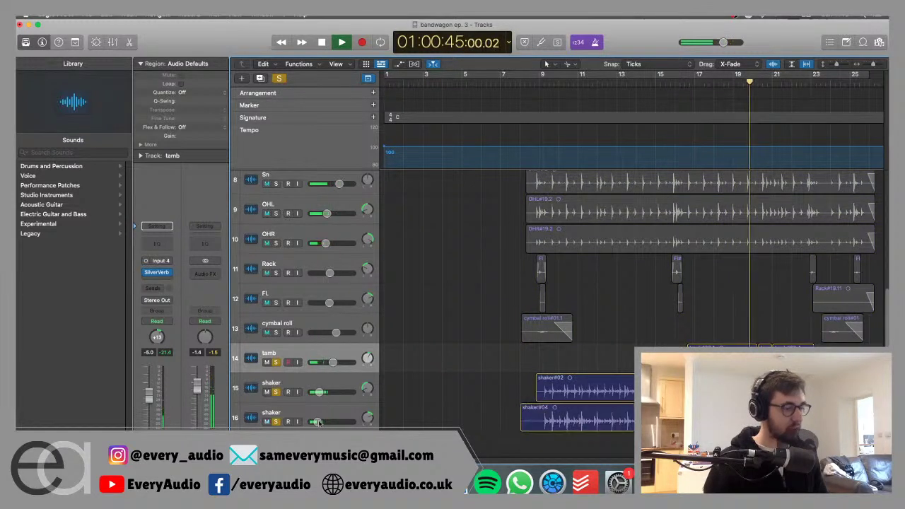
{"action": "left_click", "coordinate": [664, 87]}
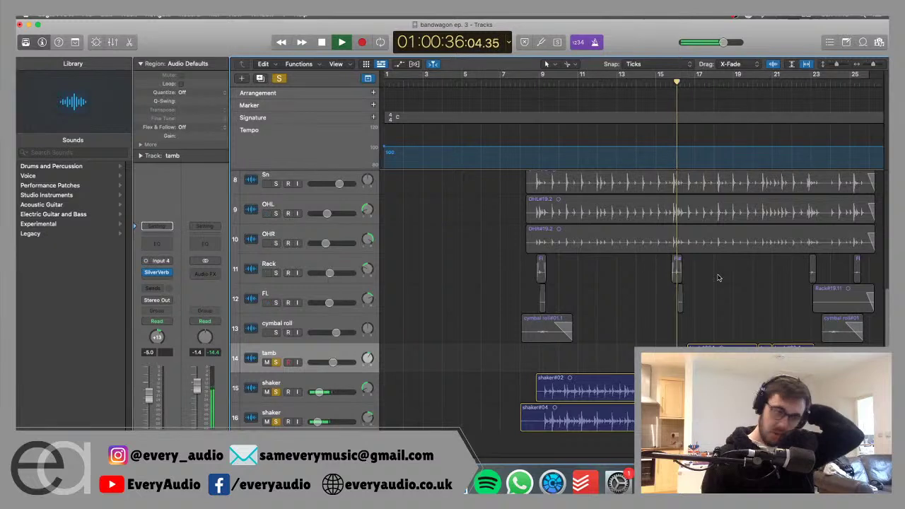
{"action": "scroll", "coordinate": [718, 277], "scroll_direction": "up", "scroll_amount": 1}
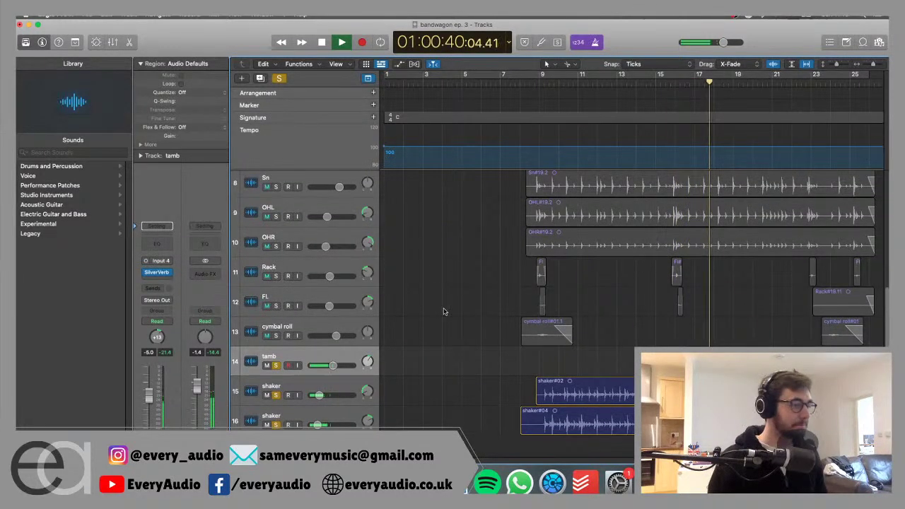
Clear all solos, listen to the full mix while reviewing the tracks, and stop playback after bar 23.
{"action": "left_click", "coordinate": [281, 78]}
{"action": "scroll", "coordinate": [446, 275], "scroll_direction": "up", "scroll_amount": 2}
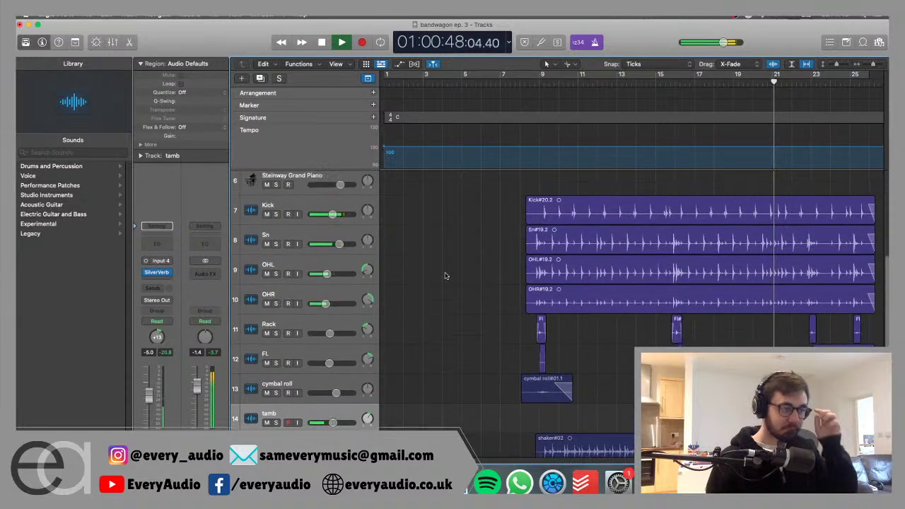
{"action": "scroll", "coordinate": [446, 276], "scroll_direction": "up", "scroll_amount": 3}
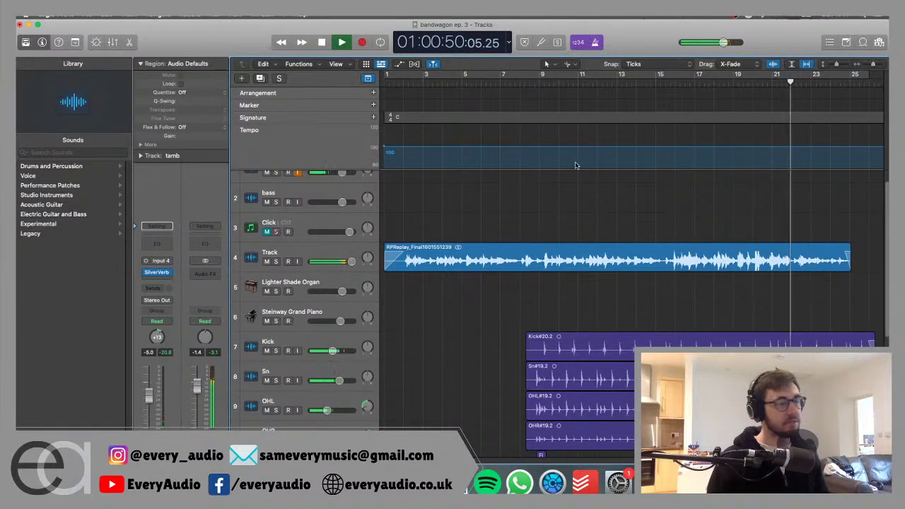
{"action": "scroll", "coordinate": [423, 225], "scroll_direction": "up", "scroll_amount": 1}
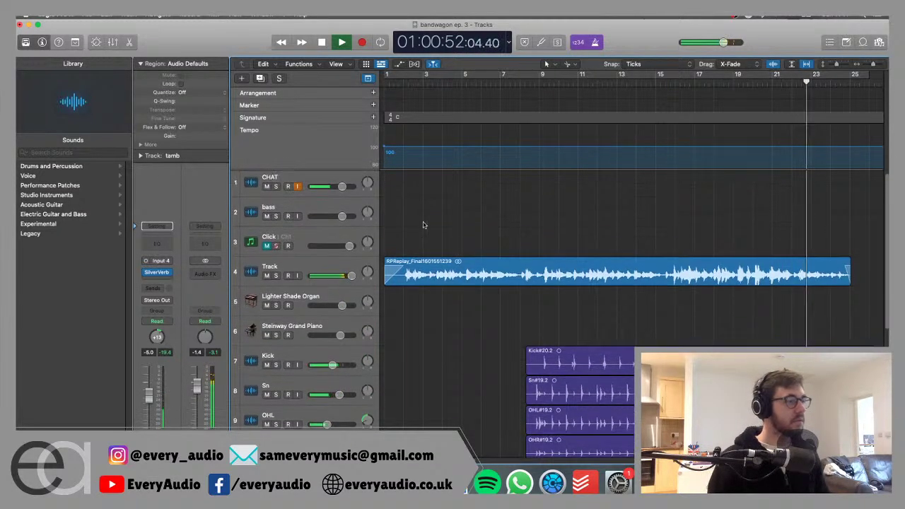
{"action": "scroll", "coordinate": [633, 244], "scroll_direction": "down", "scroll_amount": 2}
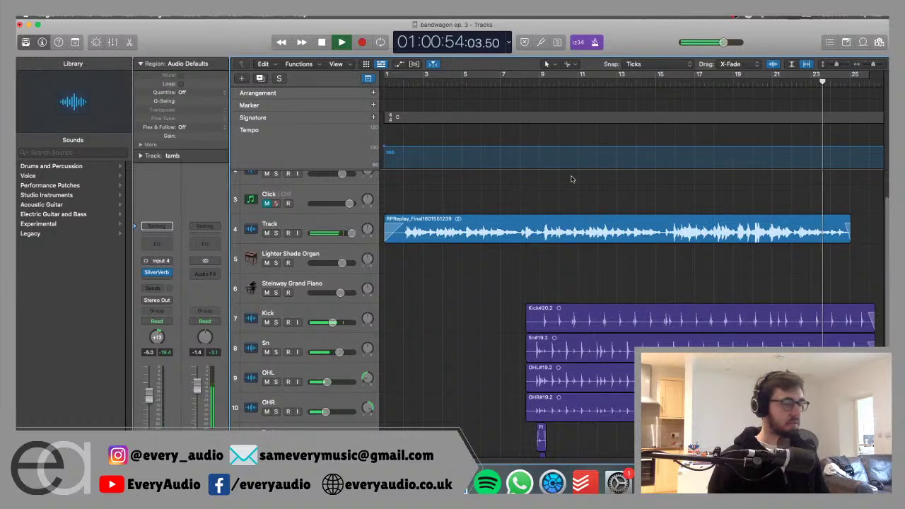
{"action": "key", "text": "space"}
Move the playhead back to 01:00:04:20, just before bar 3.
{"action": "left_click", "coordinate": [500, 83]}
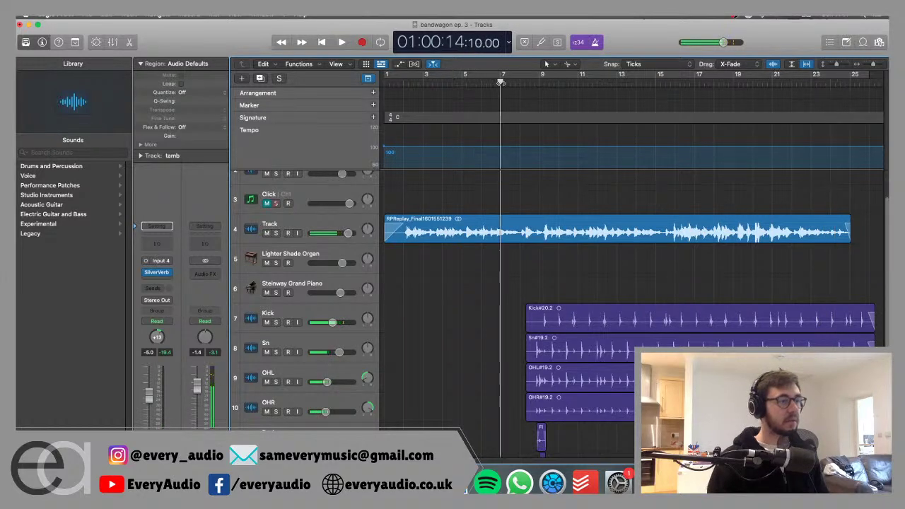
{"action": "scroll", "coordinate": [564, 279], "scroll_direction": "down", "scroll_amount": 1}
{"action": "left_click", "coordinate": [423, 82]}
{"action": "scroll", "coordinate": [538, 259], "scroll_direction": "down", "scroll_amount": 6}
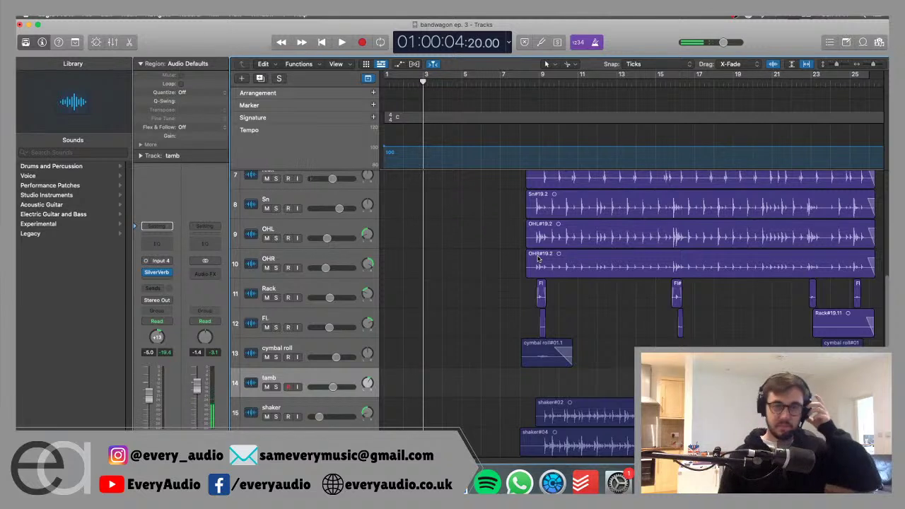
Create a new audio track directly below Steinway Grand Piano and name it BASS.
{"action": "scroll", "coordinate": [311, 218], "scroll_direction": "up", "scroll_amount": 3}
{"action": "left_click", "coordinate": [307, 206]}
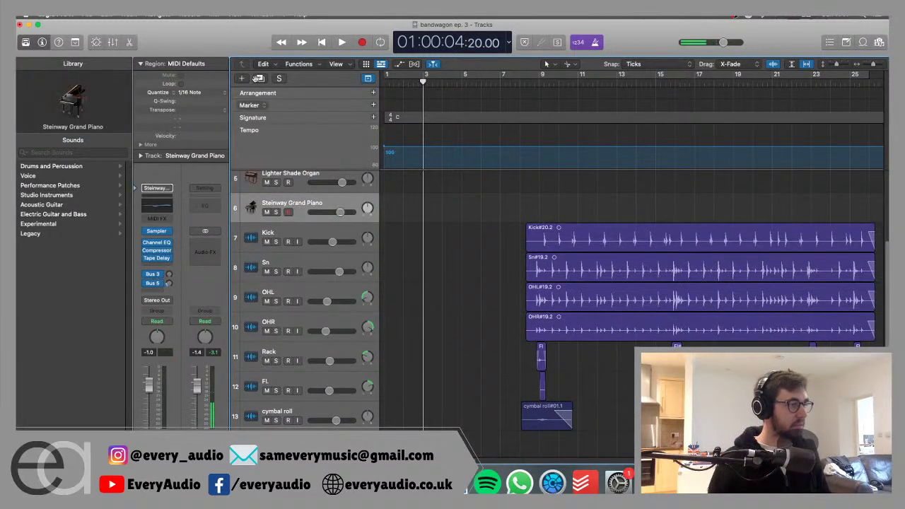
{"action": "left_click", "coordinate": [241, 78]}
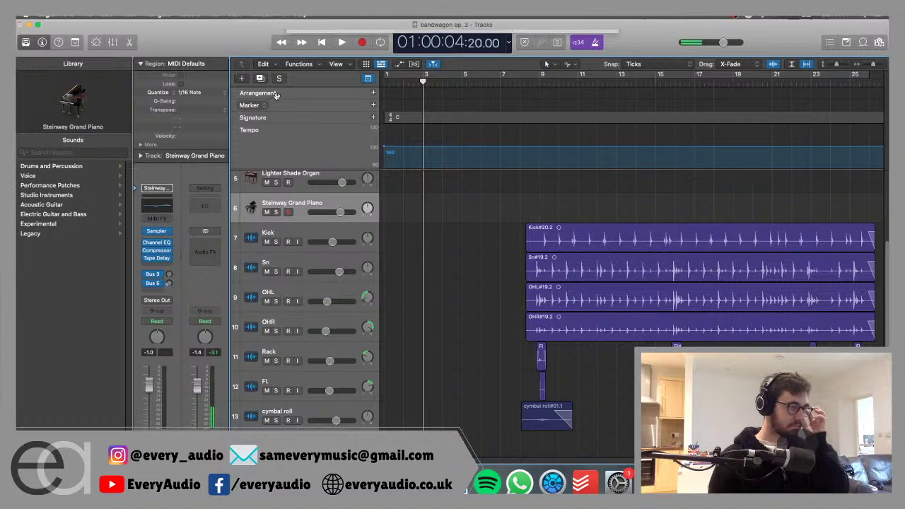
{"action": "left_click", "coordinate": [603, 196]}
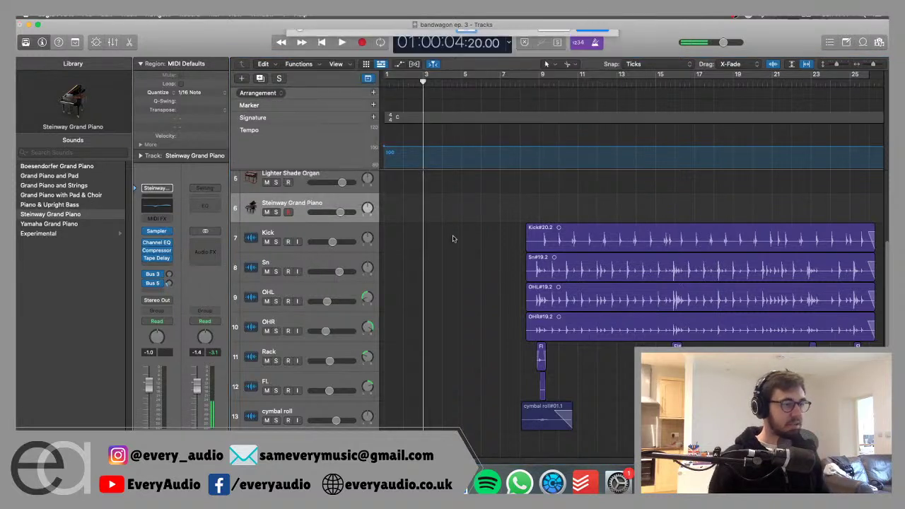
{"action": "double_click", "coordinate": [286, 233]}
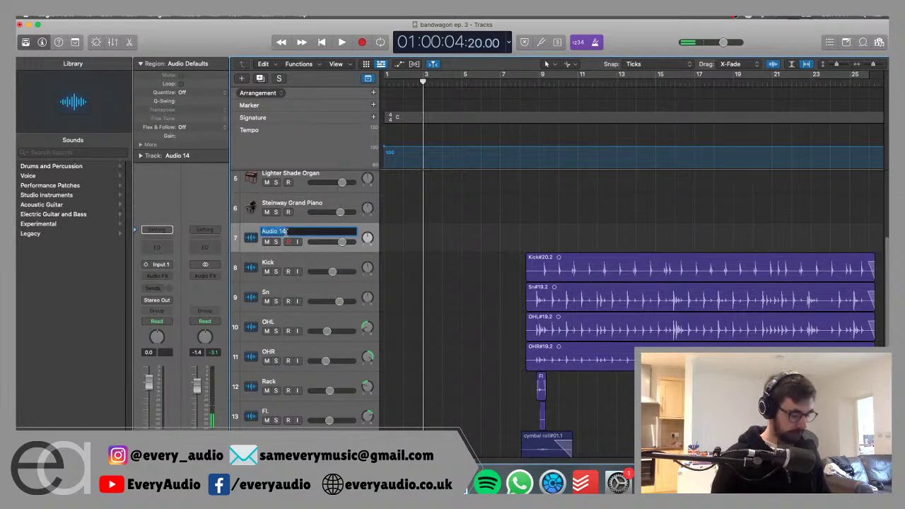
{"action": "key", "text": "Return"}
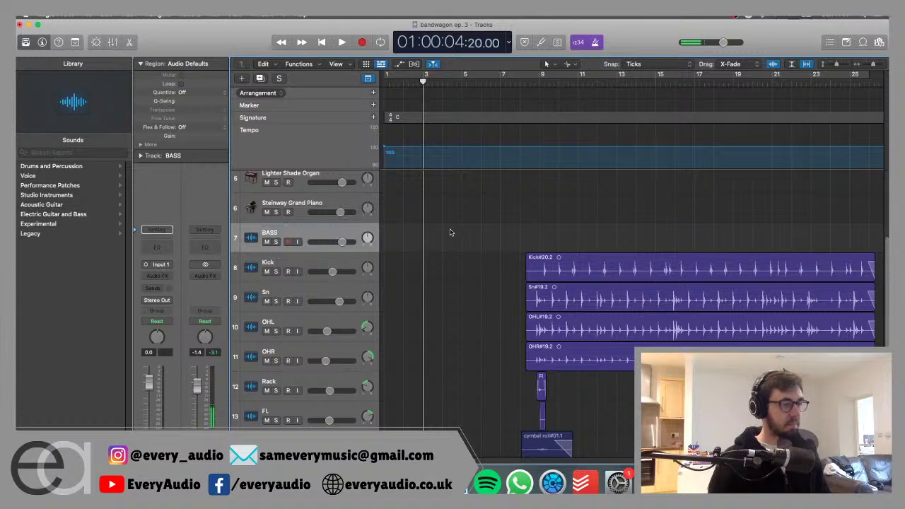
Set the BASS track's audio input to Input 2.
{"action": "scroll", "coordinate": [464, 247], "scroll_direction": "down", "scroll_amount": 2}
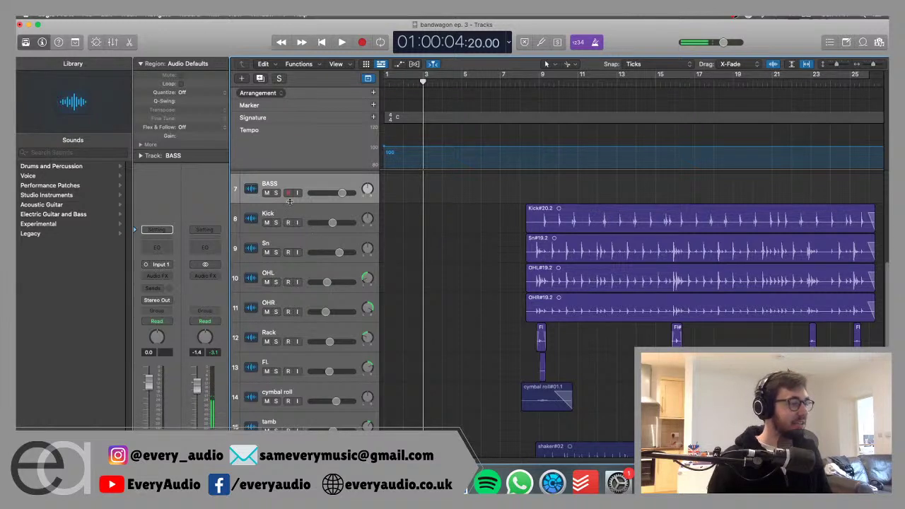
{"action": "scroll", "coordinate": [290, 201], "scroll_direction": "up", "scroll_amount": 1}
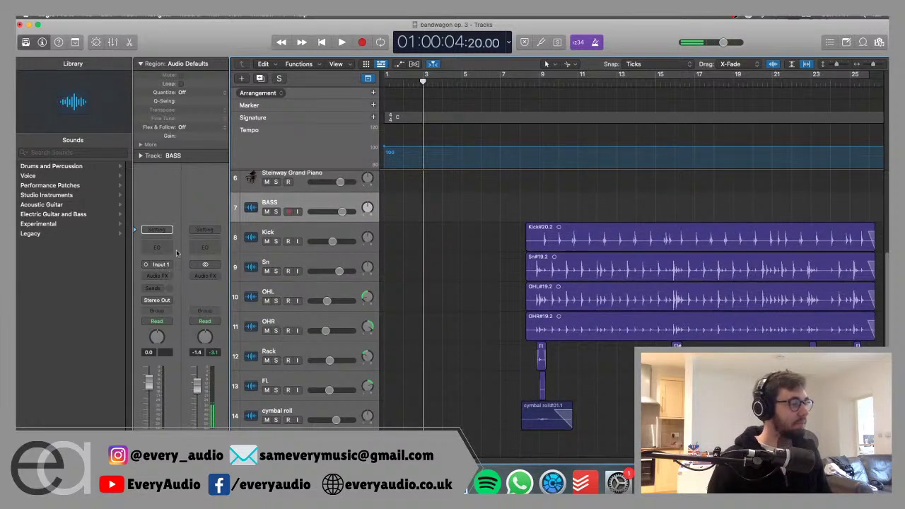
{"action": "left_click", "coordinate": [164, 264]}
{"action": "mouse_move", "coordinate": [173, 289]}
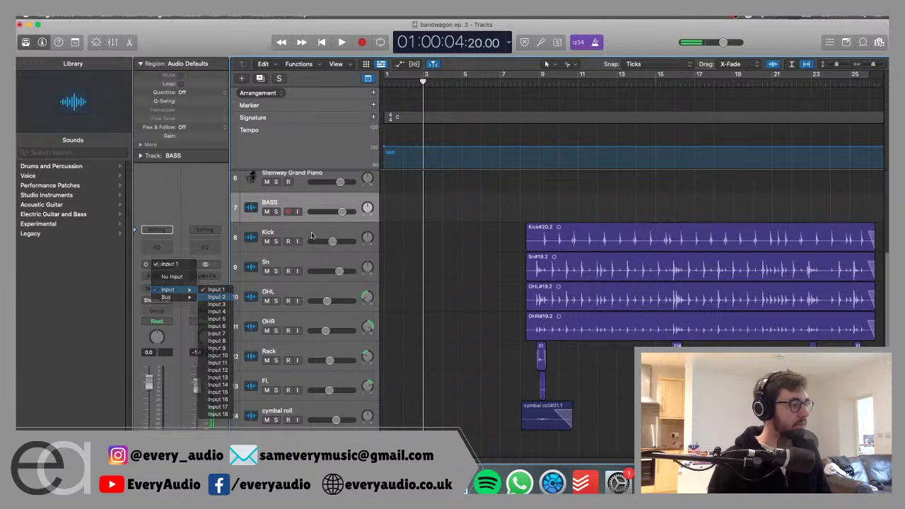
{"action": "left_click", "coordinate": [214, 291]}
Insert the Tuner plug-in on the BASS track and place its window clear of the track headers.
{"action": "left_click", "coordinate": [160, 277]}
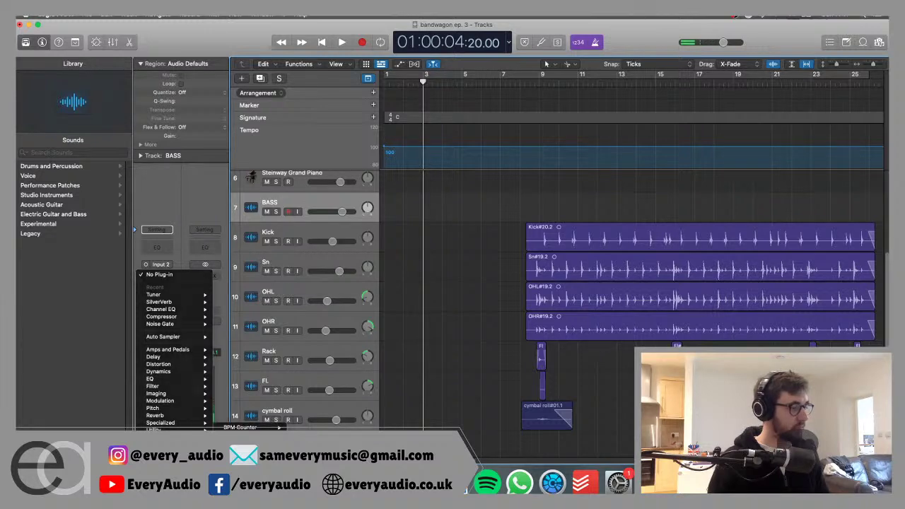
{"action": "left_click", "coordinate": [154, 295]}
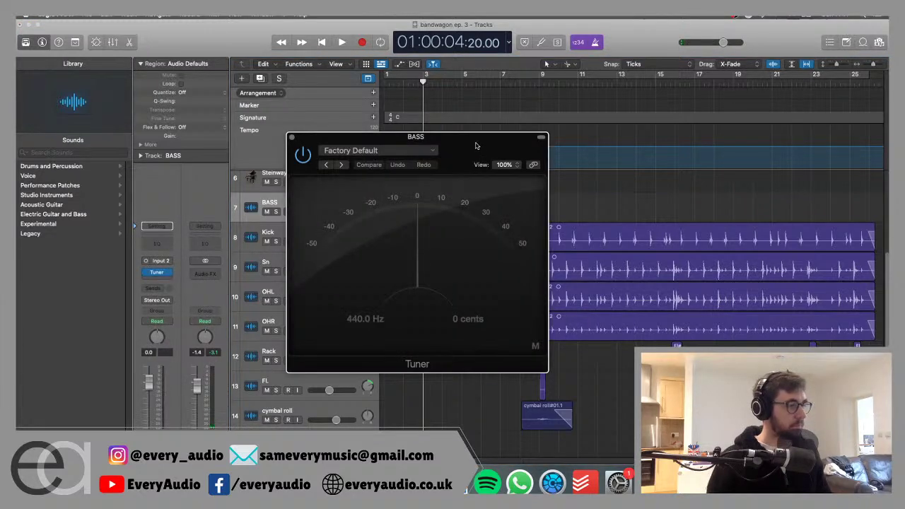
{"action": "left_click_drag", "start_coordinate": [476, 146], "coordinate": [791, 40]}
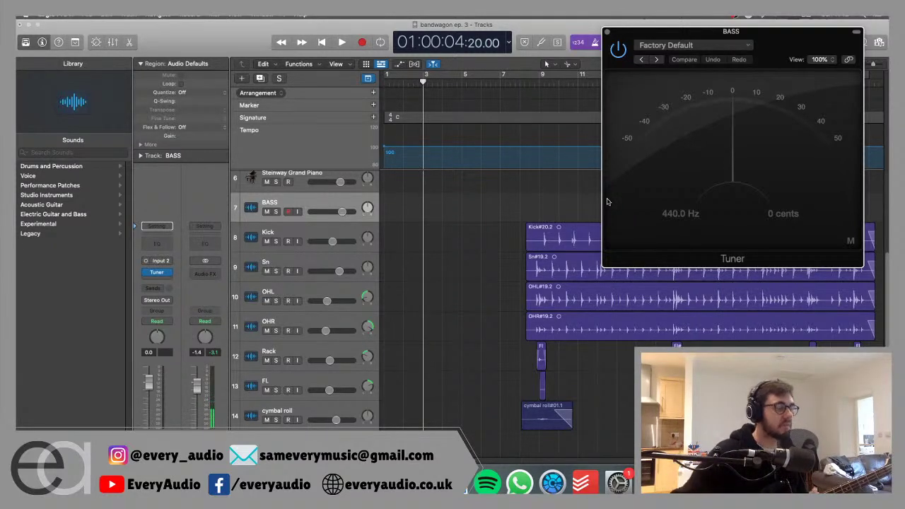
Enable input monitoring on the BASS track, check the bass's tuning with the Tuner, and close the plug-in window.
{"action": "left_click", "coordinate": [297, 212]}
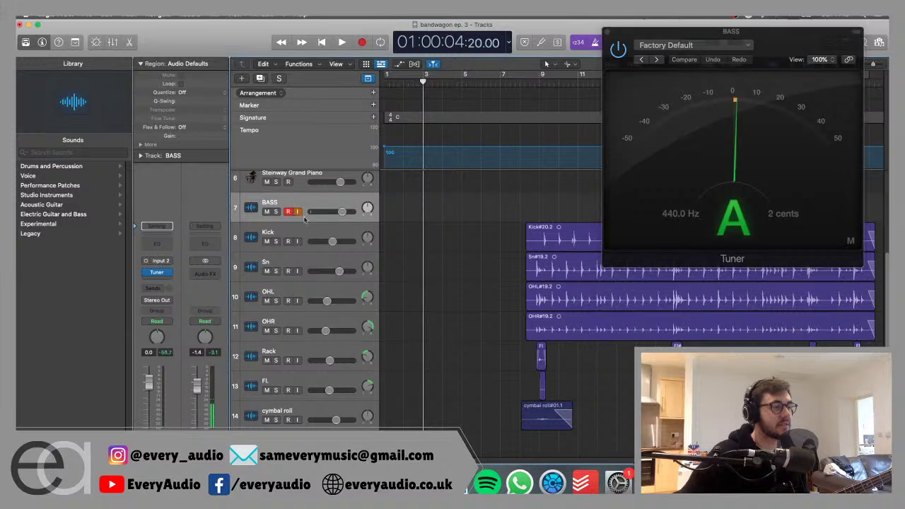
{"action": "scroll", "coordinate": [307, 221], "scroll_direction": "up", "scroll_amount": 1}
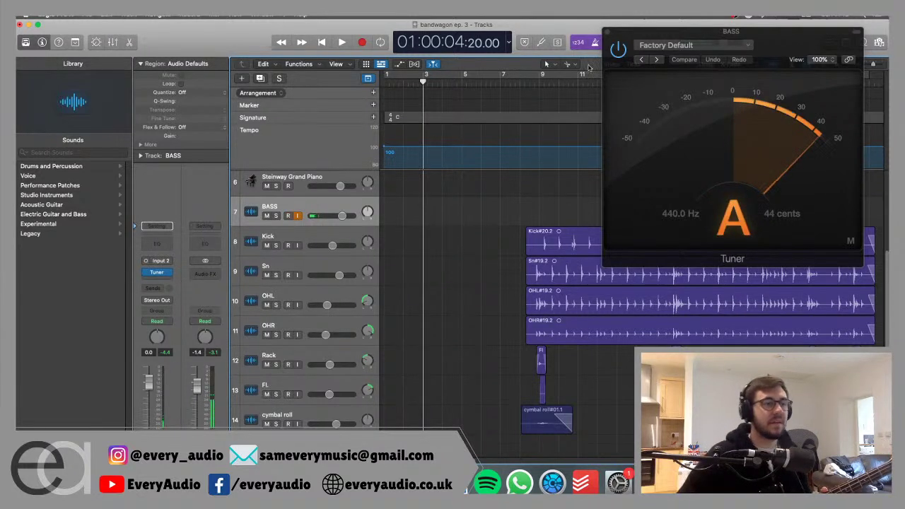
{"action": "left_click", "coordinate": [607, 33]}
{"action": "scroll", "coordinate": [611, 188], "scroll_direction": "up", "scroll_amount": 5}
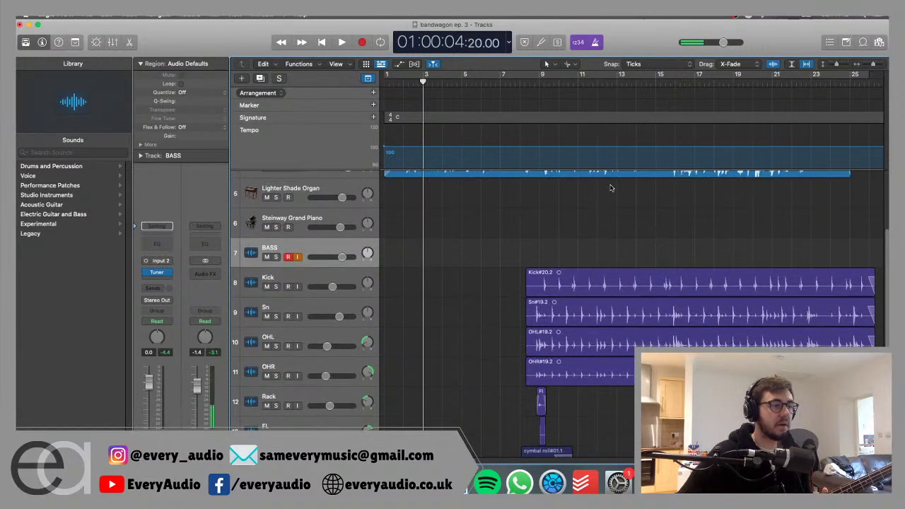
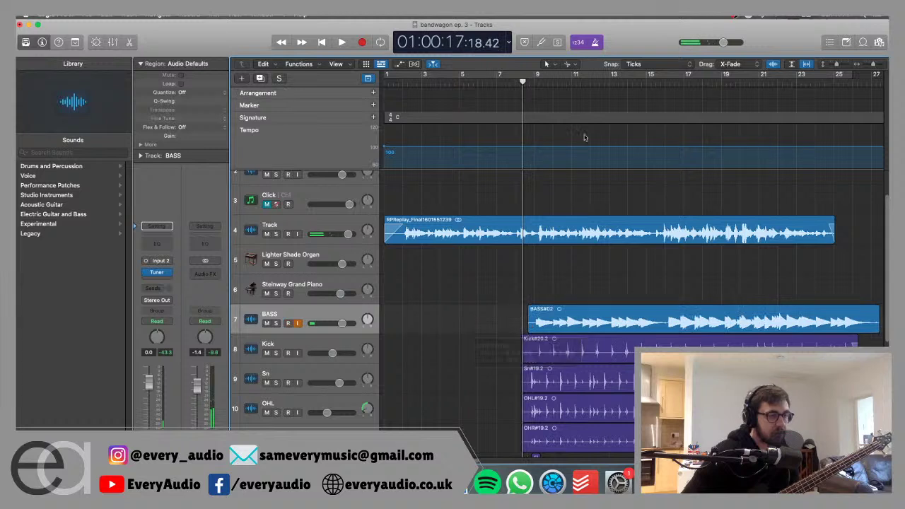
Assign the Fade Tool as the secondary tool and add a short fade-in at the start of the BASS#02 region.
{"action": "left_click", "coordinate": [573, 66]}
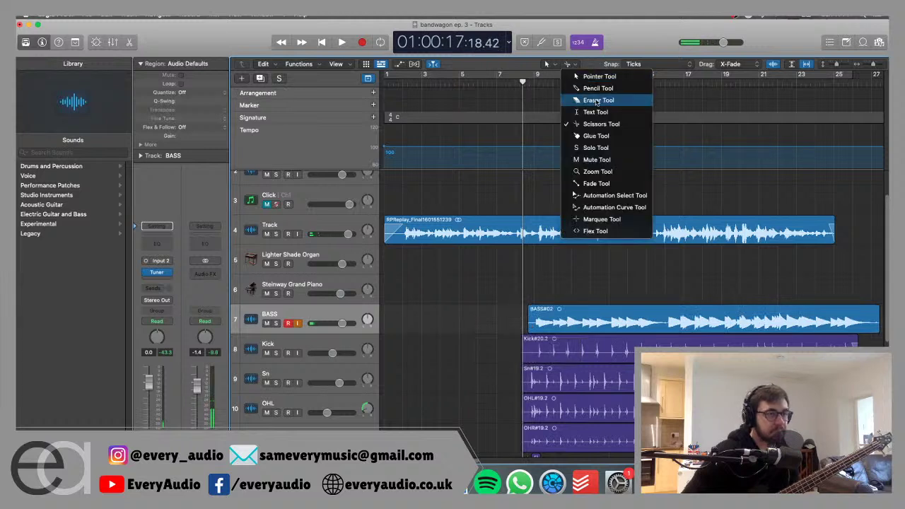
{"action": "left_click", "coordinate": [598, 183]}
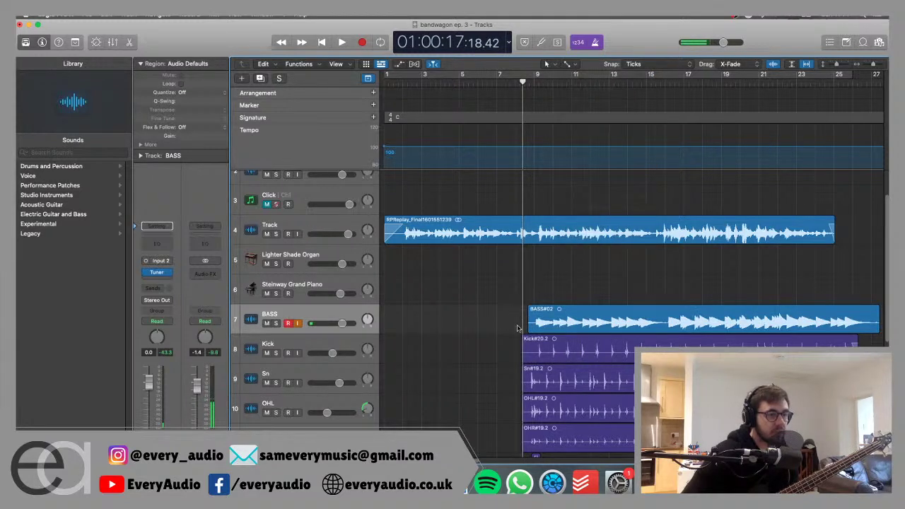
{"action": "left_click", "coordinate": [532, 331]}
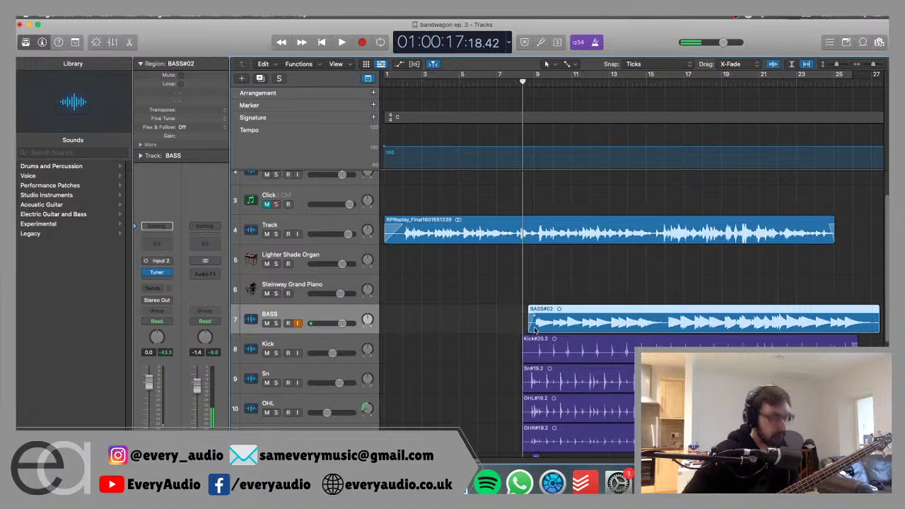
Colour the BASS#02 region bright blue and close the colour palette.
{"action": "key", "text": "alt+c"}
{"action": "left_click", "coordinate": [398, 259]}
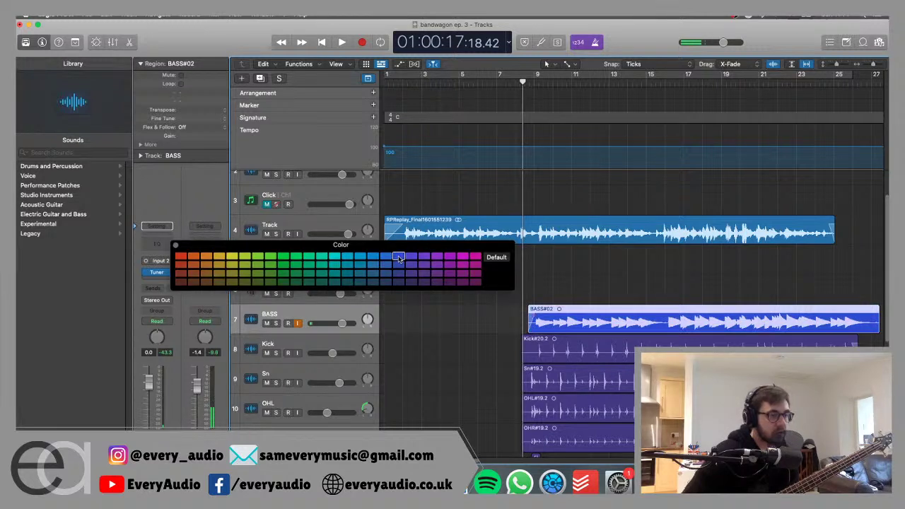
{"action": "left_click", "coordinate": [599, 297]}
{"action": "key", "text": "alt+c"}
Start playback and colour the RPReplay region on the Track track orange.
{"action": "key", "text": "space"}
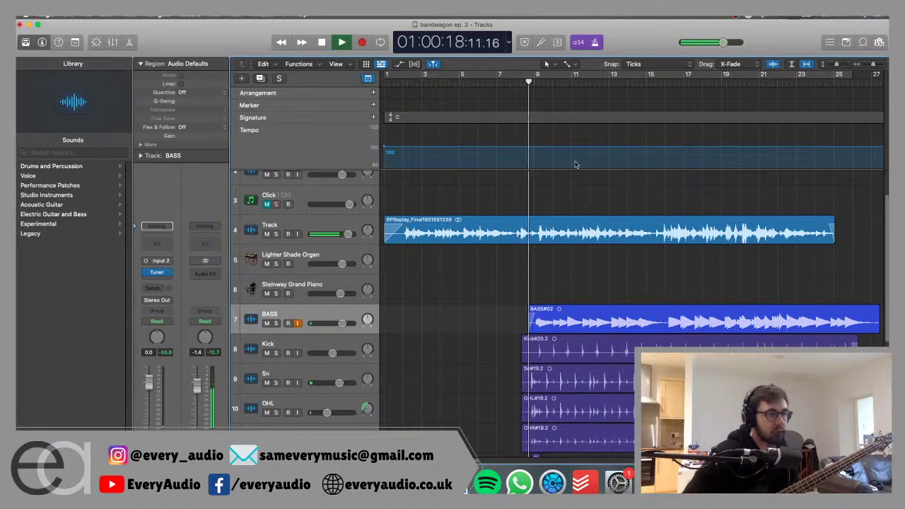
{"action": "left_click", "coordinate": [338, 225]}
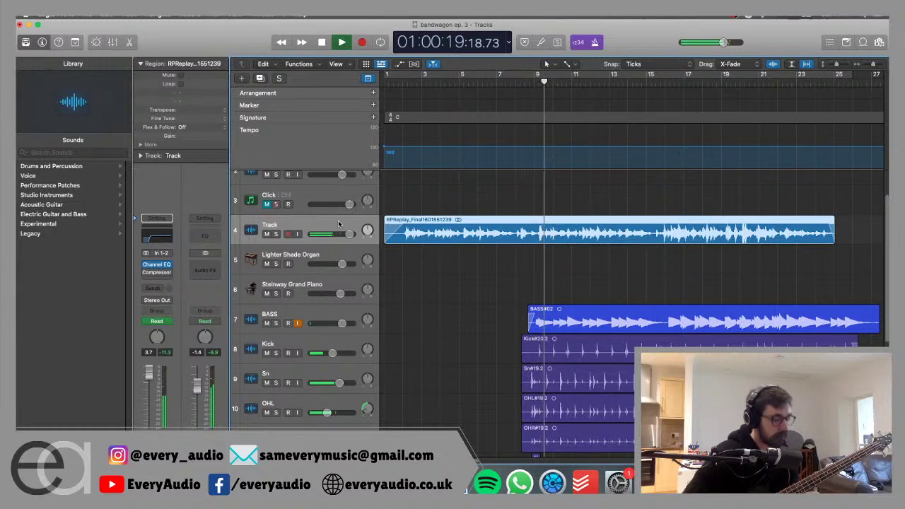
{"action": "key", "text": "alt+c"}
{"action": "left_click", "coordinate": [201, 262]}
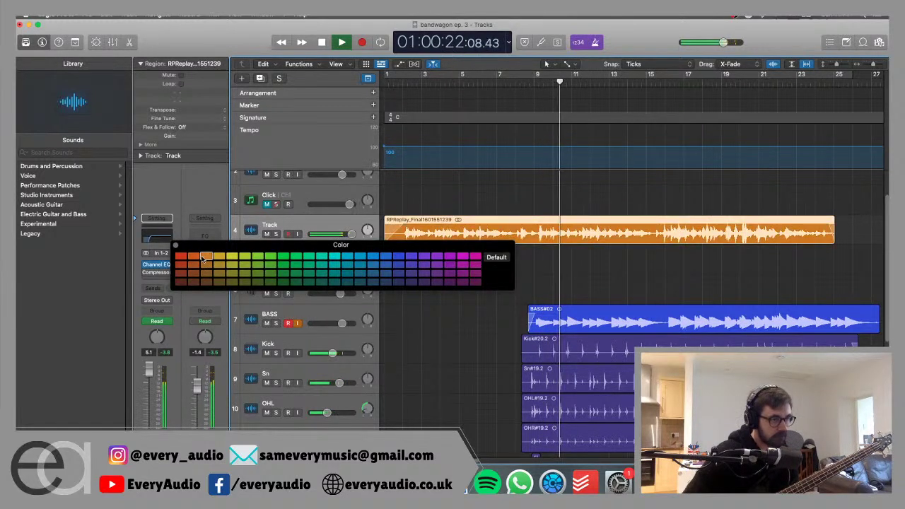
{"action": "left_click", "coordinate": [457, 338]}
{"action": "key", "text": "alt+c"}
Turn off input monitoring on the BASS track and lower its volume to -2.4 dB while listening to the mix.
{"action": "left_click_drag", "start_coordinate": [343, 323], "coordinate": [337, 323]}
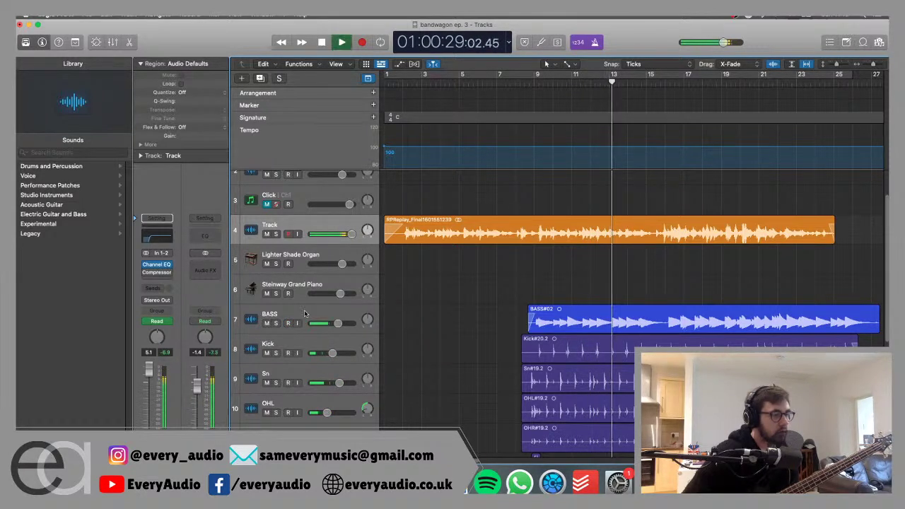
{"action": "left_click", "coordinate": [302, 320]}
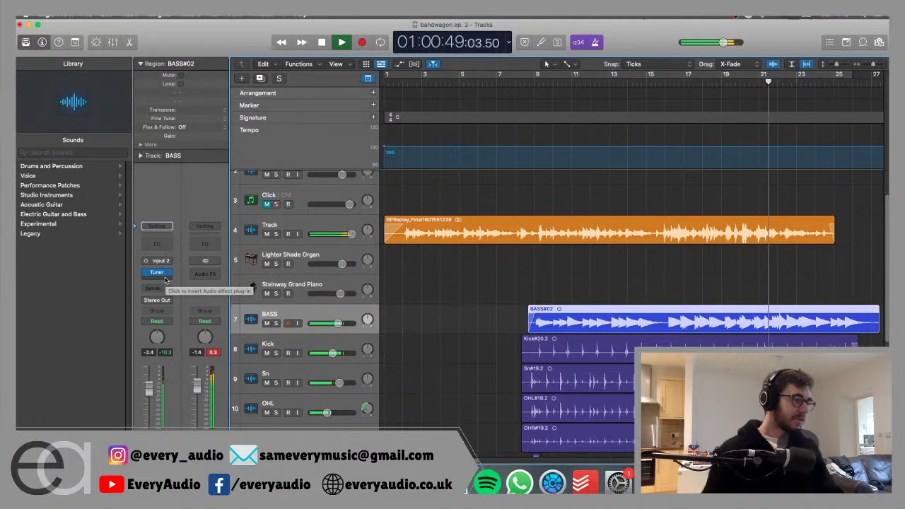
{"action": "left_click", "coordinate": [502, 288]}
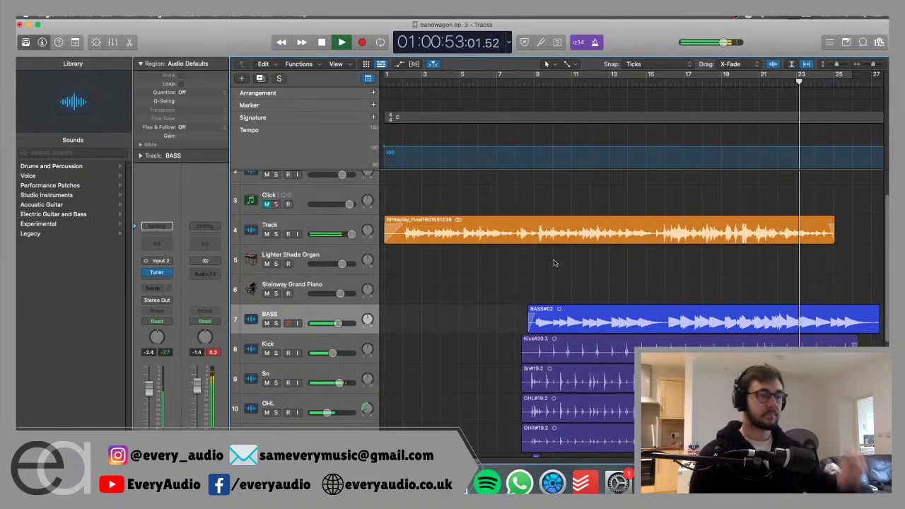
{"action": "key", "text": "space"}
Play the mix from about bar 17, raise the BASS track's volume to -1.5 dB, and stop playback.
{"action": "left_click", "coordinate": [686, 82]}
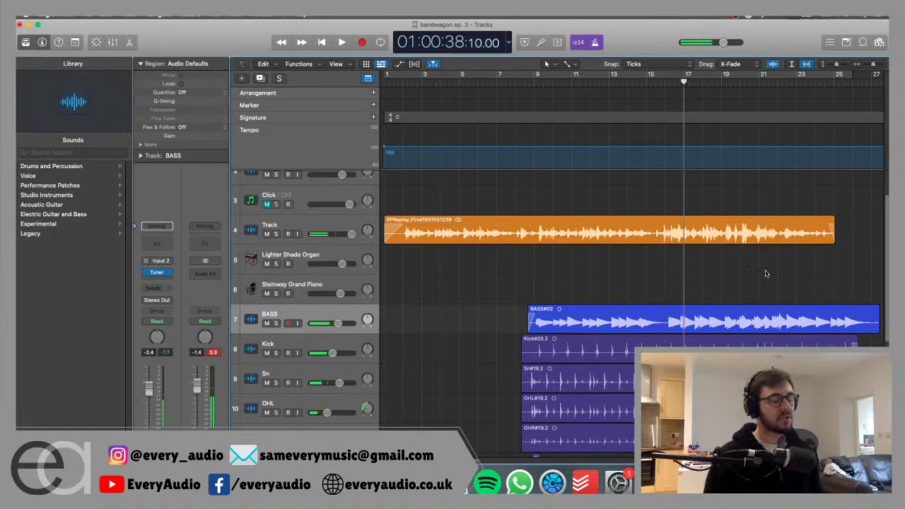
{"action": "scroll", "coordinate": [765, 274], "scroll_direction": "up", "scroll_amount": 2}
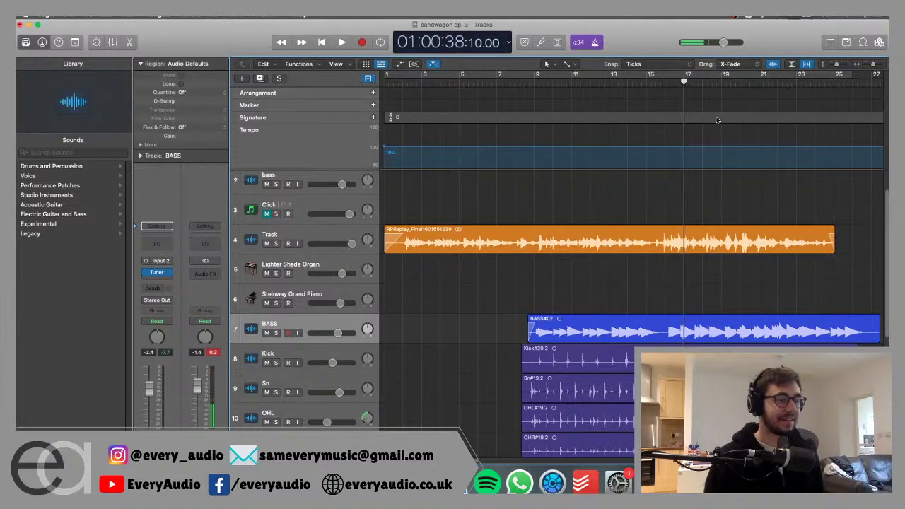
{"action": "key", "text": "space"}
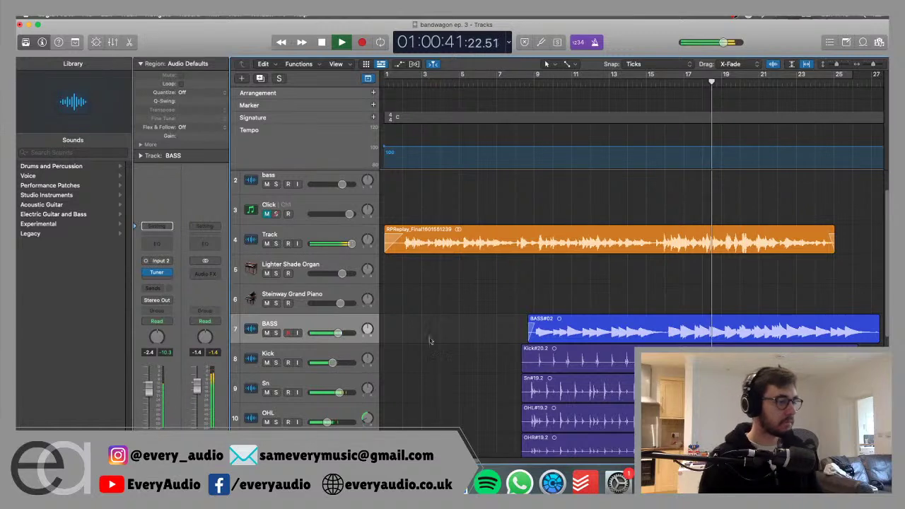
{"action": "left_click_drag", "start_coordinate": [338, 333], "coordinate": [342, 335]}
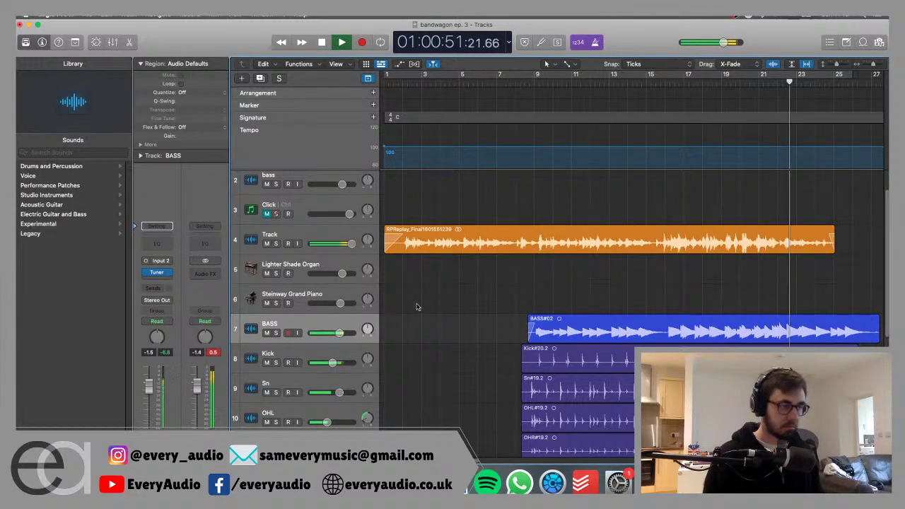
{"action": "key", "text": "space"}
Solo the BASS track.
{"action": "left_click", "coordinate": [165, 275]}
{"action": "left_click", "coordinate": [304, 339]}
{"action": "left_click", "coordinate": [276, 333]}
{"action": "scroll", "coordinate": [281, 322], "scroll_direction": "up", "scroll_amount": 1}
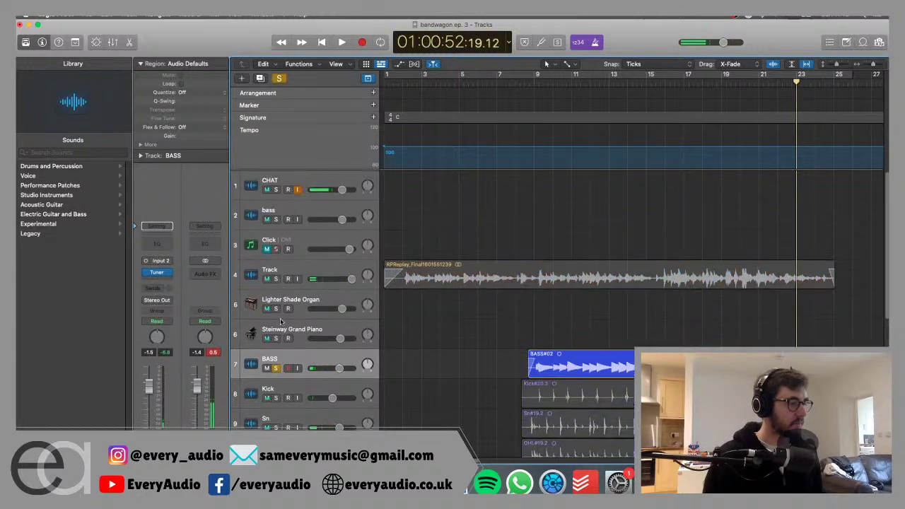
{"action": "scroll", "coordinate": [276, 213], "scroll_direction": "down", "scroll_amount": 2}
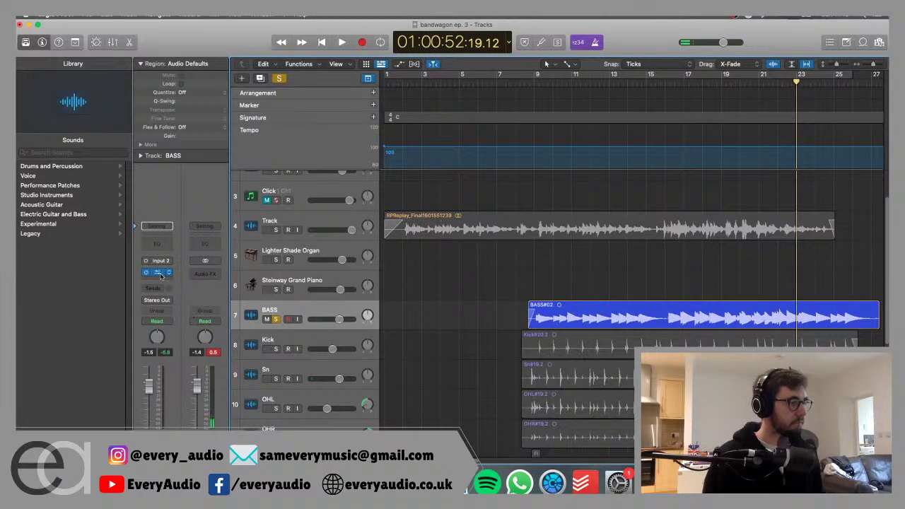
Insert Bass Amp Designer below the Tuner on the BASS track, and shrink its window to 85% clear of the BASS region.
{"action": "left_click", "coordinate": [162, 274]}
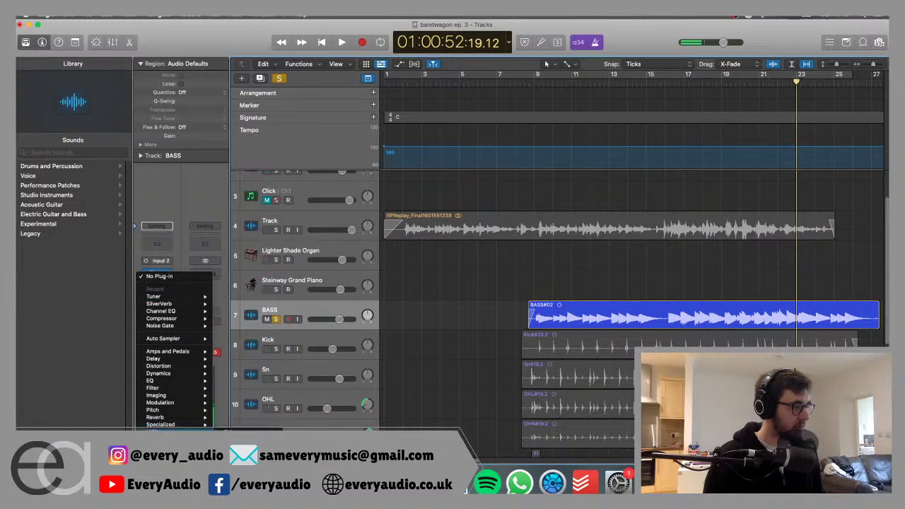
{"action": "mouse_move", "coordinate": [190, 356]}
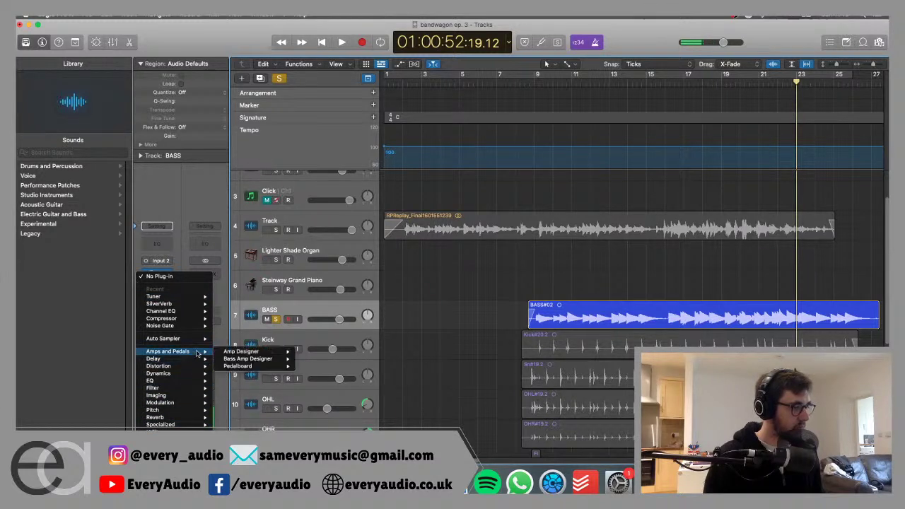
{"action": "left_click", "coordinate": [312, 359]}
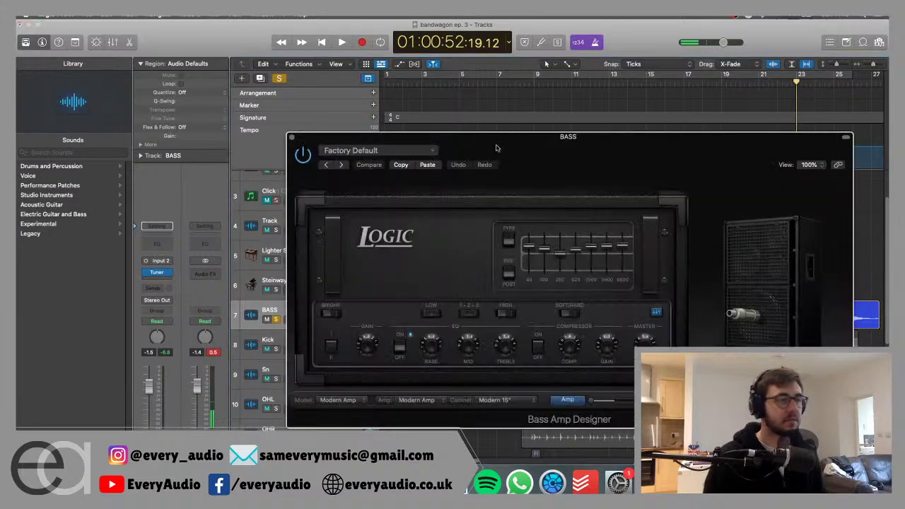
{"action": "left_click_drag", "start_coordinate": [496, 148], "coordinate": [347, 43]}
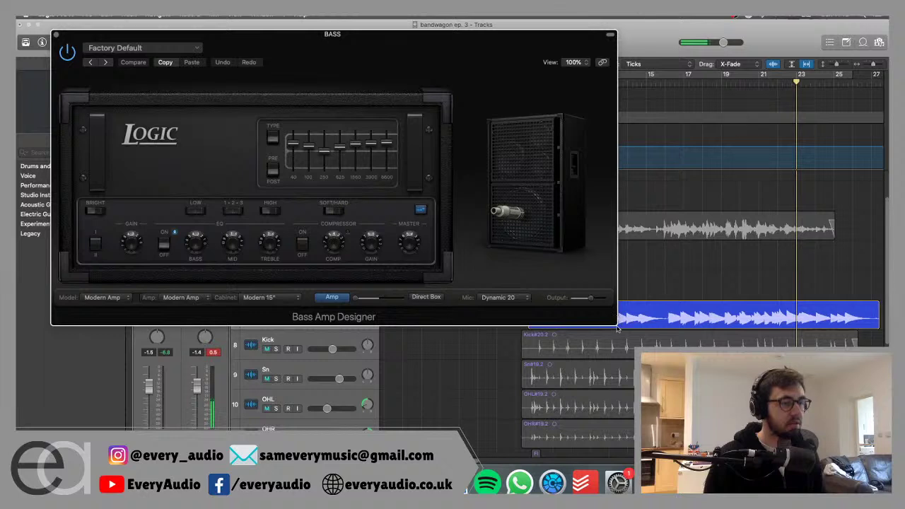
{"action": "left_click_drag", "start_coordinate": [614, 322], "coordinate": [527, 296]}
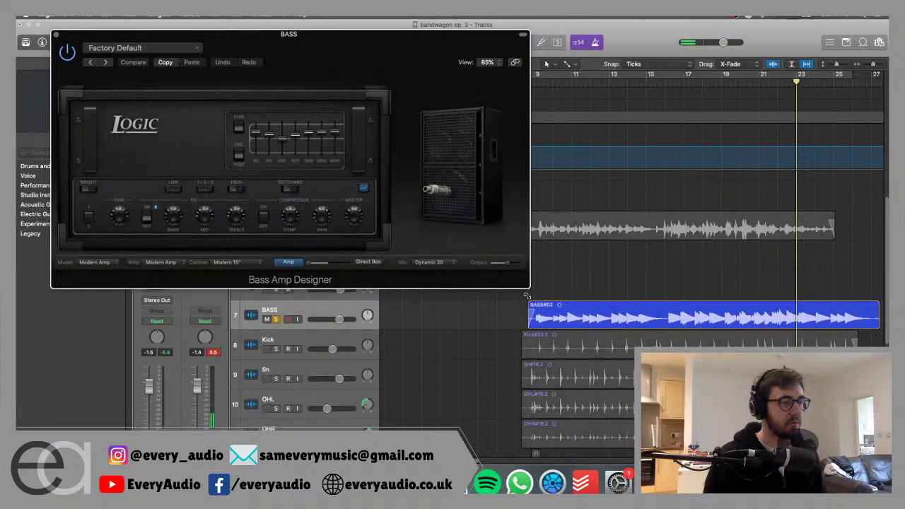
Create a cycle range from bar 9 to bar 17 and play the soloed bass in a loop.
{"action": "left_click_drag", "start_coordinate": [540, 80], "coordinate": [683, 85]}
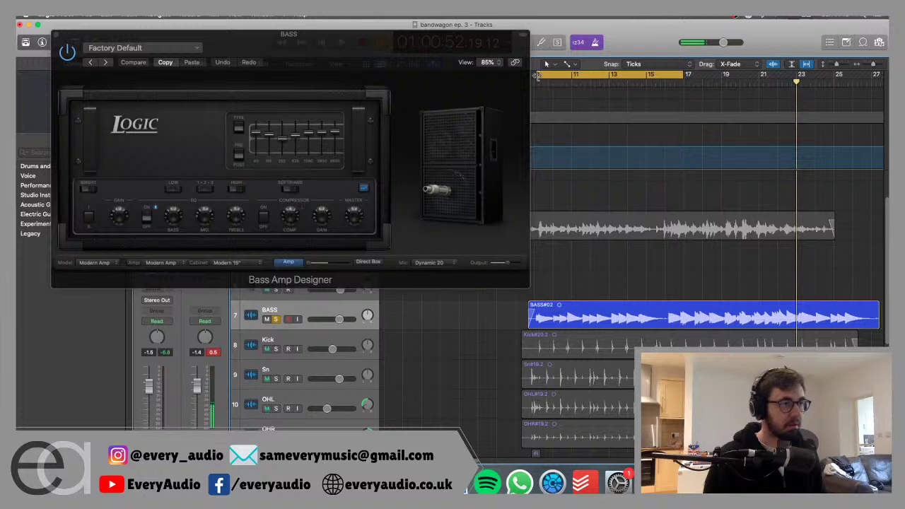
{"action": "key", "text": "space"}
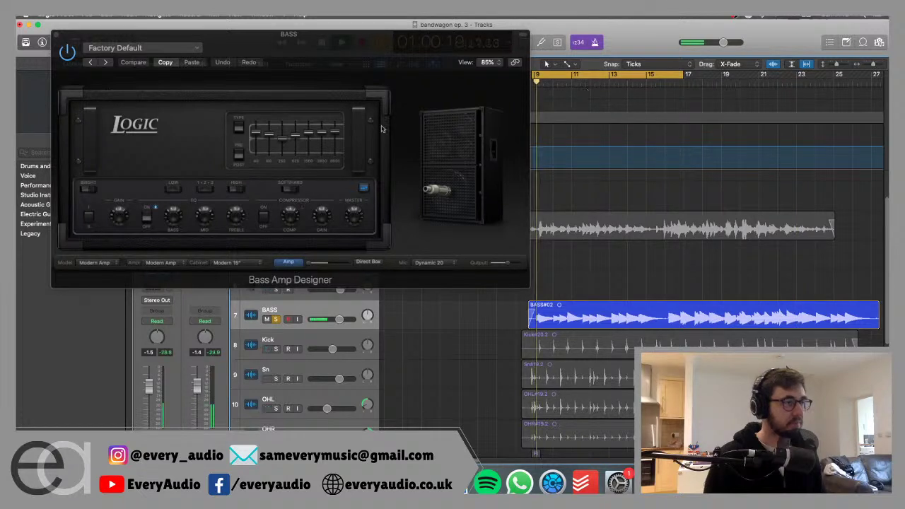
{"action": "left_click_drag", "start_coordinate": [268, 178], "coordinate": [276, 203]}
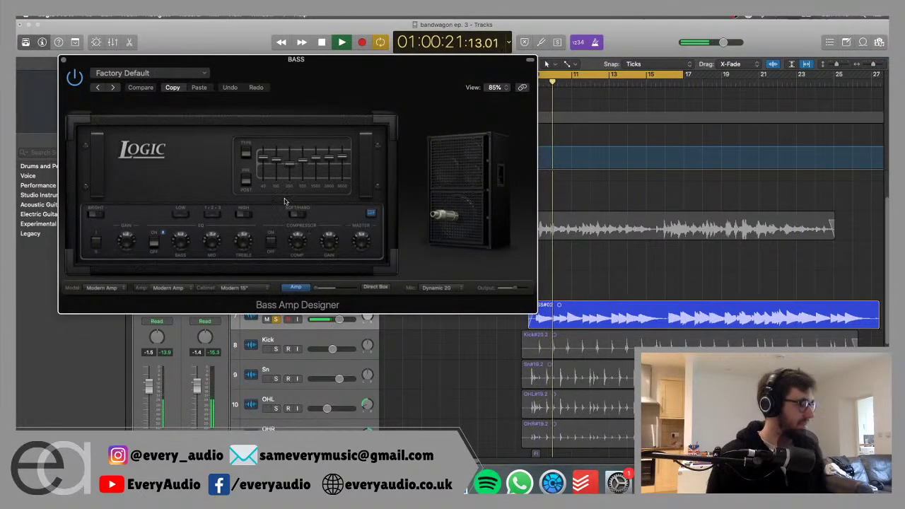
Set the Bass Amp Designer model to Classic Amp and keep the Classic Cabinet 8x10" as its cabinet.
{"action": "left_click", "coordinate": [106, 288]}
{"action": "left_click", "coordinate": [106, 296]}
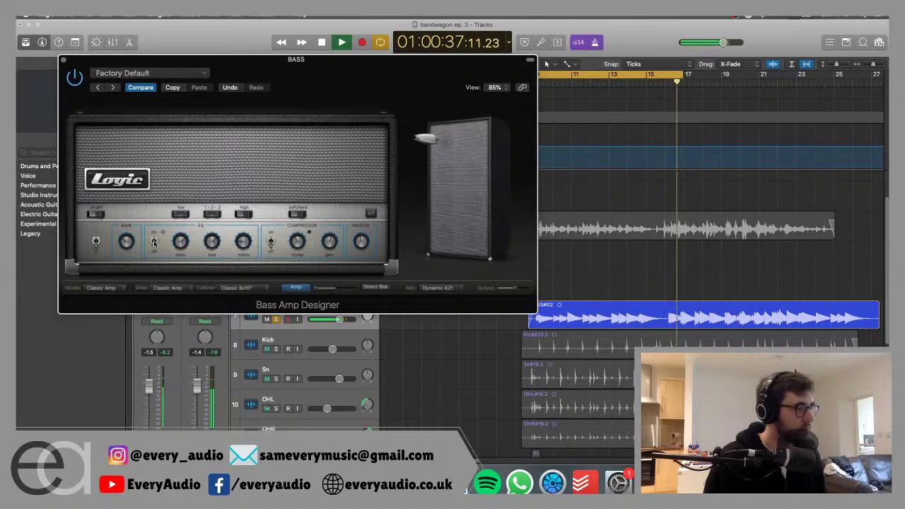
{"action": "left_click", "coordinate": [188, 288]}
{"action": "left_click", "coordinate": [228, 286]}
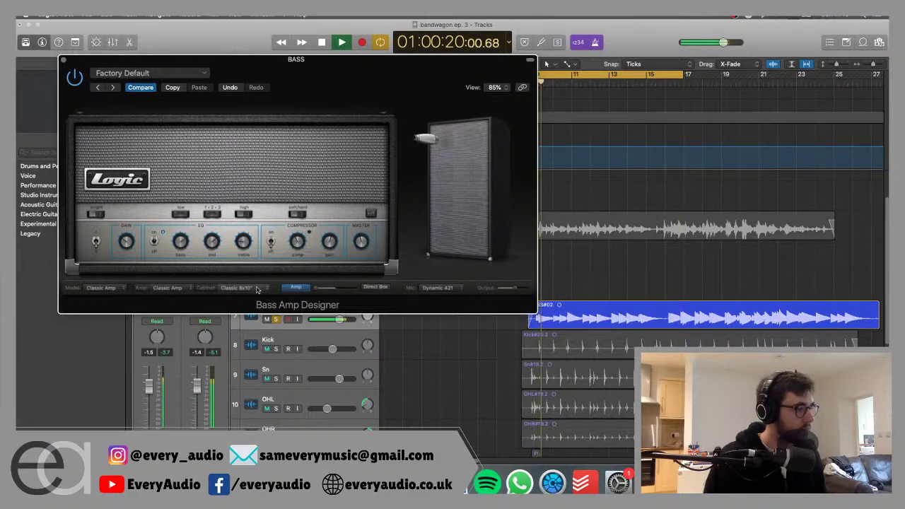
{"action": "left_click", "coordinate": [234, 288]}
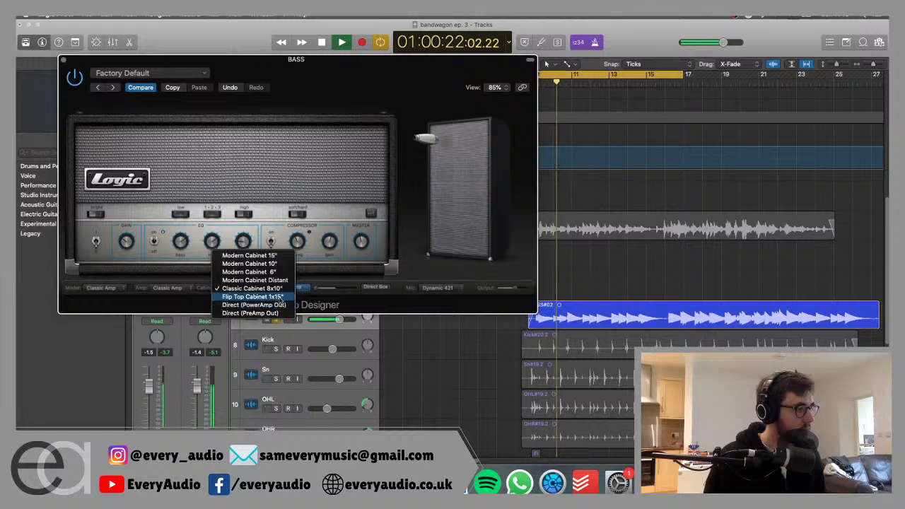
{"action": "left_click", "coordinate": [253, 288]}
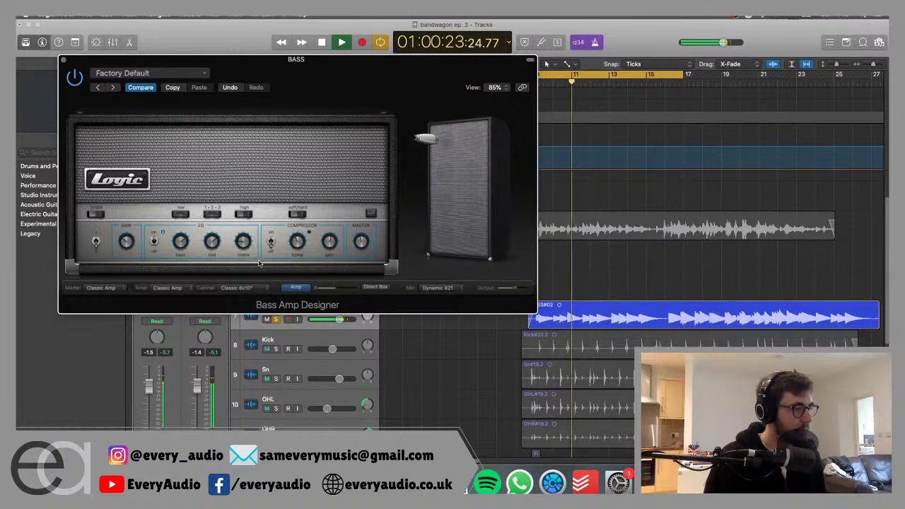
Try other microphones in Bass Amp Designer and choose Condenser 87.
{"action": "left_click", "coordinate": [454, 288]}
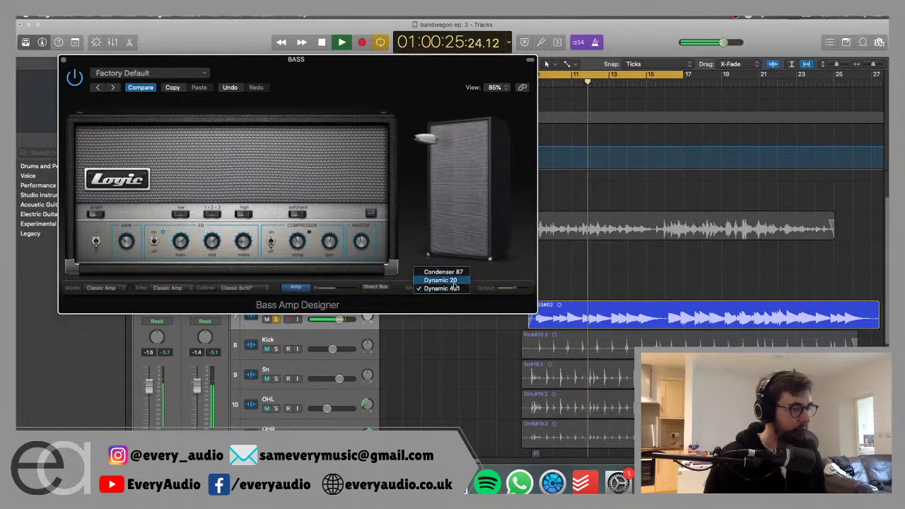
{"action": "left_click", "coordinate": [454, 280]}
{"action": "left_click", "coordinate": [455, 289]}
{"action": "left_click", "coordinate": [457, 281]}
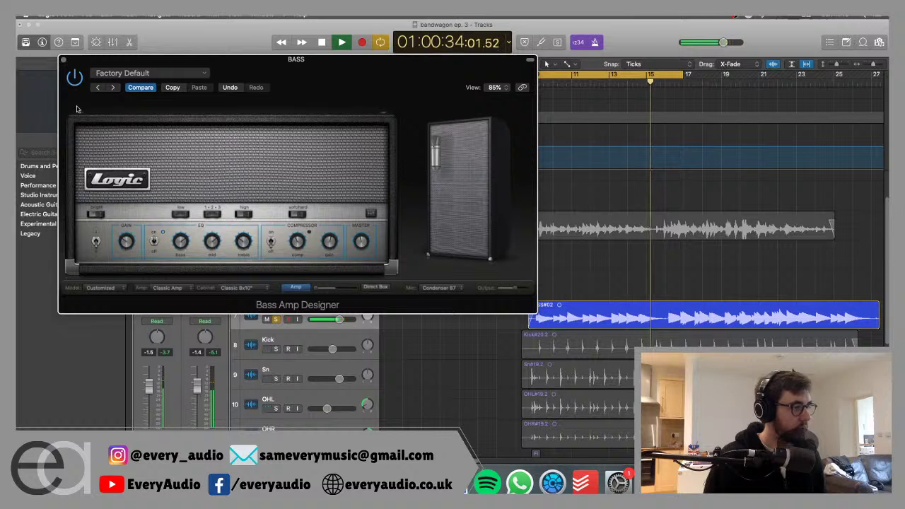
Turn off the cycle range, listen to the bass from about bar 11 with Bass Amp Designer bypassed, and close the plug-in.
{"action": "left_click", "coordinate": [581, 75]}
{"action": "left_click", "coordinate": [575, 80]}
{"action": "mouse_move", "coordinate": [434, 171]}
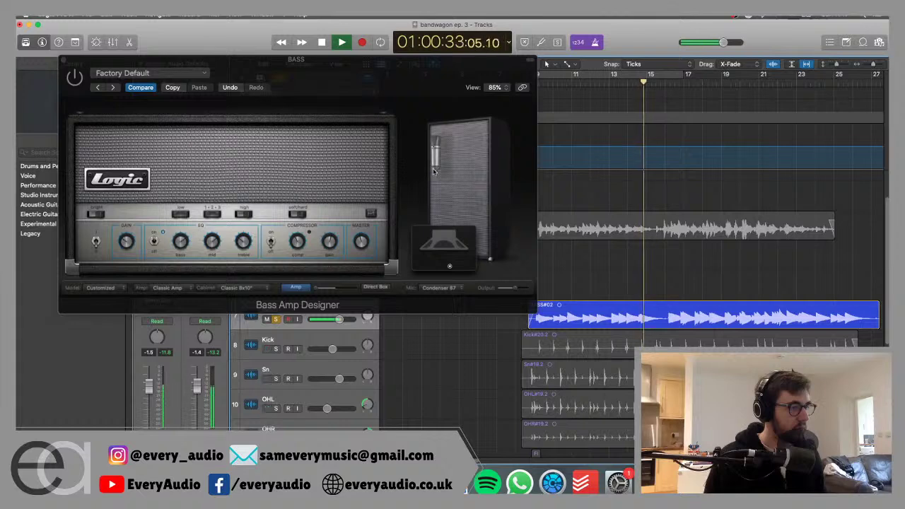
{"action": "key", "text": "space"}
{"action": "key", "text": "super+w"}
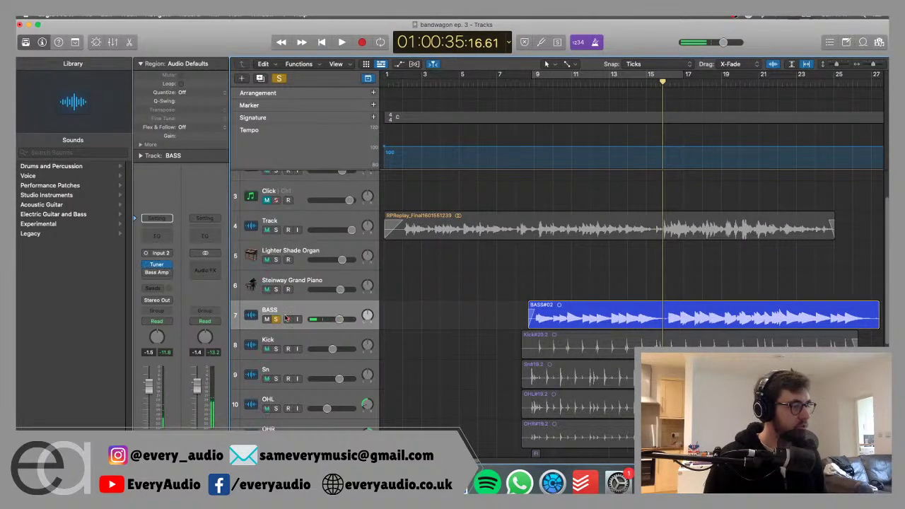
Turn off solo on the BASS track and play the full mix from bar 9.
{"action": "left_click", "coordinate": [288, 319]}
{"action": "left_click", "coordinate": [547, 189]}
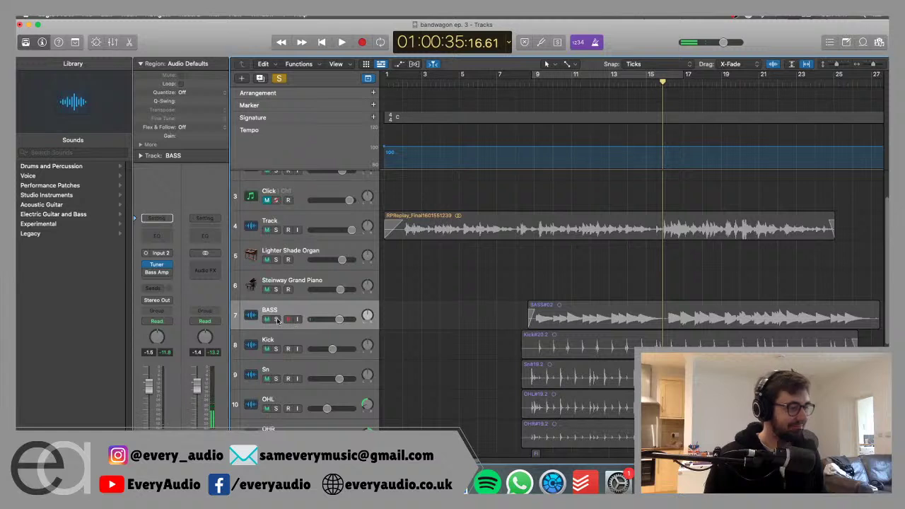
{"action": "left_click", "coordinate": [277, 319]}
{"action": "left_click", "coordinate": [279, 78]}
{"action": "left_click", "coordinate": [534, 78]}
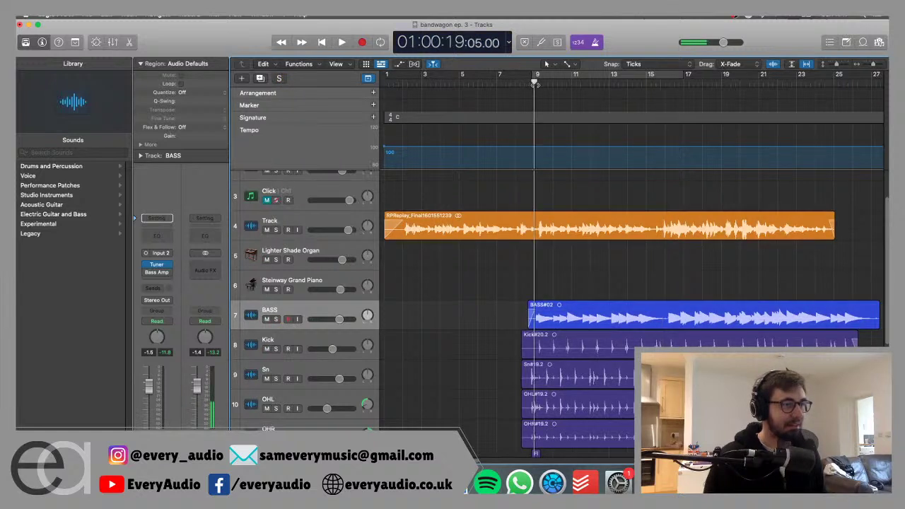
{"action": "key", "text": "space"}
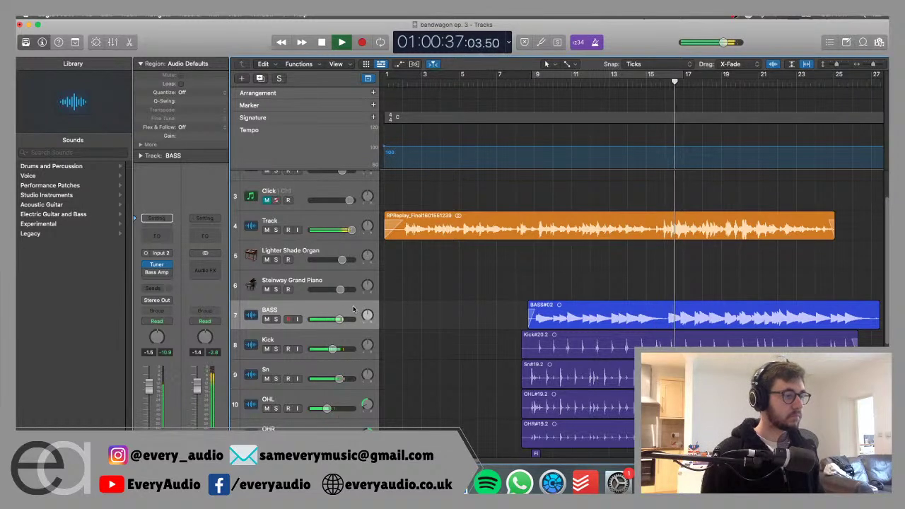
Create one software instrument track with the default patch directly below the BASS track.
{"action": "left_click", "coordinate": [552, 317]}
{"action": "left_click", "coordinate": [241, 78]}
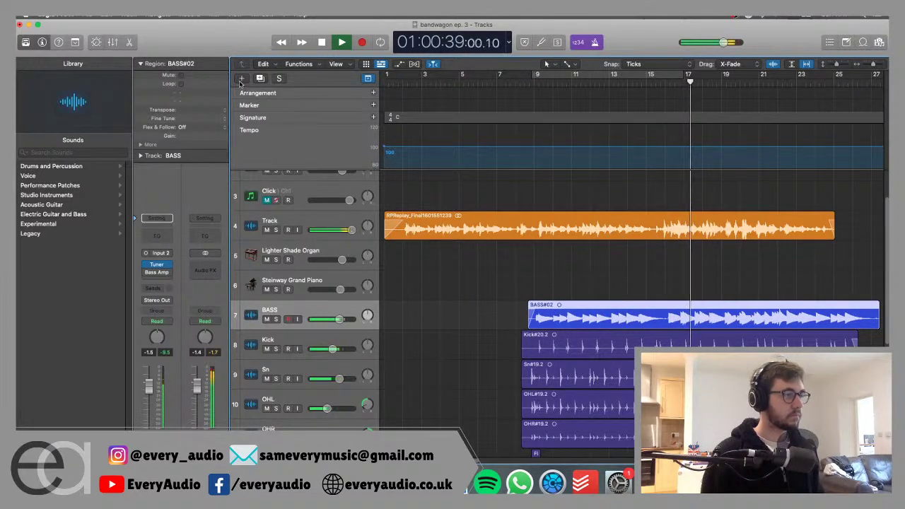
{"action": "left_click", "coordinate": [374, 54]}
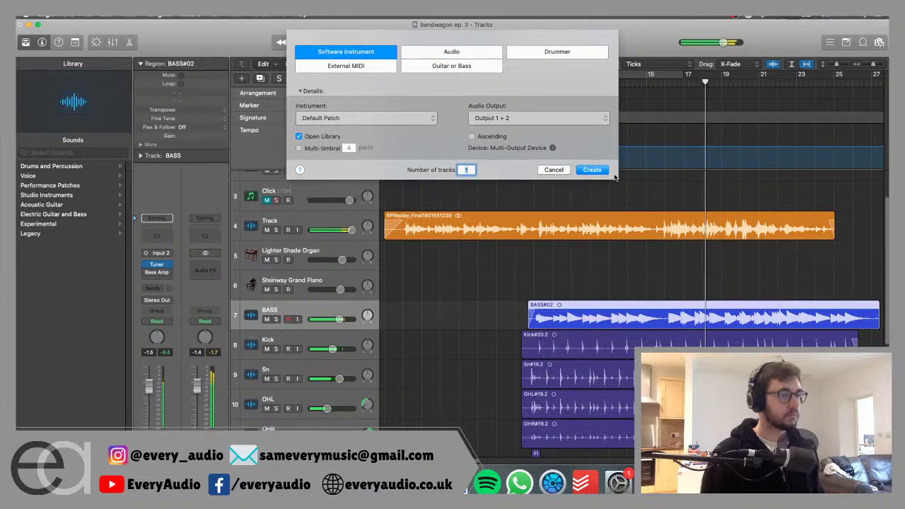
{"action": "key", "text": "Return"}
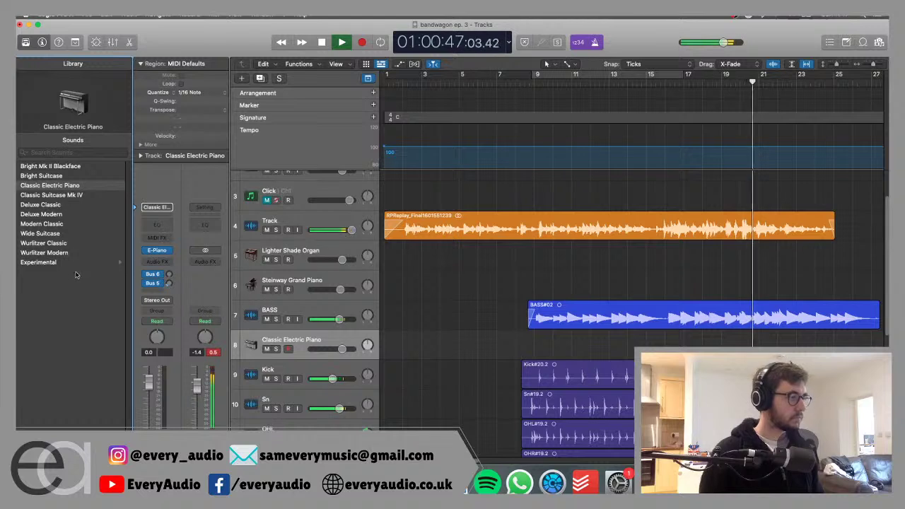
Stop playback and load the Muted Bass patch from the Bass sounds onto the new instrument track.
{"action": "scroll", "coordinate": [75, 272], "scroll_direction": "left", "scroll_amount": 5}
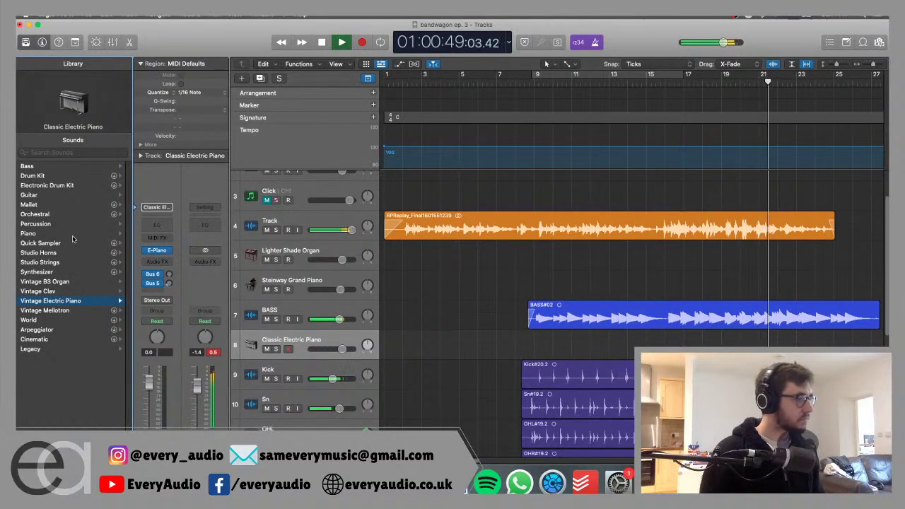
{"action": "left_click", "coordinate": [61, 167]}
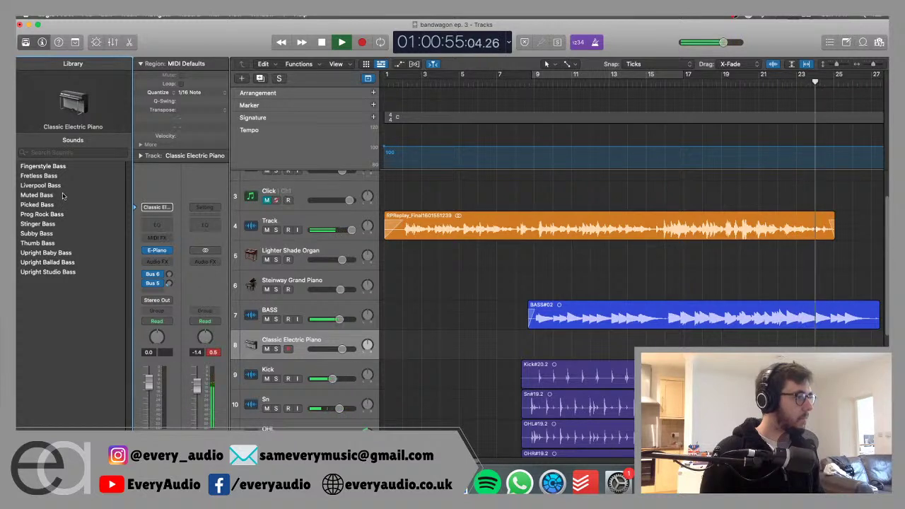
{"action": "key", "text": "space"}
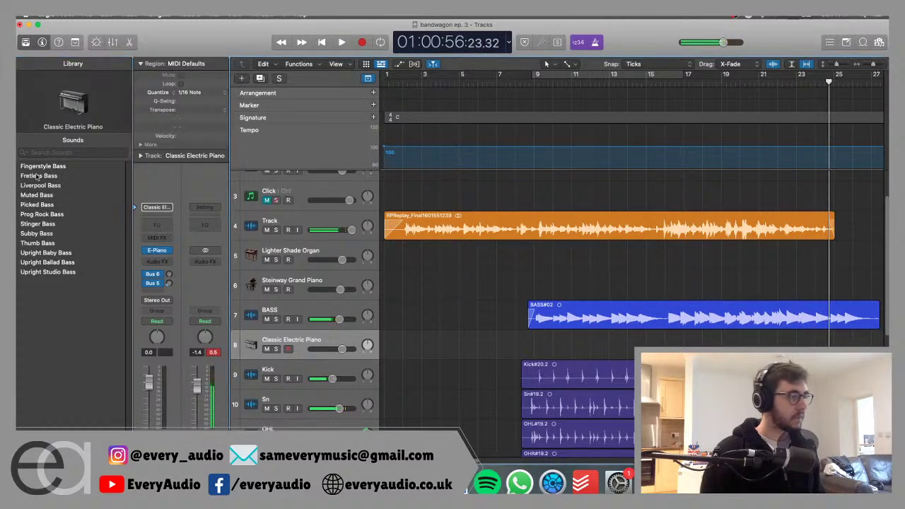
{"action": "left_click", "coordinate": [47, 195]}
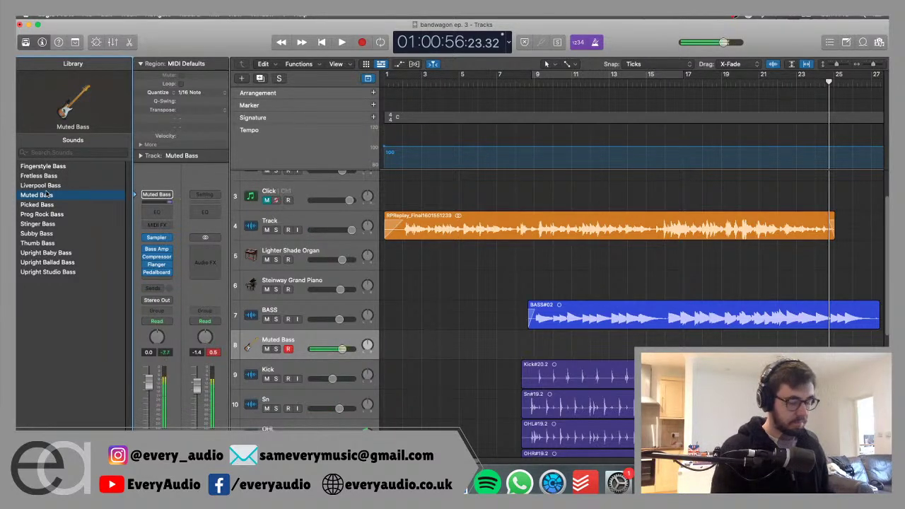
Record a MIDI bass take on the Muted Bass track, starting from just before bar 8 and stopping after bar 21.
{"action": "left_click", "coordinate": [520, 82]}
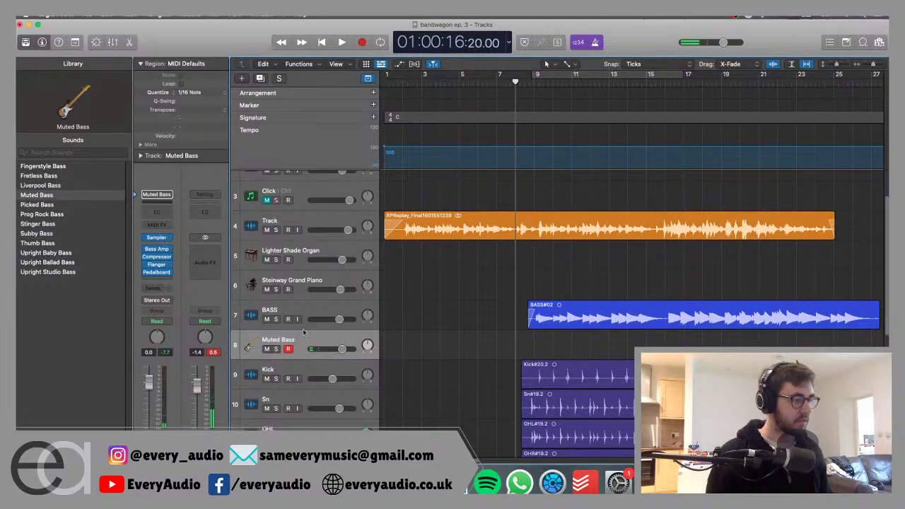
{"action": "scroll", "coordinate": [414, 333], "scroll_direction": "down", "scroll_amount": 5}
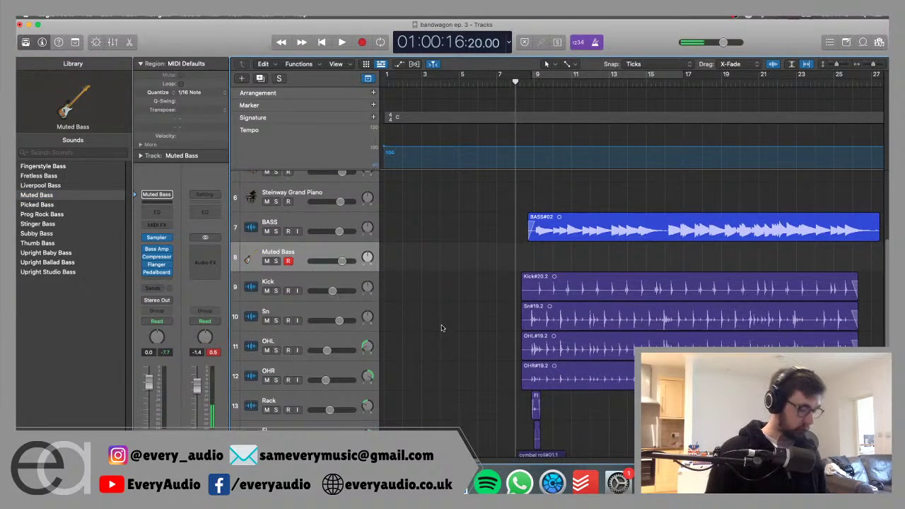
{"action": "key", "text": "space"}
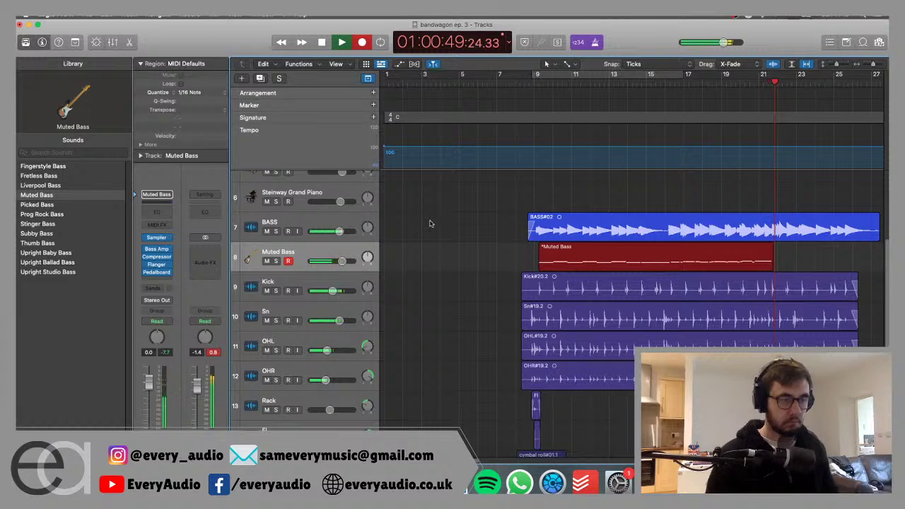
{"action": "key", "text": "space"}
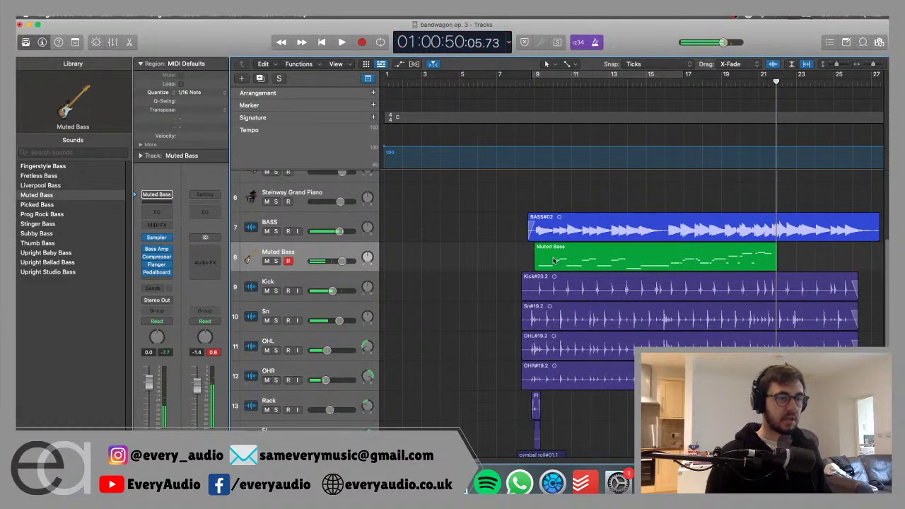
Solo the Muted Bass region, listen from bar 19, and trim its end back to about bar 20.
{"action": "key", "text": "s"}
{"action": "left_click", "coordinate": [726, 83]}
{"action": "key", "text": "space"}
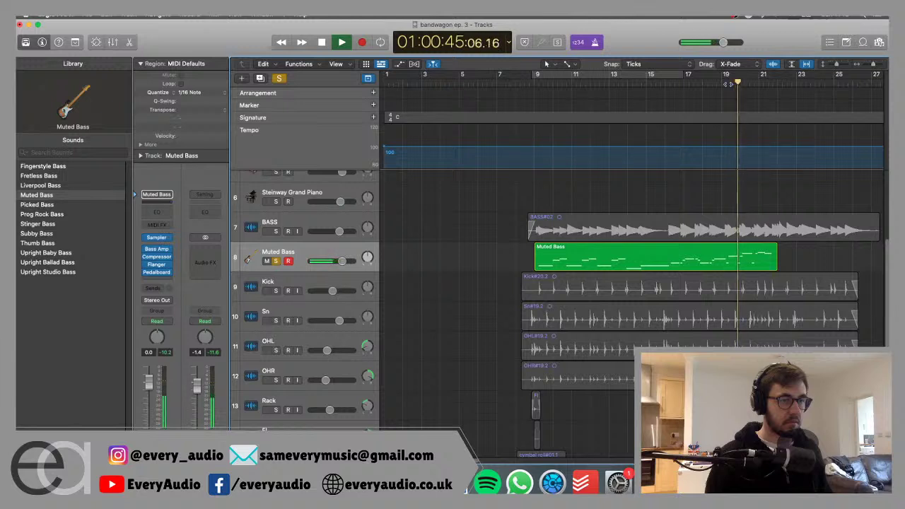
{"action": "key", "text": "space"}
{"action": "left_click", "coordinate": [774, 263]}
{"action": "left_click_drag", "start_coordinate": [769, 264], "coordinate": [742, 263]}
{"action": "left_click", "coordinate": [778, 265]}
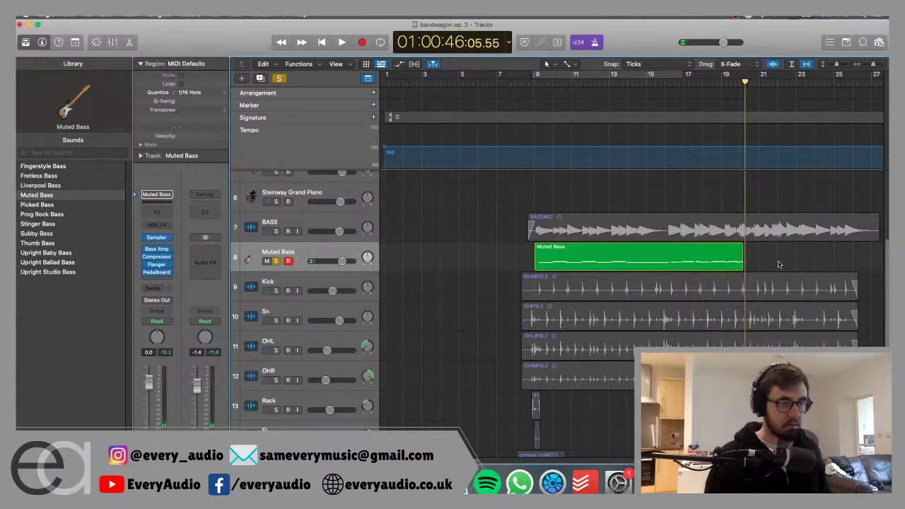
Trim the end of the Muted Bass region slightly further, to just before bar 20, and listen to its ending.
{"action": "key", "text": "space"}
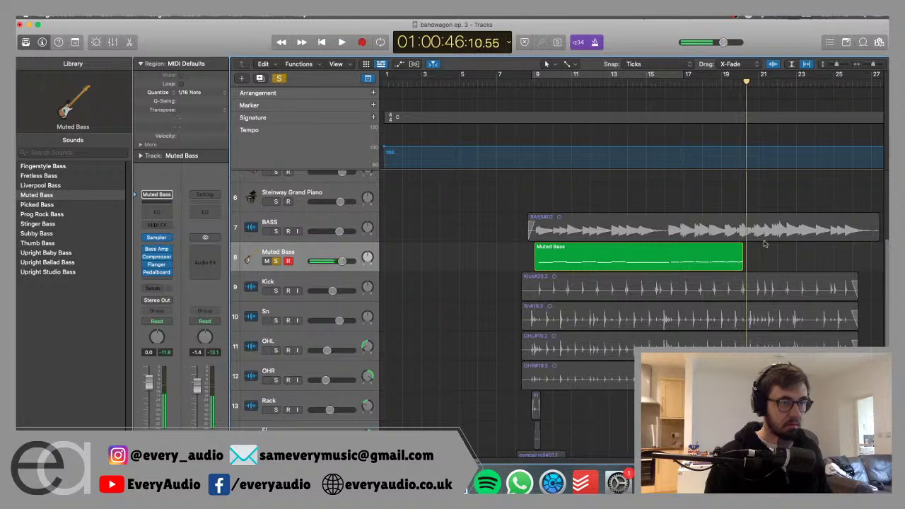
{"action": "left_click_drag", "start_coordinate": [742, 265], "coordinate": [738, 265]}
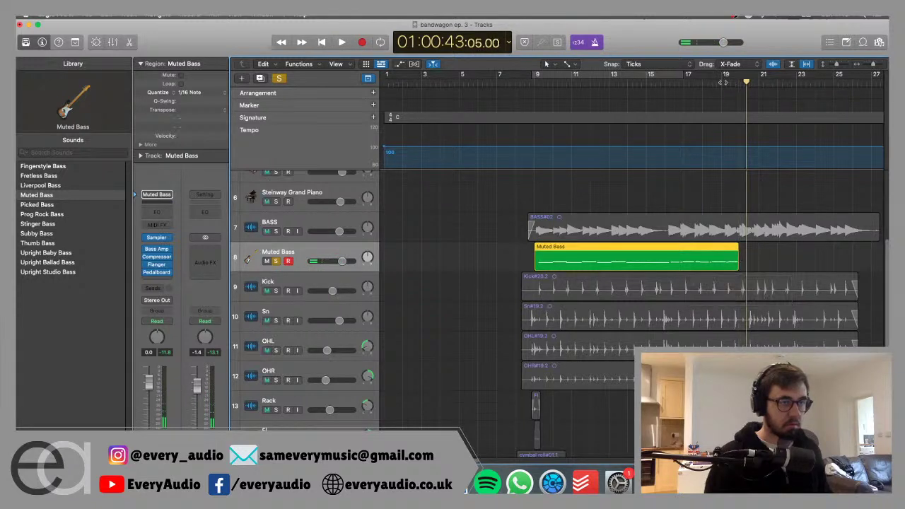
{"action": "key", "text": "space"}
{"action": "left_click", "coordinate": [754, 191]}
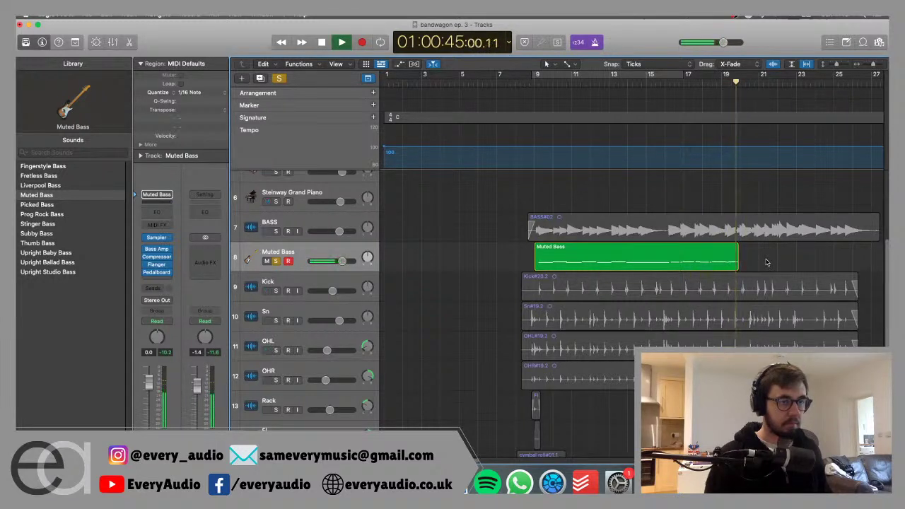
{"action": "key", "text": "space"}
Turn off solo and record the rest of the Muted Bass part from just before bar 19 until after bar 26.
{"action": "left_click", "coordinate": [722, 81]}
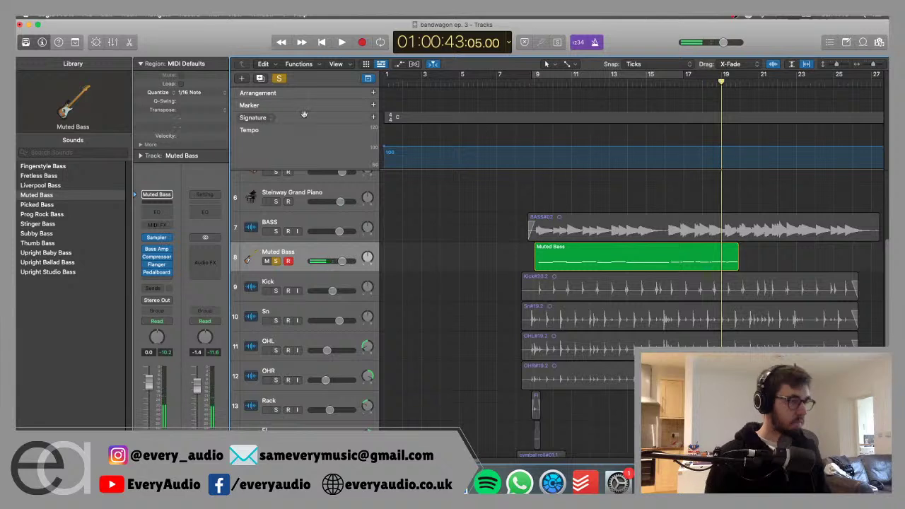
{"action": "left_click", "coordinate": [283, 80]}
{"action": "key", "text": "space"}
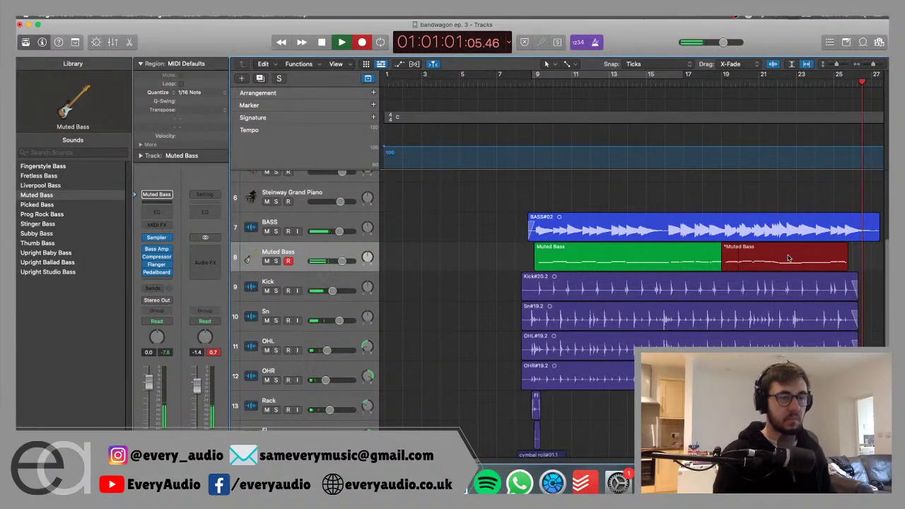
{"action": "key", "text": "space"}
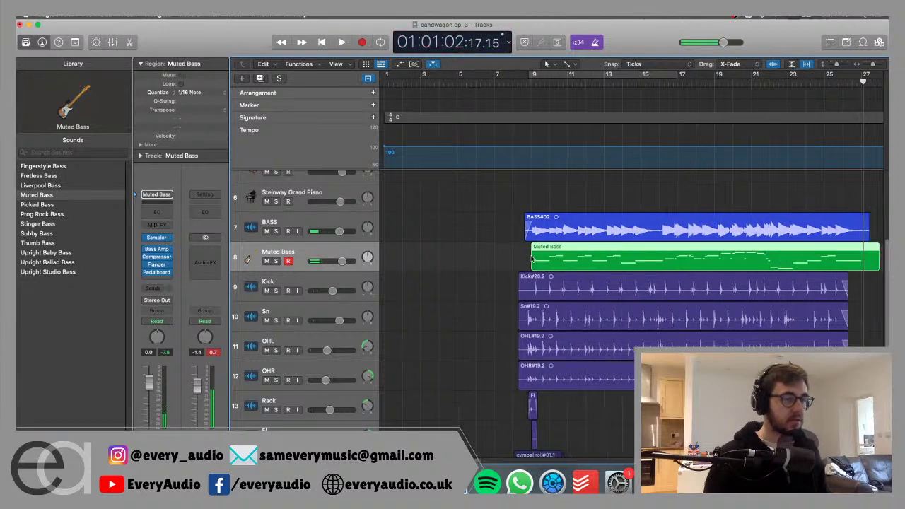
Solo the BASS and Muted Bass tracks together and play them from about bar 9.
{"action": "left_click", "coordinate": [289, 224], "text": "shift"}
{"action": "key", "text": "ctrl+s"}
{"action": "scroll", "coordinate": [286, 205], "scroll_direction": "up", "scroll_amount": 4}
{"action": "scroll", "coordinate": [287, 205], "scroll_direction": "up", "scroll_amount": 2}
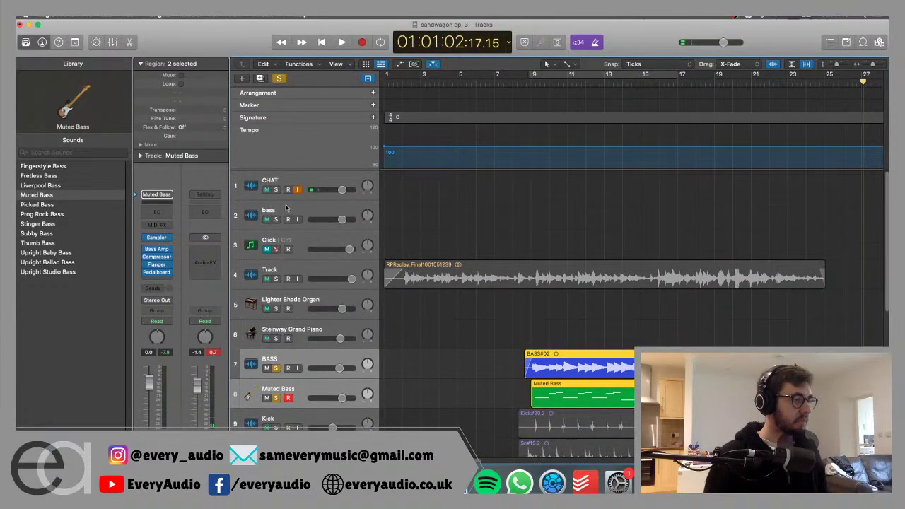
{"action": "scroll", "coordinate": [587, 244], "scroll_direction": "down", "scroll_amount": 1}
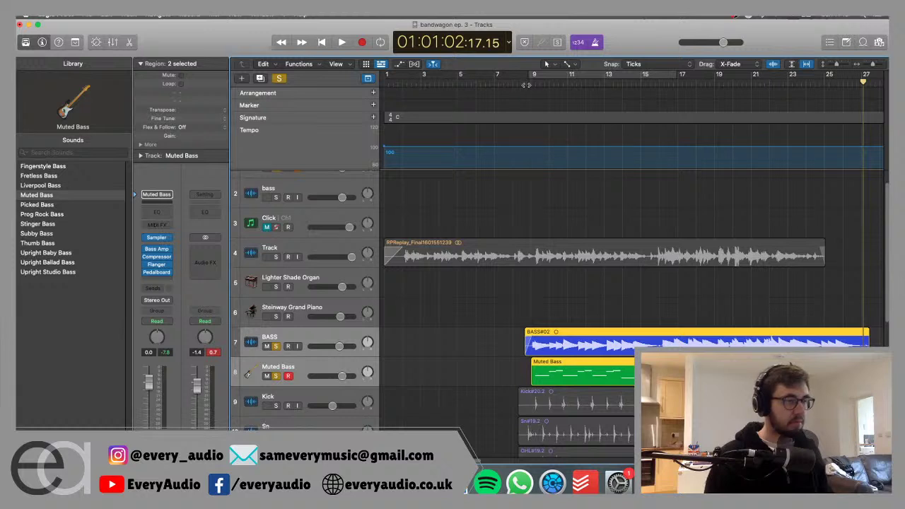
{"action": "left_click", "coordinate": [529, 85]}
{"action": "key", "text": "space"}
{"action": "left_click", "coordinate": [454, 212]}
{"action": "scroll", "coordinate": [373, 354], "scroll_direction": "down", "scroll_amount": 2}
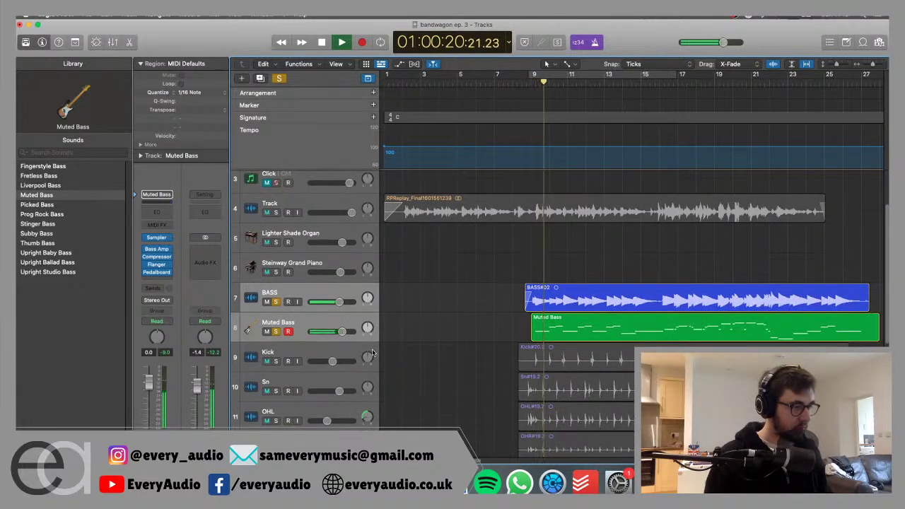
Lower the Muted Bass track volume to -8.0 dB, comparing it with and without the BASS track soloed.
{"action": "scroll", "coordinate": [373, 354], "scroll_direction": "down", "scroll_amount": 1}
{"action": "left_click", "coordinate": [342, 314]}
{"action": "left_click_drag", "start_coordinate": [342, 314], "coordinate": [330, 314]}
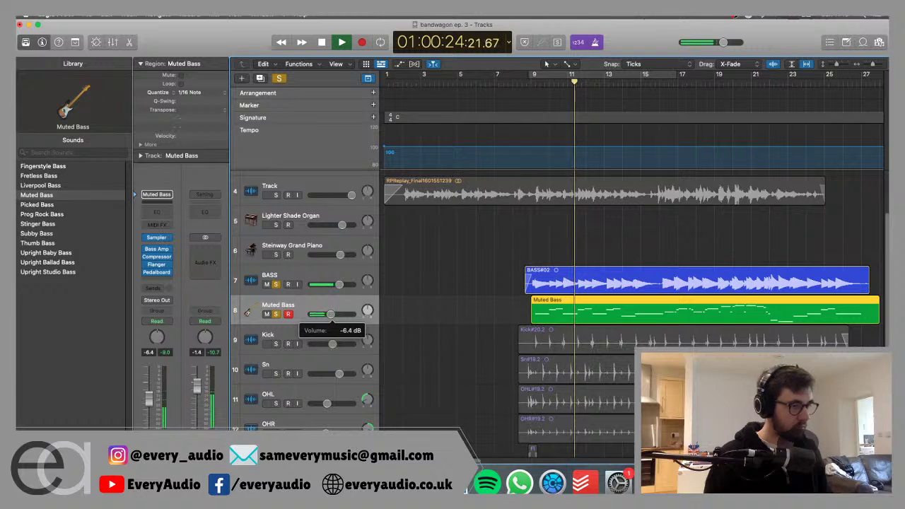
{"action": "left_click", "coordinate": [416, 293]}
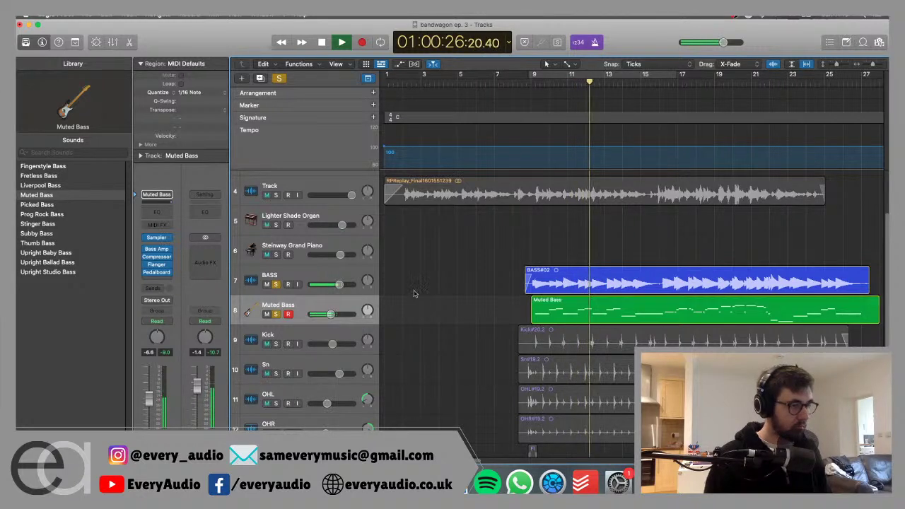
{"action": "left_click_drag", "start_coordinate": [330, 314], "coordinate": [329, 314]}
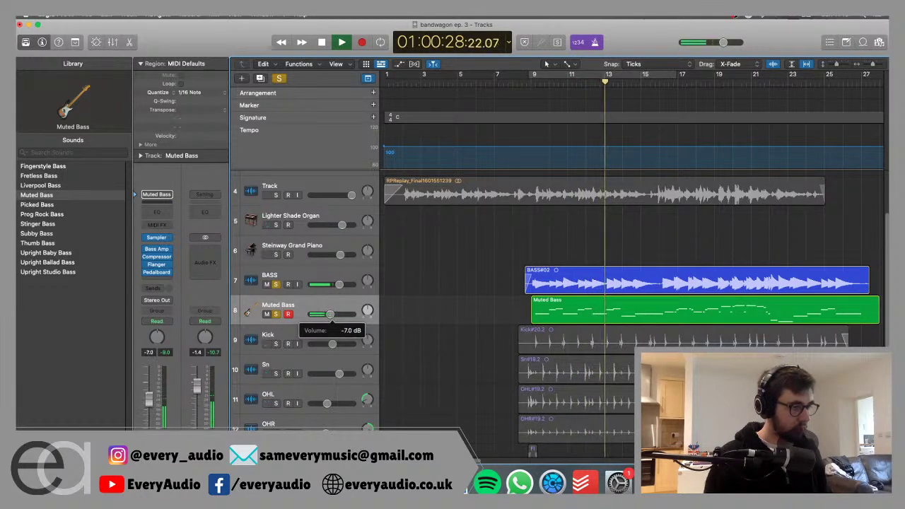
{"action": "left_click", "coordinate": [276, 284]}
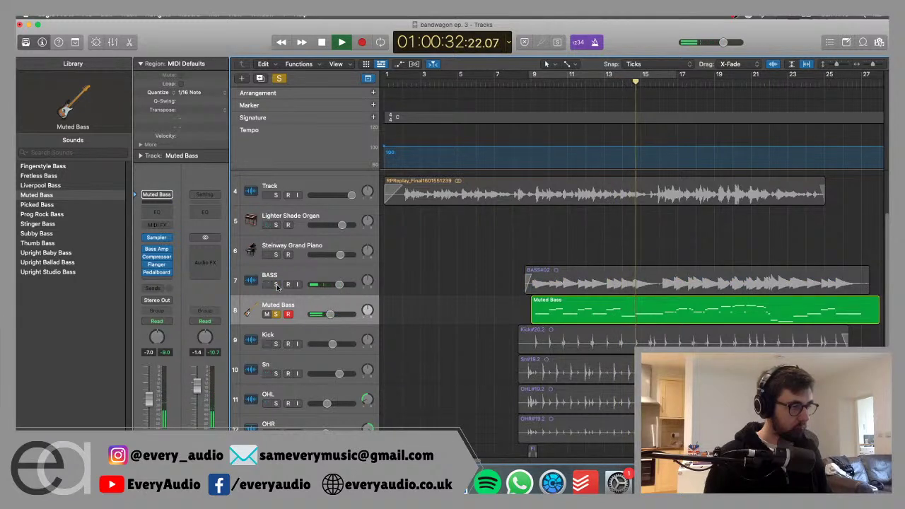
{"action": "left_click", "coordinate": [276, 285]}
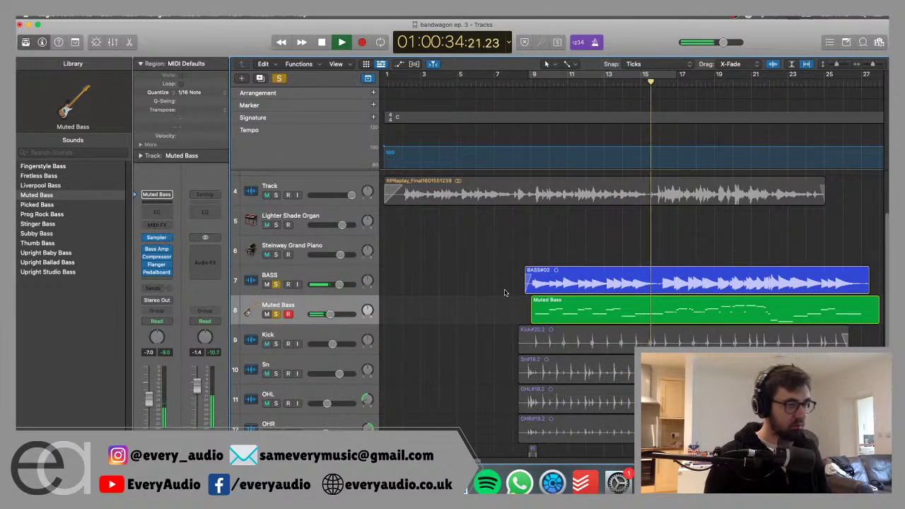
{"action": "scroll", "coordinate": [503, 293], "scroll_direction": "down", "scroll_amount": 3}
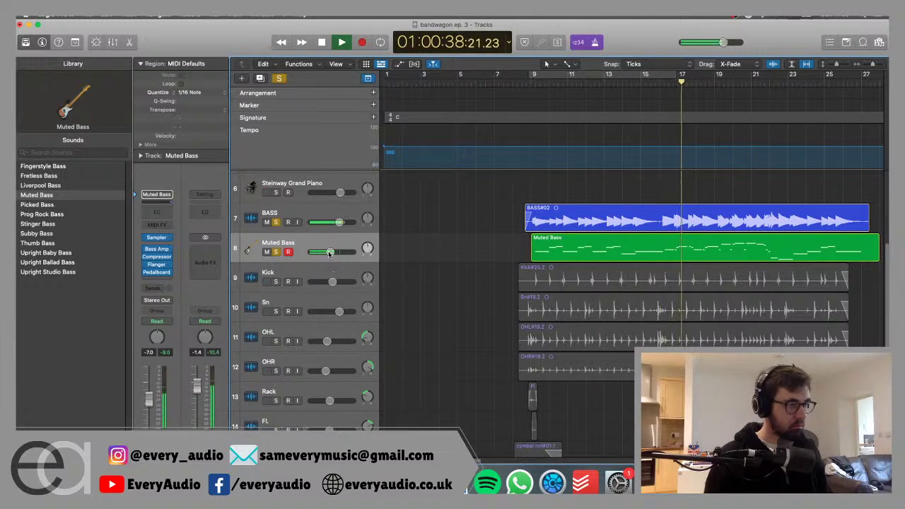
{"action": "left_click_drag", "start_coordinate": [330, 252], "coordinate": [327, 252]}
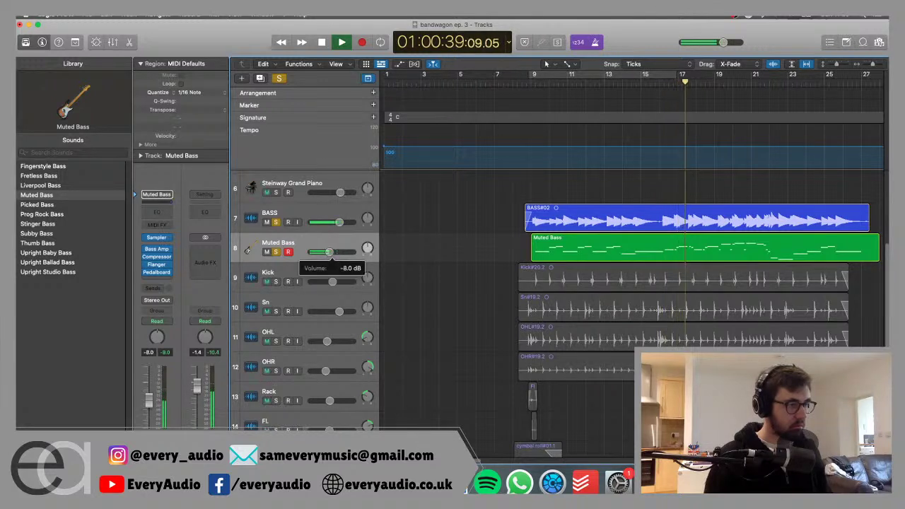
Turn off solo, raise the BASS and Muted Bass volumes together until BASS is at 0.5 dB, and stop playback.
{"action": "left_click", "coordinate": [279, 77]}
{"action": "scroll", "coordinate": [462, 232], "scroll_direction": "up", "scroll_amount": 3}
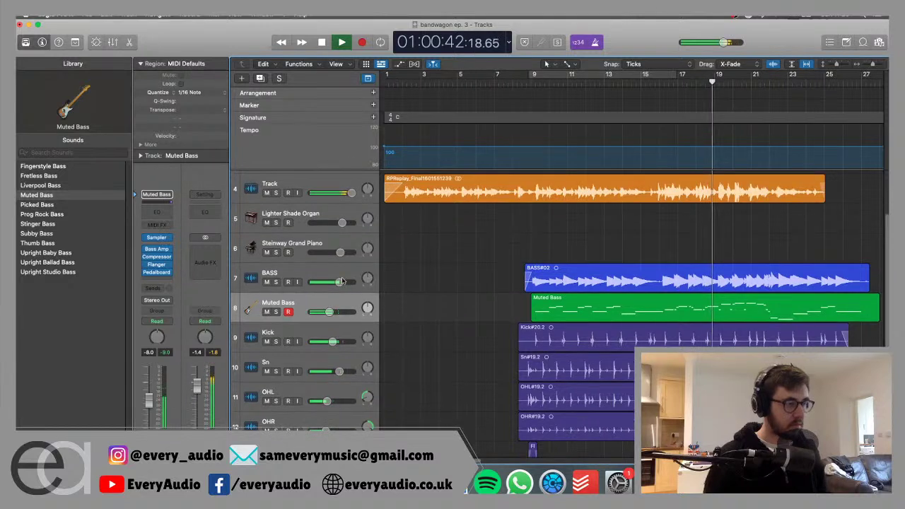
{"action": "left_click", "coordinate": [343, 278]}
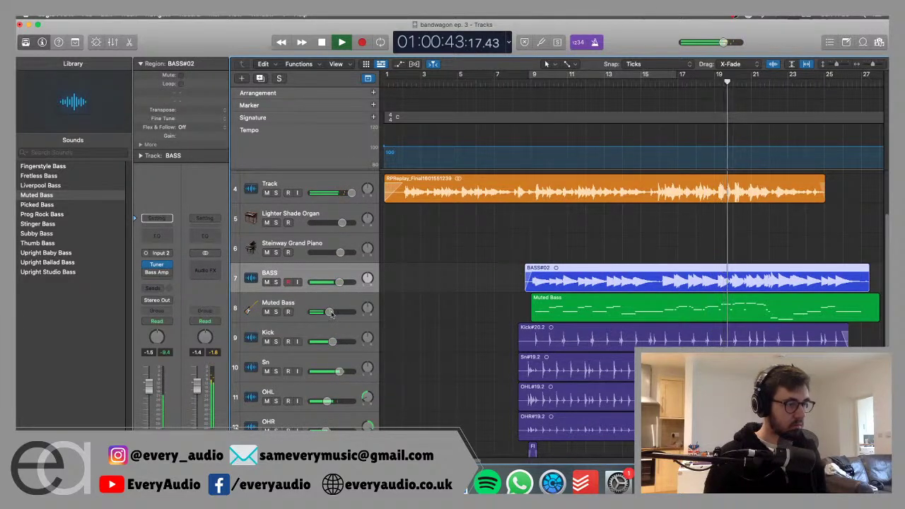
{"action": "left_click", "coordinate": [354, 304]}
{"action": "left_click", "coordinate": [434, 285]}
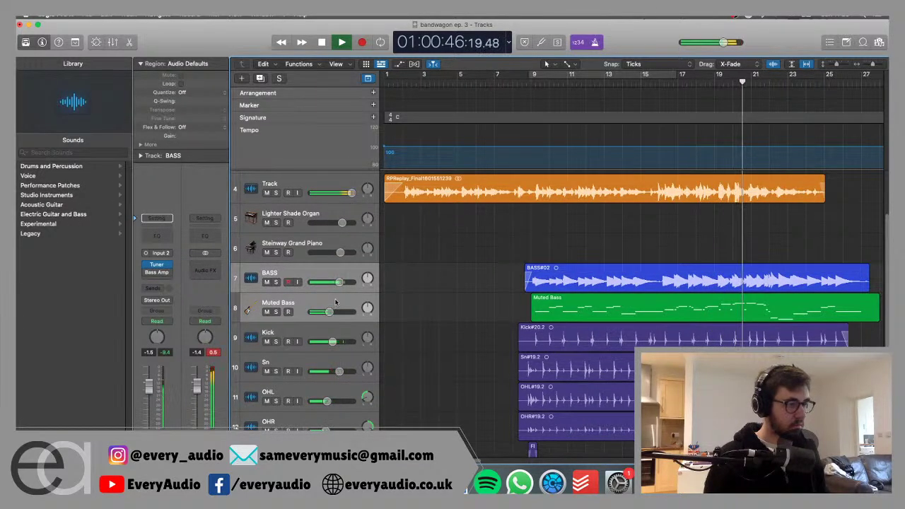
{"action": "left_click_drag", "start_coordinate": [330, 313], "coordinate": [332, 312]}
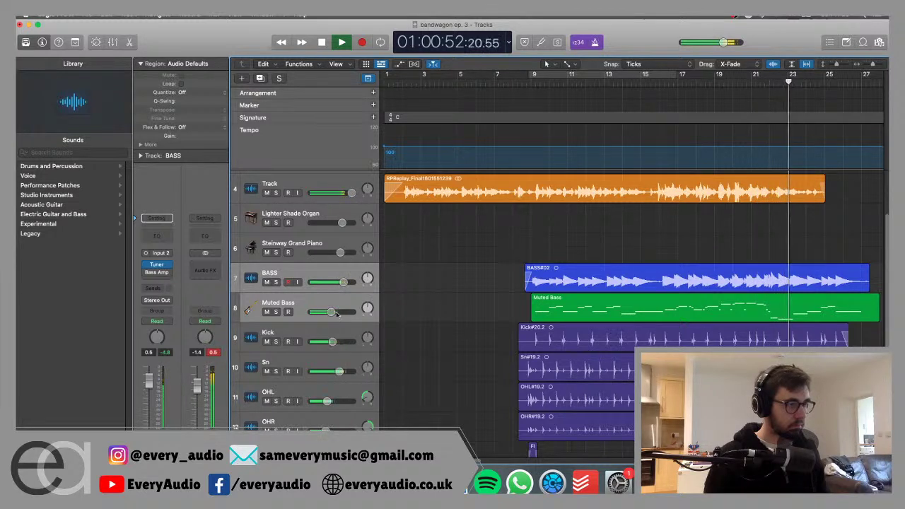
{"action": "scroll", "coordinate": [460, 246], "scroll_direction": "up", "scroll_amount": 2}
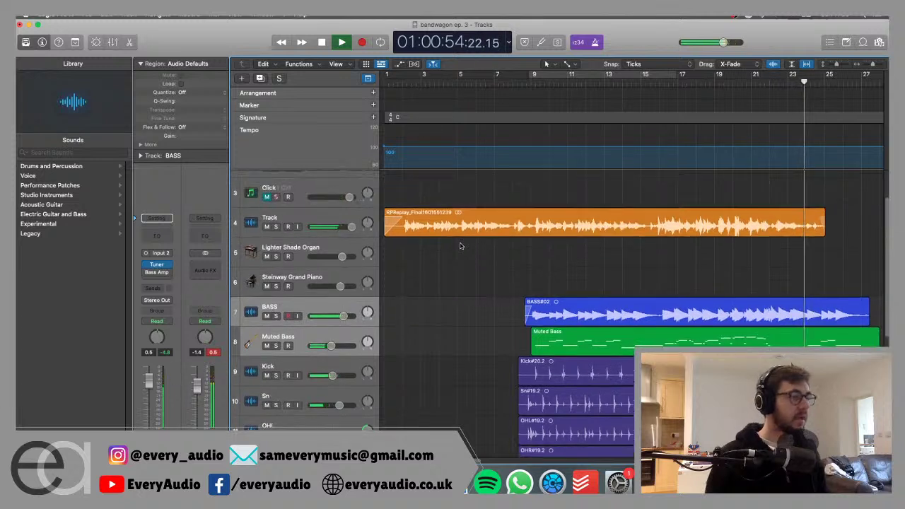
{"action": "scroll", "coordinate": [460, 247], "scroll_direction": "up", "scroll_amount": 1}
{"action": "key", "text": "space"}
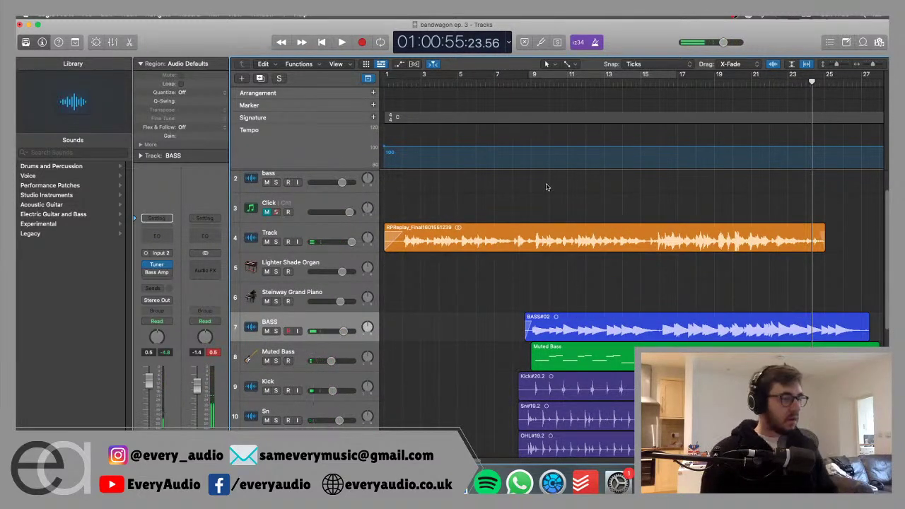
Play the song from about bar 9 and set the Muted Bass track volume to -7.0 dB, then stop playback.
{"action": "left_click", "coordinate": [535, 81]}
{"action": "key", "text": "space"}
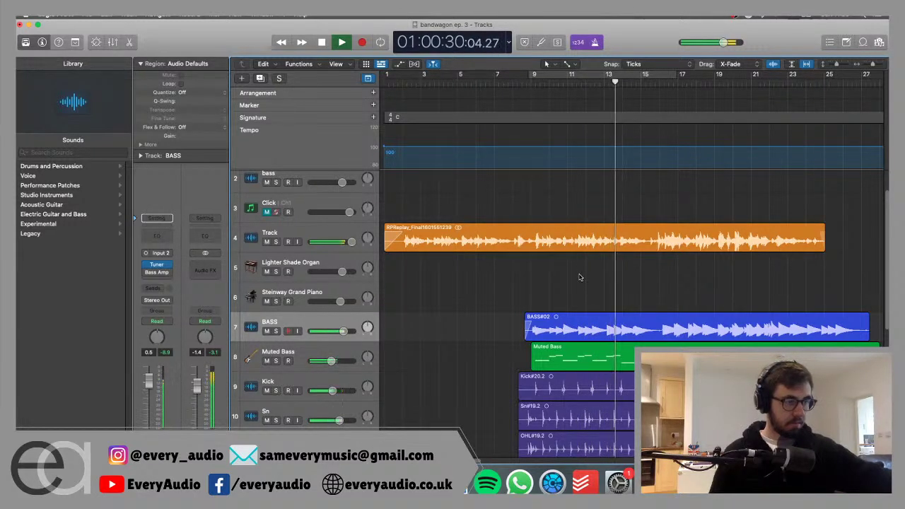
{"action": "left_click", "coordinate": [332, 362]}
{"action": "left_click_drag", "start_coordinate": [332, 362], "coordinate": [329, 362]}
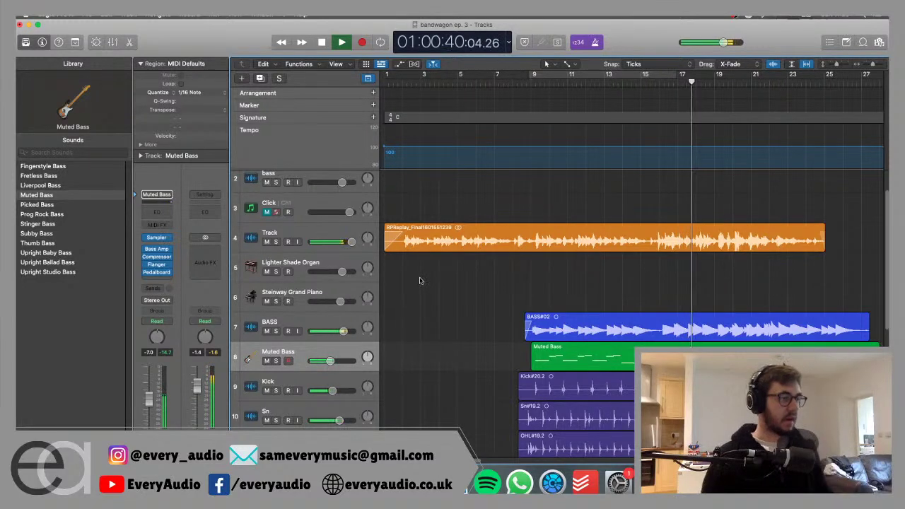
{"action": "key", "text": "space"}
Select the Steinway Grand Piano track and try out a part over playback from bar 11 and again from bar 6.
{"action": "left_click", "coordinate": [346, 291]}
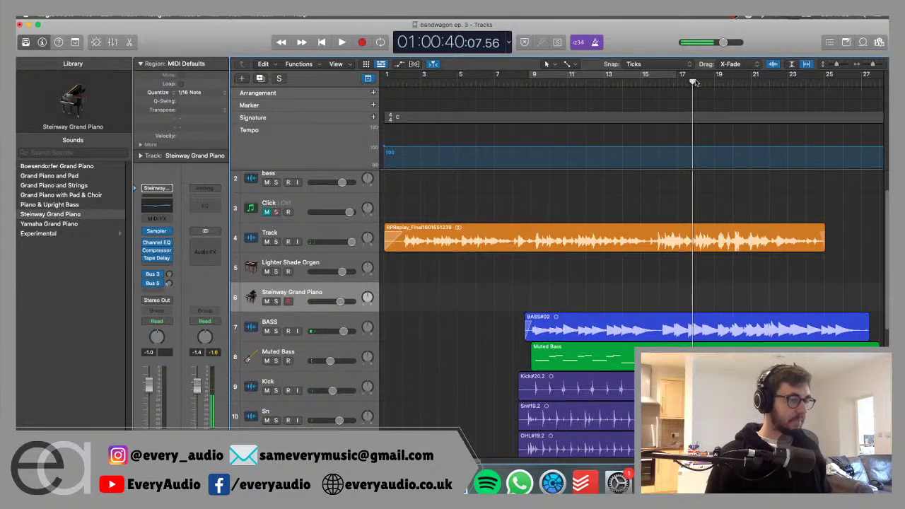
{"action": "left_click", "coordinate": [571, 78]}
{"action": "key", "text": "space"}
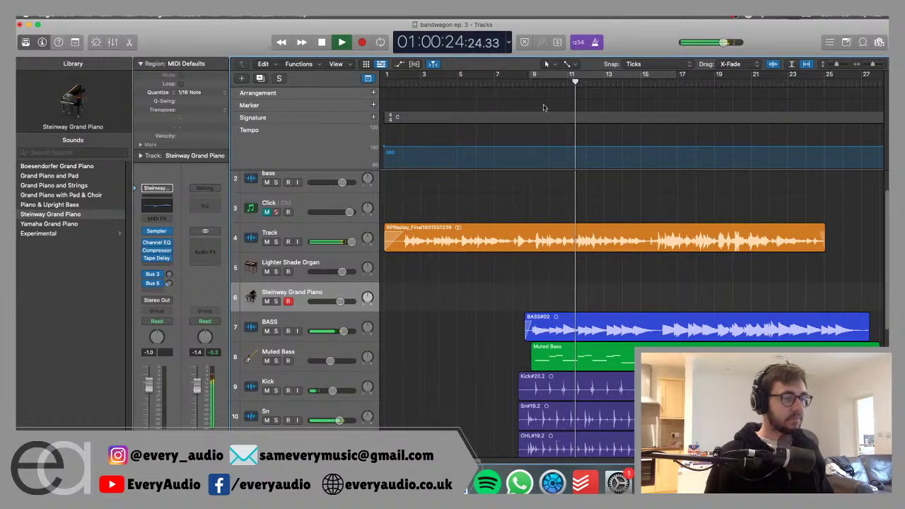
{"action": "left_click", "coordinate": [479, 82]}
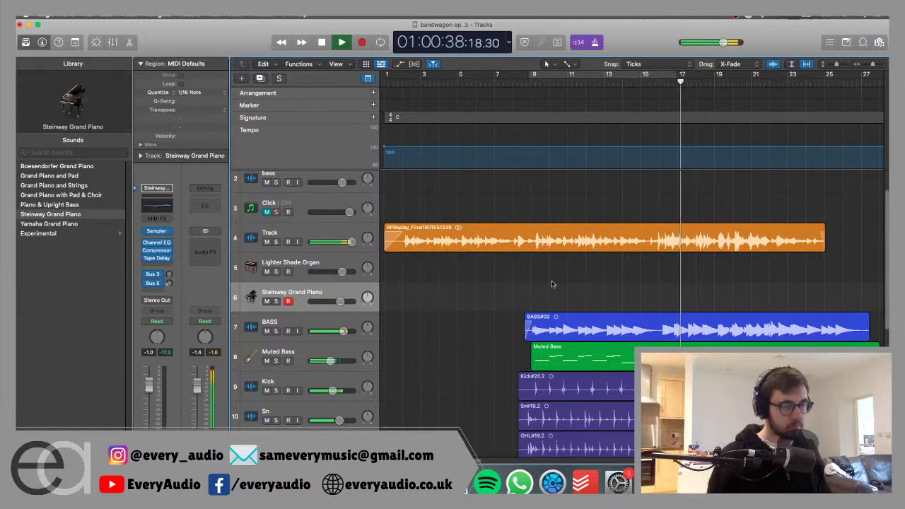
{"action": "key", "text": "a"}
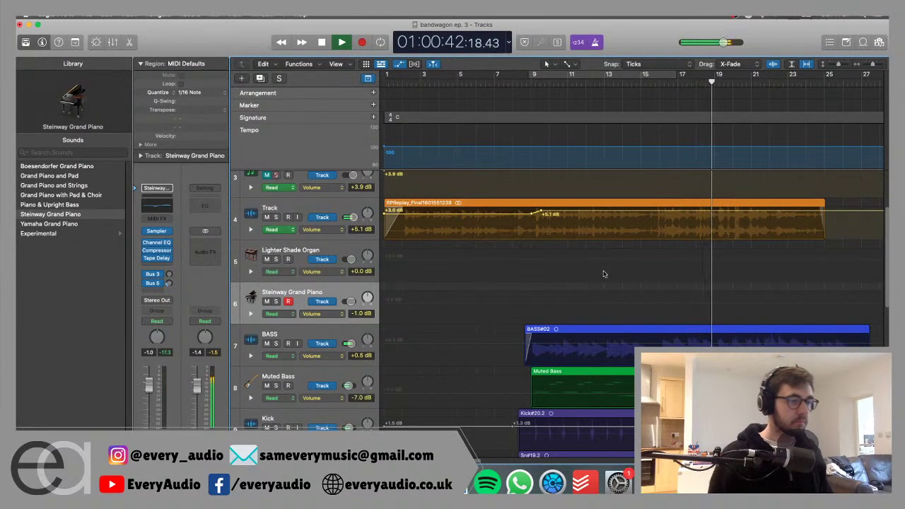
{"action": "key", "text": "a"}
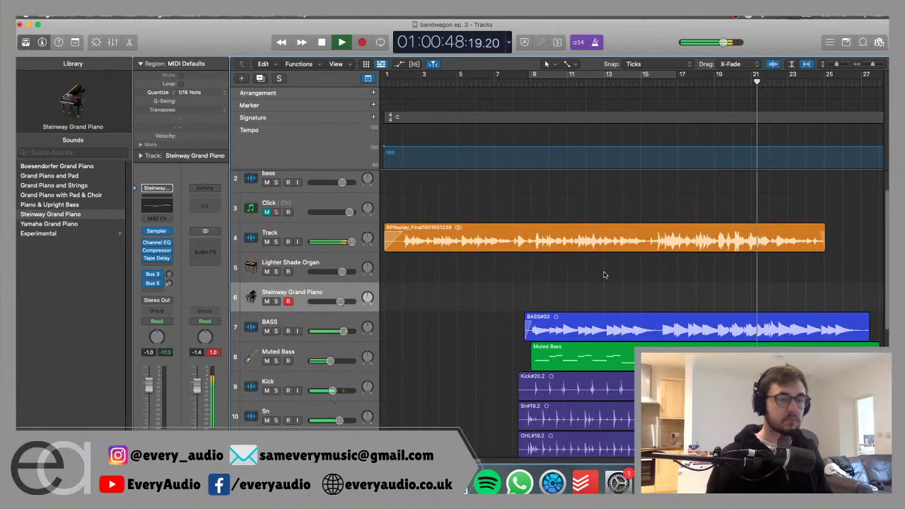
Lower the BASS and Muted Bass volumes together until BASS is at 0.1 dB, and check the mix from about bar 13.
{"action": "left_click", "coordinate": [347, 321]}
{"action": "left_click", "coordinate": [329, 360], "text": "shift"}
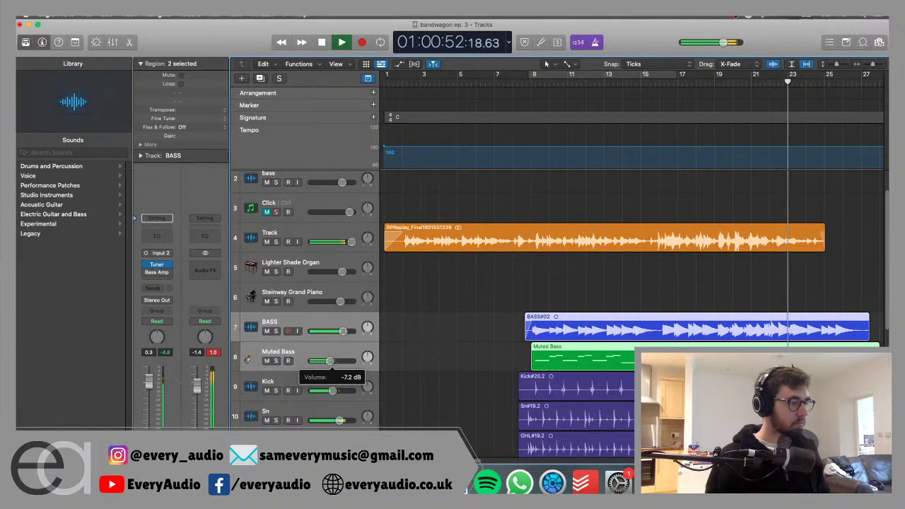
{"action": "left_click", "coordinate": [529, 297]}
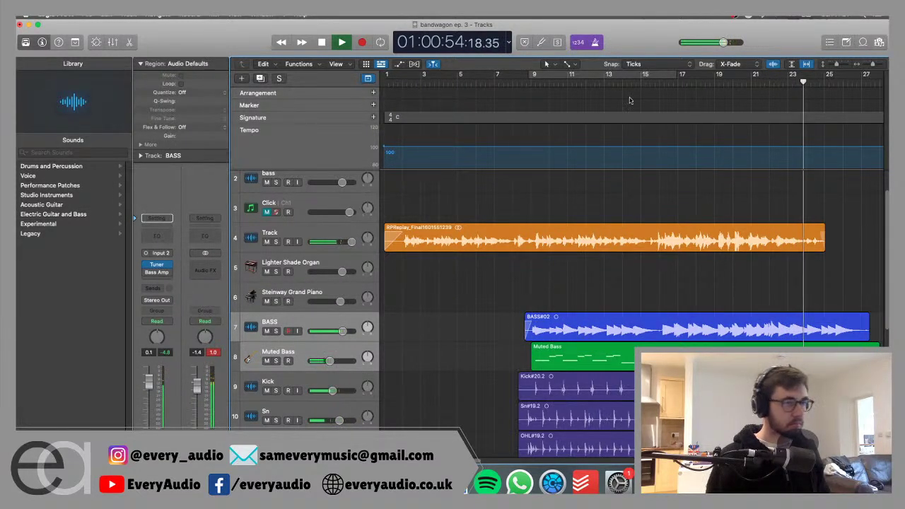
{"action": "left_click", "coordinate": [601, 76]}
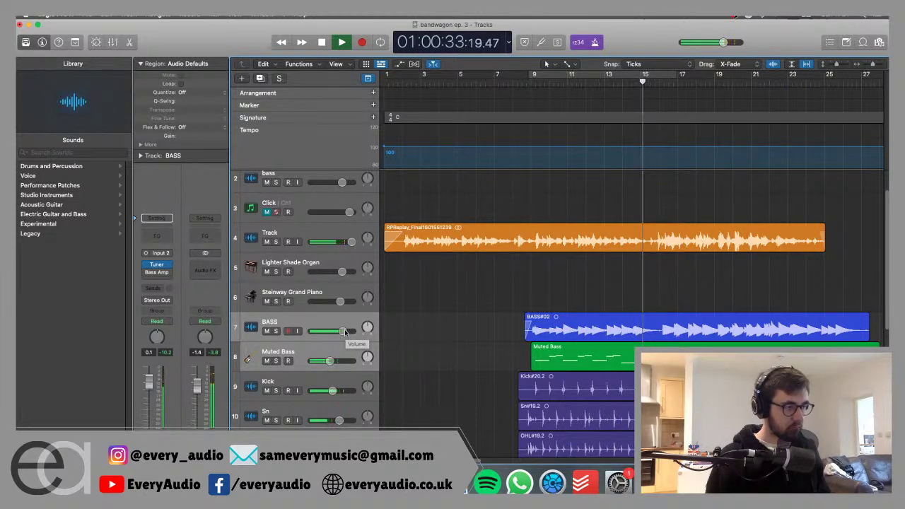
{"action": "key", "text": "space"}
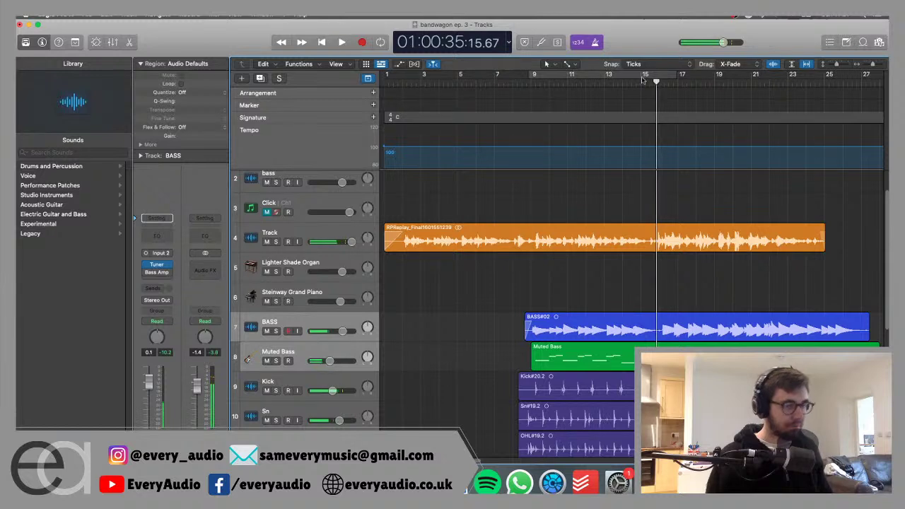
Solo the BASS and Muted Bass tracks and listen to the passage from about bar 13.5 to bar 15.
{"action": "left_click", "coordinate": [276, 331]}
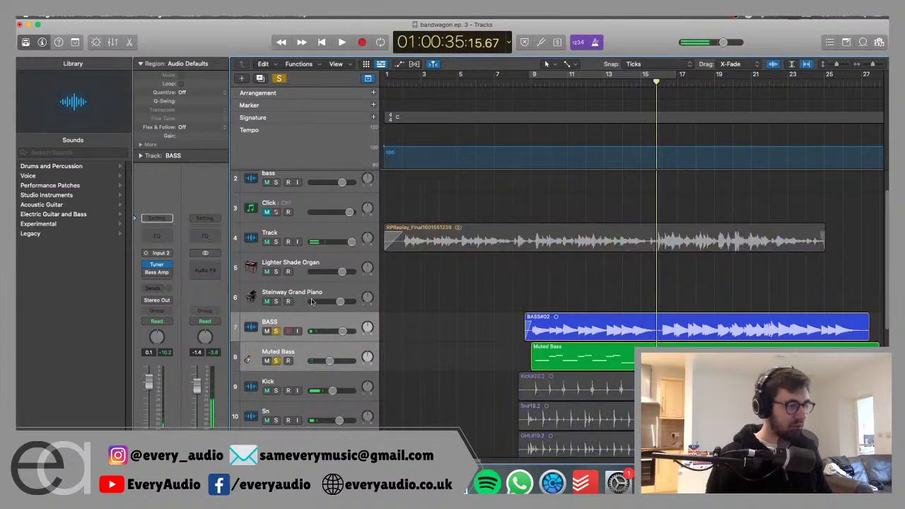
{"action": "scroll", "coordinate": [312, 282], "scroll_direction": "up", "scroll_amount": 1}
{"action": "double_click", "coordinate": [618, 83]}
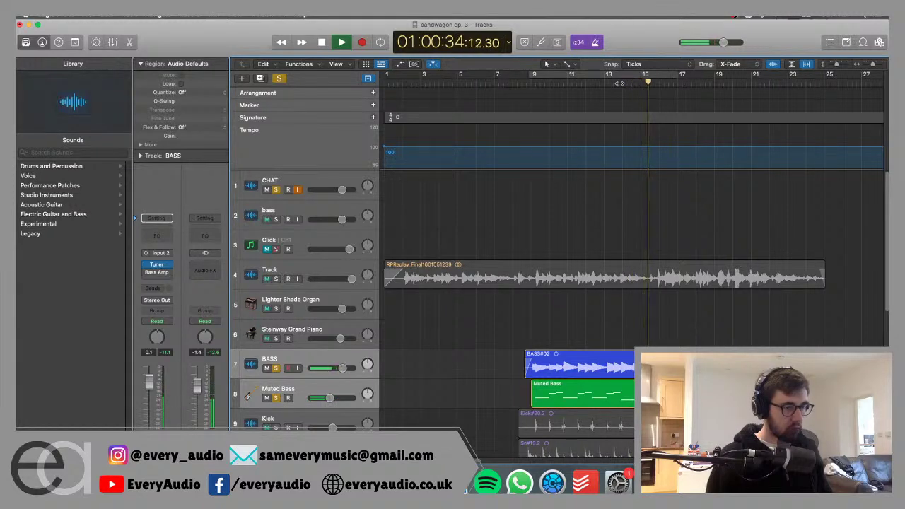
{"action": "key", "text": "space"}
Add a short volume automation dip on the BASS track around bars 14 to 15, down to about -2.1 dB.
{"action": "key", "text": "a"}
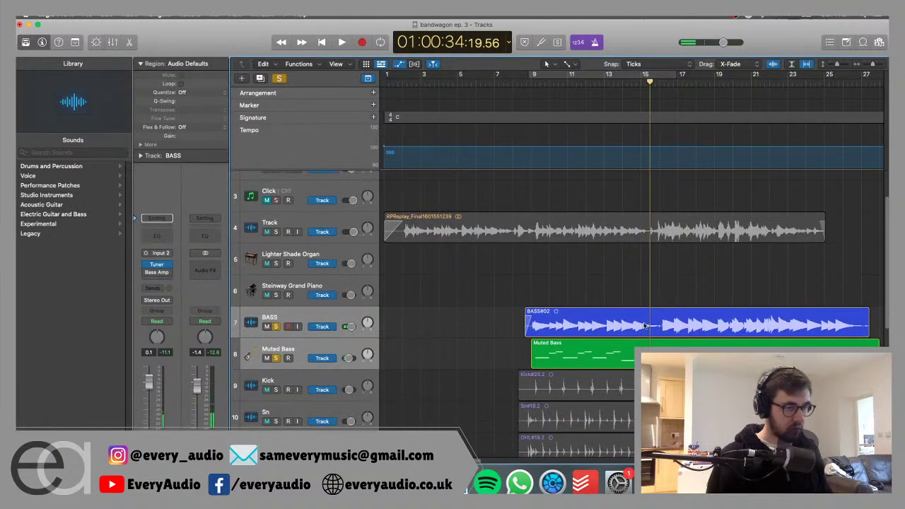
{"action": "left_click", "coordinate": [633, 329]}
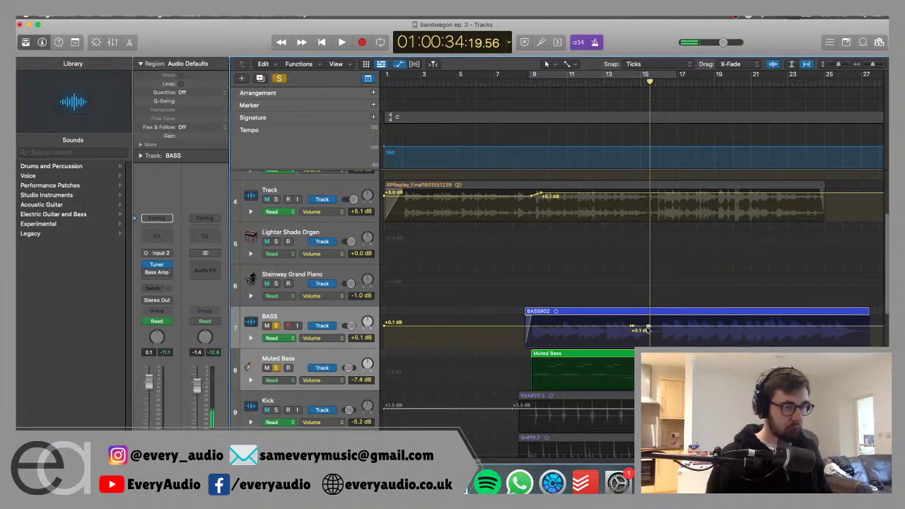
{"action": "left_click_drag", "start_coordinate": [633, 327], "coordinate": [649, 331]}
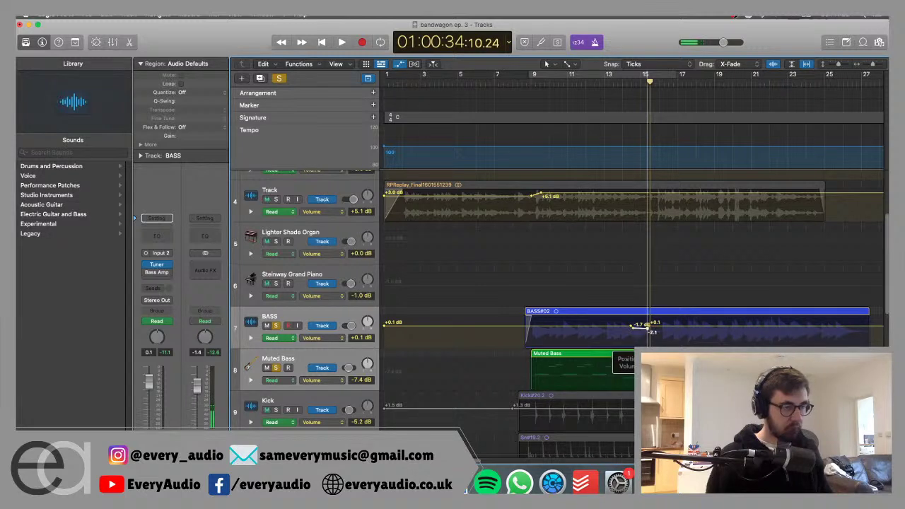
{"action": "key", "text": "a"}
Turn off solo and check the bass dip in the full mix from about bar 11 and again from about bar 13.
{"action": "left_click", "coordinate": [579, 79]}
{"action": "key", "text": "space"}
{"action": "key", "text": "ctrl+s"}
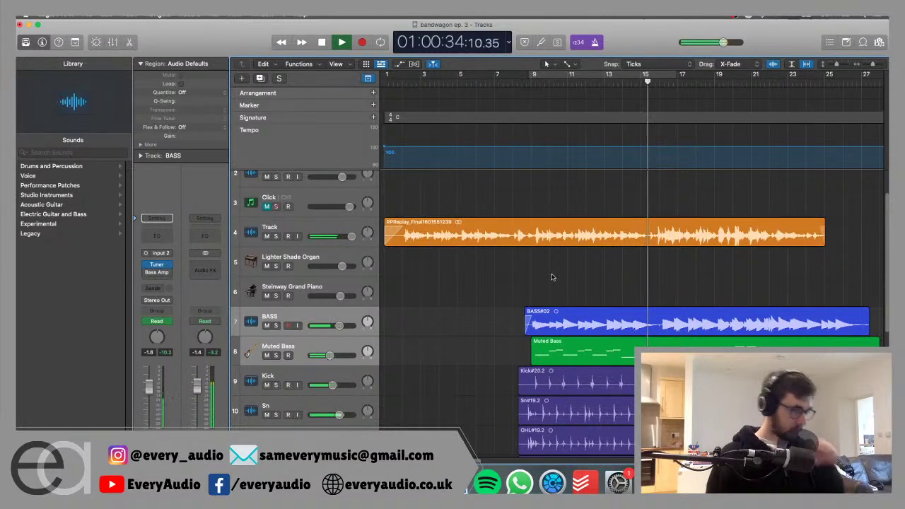
{"action": "left_click", "coordinate": [605, 77]}
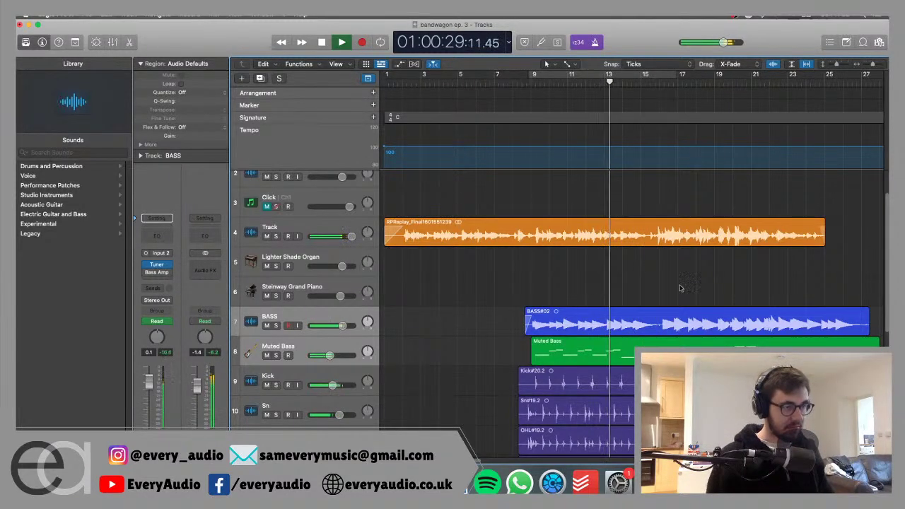
{"action": "scroll", "coordinate": [732, 284], "scroll_direction": "up", "scroll_amount": 2}
{"action": "scroll", "coordinate": [732, 285], "scroll_direction": "down", "scroll_amount": 6}
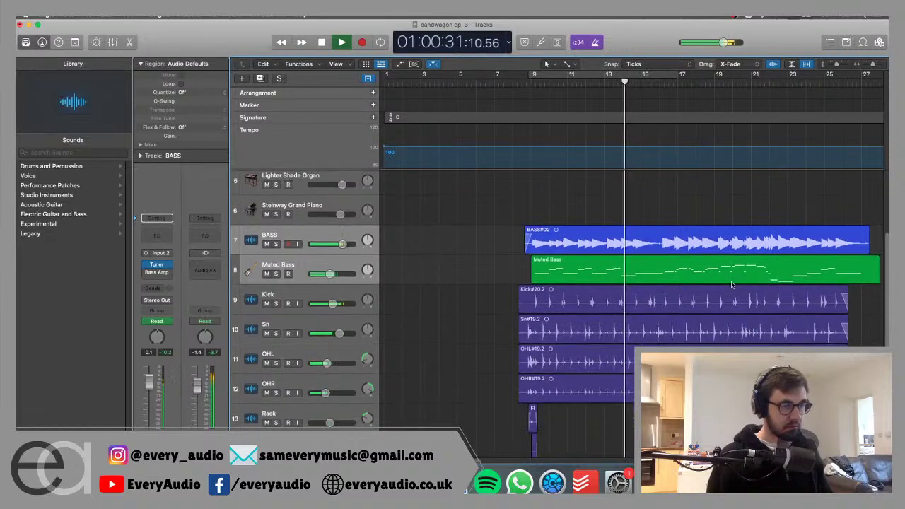
{"action": "scroll", "coordinate": [732, 285], "scroll_direction": "up", "scroll_amount": 6}
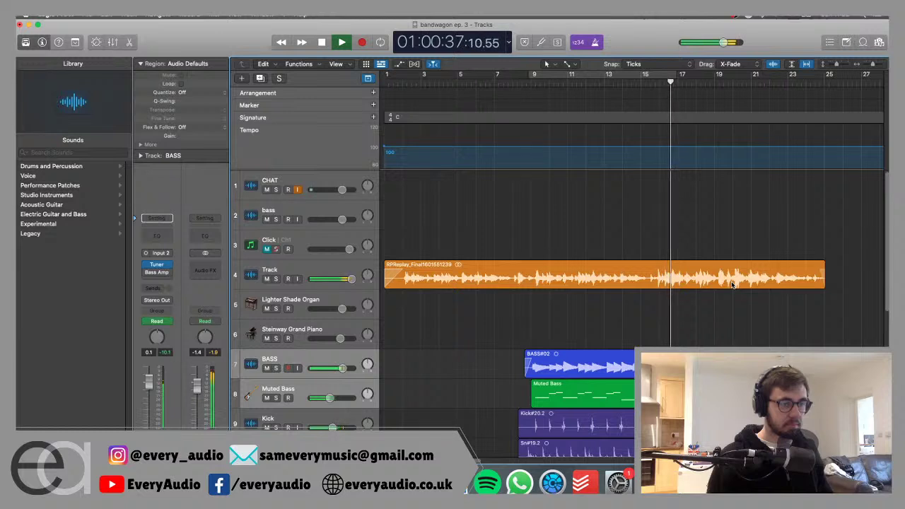
{"action": "key", "text": "space"}
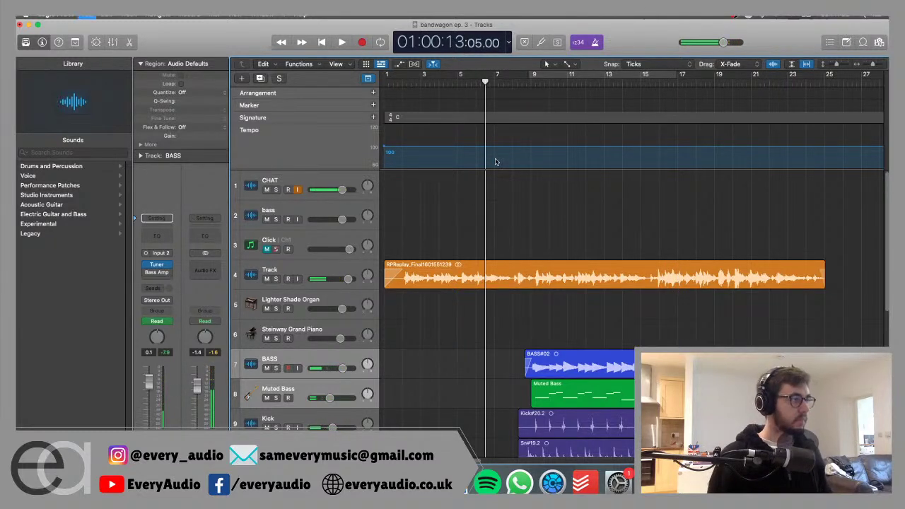
Select the Steinway Grand Piano track and rehearse a piano part over playback from bar 7.
{"action": "left_click", "coordinate": [476, 83]}
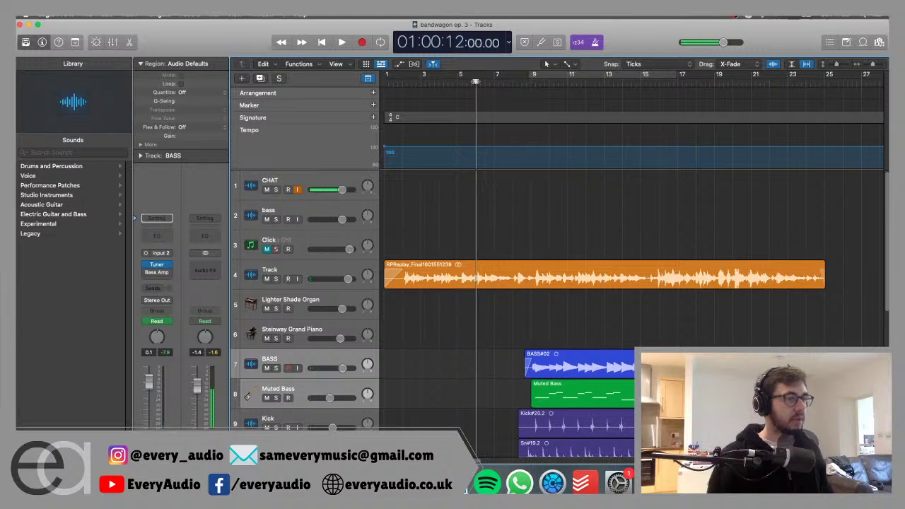
{"action": "left_click", "coordinate": [314, 330]}
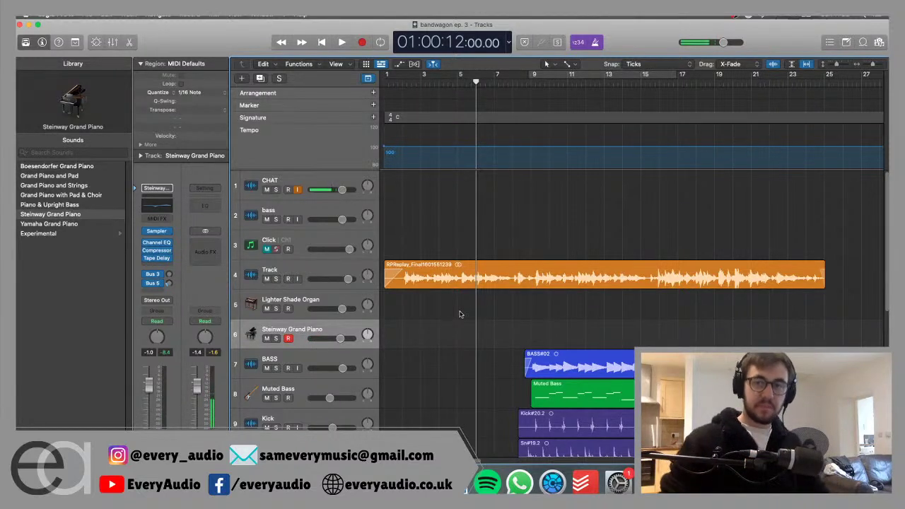
{"action": "left_click", "coordinate": [495, 75]}
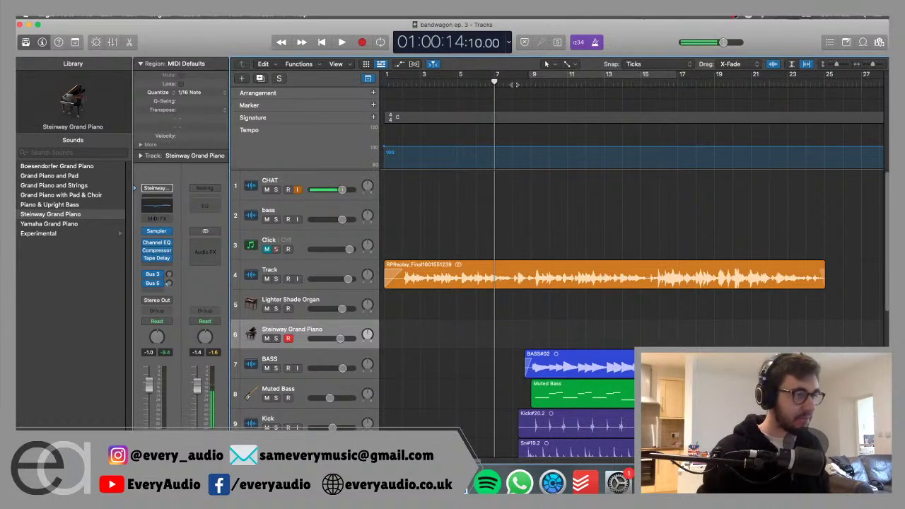
{"action": "key", "text": "space"}
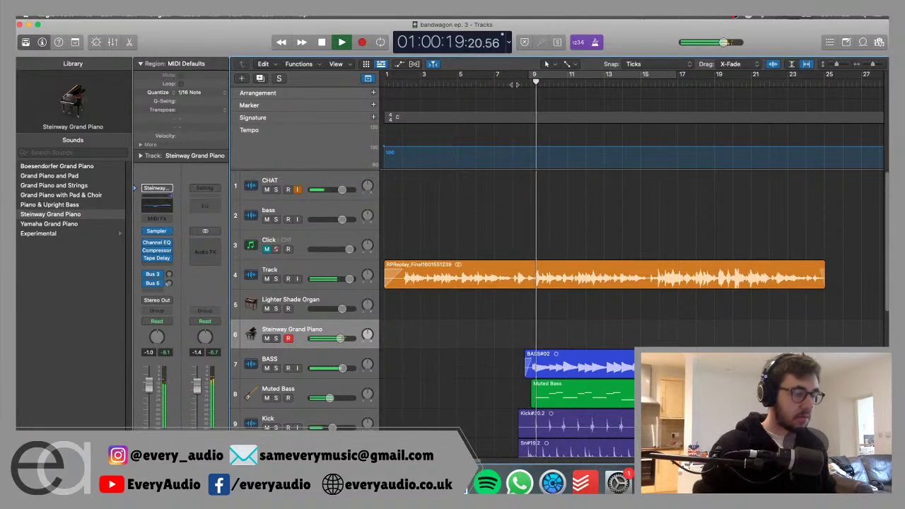
{"action": "key", "text": "space"}
Return the playhead to bar 7, duplicate the Steinway Grand Piano track, and reselect the original on track 6.
{"action": "left_click", "coordinate": [514, 84]}
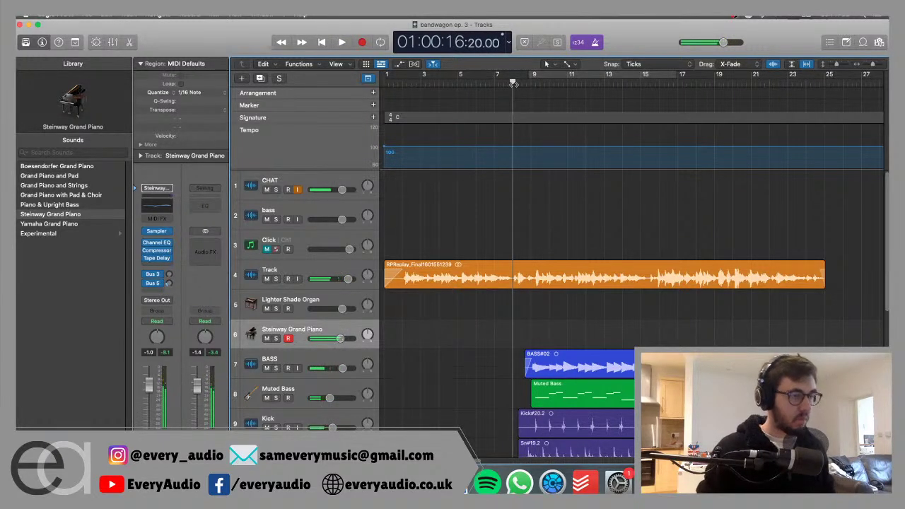
{"action": "left_click", "coordinate": [495, 82]}
{"action": "scroll", "coordinate": [358, 305], "scroll_direction": "down", "scroll_amount": 1}
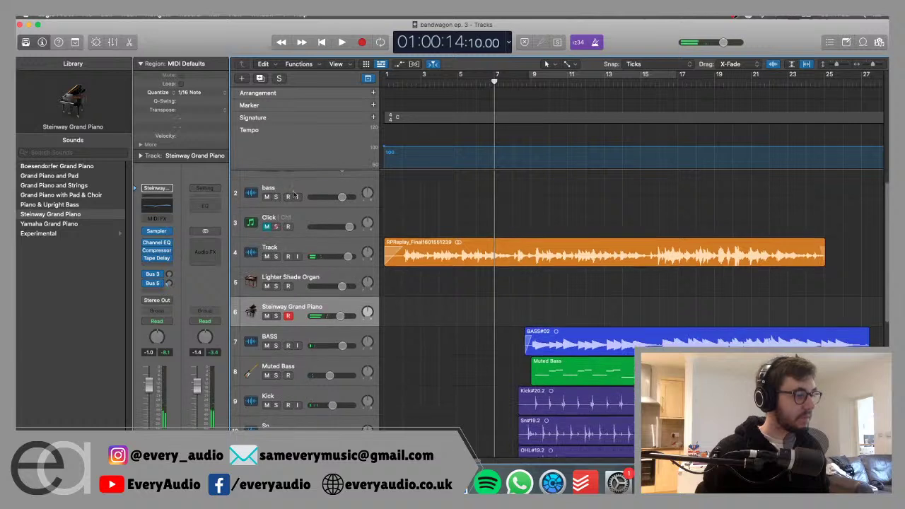
{"action": "key", "text": "super+d"}
{"action": "left_click", "coordinate": [335, 307]}
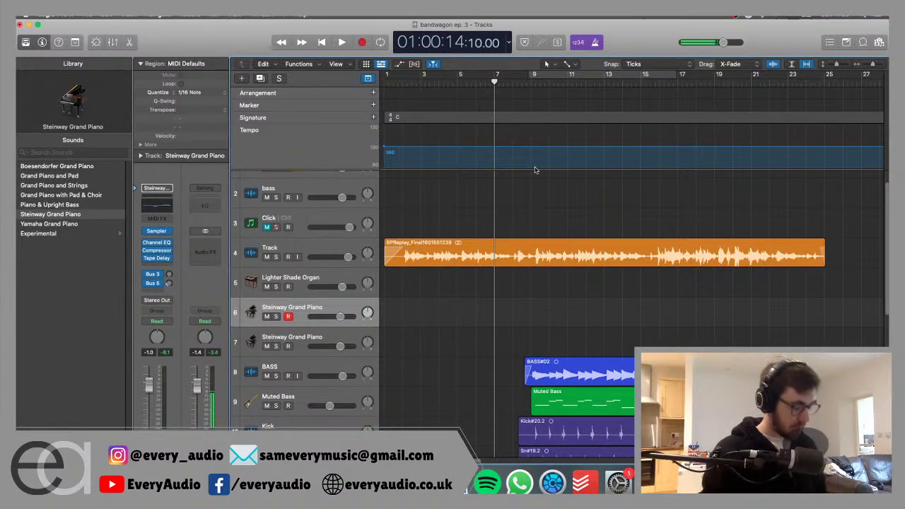
Record a short piano part on track 6 from bar 7 until just before bar 12, and play it back from about bar 8.
{"action": "key", "text": "space"}
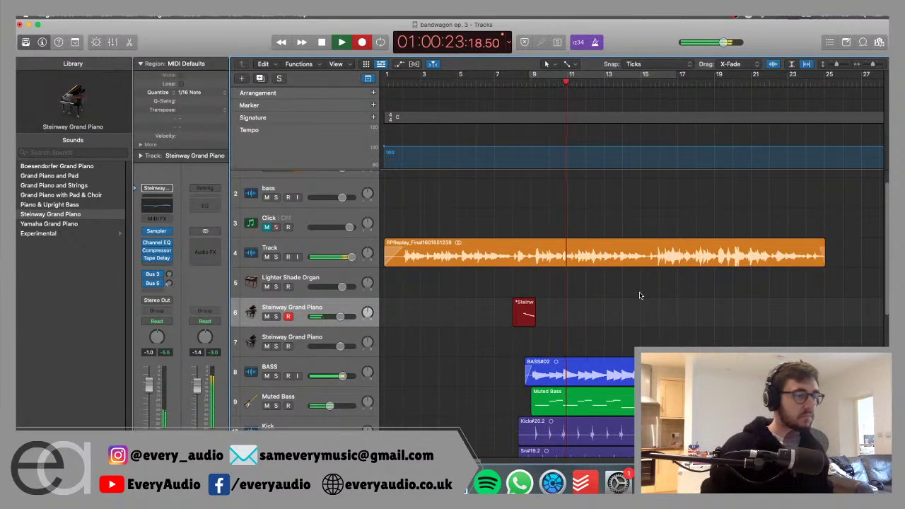
{"action": "key", "text": "space"}
{"action": "left_click", "coordinate": [520, 79]}
{"action": "key", "text": "space"}
Lower the volume of the recorded Steinway Grand Piano track to -5.3 dB during playback, and stop playback.
{"action": "left_click_drag", "start_coordinate": [341, 316], "coordinate": [333, 316]}
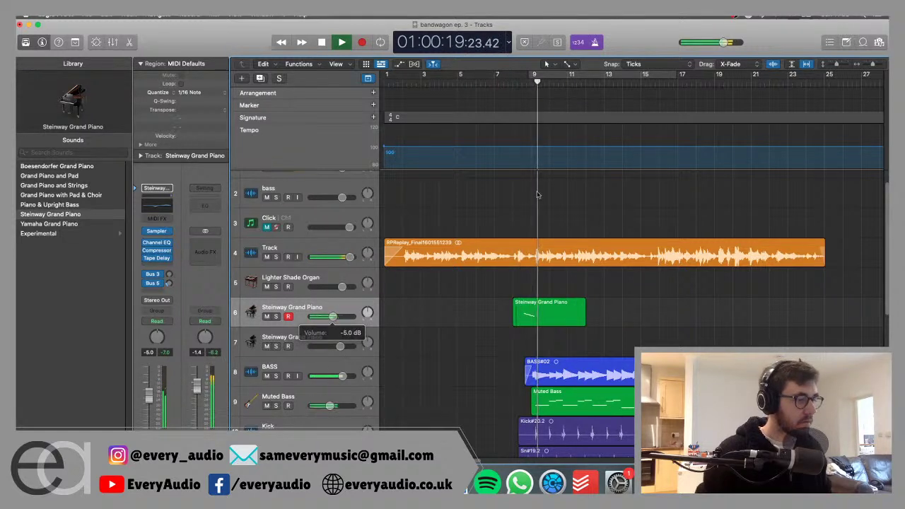
{"action": "left_click", "coordinate": [495, 79]}
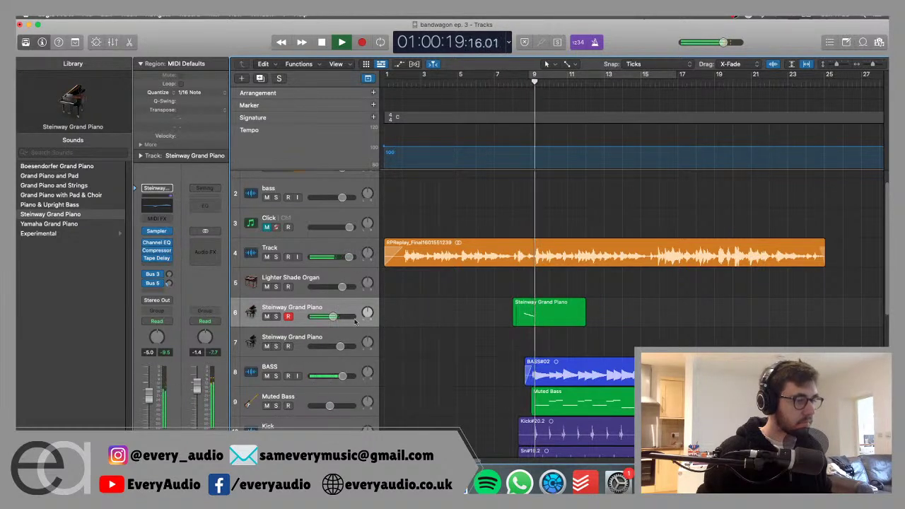
{"action": "key", "text": "space"}
{"action": "left_click_drag", "start_coordinate": [355, 321], "coordinate": [352, 322]}
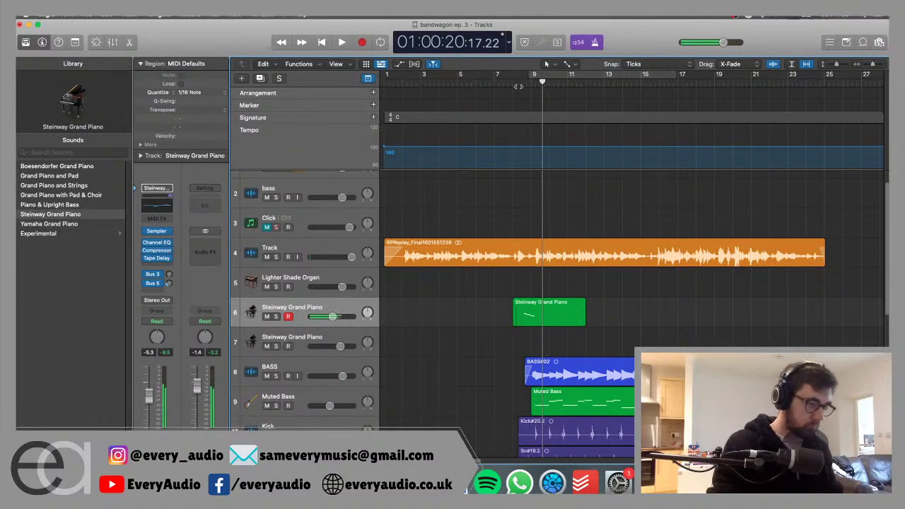
Open the recorded Steinway Grand Piano region in the Piano Roll and enlarge the editor to show its notes.
{"action": "left_click", "coordinate": [576, 306]}
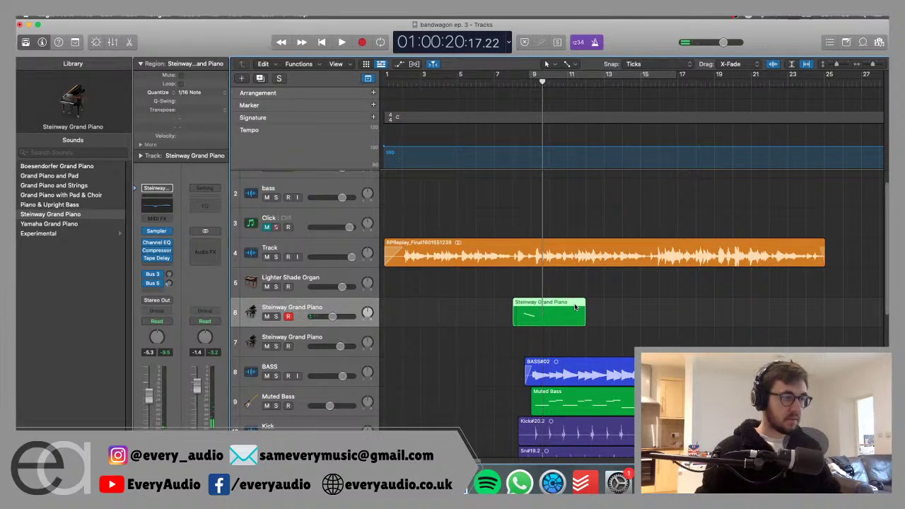
{"action": "double_click", "coordinate": [582, 310]}
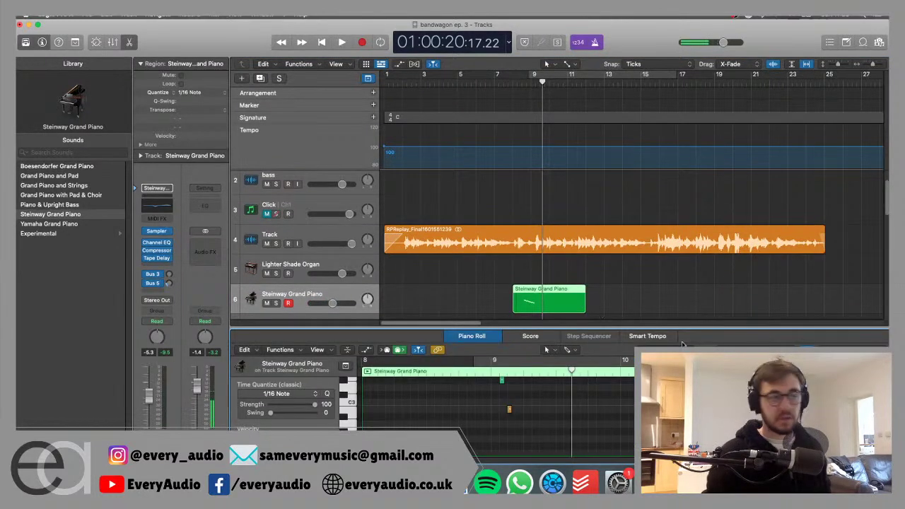
{"action": "left_click_drag", "start_coordinate": [601, 326], "coordinate": [591, 244]}
{"action": "scroll", "coordinate": [573, 365], "scroll_direction": "up", "scroll_amount": 2}
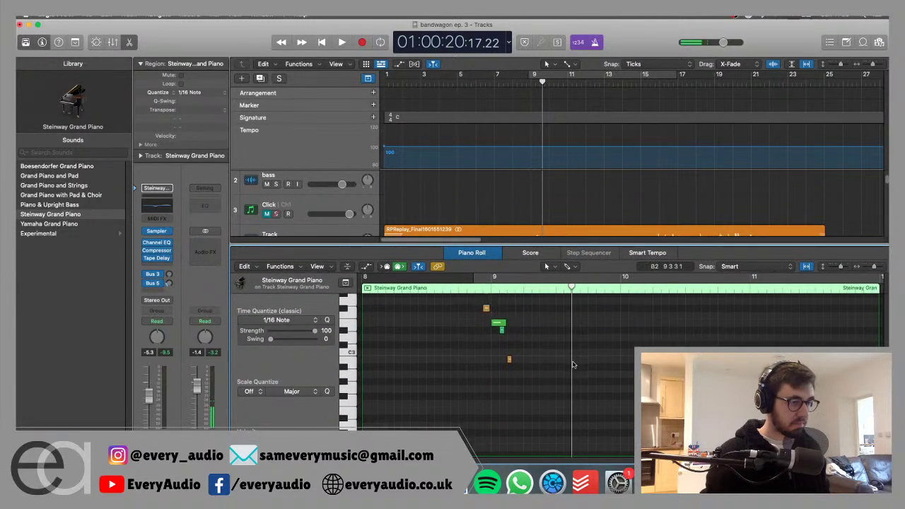
Copy the B2 note just after itself in bar 9, lower the copy to F#2, lengthen it, and play the passage.
{"action": "left_click", "coordinate": [510, 360]}
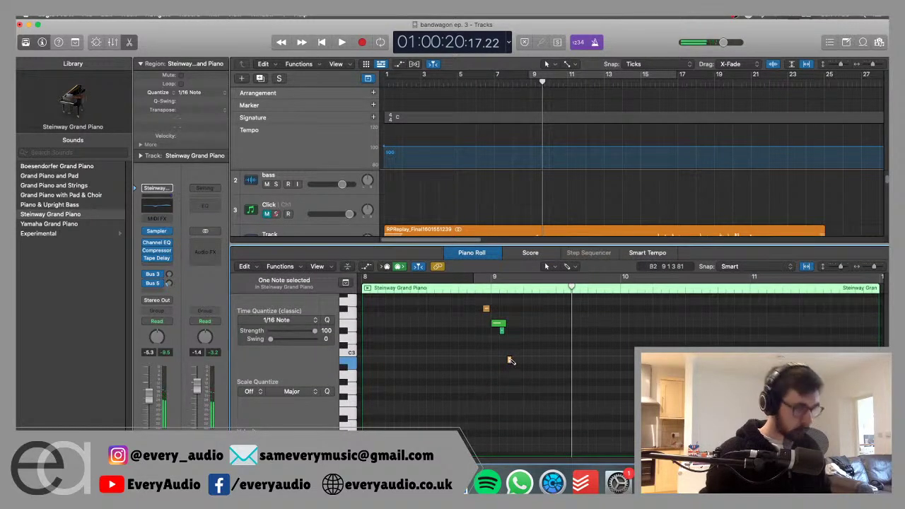
{"action": "left_click", "coordinate": [515, 292]}
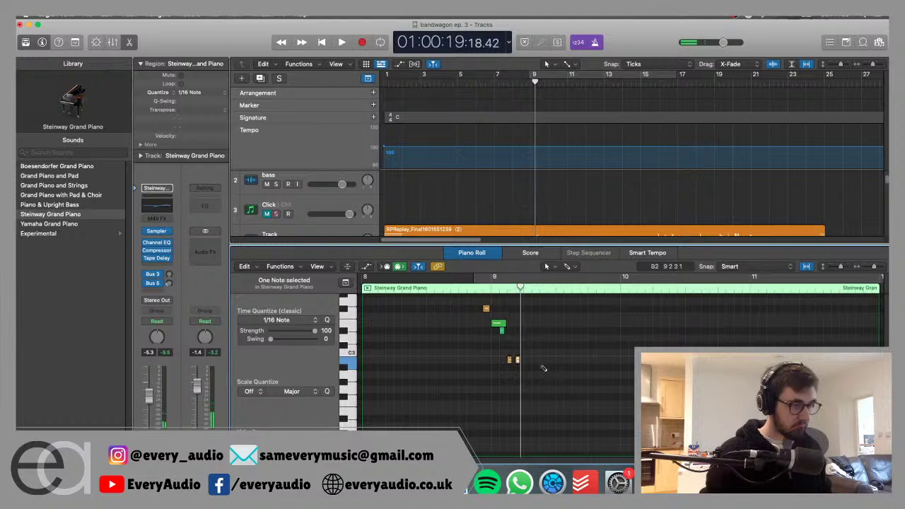
{"action": "left_click_drag", "start_coordinate": [517, 361], "coordinate": [517, 396]}
{"action": "left_click", "coordinate": [521, 396]}
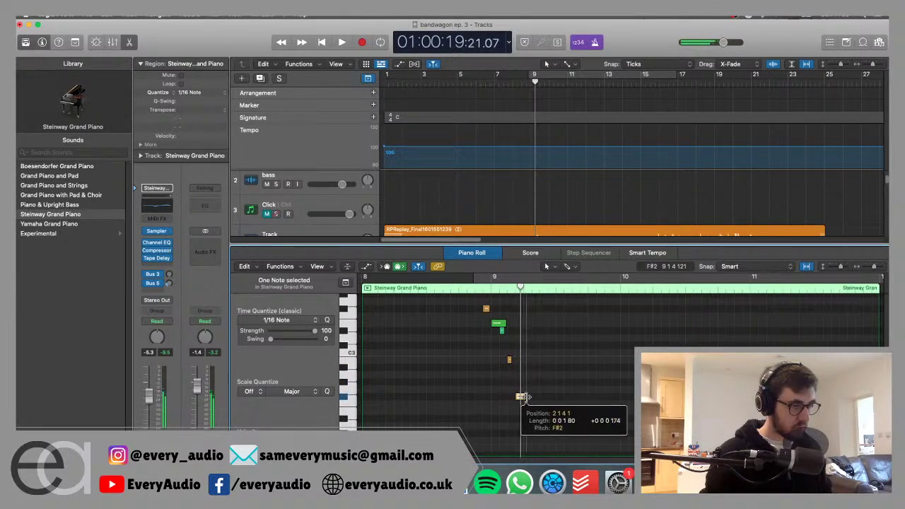
{"action": "double_click", "coordinate": [449, 291]}
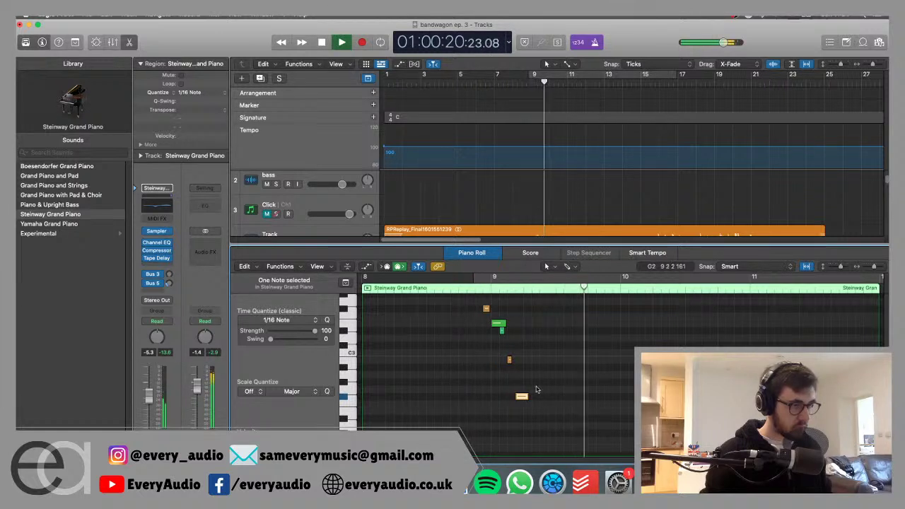
{"action": "key", "text": "space"}
Extend the end of the F#2 note in bar 9 further and play the passage back.
{"action": "left_click_drag", "start_coordinate": [528, 397], "coordinate": [535, 397]}
{"action": "double_click", "coordinate": [451, 292]}
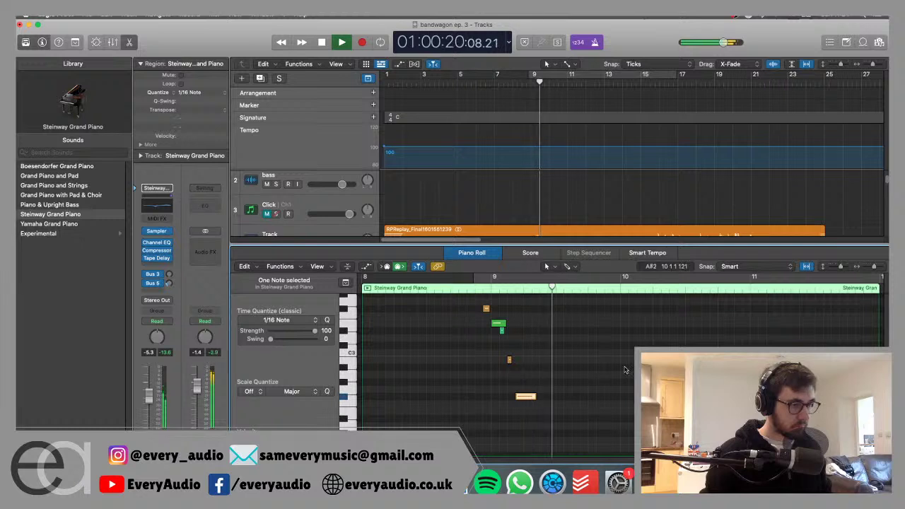
{"action": "key", "text": "space"}
Try nudging the F#2 note slightly earlier, and restore its position while listening to the phrase.
{"action": "left_click_drag", "start_coordinate": [531, 397], "coordinate": [528, 398]}
{"action": "double_click", "coordinate": [460, 292]}
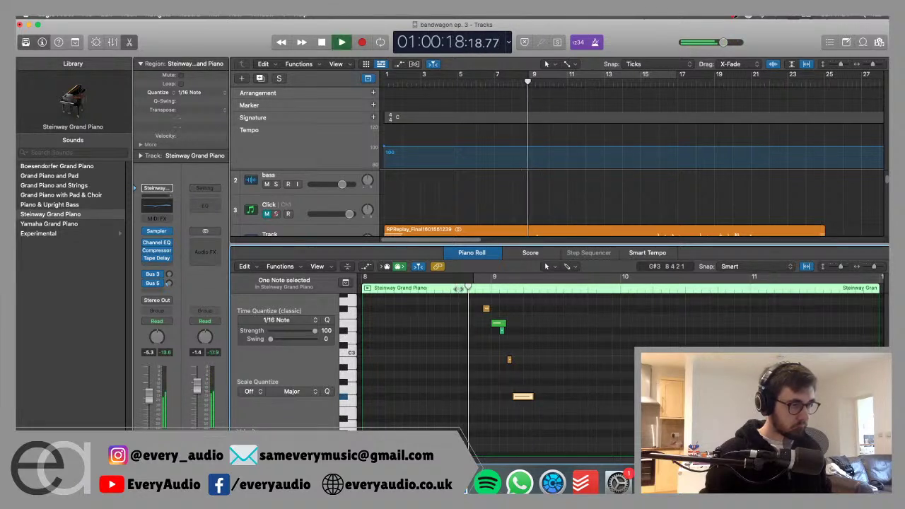
{"action": "left_click_drag", "start_coordinate": [526, 399], "coordinate": [528, 399]}
{"action": "key", "text": "space"}
{"action": "left_click", "coordinate": [619, 352]}
{"action": "key", "text": "space"}
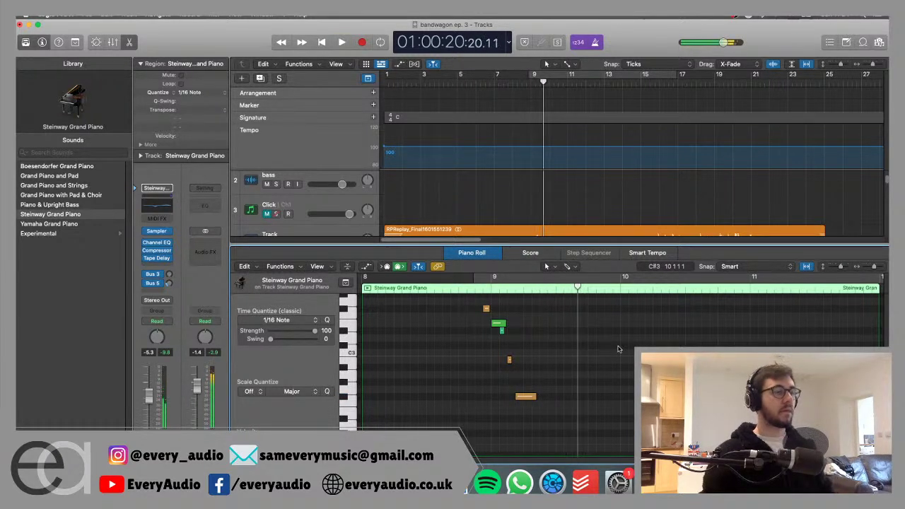
Close the Piano Roll, set the Wet output of track 6's Tape Delay to 5%, and play from about bar 8.
{"action": "key", "text": "p"}
{"action": "left_click", "coordinate": [518, 269]}
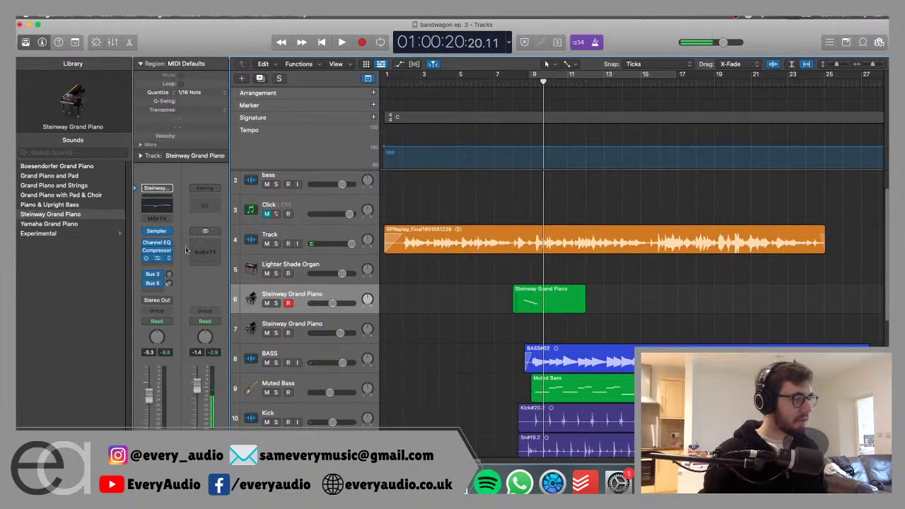
{"action": "left_click_drag", "start_coordinate": [501, 155], "coordinate": [271, 99]}
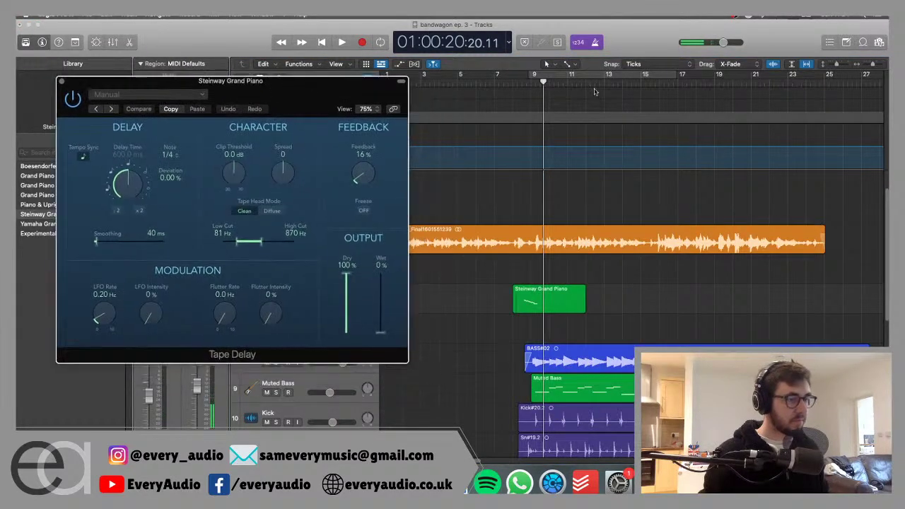
{"action": "left_click", "coordinate": [512, 85]}
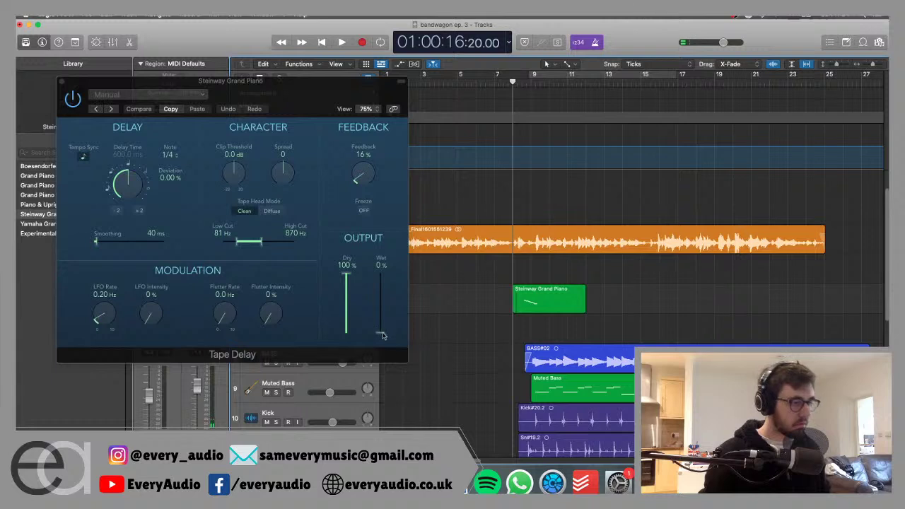
{"action": "left_click", "coordinate": [382, 336]}
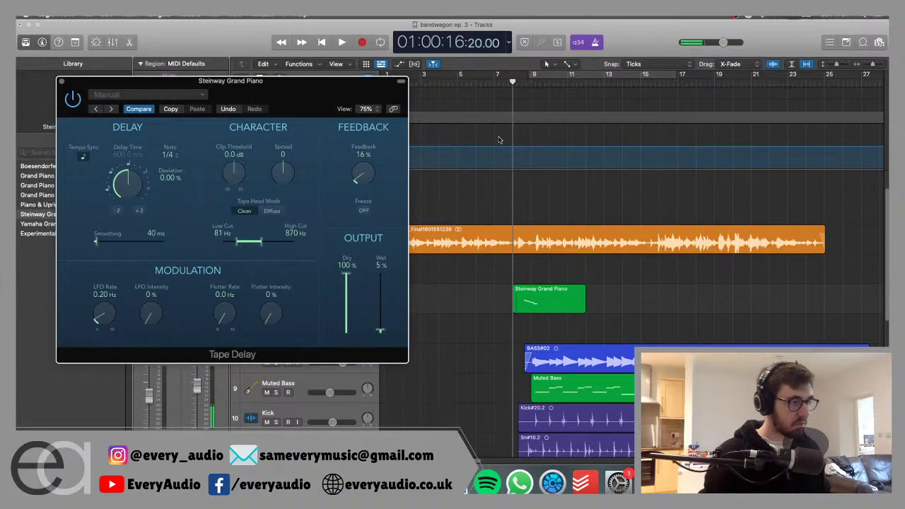
{"action": "key", "text": "space"}
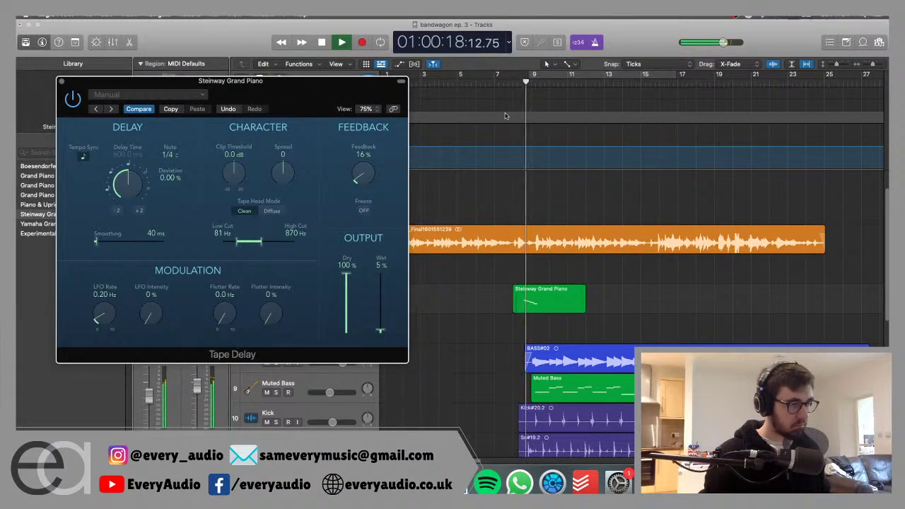
{"action": "key", "text": "space"}
Try the Tape Delay's Wet level at 8%, settle it at 5%, and close the plug-in during playback.
{"action": "left_click", "coordinate": [381, 331]}
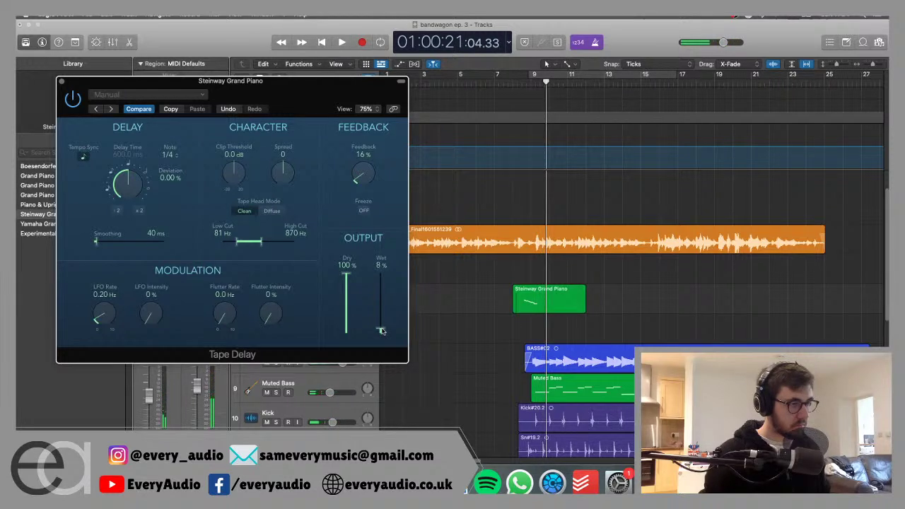
{"action": "key", "text": "space"}
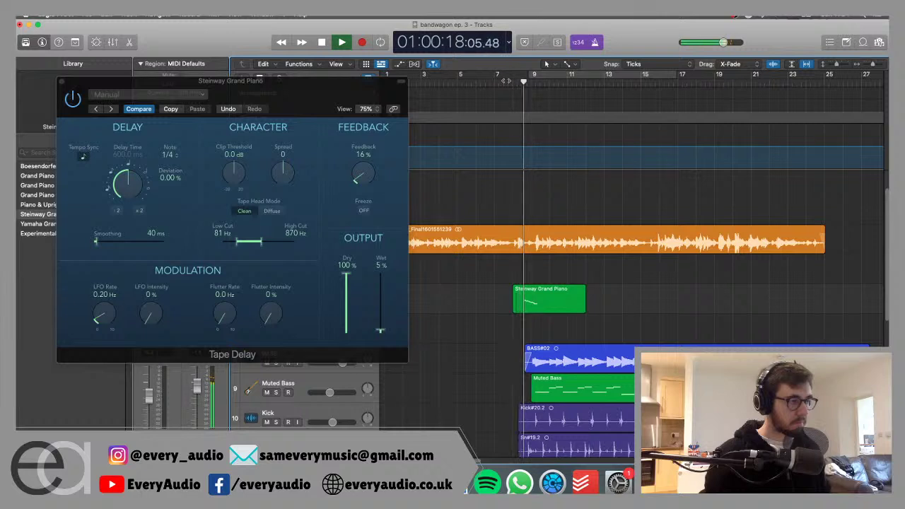
{"action": "left_click", "coordinate": [63, 82]}
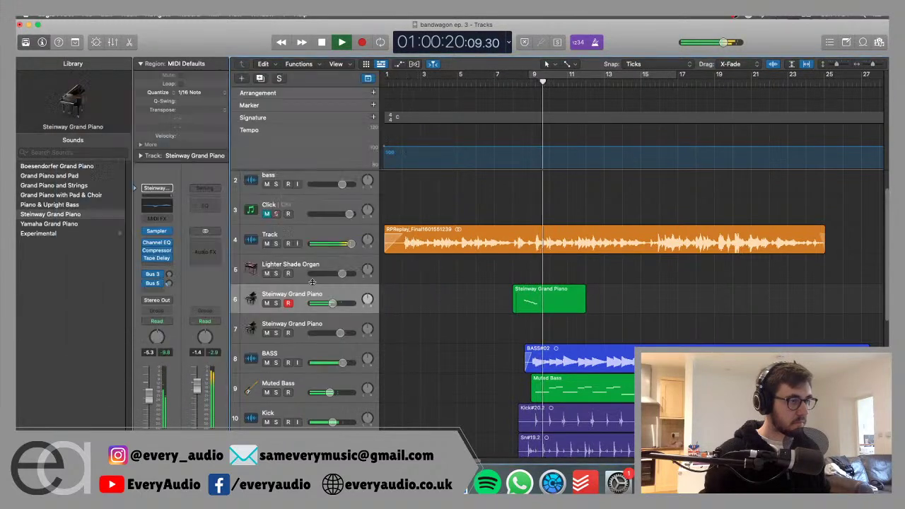
Listen to the Steinway Grand Piano on track 6 soloed, and unsolo it to hear it in the full mix.
{"action": "left_click", "coordinate": [276, 303]}
{"action": "key", "text": "space"}
{"action": "key", "text": "space"}
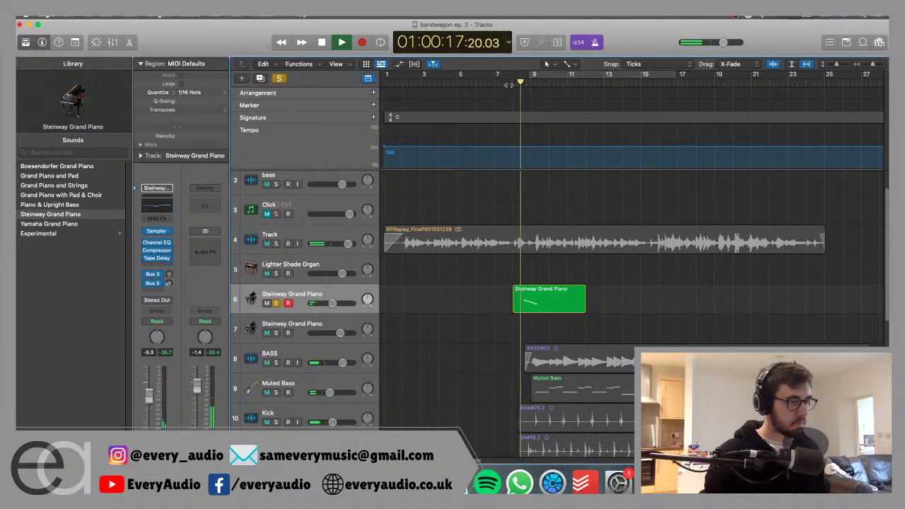
{"action": "left_click", "coordinate": [277, 303]}
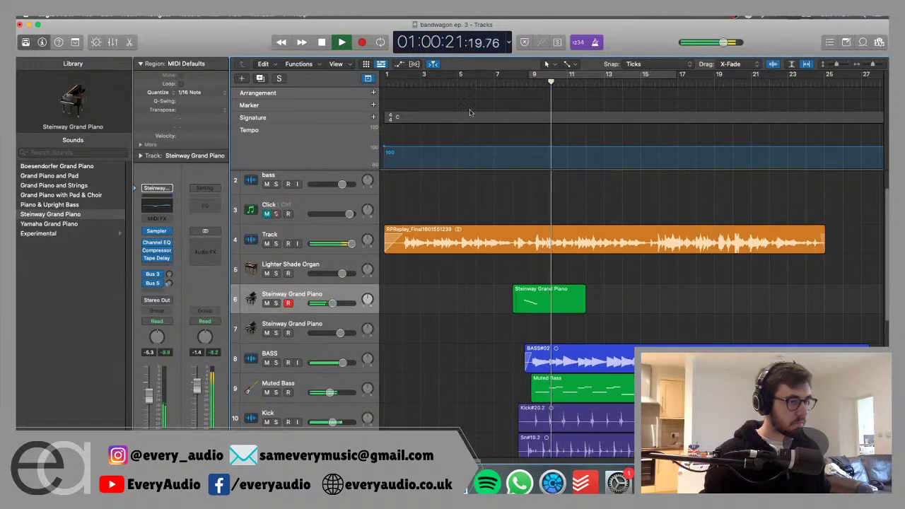
{"action": "left_click", "coordinate": [498, 75]}
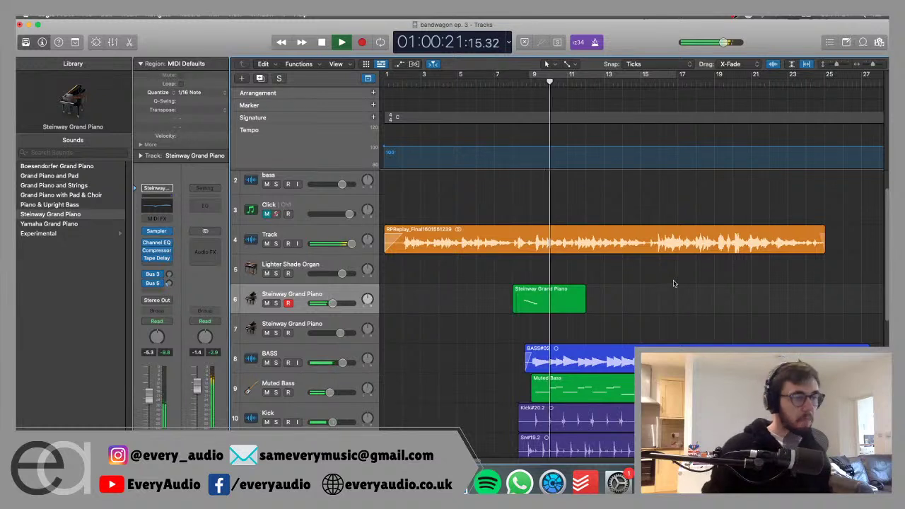
{"action": "key", "text": "space"}
Try the Boesendorfer Grand Piano sound on track 7, decline the additional content download, and return to Steinway Grand Piano.
{"action": "left_click", "coordinate": [288, 333]}
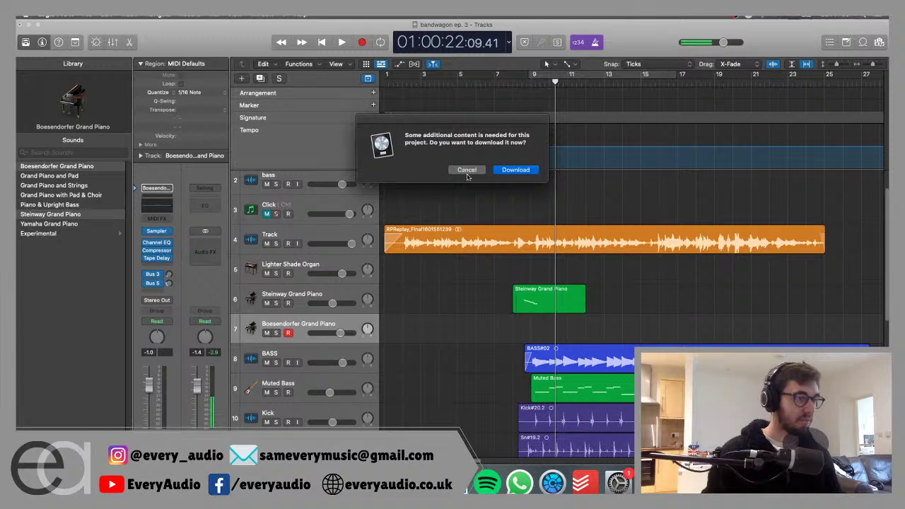
{"action": "left_click", "coordinate": [468, 171]}
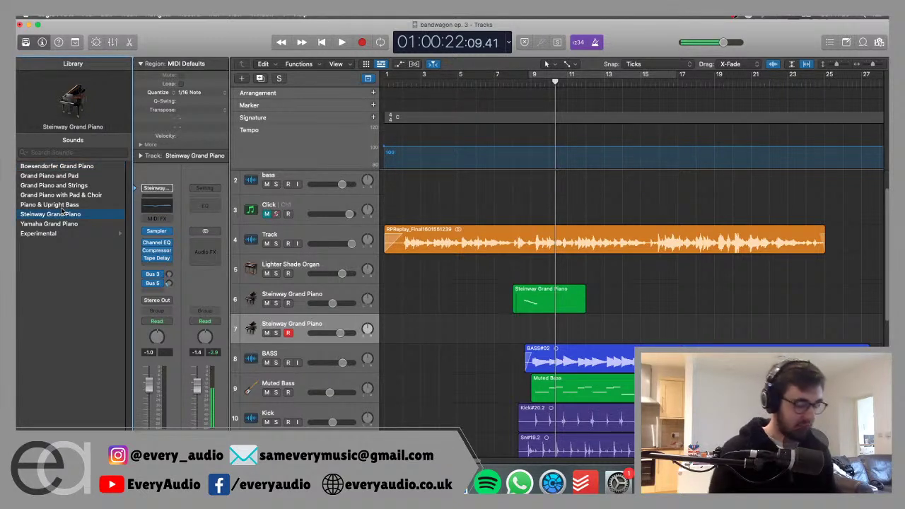
{"action": "scroll", "coordinate": [303, 221], "scroll_direction": "up", "scroll_amount": 2}
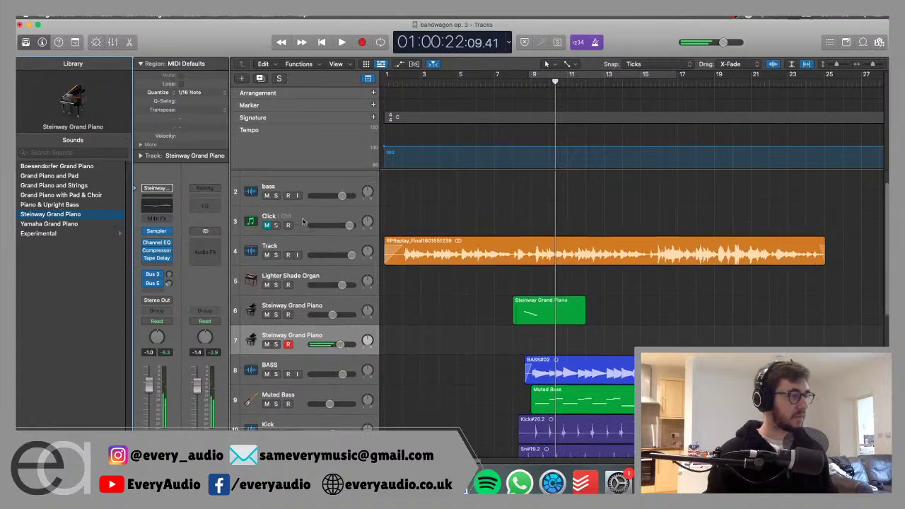
{"action": "scroll", "coordinate": [311, 219], "scroll_direction": "down", "scroll_amount": 4}
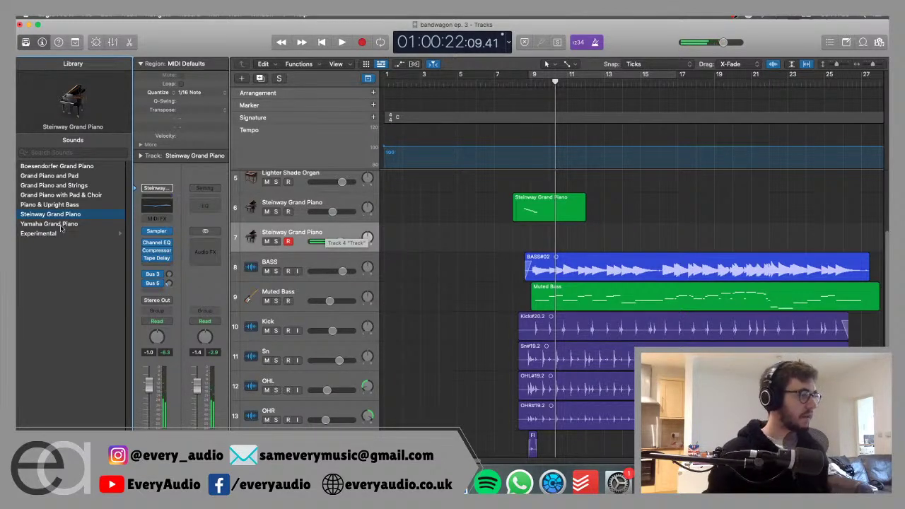
Select the CHAT track.
{"action": "scroll", "coordinate": [314, 286], "scroll_direction": "up", "scroll_amount": 5}
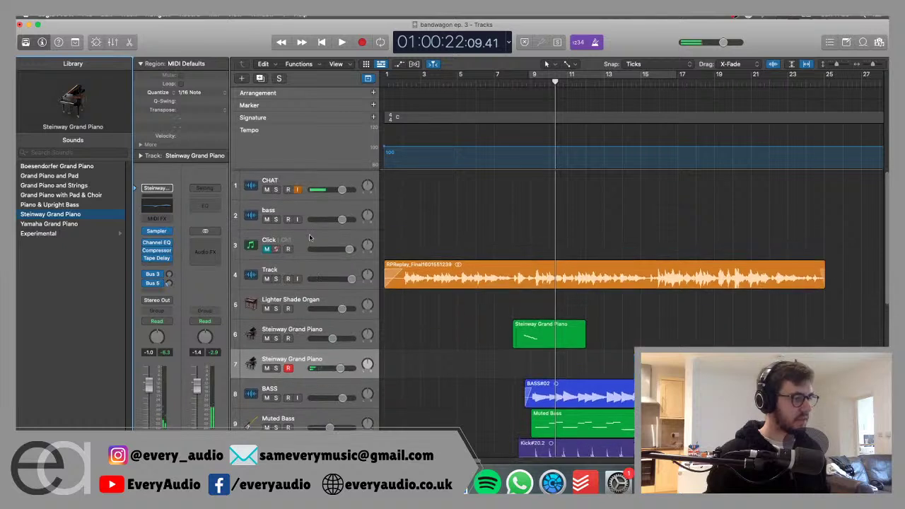
{"action": "left_click", "coordinate": [300, 190]}
{"action": "left_click", "coordinate": [300, 190]}
{"action": "left_click", "coordinate": [300, 191]}
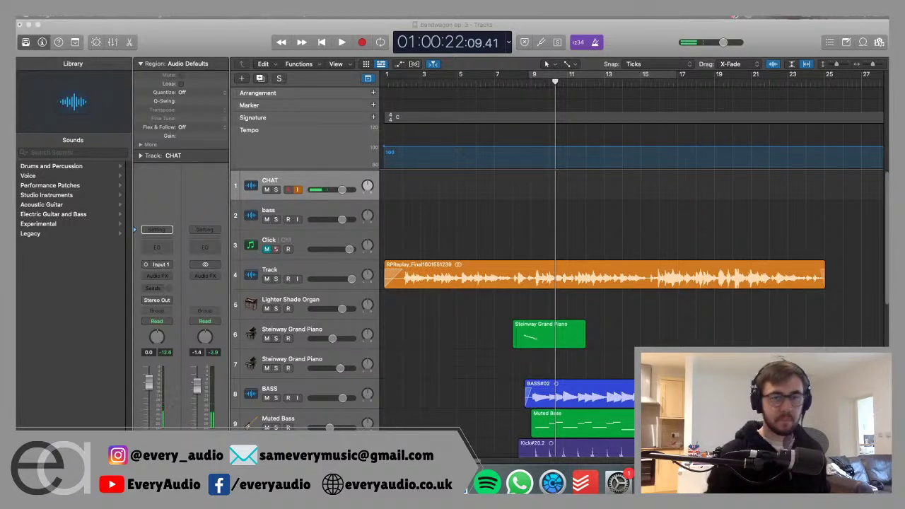
{"action": "left_click", "coordinate": [512, 217]}
{"action": "scroll", "coordinate": [512, 217], "scroll_direction": "down", "scroll_amount": 1}
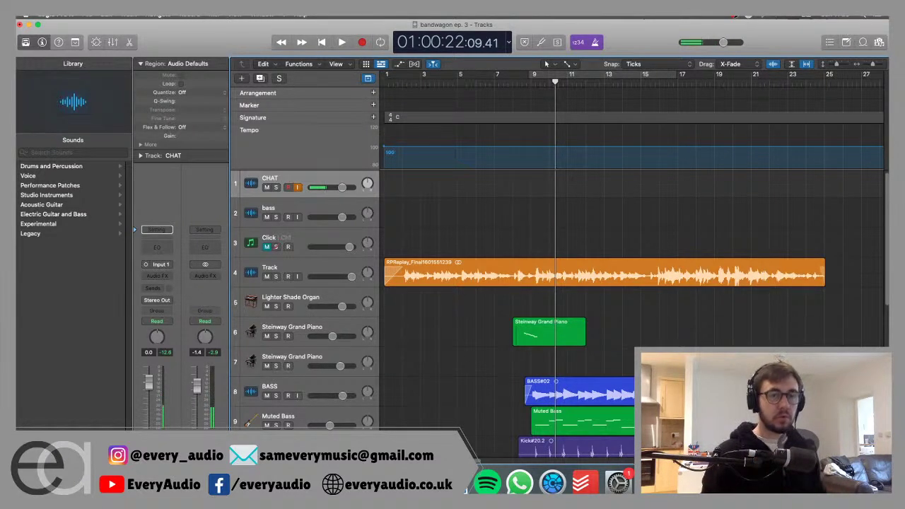
{"action": "key", "text": "super+Tab"}
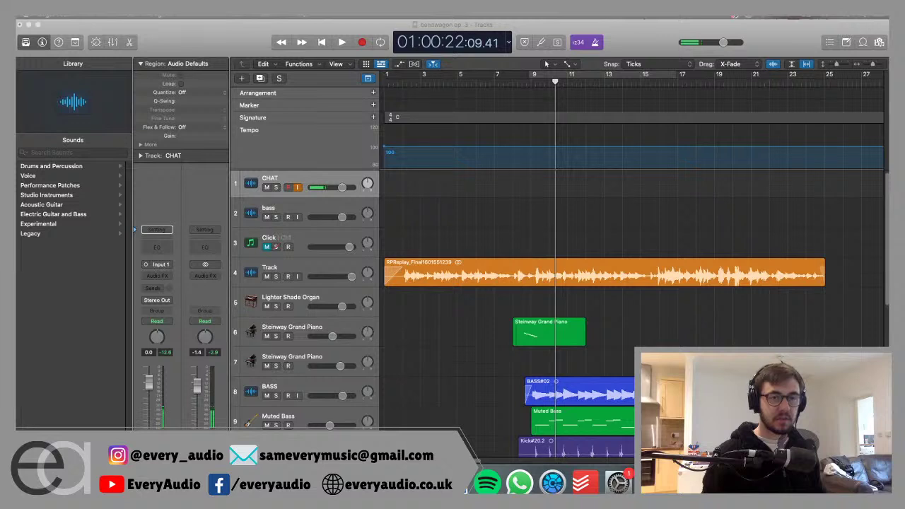
{"action": "scroll", "coordinate": [502, 197], "scroll_direction": "down", "scroll_amount": 1}
Move the playhead to just before bar 7 and select the empty Steinway Grand Piano track 7 for recording.
{"action": "left_click", "coordinate": [495, 92]}
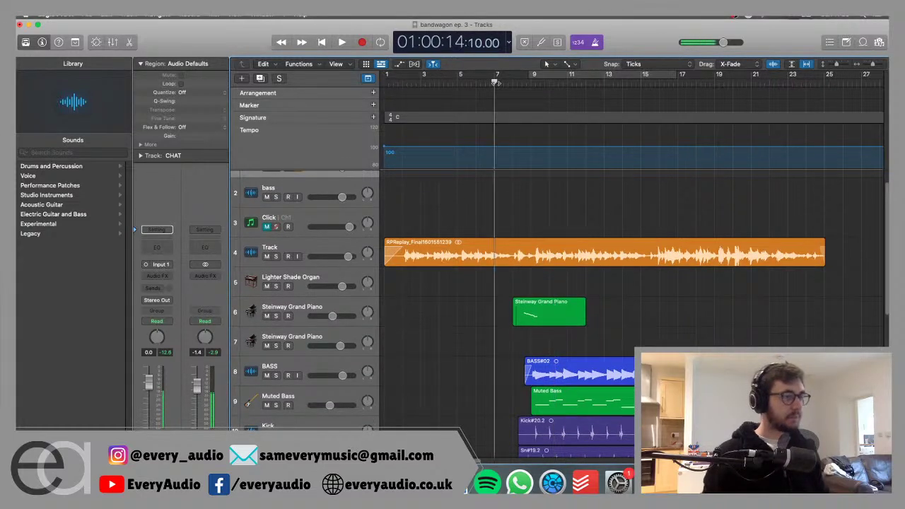
{"action": "scroll", "coordinate": [526, 249], "scroll_direction": "down", "scroll_amount": 1}
{"action": "scroll", "coordinate": [526, 250], "scroll_direction": "up", "scroll_amount": 2}
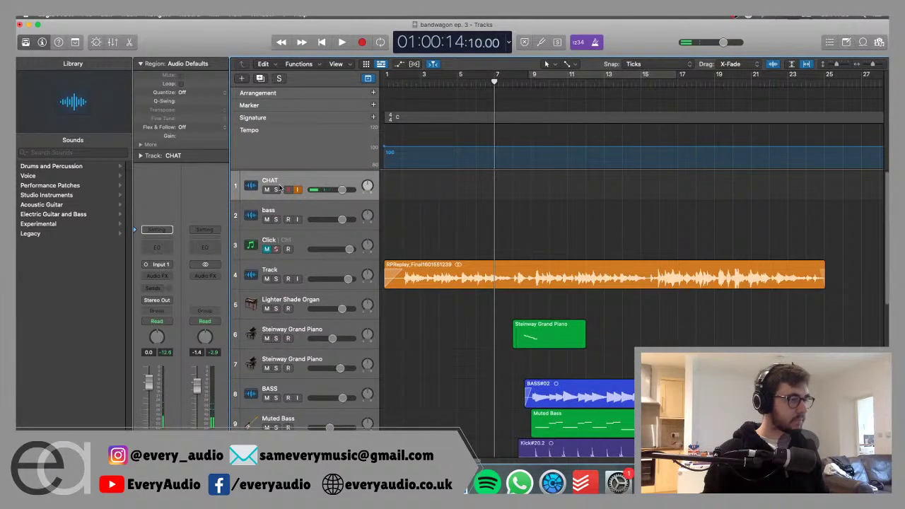
{"action": "scroll", "coordinate": [448, 272], "scroll_direction": "down", "scroll_amount": 2}
{"action": "left_click", "coordinate": [456, 304]}
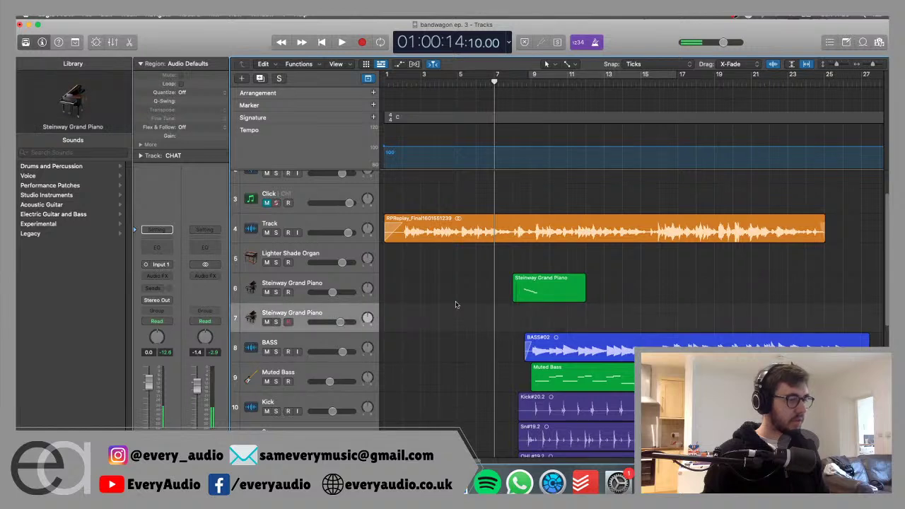
{"action": "scroll", "coordinate": [326, 272], "scroll_direction": "up", "scroll_amount": 2}
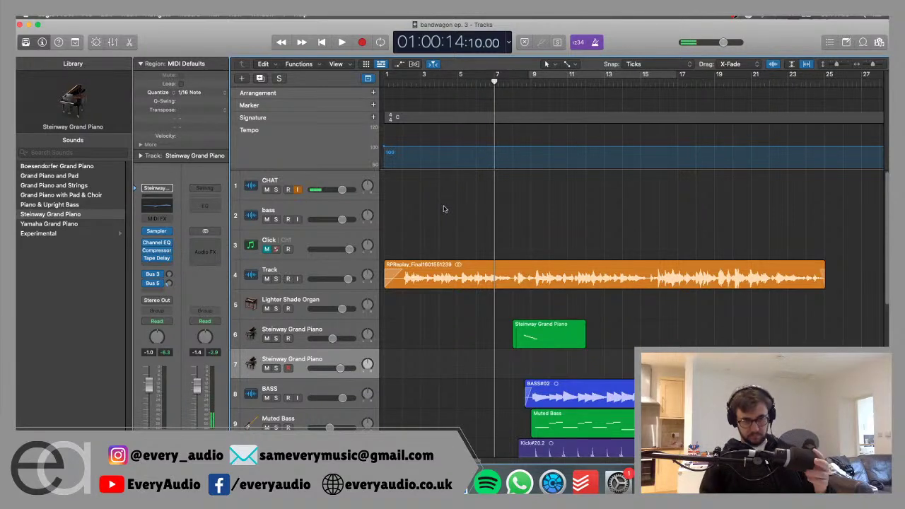
{"action": "scroll", "coordinate": [448, 207], "scroll_direction": "down", "scroll_amount": 2}
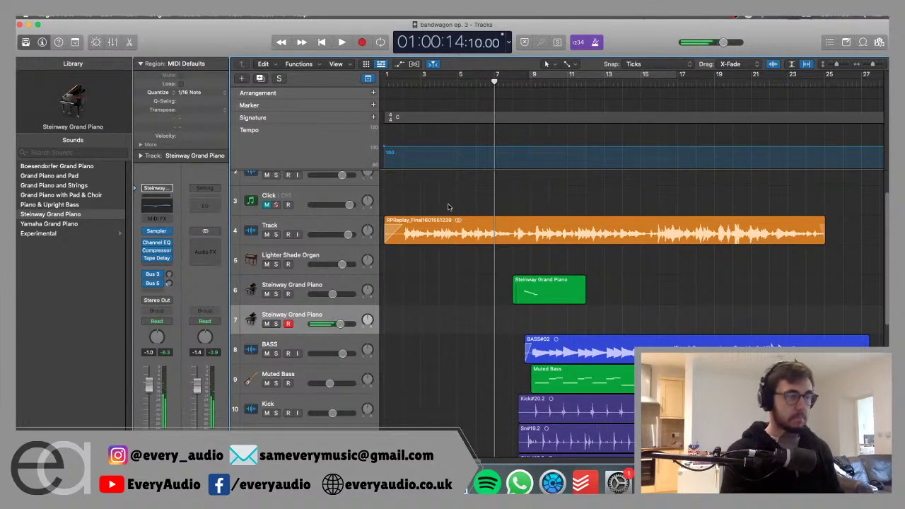
Audition the experimental Daylight Piano and Ghost Piano sounds on track 7, and load Nylon Synth Piano.
{"action": "left_click", "coordinate": [51, 233]}
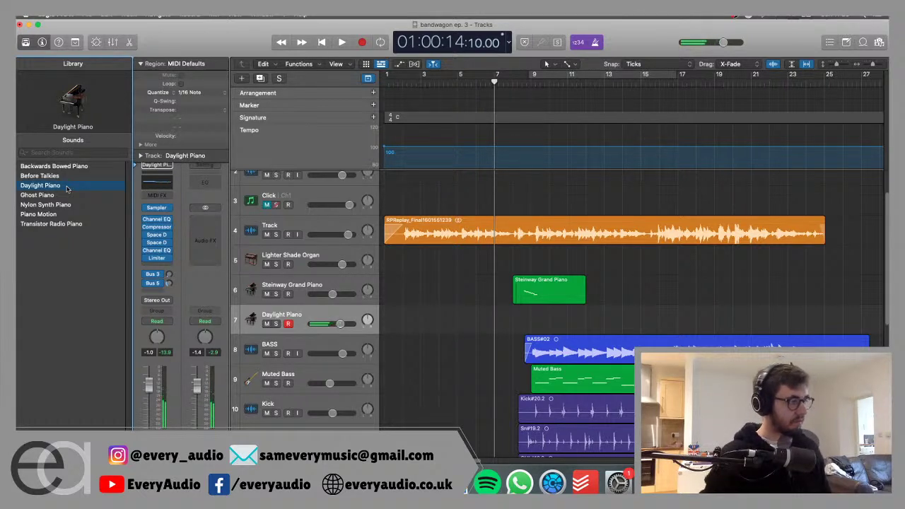
{"action": "key", "text": "Down"}
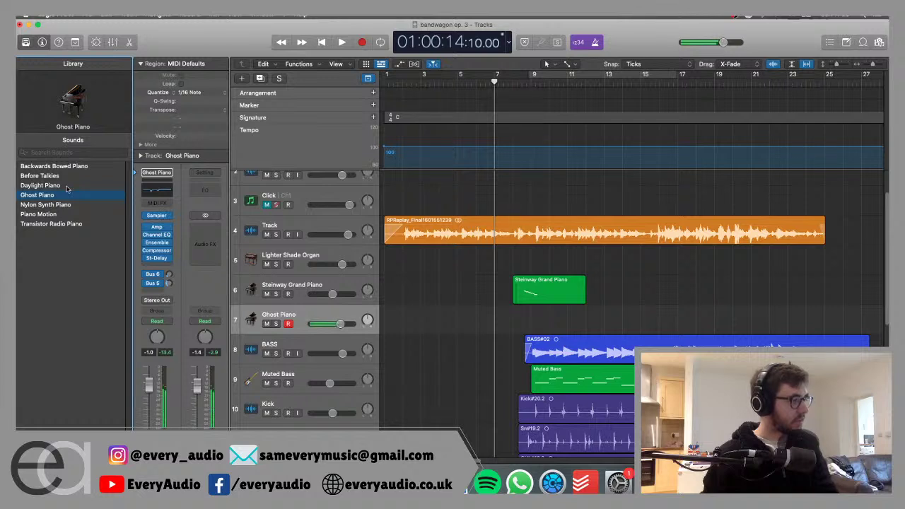
{"action": "key", "text": "Down"}
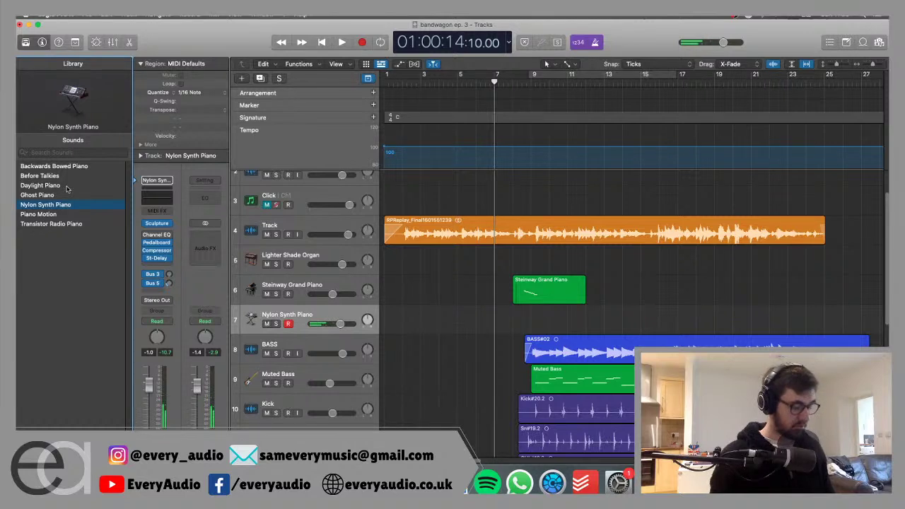
Try recording a Nylon Synth Piano take on track 7, and undo the recorded take.
{"action": "key", "text": "space"}
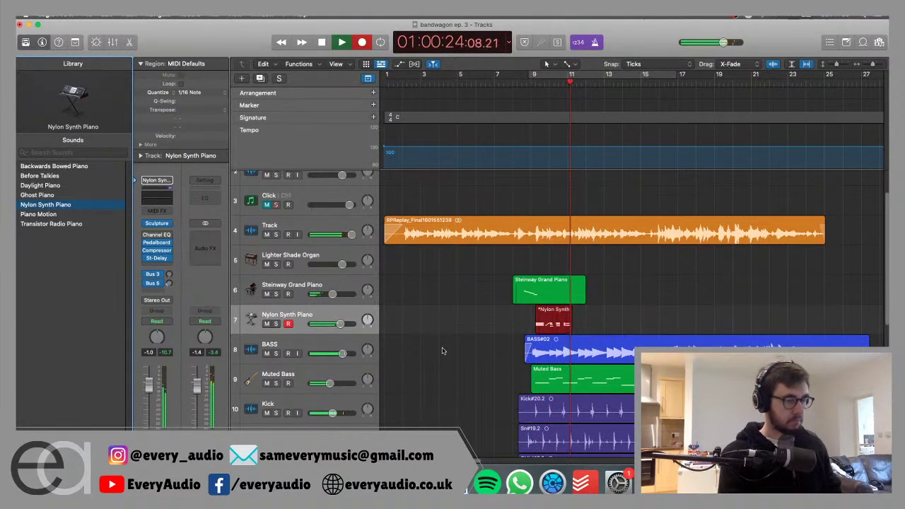
{"action": "key", "text": "space"}
{"action": "key", "text": "super+z"}
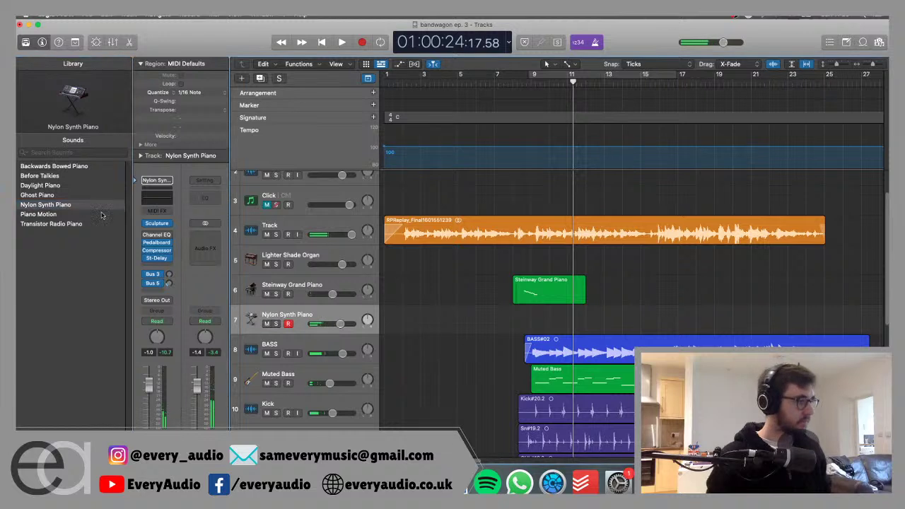
Load Yamaha Grand Piano on track 7 and record a full part starting the playhead just before bar 7.
{"action": "scroll", "coordinate": [77, 227], "scroll_direction": "left", "scroll_amount": 3}
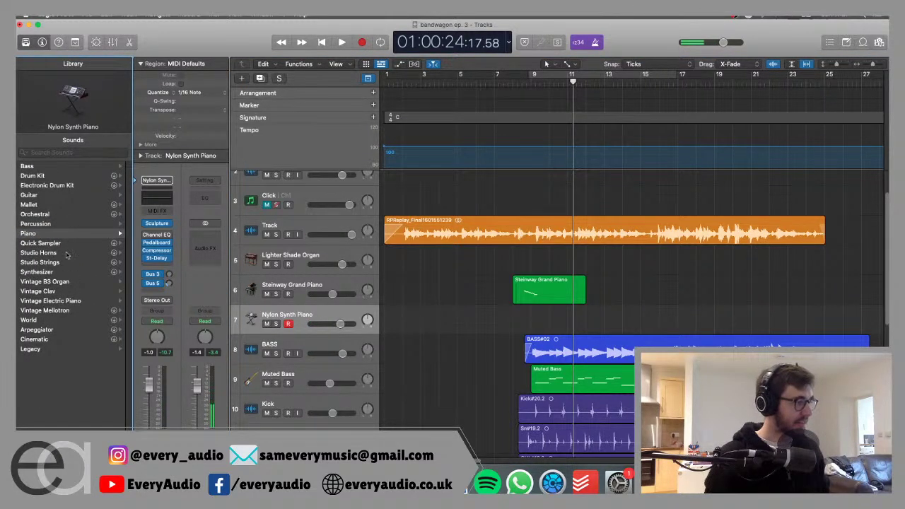
{"action": "left_click", "coordinate": [68, 235]}
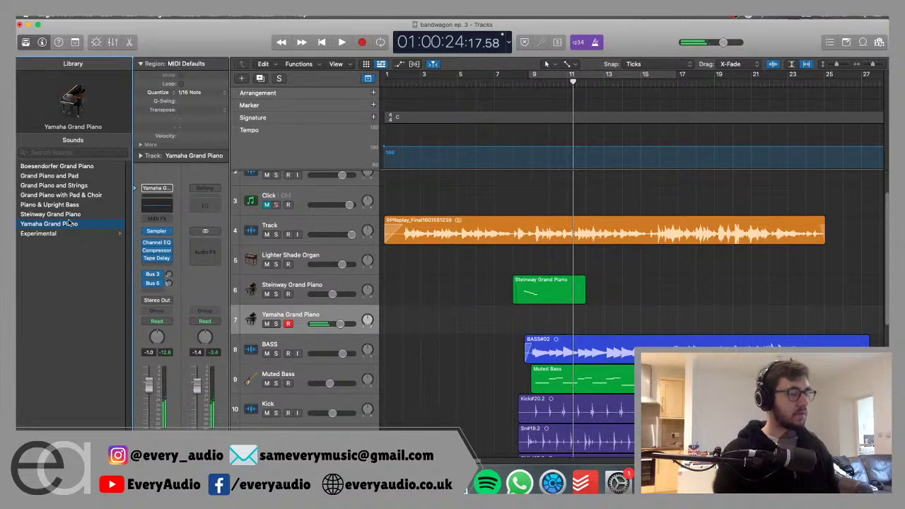
{"action": "left_click", "coordinate": [496, 88]}
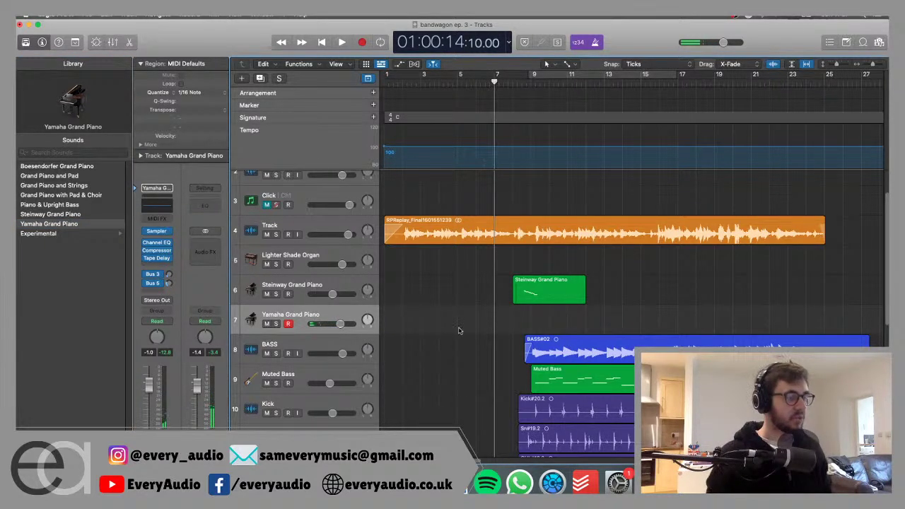
{"action": "scroll", "coordinate": [457, 329], "scroll_direction": "down", "scroll_amount": 2}
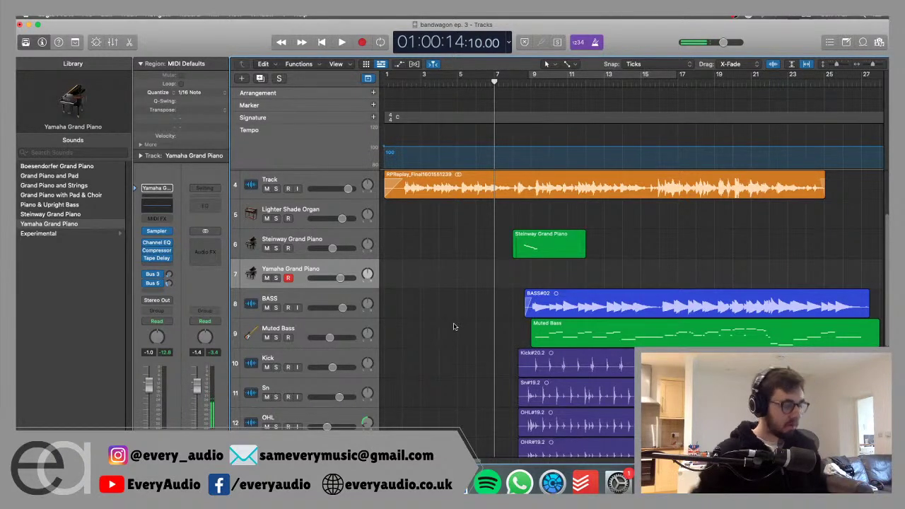
{"action": "key", "text": "space"}
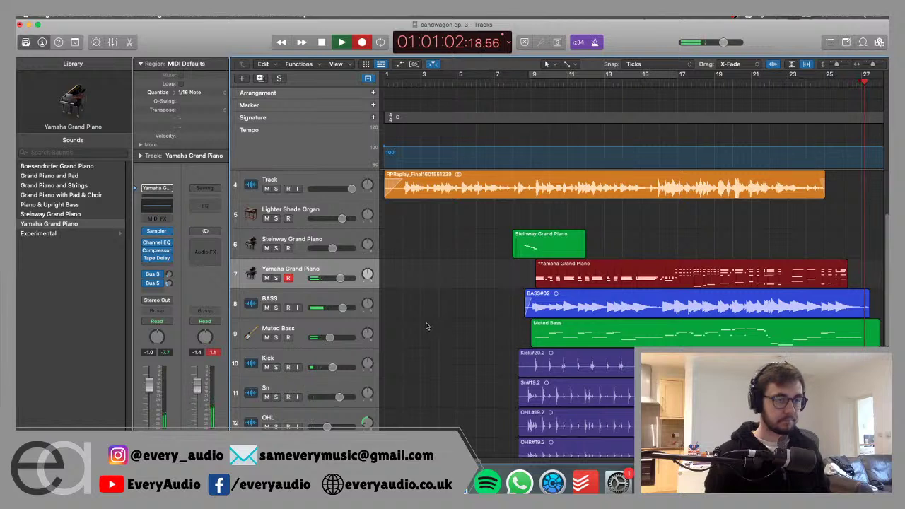
{"action": "key", "text": "space"}
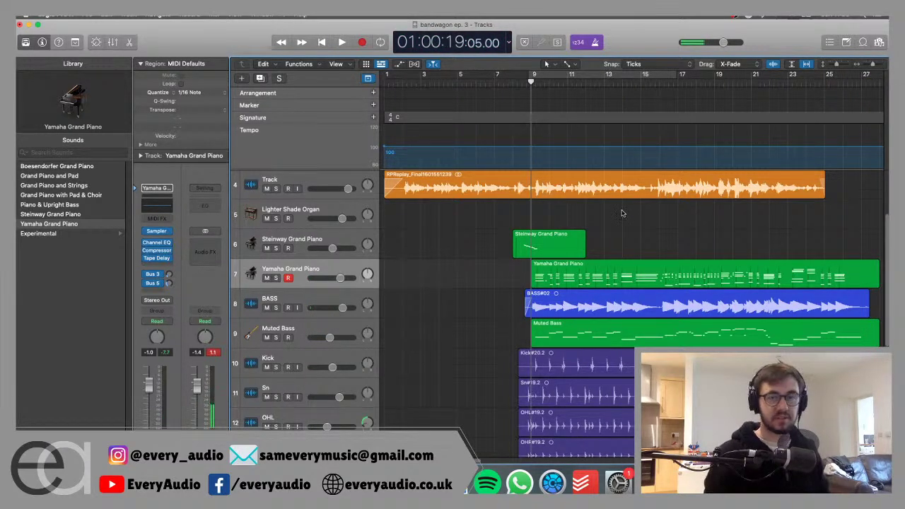
Listen back to the new Yamaha Grand Piano recording with the arrangement from bar 9, playing the opening bars twice.
{"action": "key", "text": "space"}
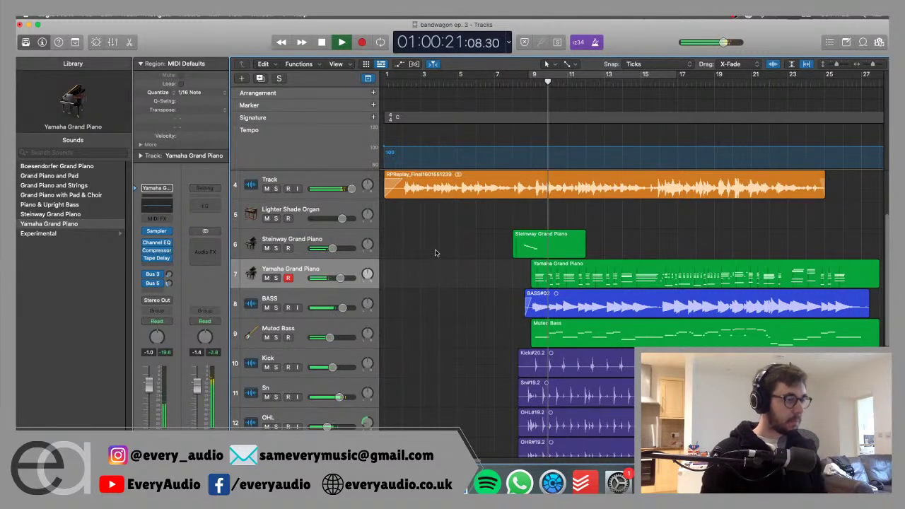
{"action": "left_click", "coordinate": [340, 274]}
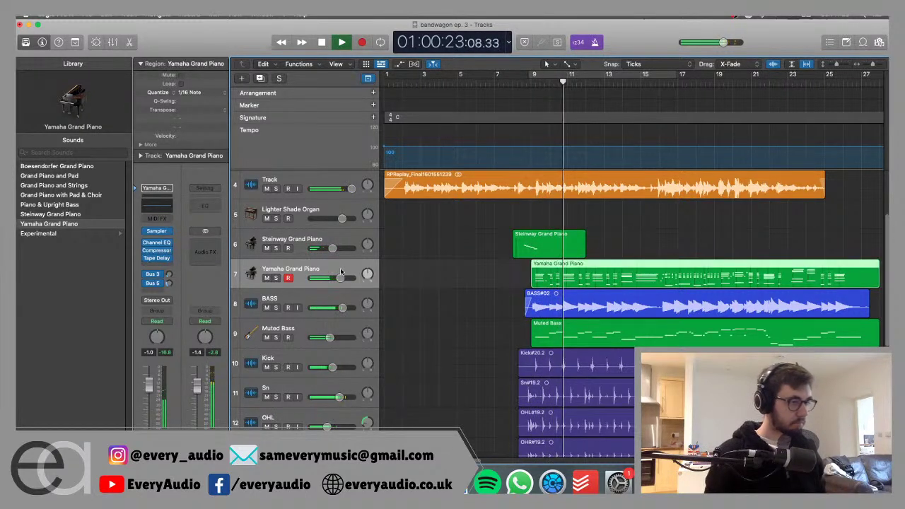
{"action": "left_click", "coordinate": [482, 288]}
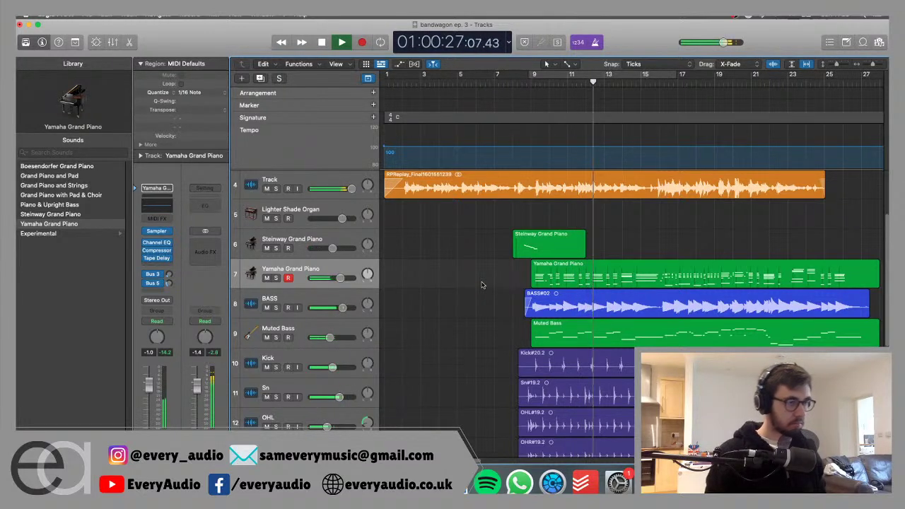
{"action": "key", "text": "space"}
{"action": "key", "text": "space"}
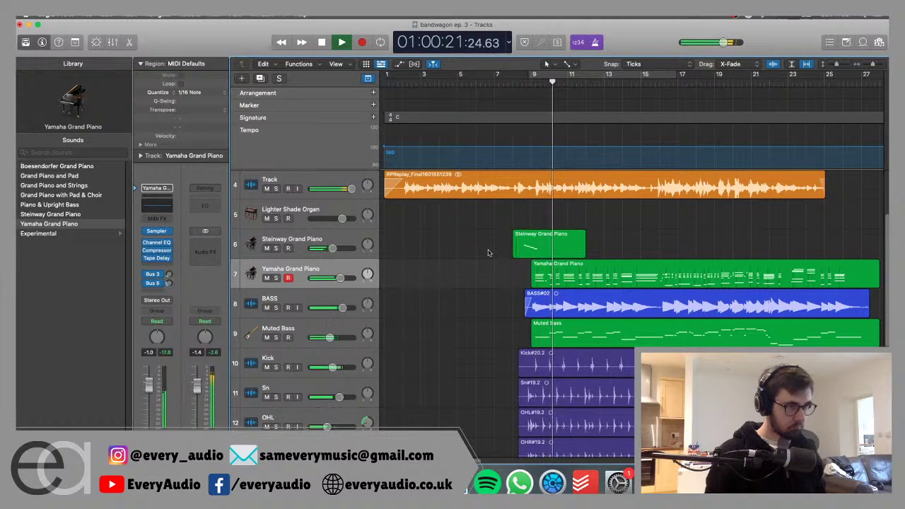
{"action": "key", "text": "space"}
Save the project and play the arrangement from just before bar 8.
{"action": "left_click", "coordinate": [514, 81]}
{"action": "scroll", "coordinate": [659, 255], "scroll_direction": "down", "scroll_amount": 2}
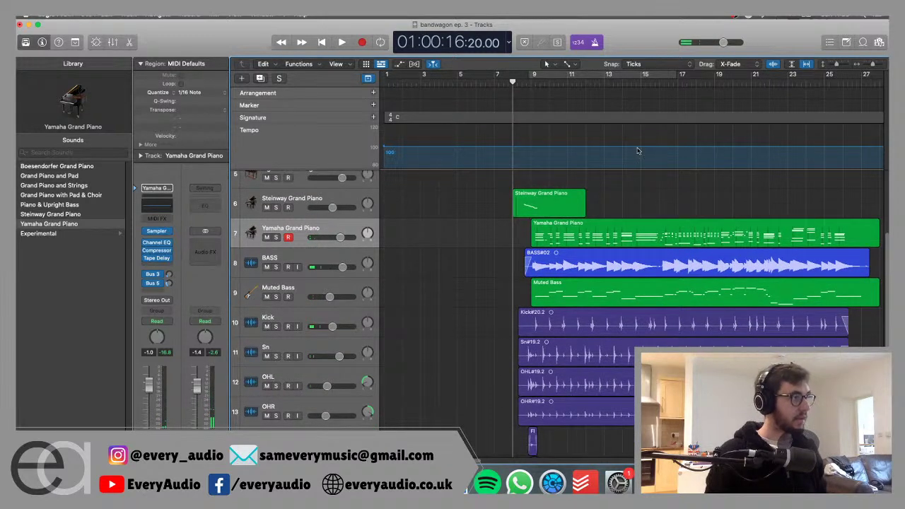
{"action": "key", "text": "cmd+s"}
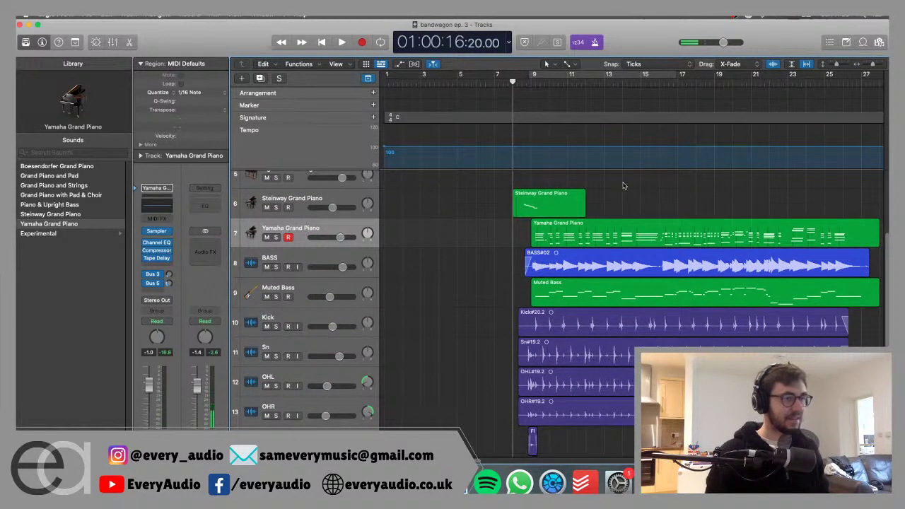
{"action": "key", "text": "space"}
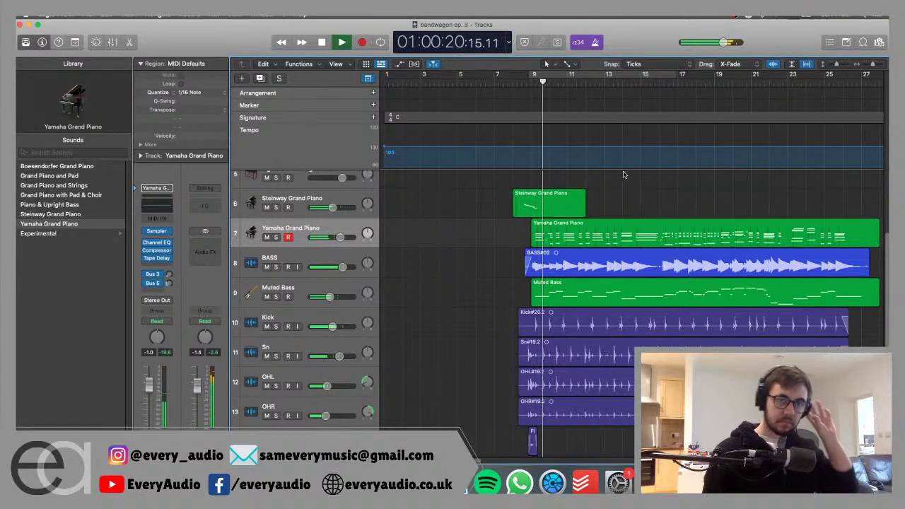
{"action": "key", "text": "space"}
Open the Yamaha Grand Piano region in an enlarged Piano Roll and play its opening from bar 9.
{"action": "double_click", "coordinate": [628, 226]}
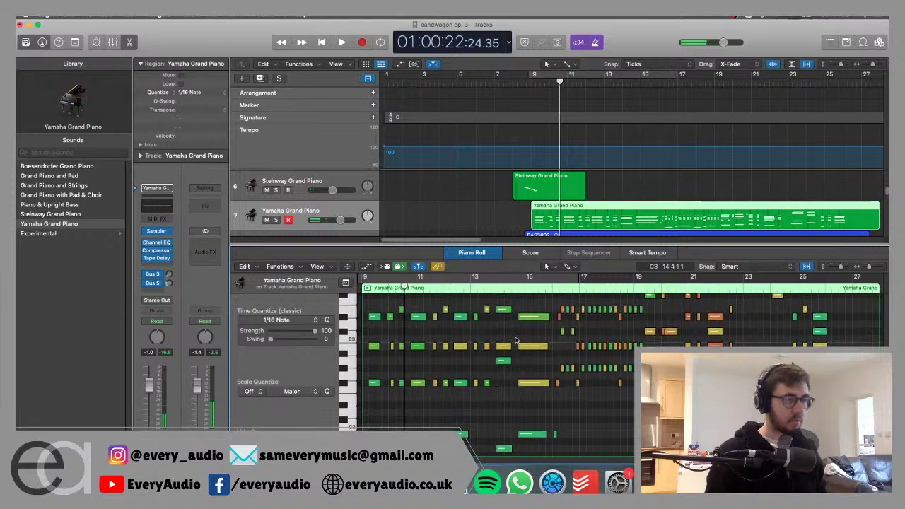
{"action": "scroll", "coordinate": [517, 341], "scroll_direction": "down", "scroll_amount": 3}
{"action": "scroll", "coordinate": [517, 339], "scroll_direction": "up", "scroll_amount": 6}
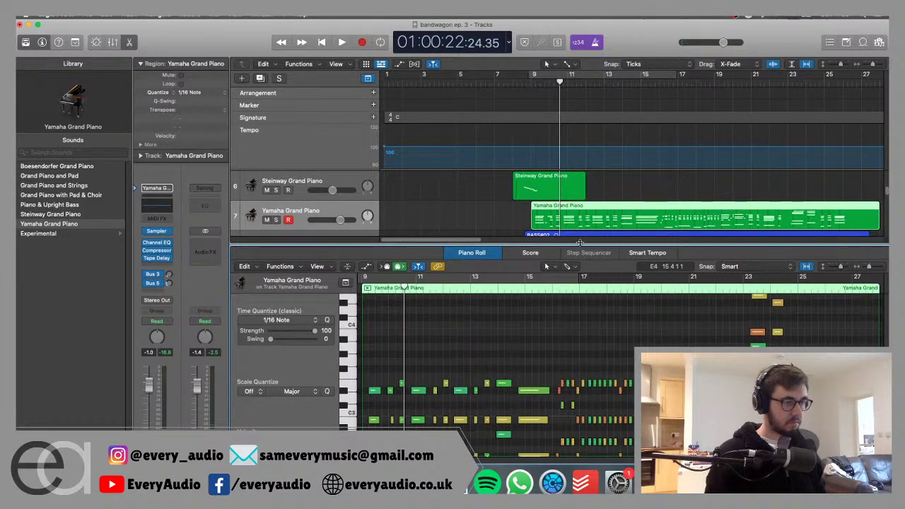
{"action": "left_click_drag", "start_coordinate": [578, 244], "coordinate": [578, 145]}
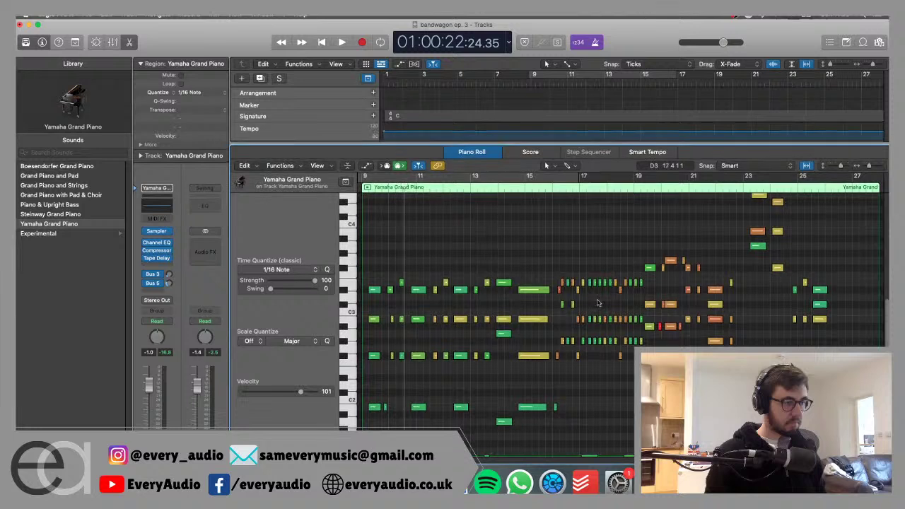
{"action": "scroll", "coordinate": [597, 303], "scroll_direction": "down", "scroll_amount": 3}
{"action": "scroll", "coordinate": [598, 303], "scroll_direction": "down", "scroll_amount": 1}
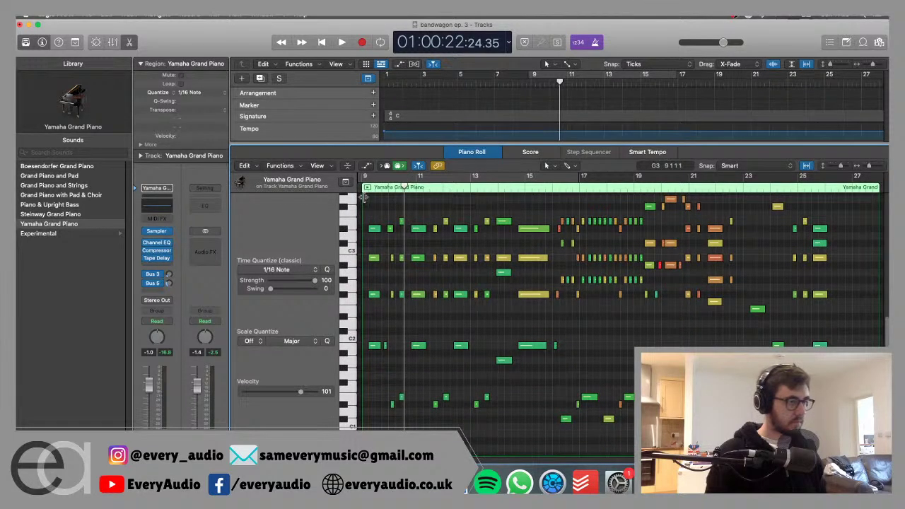
{"action": "left_click", "coordinate": [365, 187]}
{"action": "key", "text": "space"}
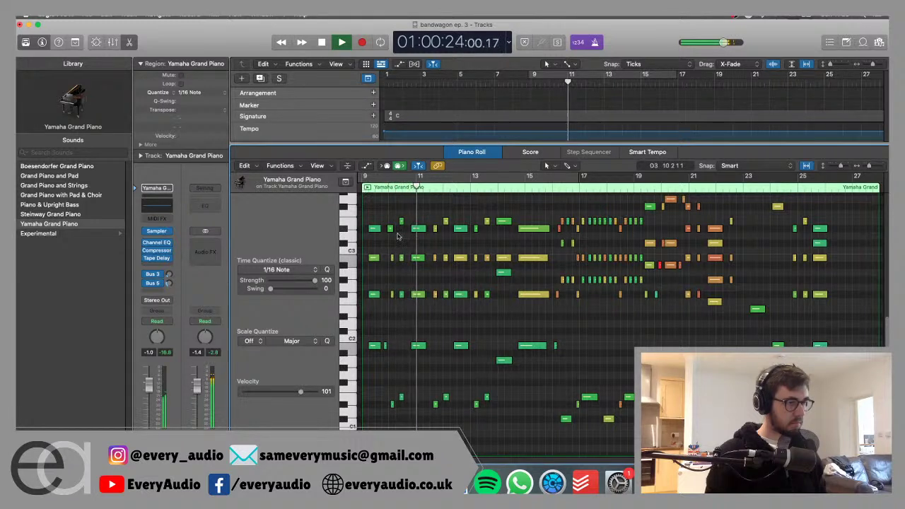
{"action": "key", "text": "space"}
Set the Piano Roll snap to Ticks and shift the region's first 13 notes slightly later.
{"action": "left_click_drag", "start_coordinate": [378, 215], "coordinate": [407, 416]}
{"action": "left_click", "coordinate": [744, 166]}
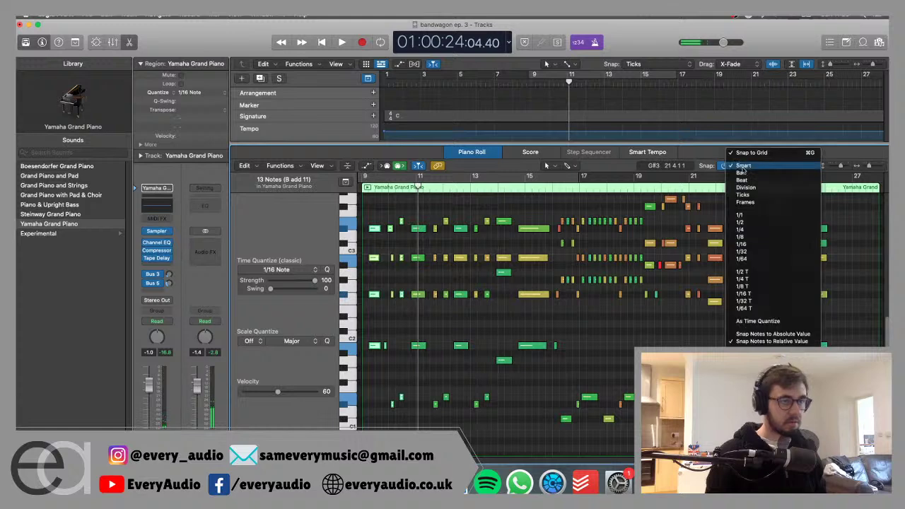
{"action": "left_click", "coordinate": [743, 210]}
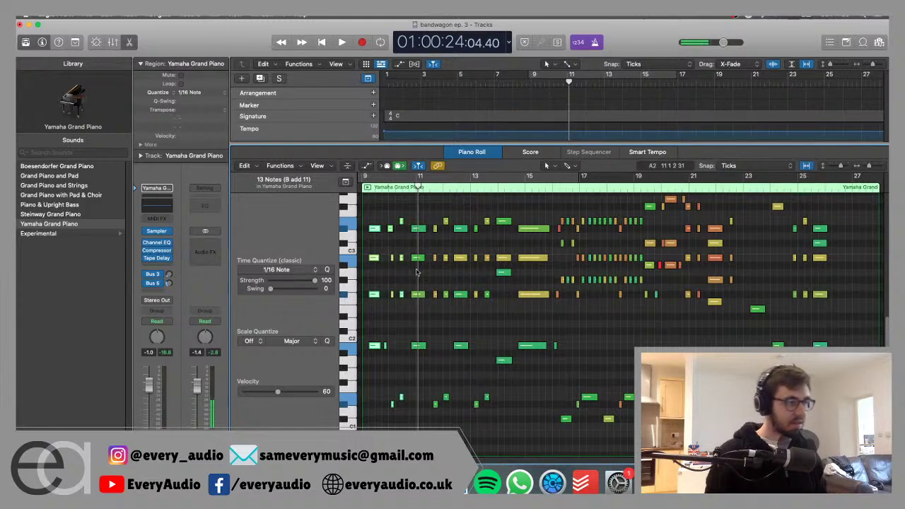
{"action": "left_click_drag", "start_coordinate": [870, 168], "coordinate": [878, 169]}
{"action": "scroll", "coordinate": [615, 321], "scroll_direction": "left", "scroll_amount": 8}
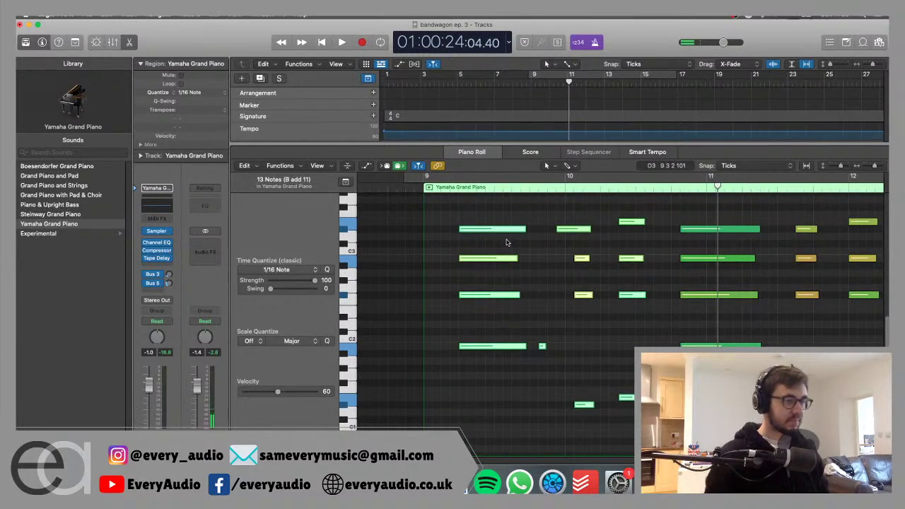
{"action": "left_click_drag", "start_coordinate": [492, 234], "coordinate": [492, 234]}
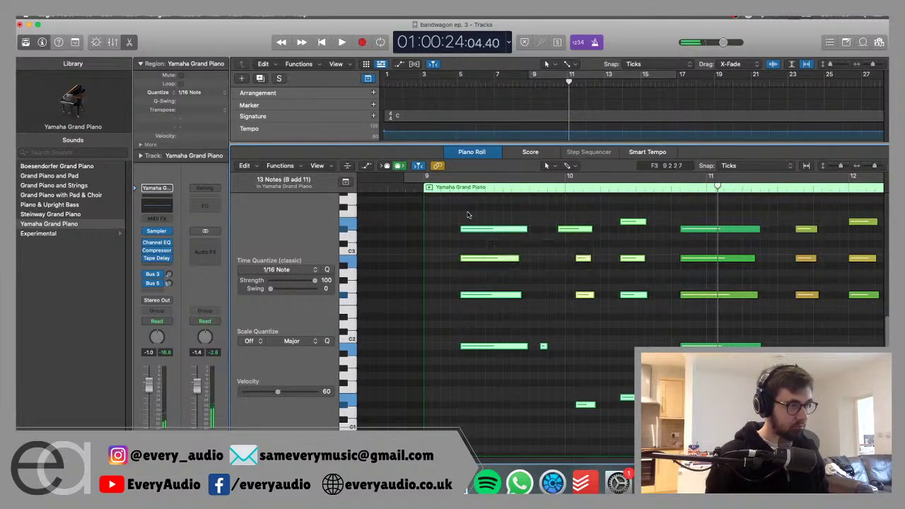
Replay from bar 9 and trim the start of the top note before bar 10 to line up with its chord.
{"action": "left_click", "coordinate": [425, 190]}
{"action": "key", "text": "space"}
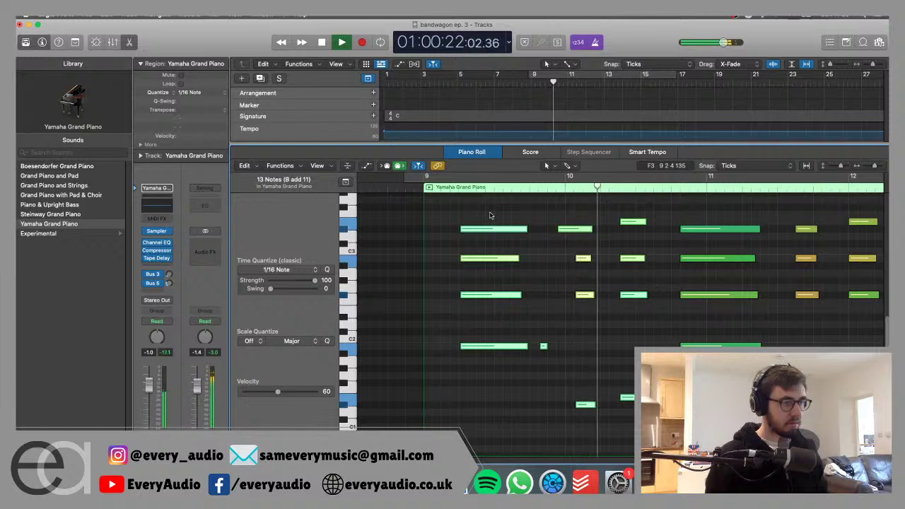
{"action": "key", "text": "space"}
{"action": "left_click_drag", "start_coordinate": [559, 230], "coordinate": [564, 228]}
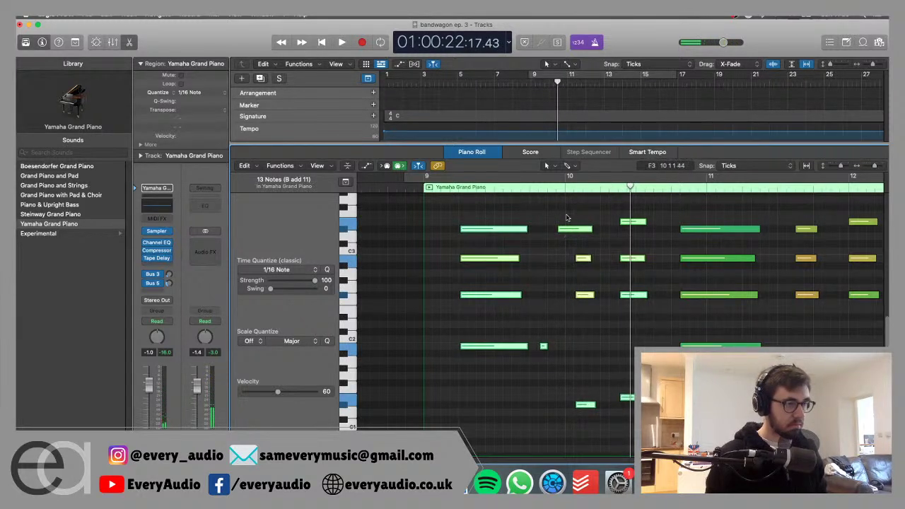
{"action": "key", "text": "shift+super+a"}
{"action": "left_click_drag", "start_coordinate": [562, 232], "coordinate": [574, 295]}
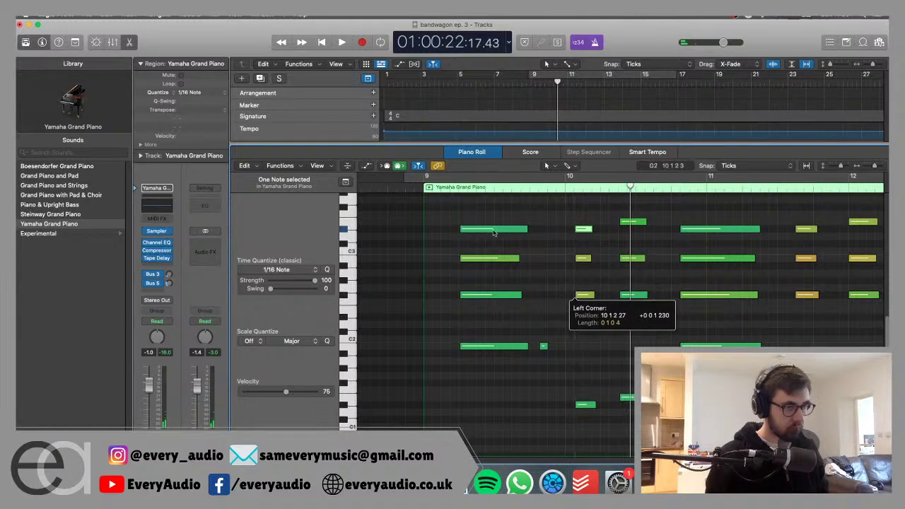
Play bars 9 and 10 of the Yamaha piano part again to check the trimmed note.
{"action": "left_click", "coordinate": [444, 176]}
{"action": "key", "text": "space"}
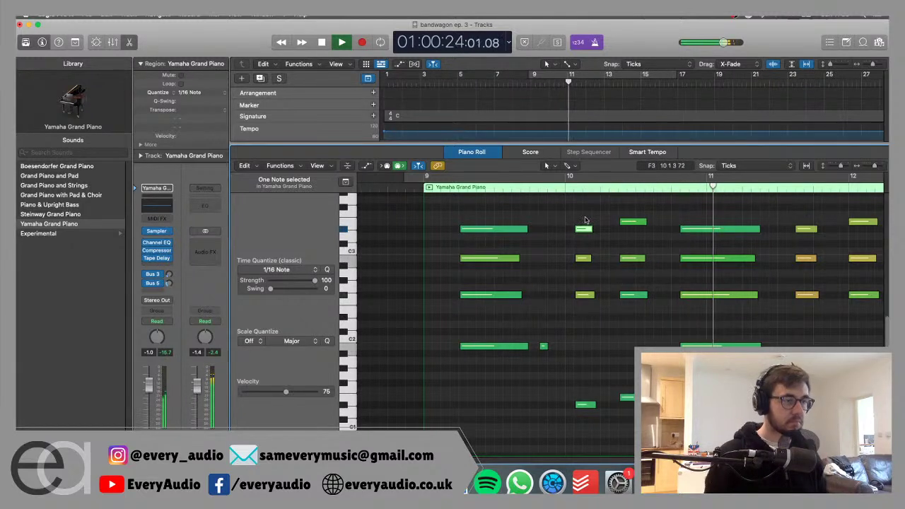
{"action": "key", "text": "space"}
{"action": "left_click", "coordinate": [565, 188]}
{"action": "key", "text": "space"}
{"action": "left_click", "coordinate": [444, 188]}
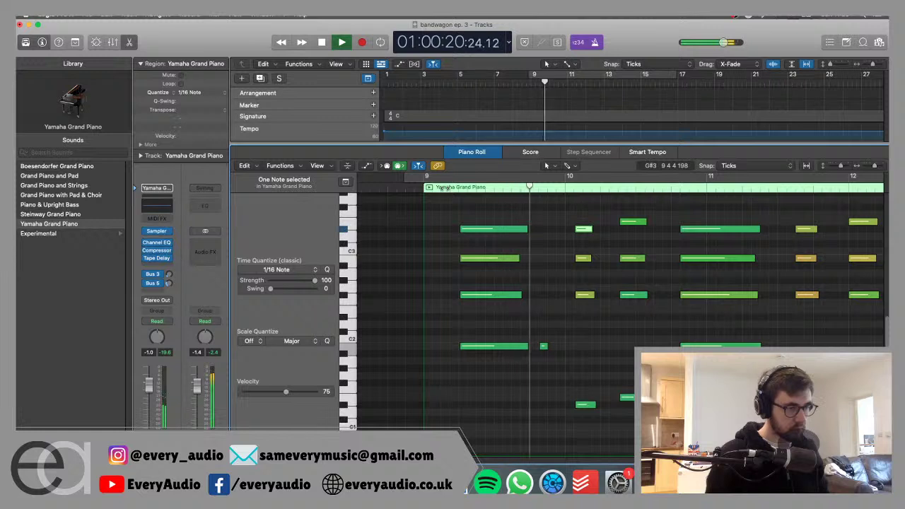
{"action": "key", "text": "space"}
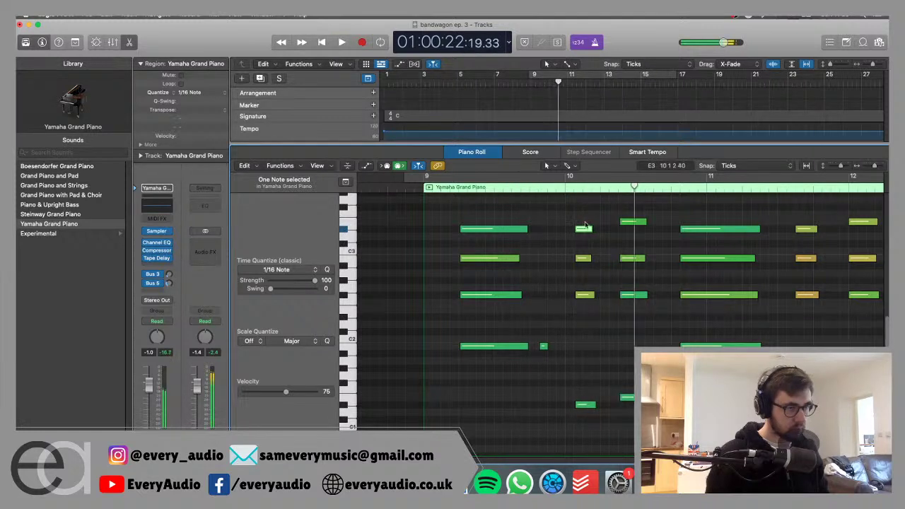
Move the four-note chord at the start of bar 10 slightly earlier and replay the passage.
{"action": "left_click_drag", "start_coordinate": [577, 217], "coordinate": [585, 404]}
{"action": "left_click", "coordinate": [555, 346]}
{"action": "key", "text": "space"}
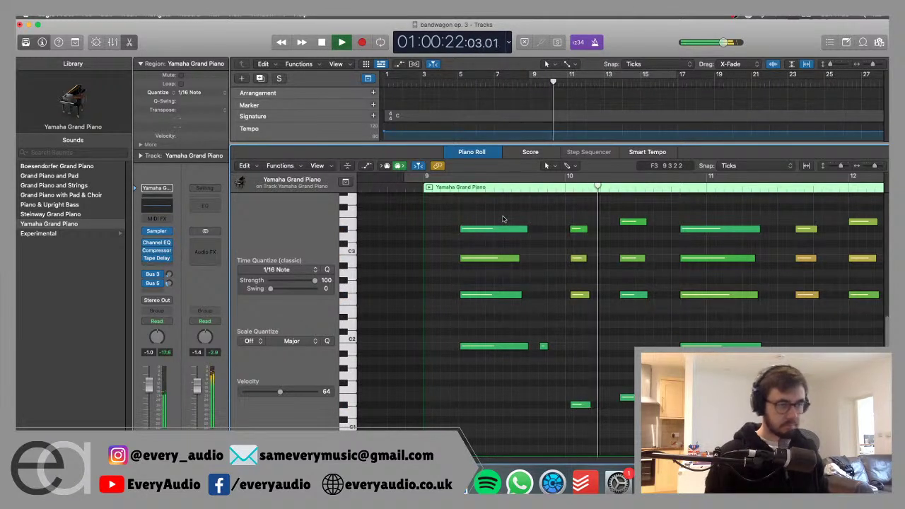
{"action": "key", "text": "space"}
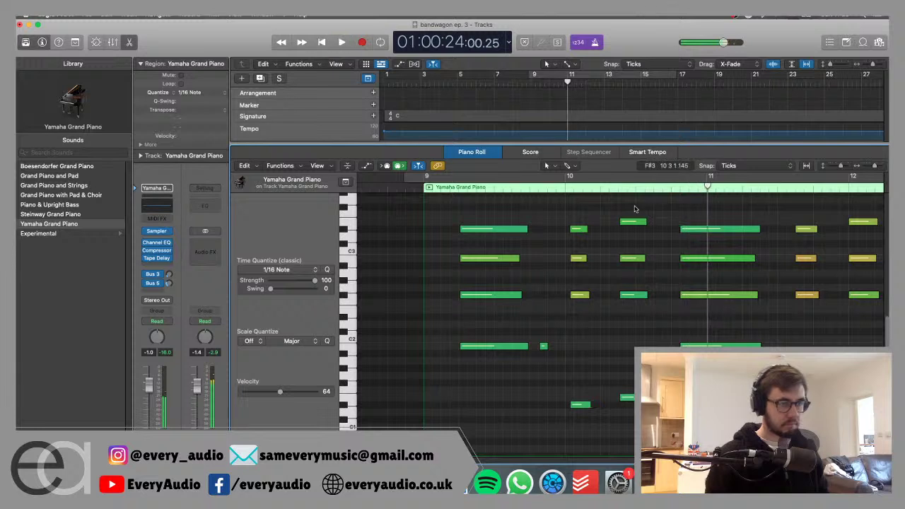
Adjust the timing of the four-note chord after beat 2 of bar 10 and play on from bar 9.
{"action": "left_click_drag", "start_coordinate": [632, 306], "coordinate": [633, 406]}
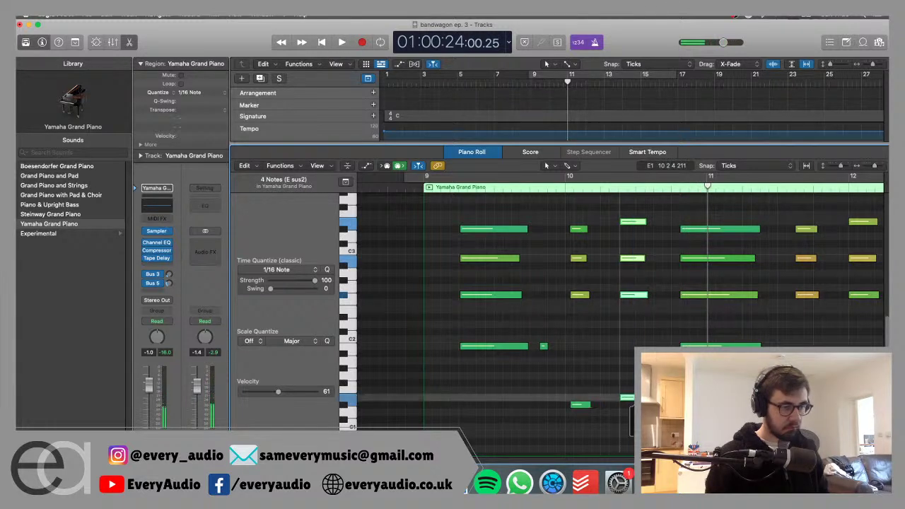
{"action": "left_click", "coordinate": [600, 263]}
{"action": "left_click", "coordinate": [449, 188]}
{"action": "key", "text": "space"}
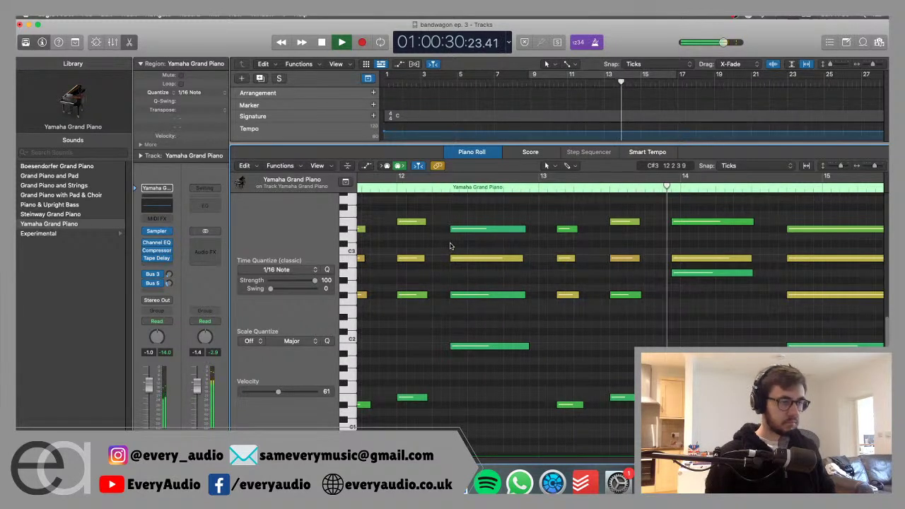
{"action": "key", "text": "space"}
{"action": "left_click", "coordinate": [447, 189]}
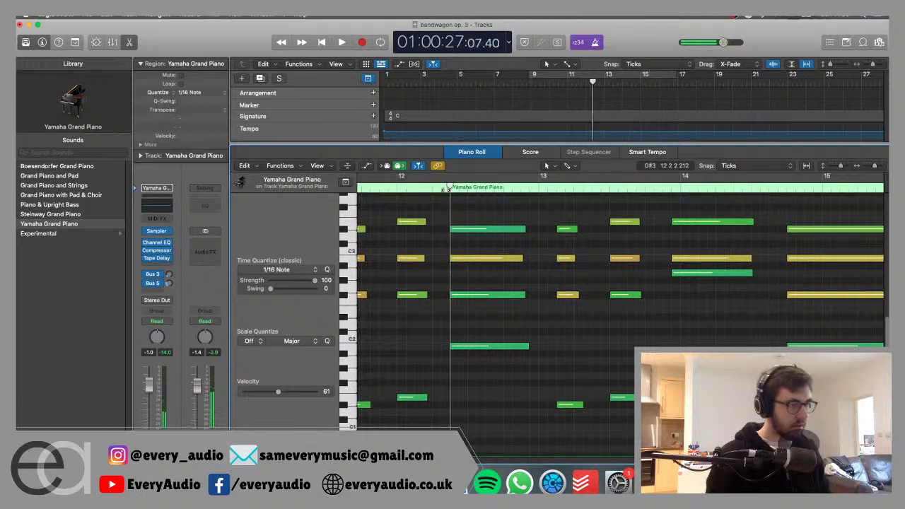
Play the piano part from bar 12, select the four-note chord on beat 3 of bar 13, and play on from bar 12.
{"action": "key", "text": "space"}
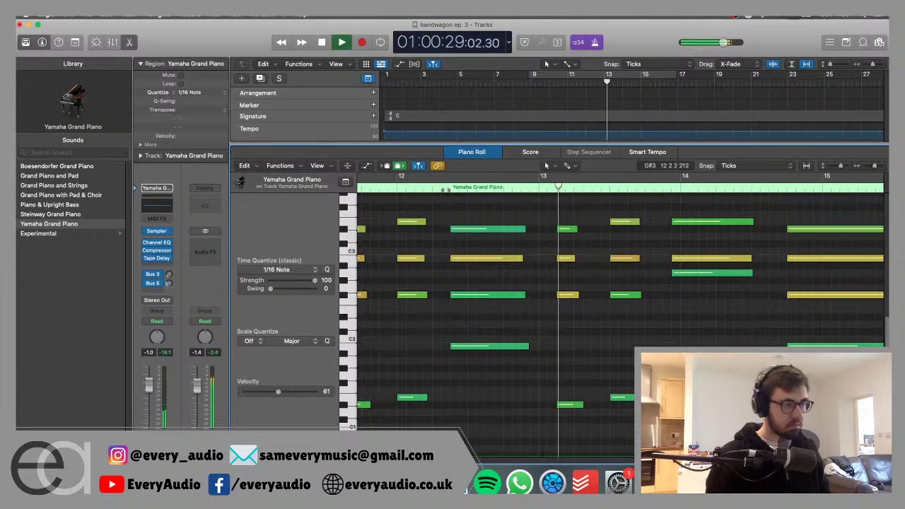
{"action": "key", "text": "space"}
{"action": "left_click_drag", "start_coordinate": [618, 205], "coordinate": [629, 400]}
{"action": "left_click", "coordinate": [507, 187]}
{"action": "key", "text": "space"}
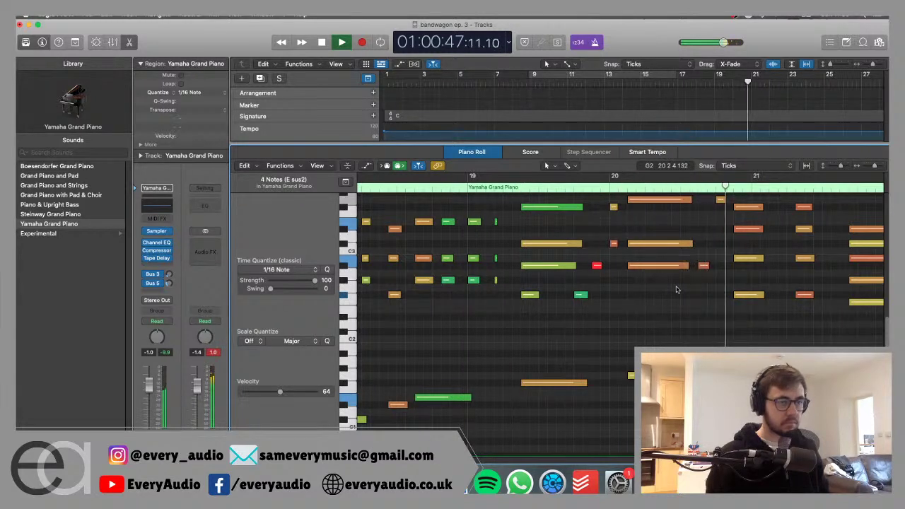
Replay the Yamaha piano part from bar 19 to just past bar 21 to check its timing.
{"action": "key", "text": "space"}
{"action": "scroll", "coordinate": [708, 269], "scroll_direction": "up", "scroll_amount": 5}
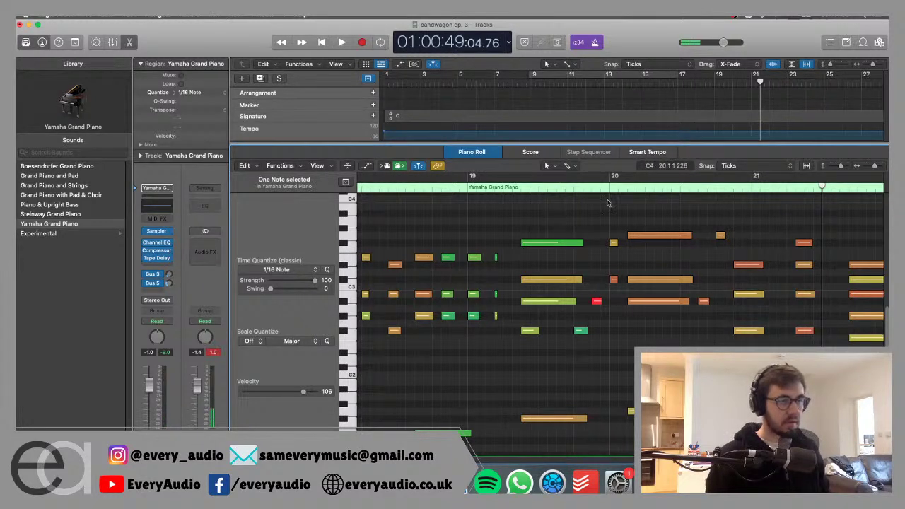
{"action": "left_click", "coordinate": [507, 188]}
{"action": "key", "text": "space"}
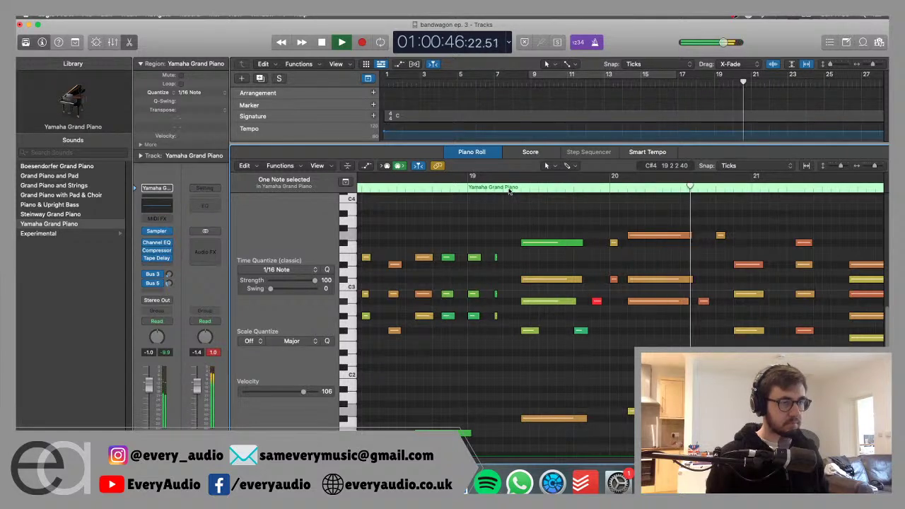
{"action": "key", "text": "space"}
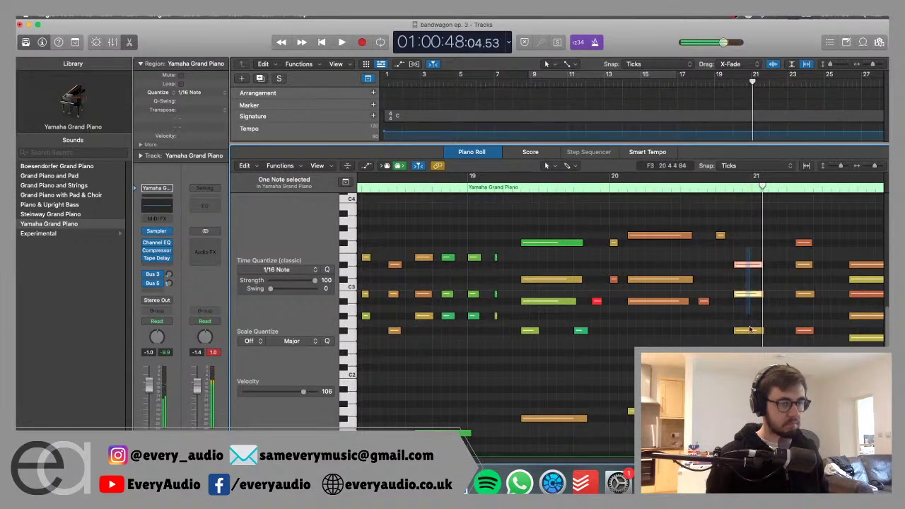
Move the four-note chord just before bar 21 slightly later and replay the passage from bar 20.
{"action": "left_click_drag", "start_coordinate": [746, 249], "coordinate": [756, 345]}
{"action": "left_click", "coordinate": [748, 273]}
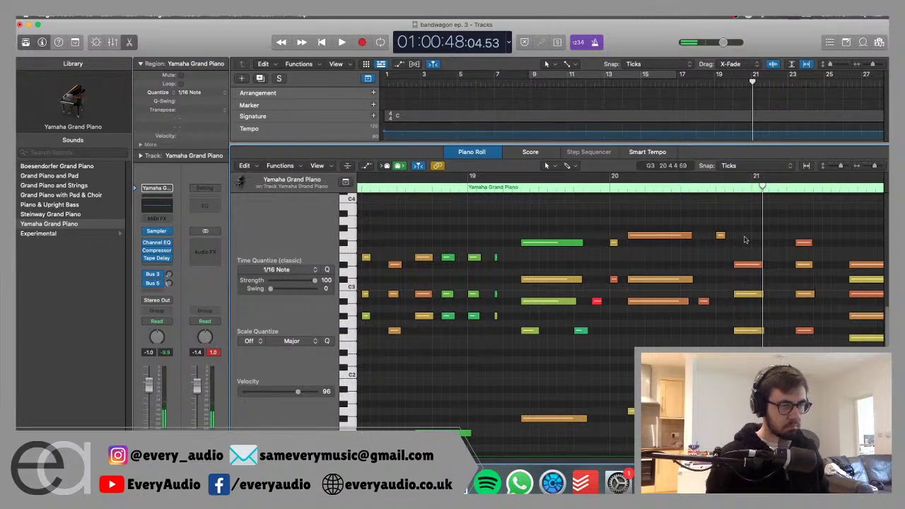
{"action": "left_click_drag", "start_coordinate": [748, 248], "coordinate": [754, 410]}
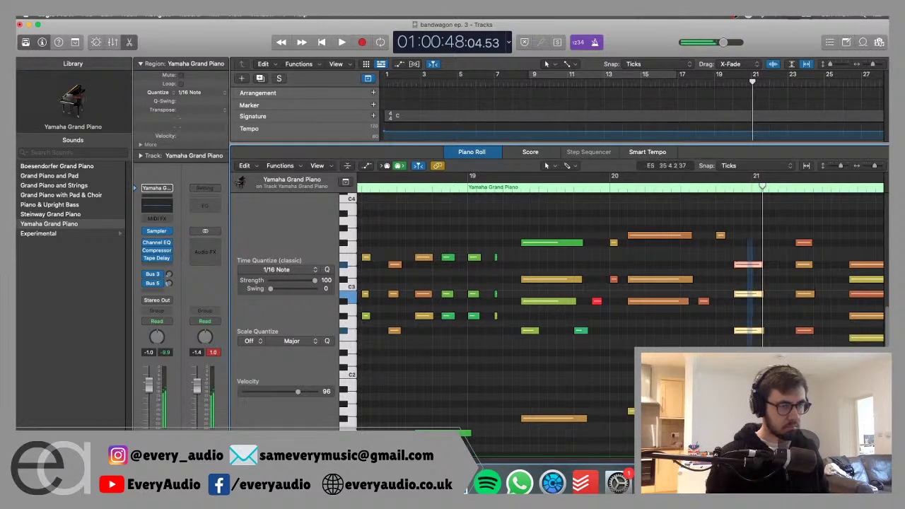
{"action": "left_click", "coordinate": [654, 226]}
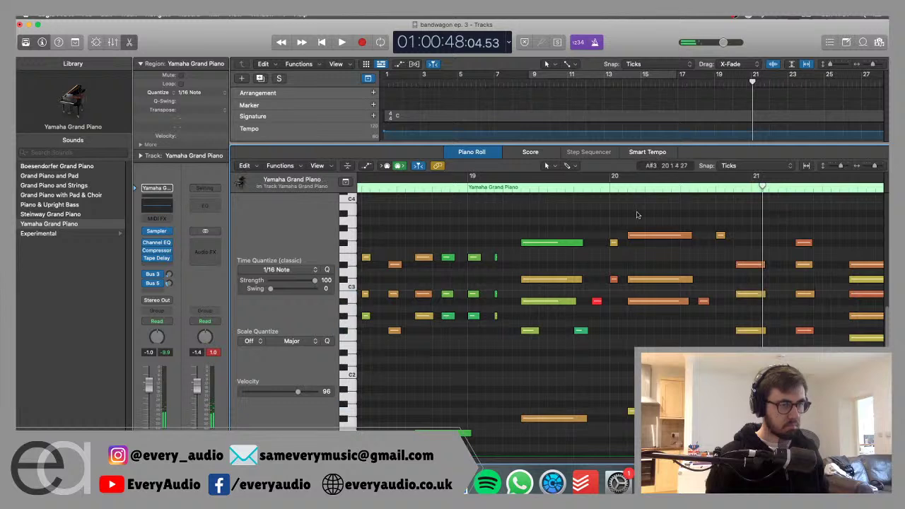
{"action": "left_click", "coordinate": [618, 191]}
{"action": "key", "text": "space"}
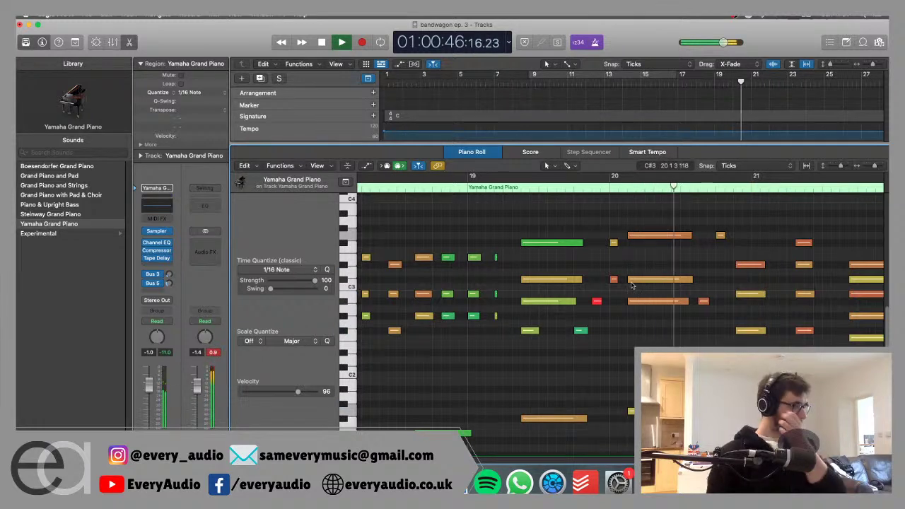
{"action": "key", "text": "space"}
Nudge the chord just before bar 21 a little later again and replay from bar 20.
{"action": "left_click_drag", "start_coordinate": [752, 248], "coordinate": [754, 351]}
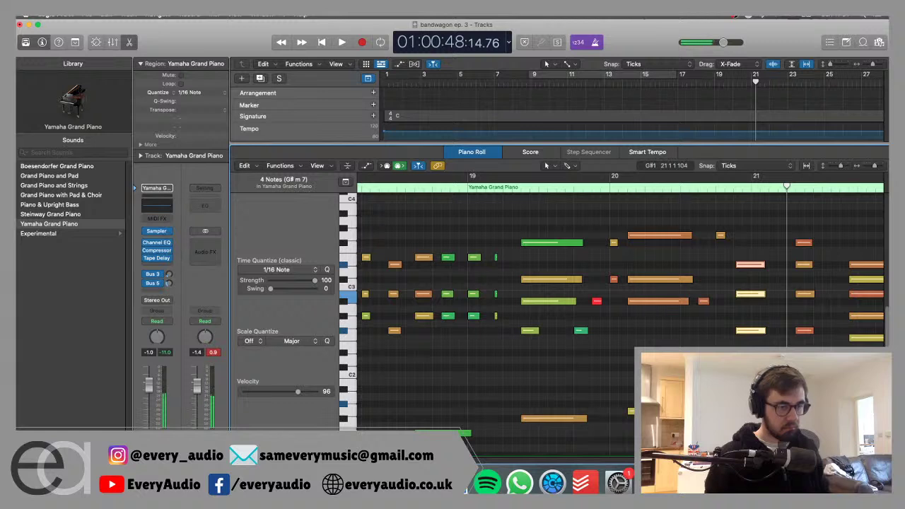
{"action": "left_click", "coordinate": [714, 315]}
{"action": "left_click", "coordinate": [609, 186]}
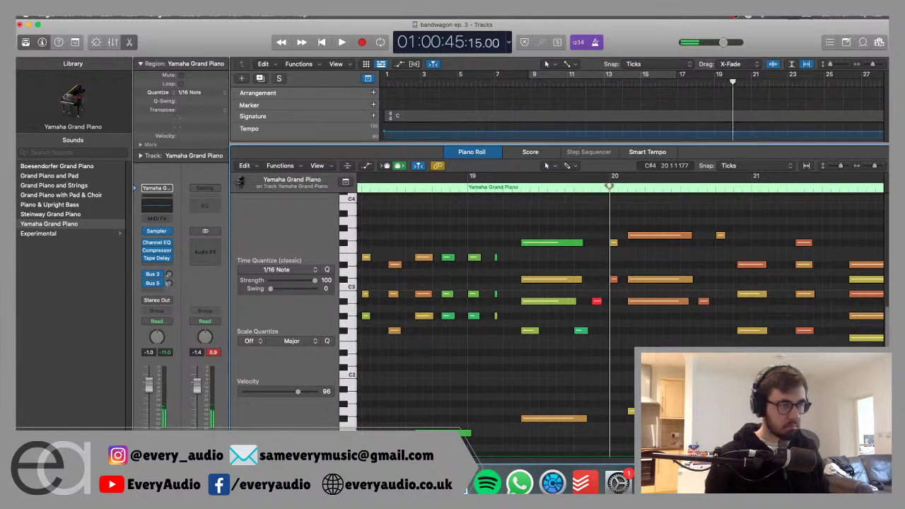
{"action": "key", "text": "space"}
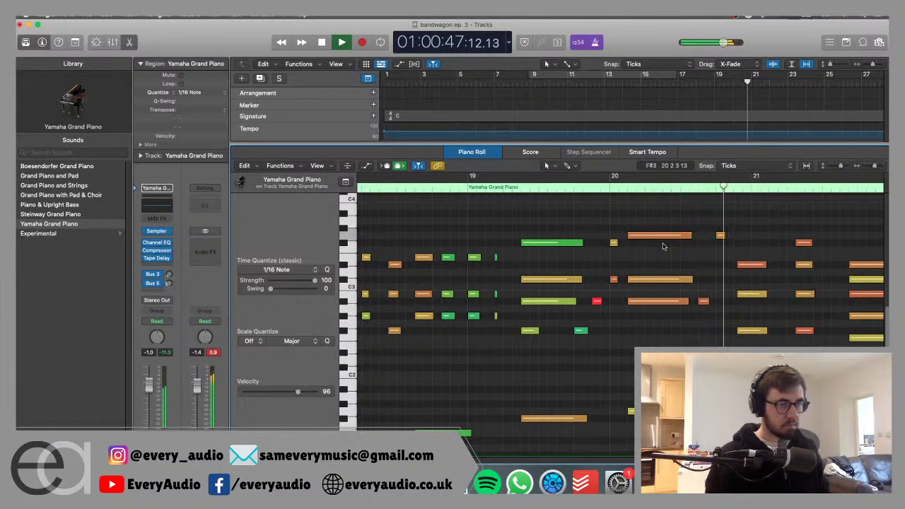
{"action": "key", "text": "space"}
Delete the short top note late in bar 20, reselect the chord before bar 21, and play on from bar 20 into bar 25.
{"action": "left_click", "coordinate": [721, 237]}
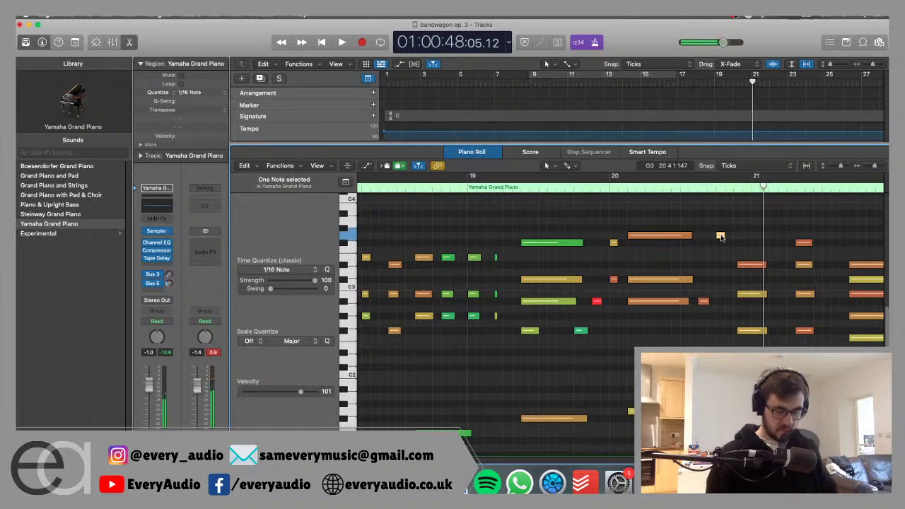
{"action": "left_click_drag", "start_coordinate": [746, 313], "coordinate": [761, 340]}
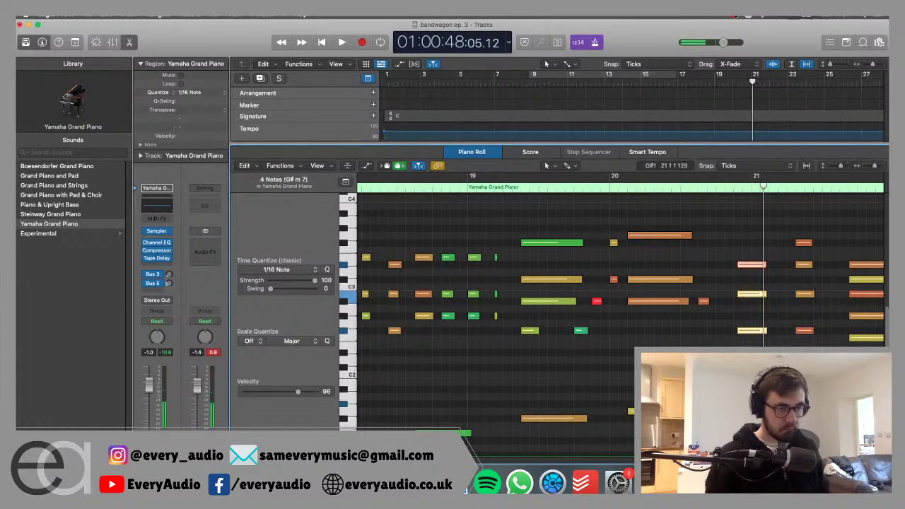
{"action": "left_click", "coordinate": [708, 212]}
{"action": "left_click", "coordinate": [611, 187]}
{"action": "key", "text": "space"}
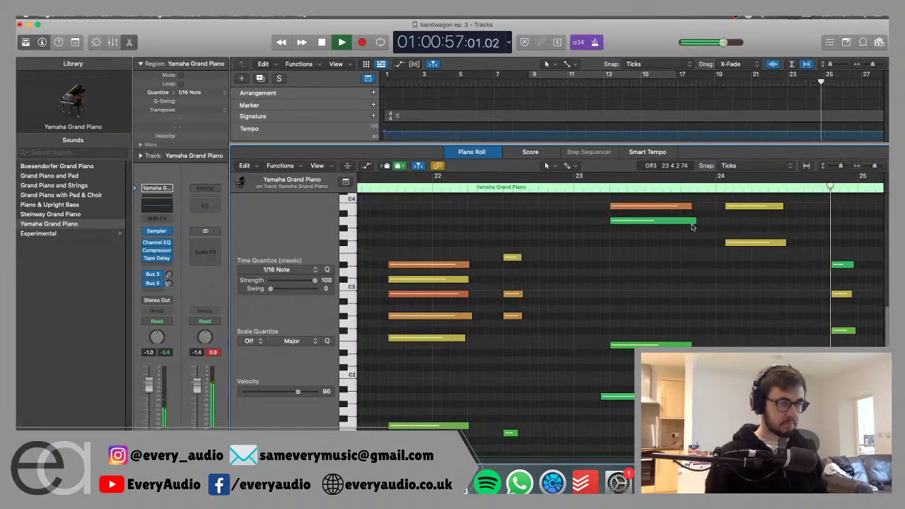
{"action": "key", "text": "space"}
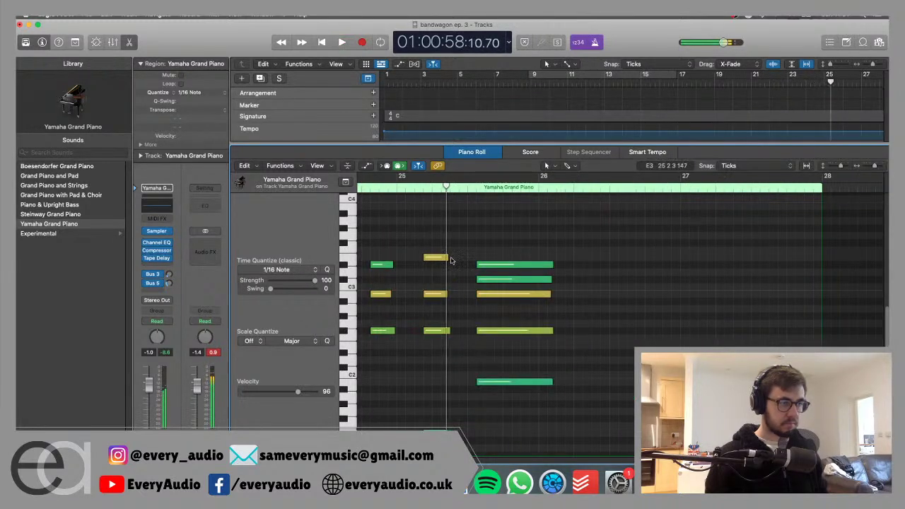
Move the last three chords, from just before bar 25 onward, slightly later together and replay from late in bar 24.
{"action": "double_click", "coordinate": [362, 189]}
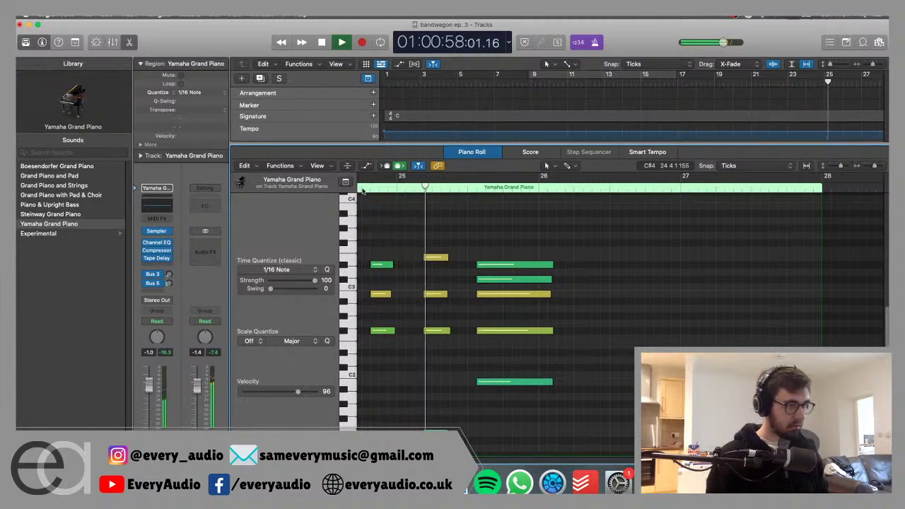
{"action": "key", "text": "space"}
{"action": "left_click_drag", "start_coordinate": [373, 235], "coordinate": [502, 444]}
{"action": "left_click_drag", "start_coordinate": [516, 266], "coordinate": [520, 266]}
{"action": "left_click", "coordinate": [445, 224]}
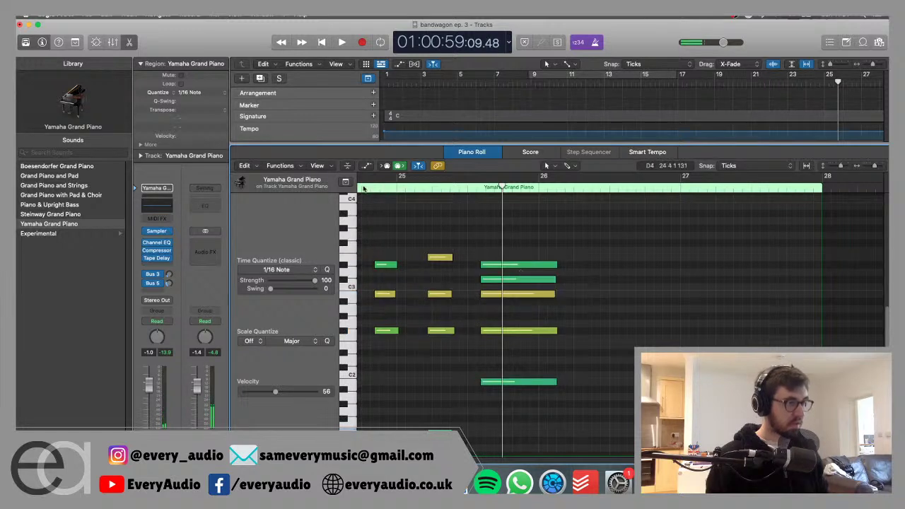
{"action": "left_click", "coordinate": [364, 188]}
{"action": "key", "text": "space"}
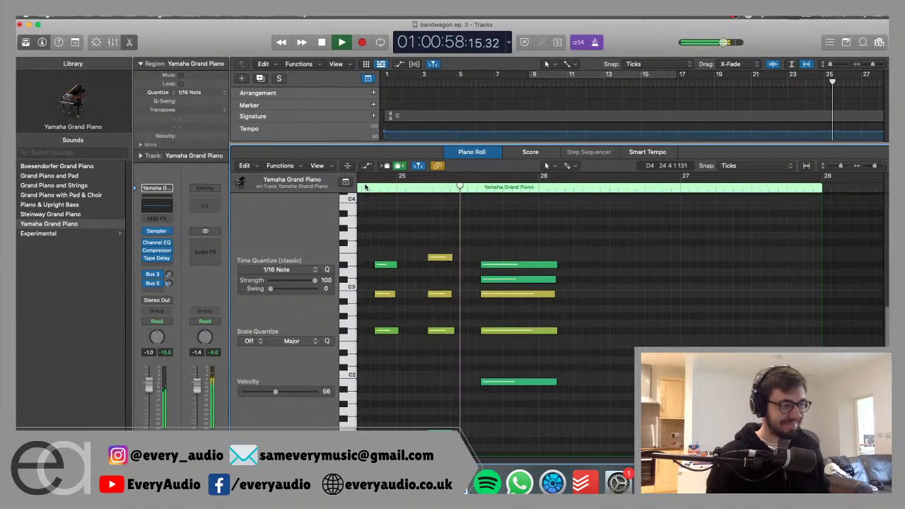
Move the final five-note chord in the second half of bar 25 slightly later and replay the ending.
{"action": "key", "text": "space"}
{"action": "left_click_drag", "start_coordinate": [481, 240], "coordinate": [540, 382]}
{"action": "left_click", "coordinate": [365, 189]}
{"action": "key", "text": "space"}
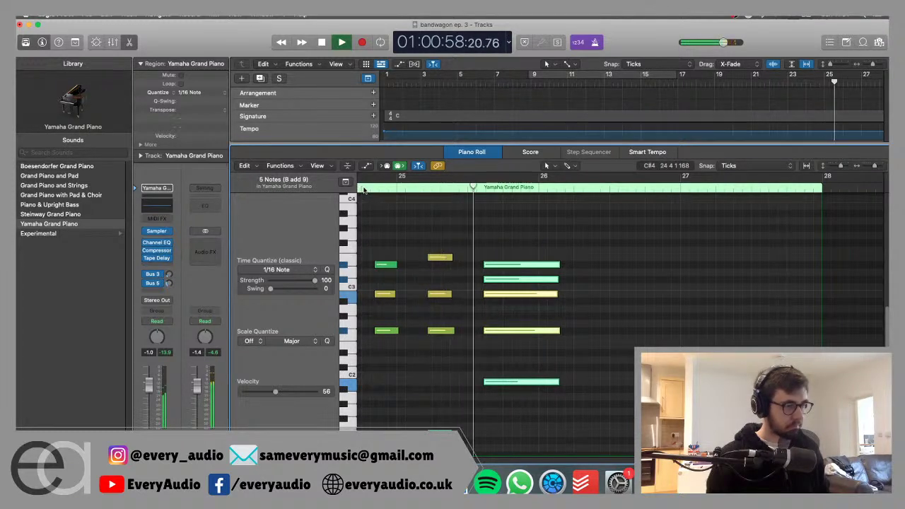
{"action": "left_click", "coordinate": [651, 236]}
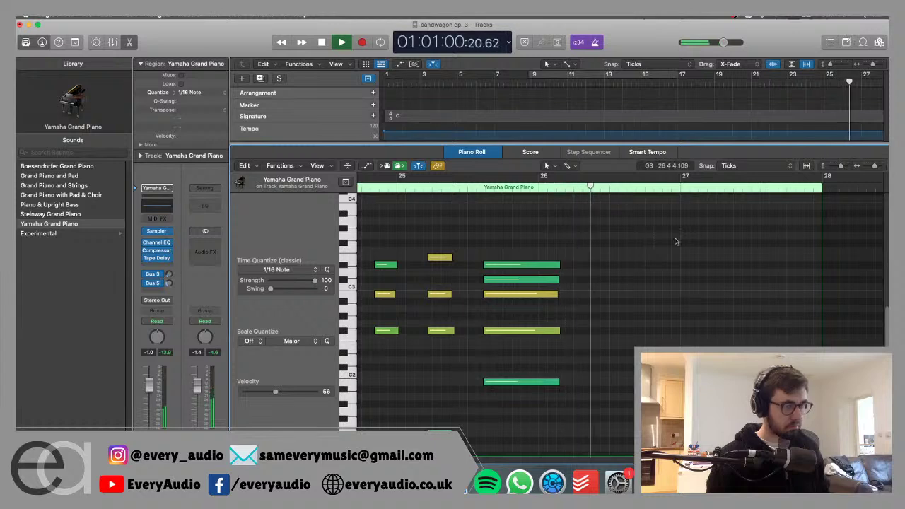
{"action": "key", "text": "space"}
Close the Piano Roll and recolour the Muted Bass region blue to match the BASS region.
{"action": "key", "text": "e"}
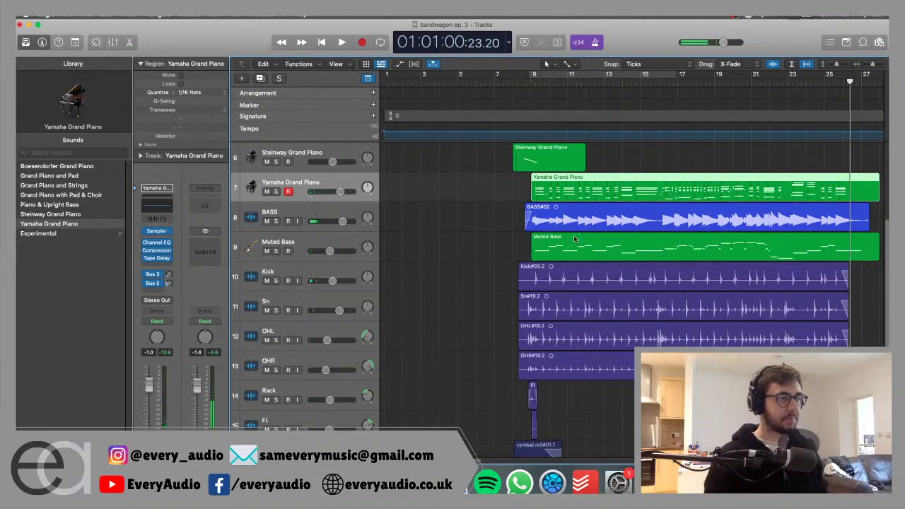
{"action": "left_click", "coordinate": [507, 248]}
{"action": "left_click", "coordinate": [558, 247]}
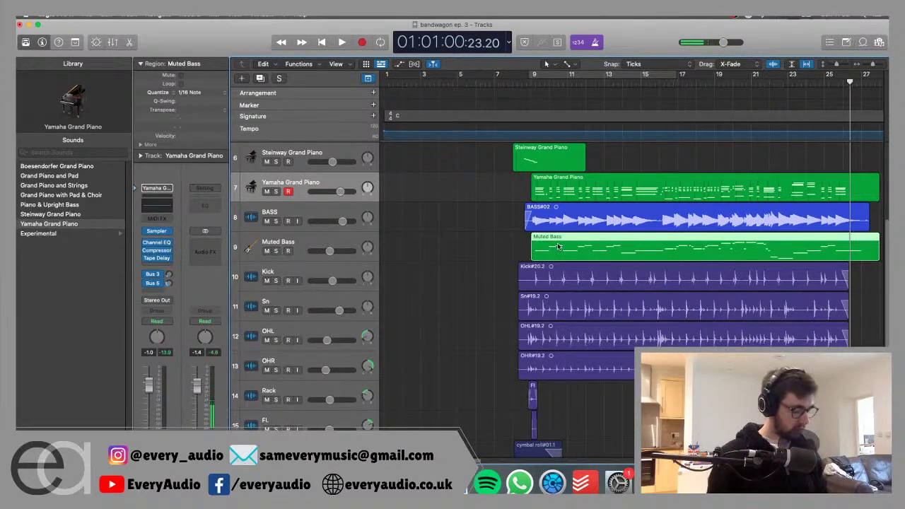
{"action": "key", "text": "alt+c"}
{"action": "left_click", "coordinate": [397, 258]}
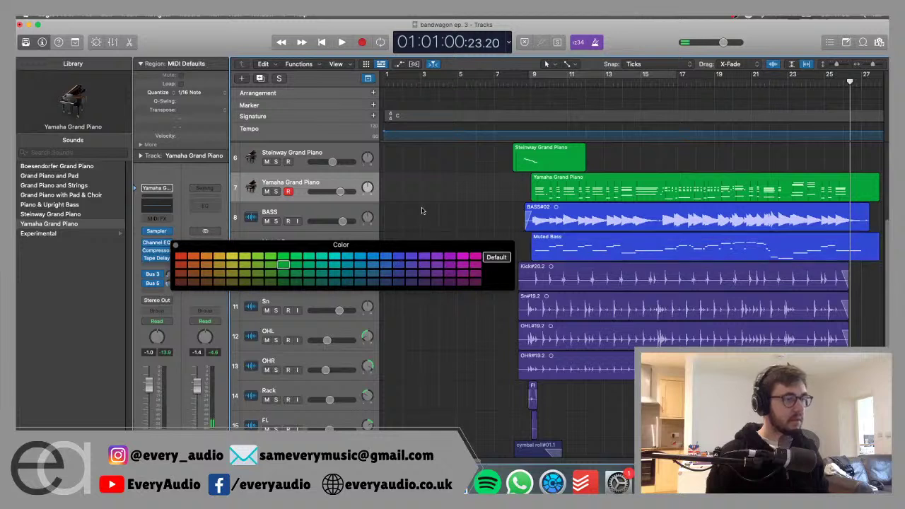
{"action": "left_click", "coordinate": [551, 189]}
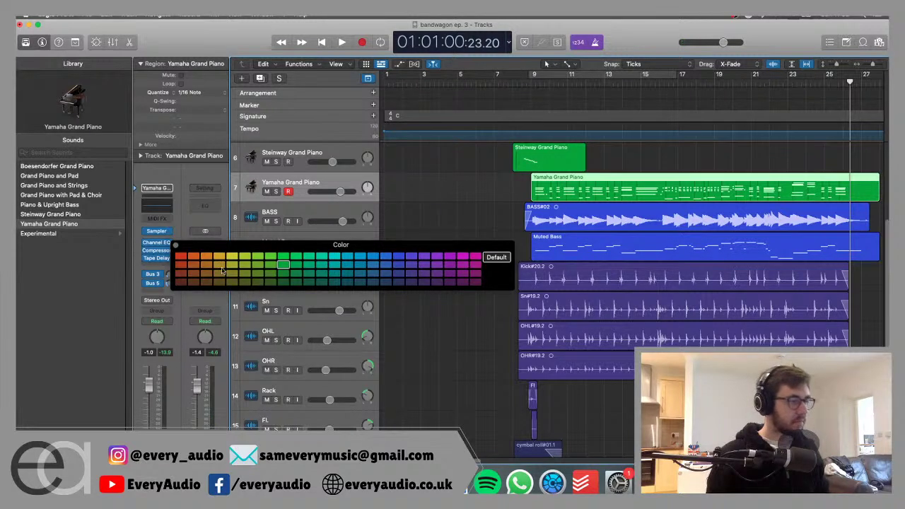
{"action": "left_click", "coordinate": [419, 208]}
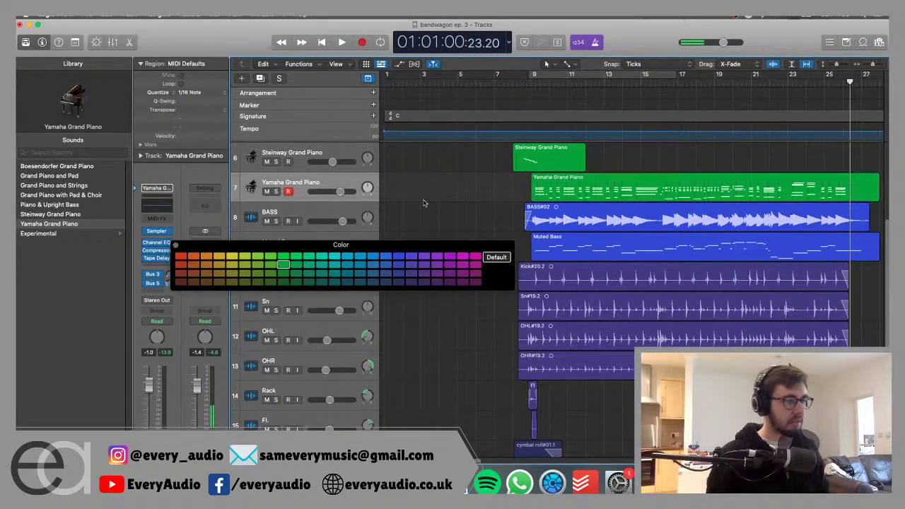
{"action": "key", "text": "alt+c"}
Play the arrangement and lower the Yamaha Grand Piano track's volume to -2.0 dB.
{"action": "scroll", "coordinate": [488, 214], "scroll_direction": "up", "scroll_amount": 3}
{"action": "left_click", "coordinate": [493, 283]}
{"action": "key", "text": "space"}
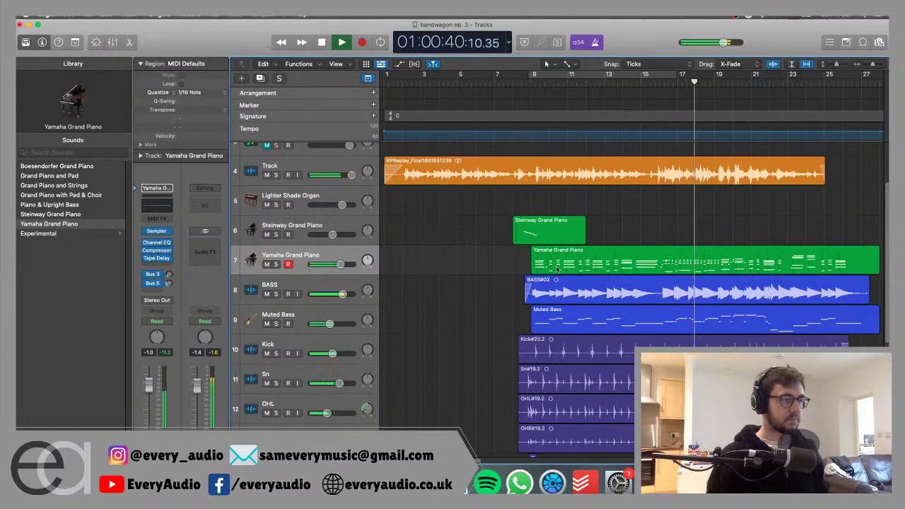
{"action": "left_click_drag", "start_coordinate": [341, 264], "coordinate": [338, 265]}
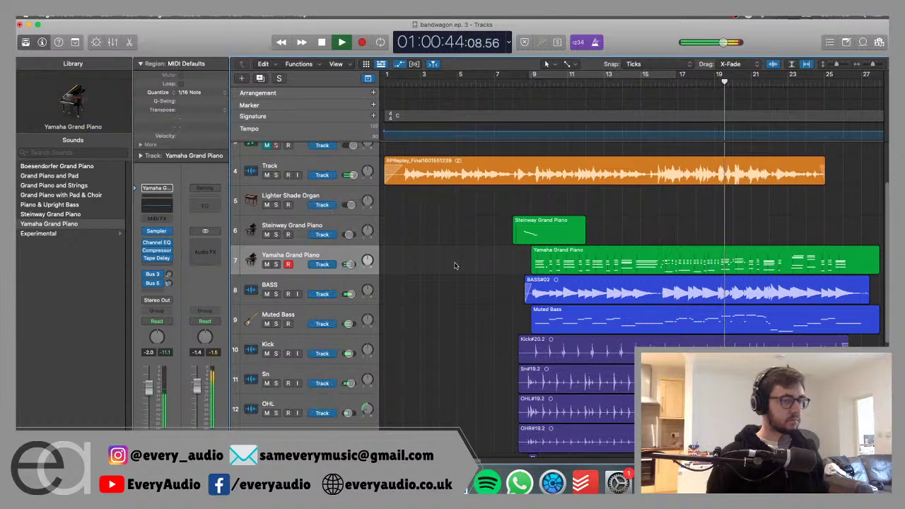
Automate the Yamaha Grand Piano volume to drop to -4.1 dB near bar 16 and rise to -1.4 dB near bar 23.
{"action": "key", "text": "a"}
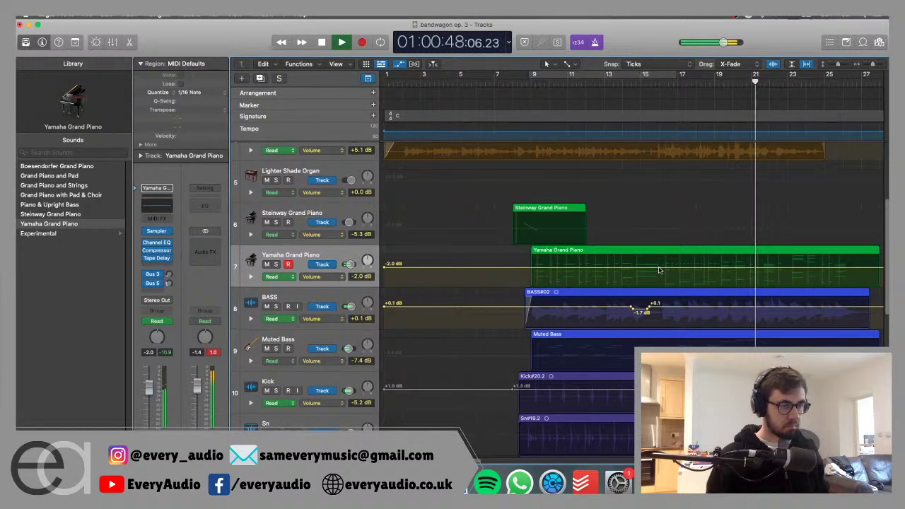
{"action": "left_click_drag", "start_coordinate": [661, 272], "coordinate": [660, 271]}
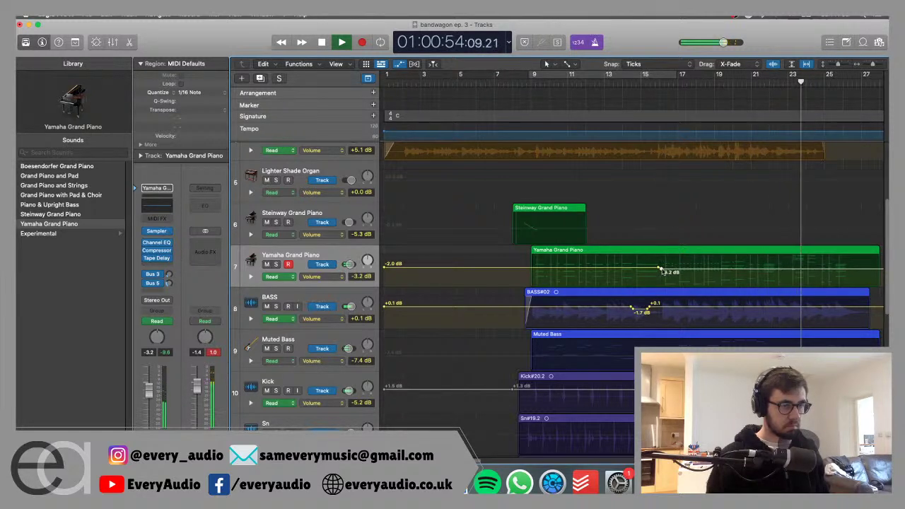
{"action": "left_click_drag", "start_coordinate": [661, 271], "coordinate": [661, 272]}
{"action": "left_click", "coordinate": [786, 271]}
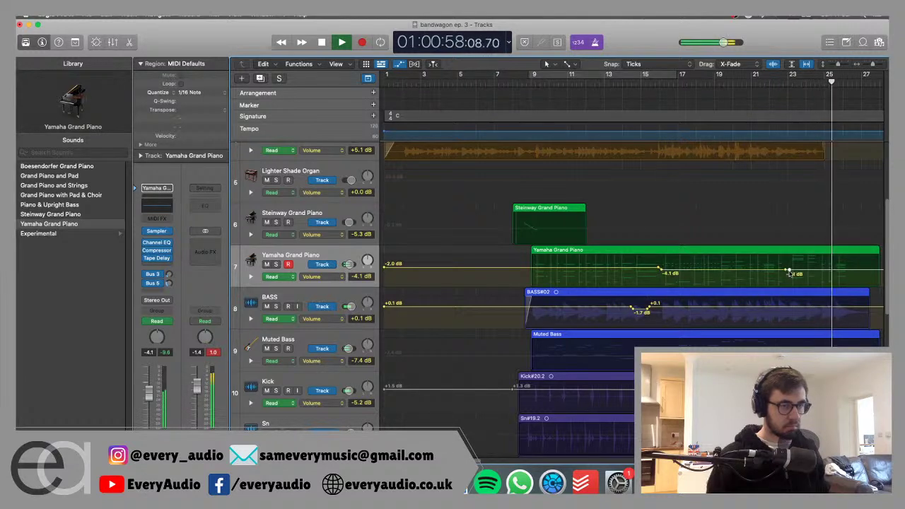
{"action": "left_click_drag", "start_coordinate": [788, 272], "coordinate": [787, 265]}
Replay from the middle of bar 13 to check the piano automation, hide the automation lanes, and select the BASS track.
{"action": "left_click", "coordinate": [619, 88]}
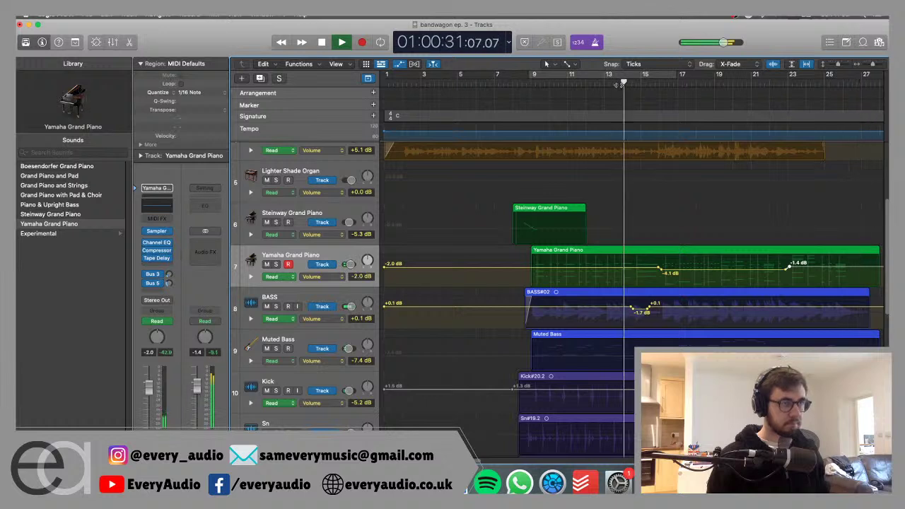
{"action": "left_click", "coordinate": [734, 232]}
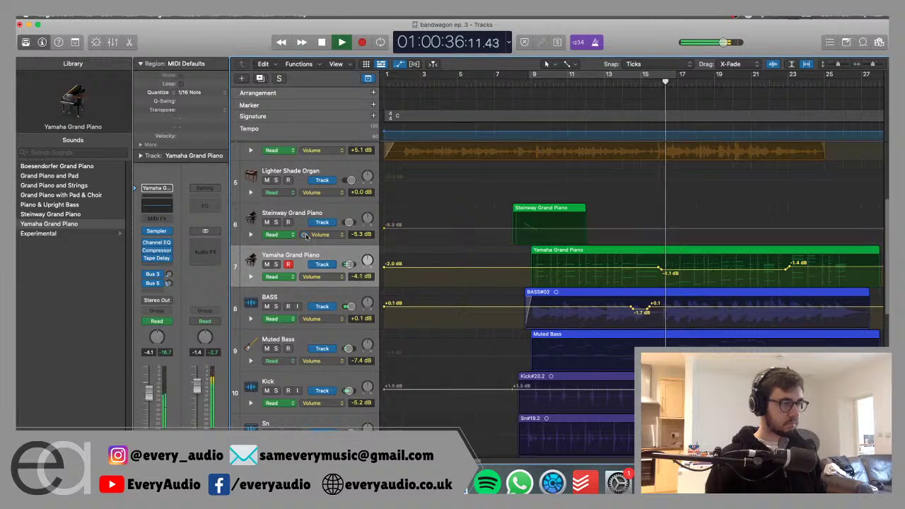
{"action": "key", "text": "a"}
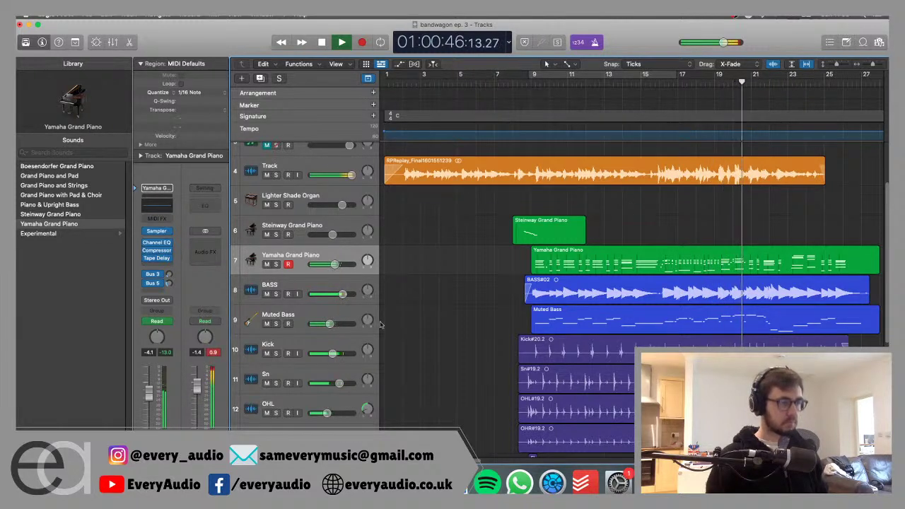
{"action": "left_click", "coordinate": [340, 291]}
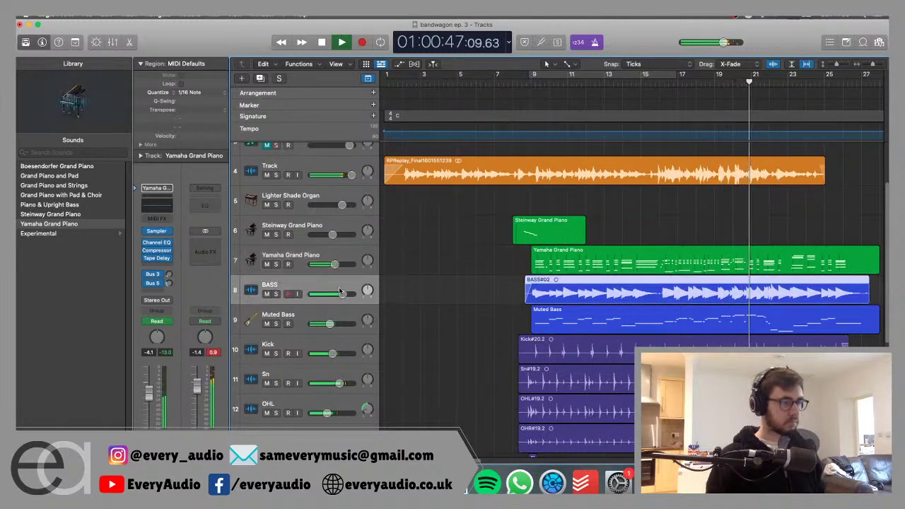
Select the BASS and Muted Bass tracks together and balance them during playback, bringing the BASS volume to 0.1 dB.
{"action": "left_click", "coordinate": [330, 324], "text": "shift"}
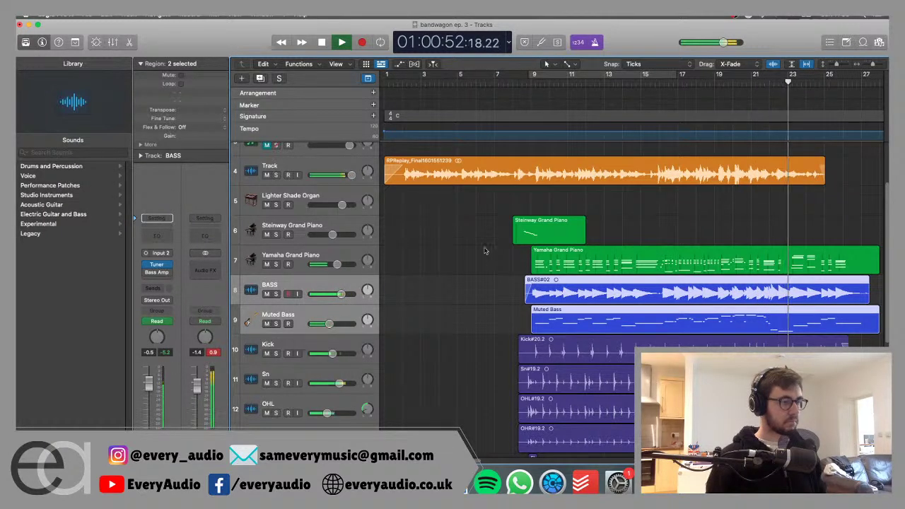
{"action": "left_click", "coordinate": [485, 251]}
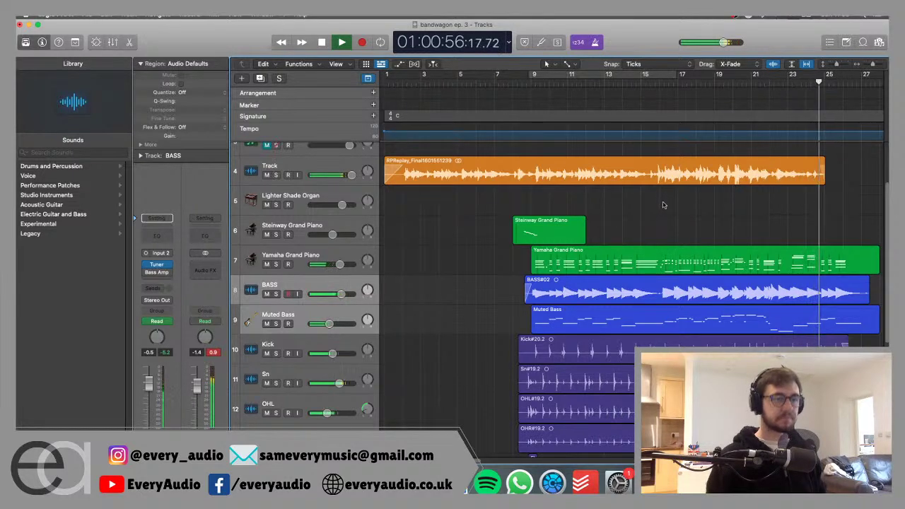
{"action": "key", "text": "a"}
{"action": "key", "text": "a"}
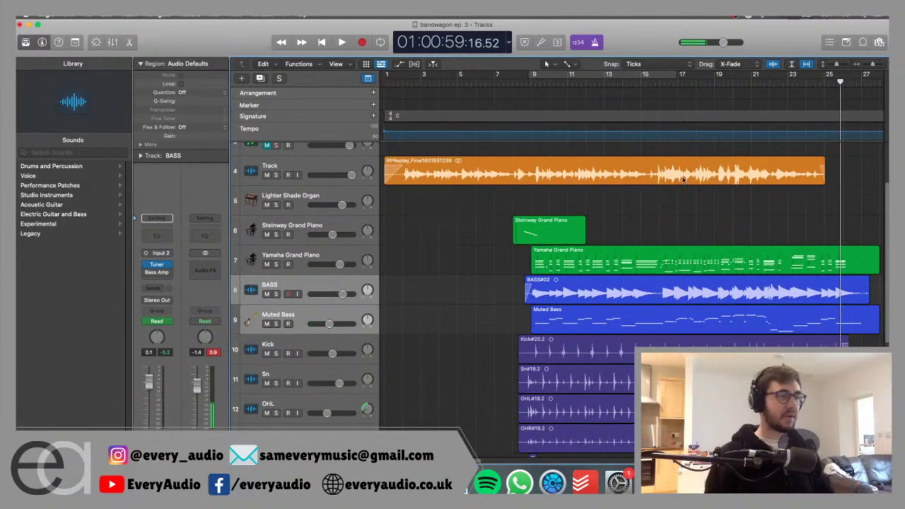
Look over the full track list and replay the arrangement from just after bar 8.
{"action": "left_click", "coordinate": [497, 81]}
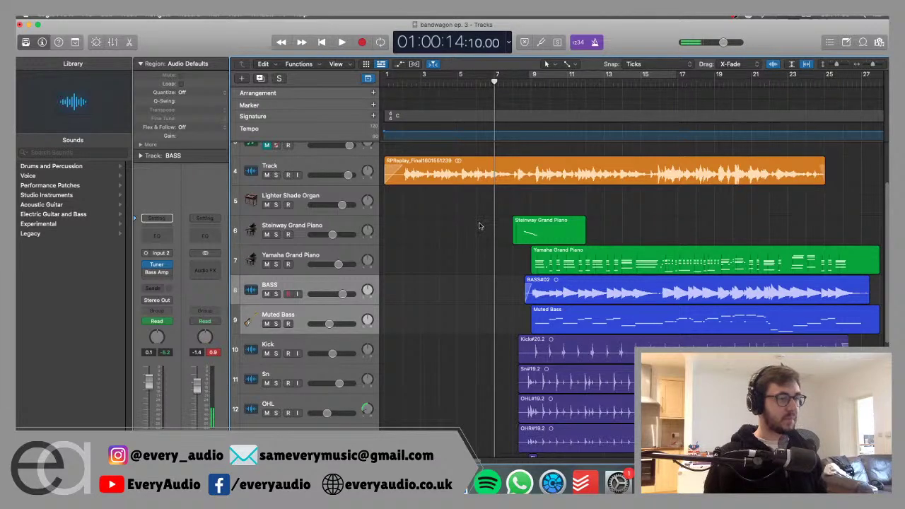
{"action": "scroll", "coordinate": [479, 226], "scroll_direction": "down", "scroll_amount": 5}
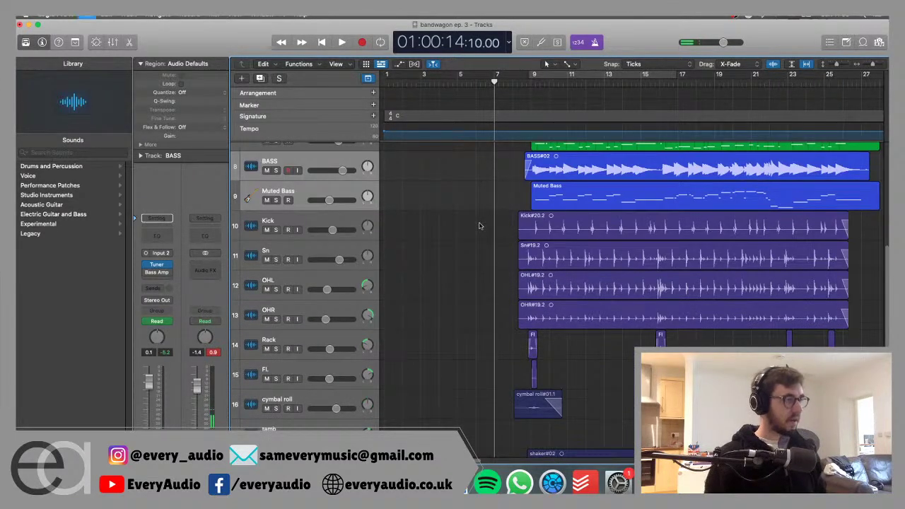
{"action": "scroll", "coordinate": [479, 225], "scroll_direction": "up", "scroll_amount": 8}
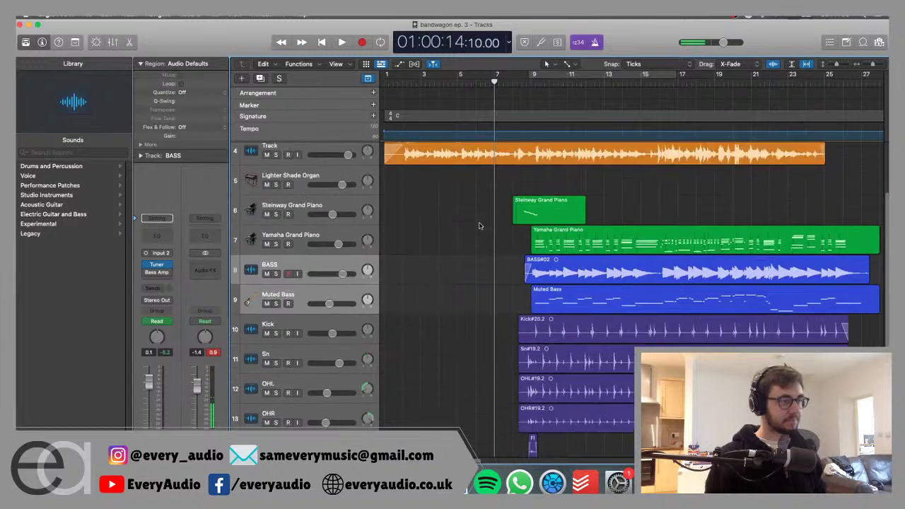
{"action": "scroll", "coordinate": [524, 224], "scroll_direction": "down", "scroll_amount": 7}
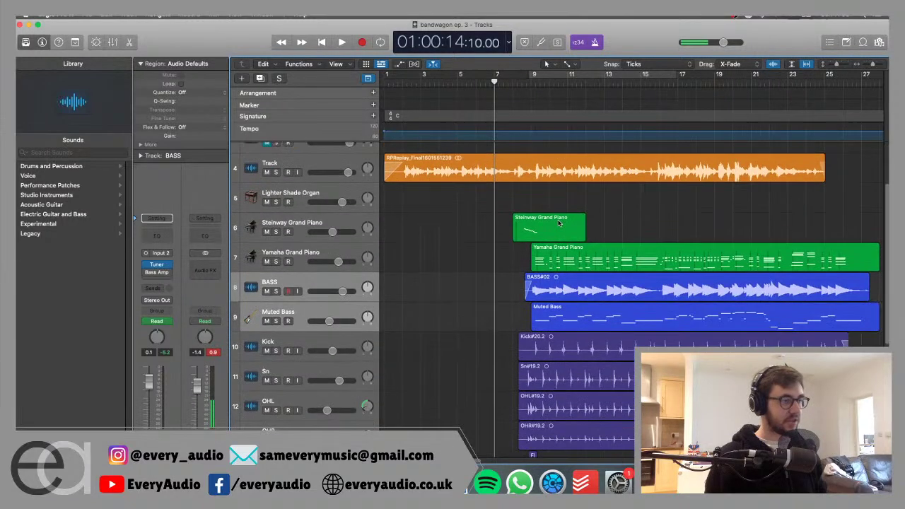
{"action": "scroll", "coordinate": [559, 223], "scroll_direction": "down", "scroll_amount": 3}
{"action": "scroll", "coordinate": [537, 212], "scroll_direction": "up", "scroll_amount": 8}
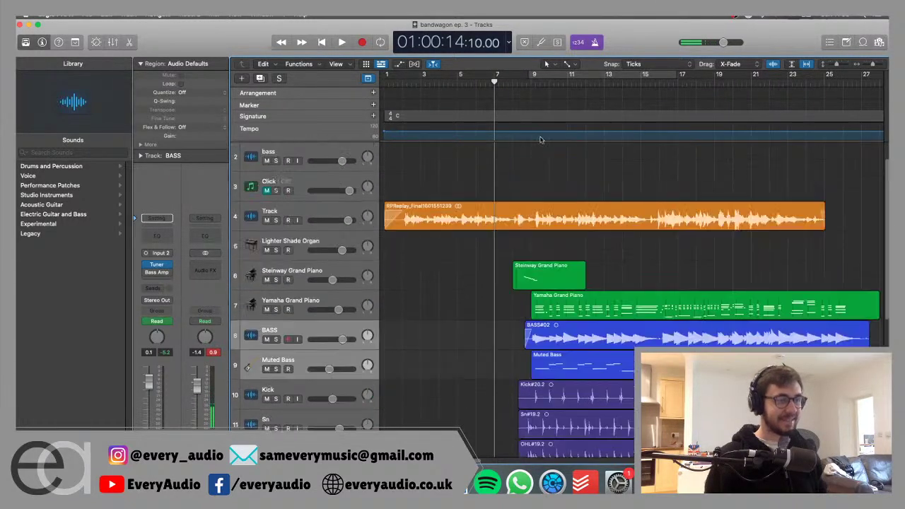
{"action": "left_click", "coordinate": [520, 84]}
{"action": "key", "text": "space"}
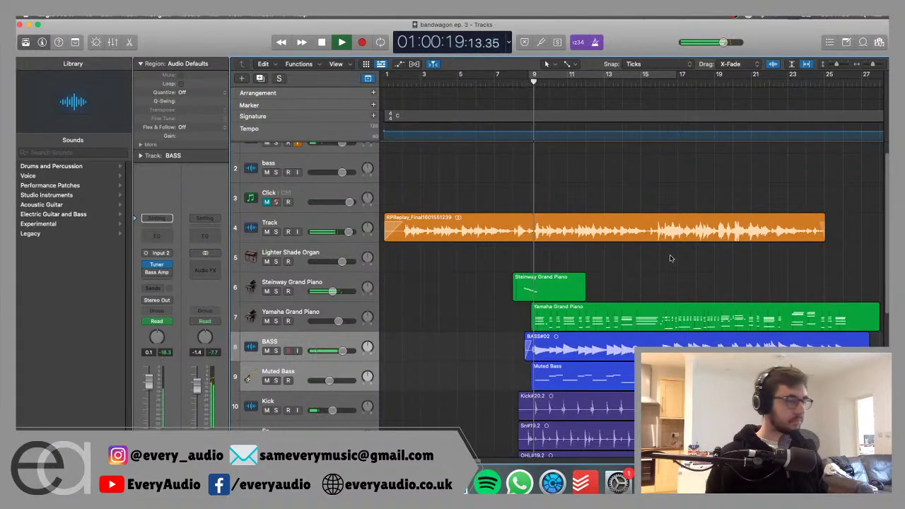
Open Vintage B3 on the Lighter Shade Organ track, pull the first three upper drawbars fully out and extend the second lower drawbar slightly.
{"action": "left_click", "coordinate": [301, 249]}
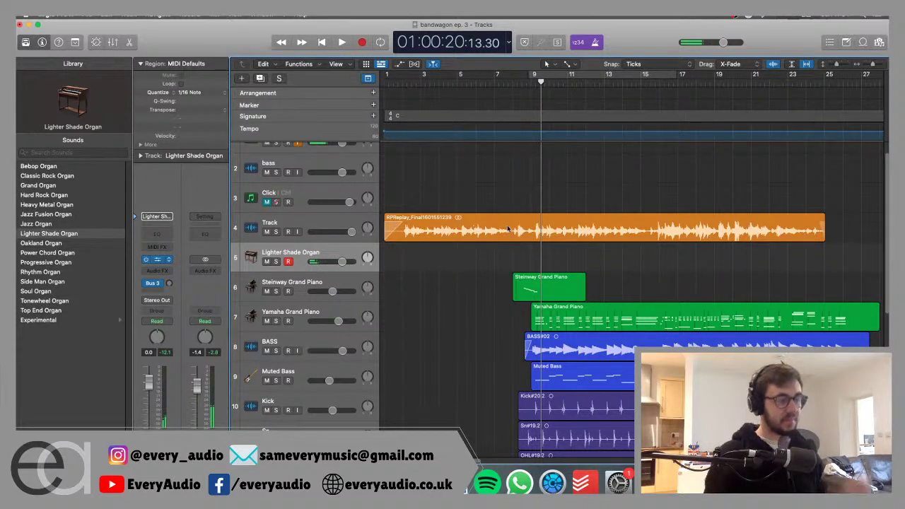
{"action": "left_click_drag", "start_coordinate": [537, 145], "coordinate": [372, 80]}
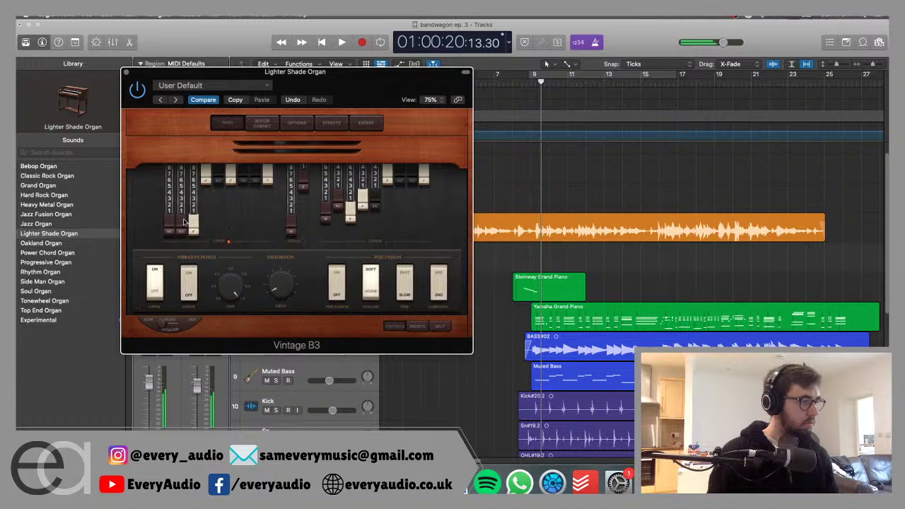
{"action": "mouse_move", "coordinate": [193, 225]}
{"action": "left_mouse_down"}
{"action": "mouse_move", "coordinate": [193, 209]}
{"action": "mouse_move", "coordinate": [171, 211]}
{"action": "left_mouse_up"}
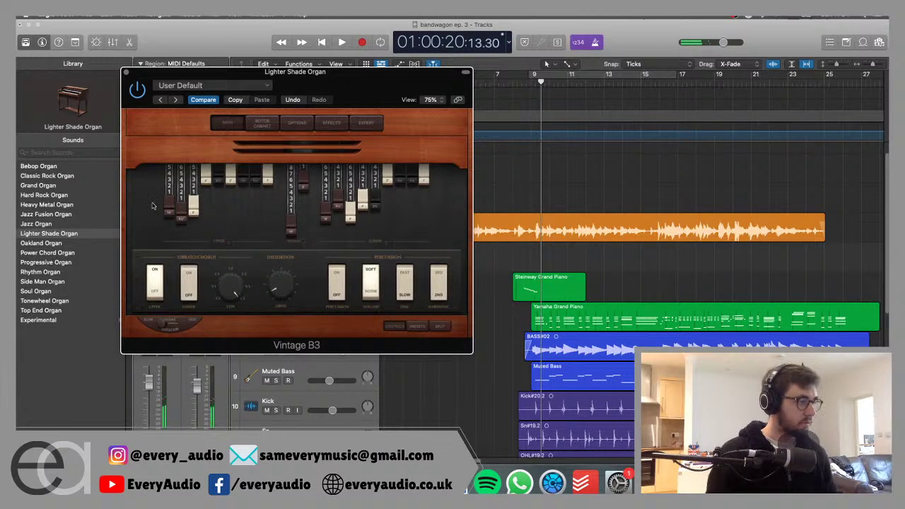
{"action": "left_click_drag", "start_coordinate": [181, 221], "coordinate": [172, 240]}
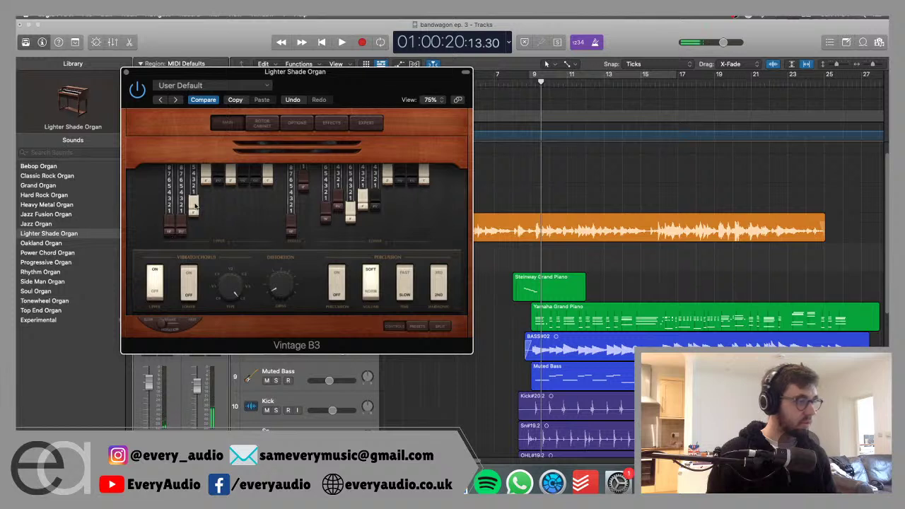
{"action": "left_click_drag", "start_coordinate": [191, 211], "coordinate": [196, 243]}
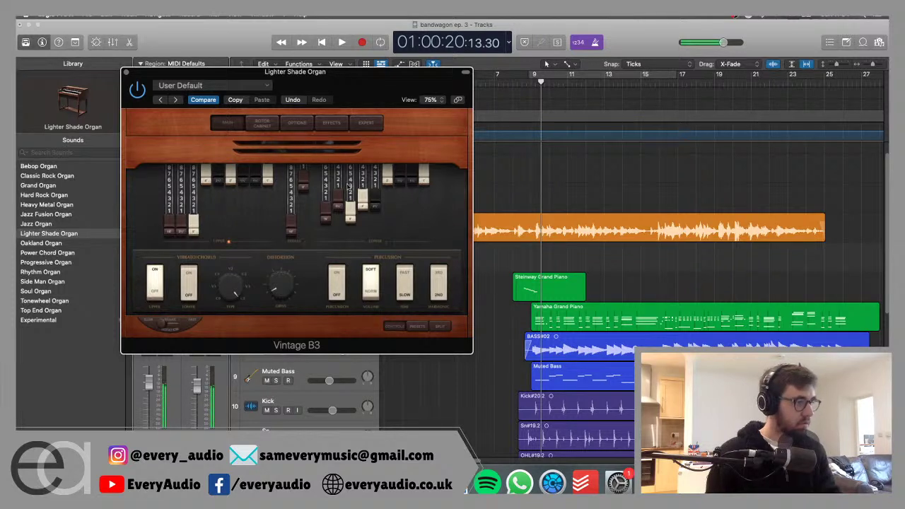
{"action": "mouse_move", "coordinate": [326, 204]}
{"action": "left_mouse_down"}
{"action": "mouse_move", "coordinate": [326, 216]}
{"action": "mouse_move", "coordinate": [338, 215]}
{"action": "mouse_move", "coordinate": [328, 205]}
{"action": "left_mouse_up"}
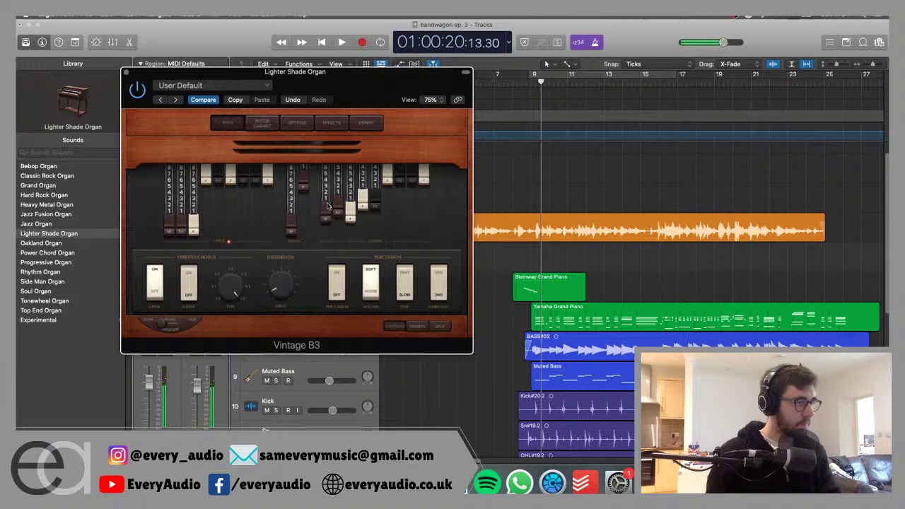
Compare the rotor cabinet off and on and the front and rear mics, keep it on with REAR, turn the mic balance clockwise, and close the plug-in.
{"action": "left_click", "coordinate": [262, 123]}
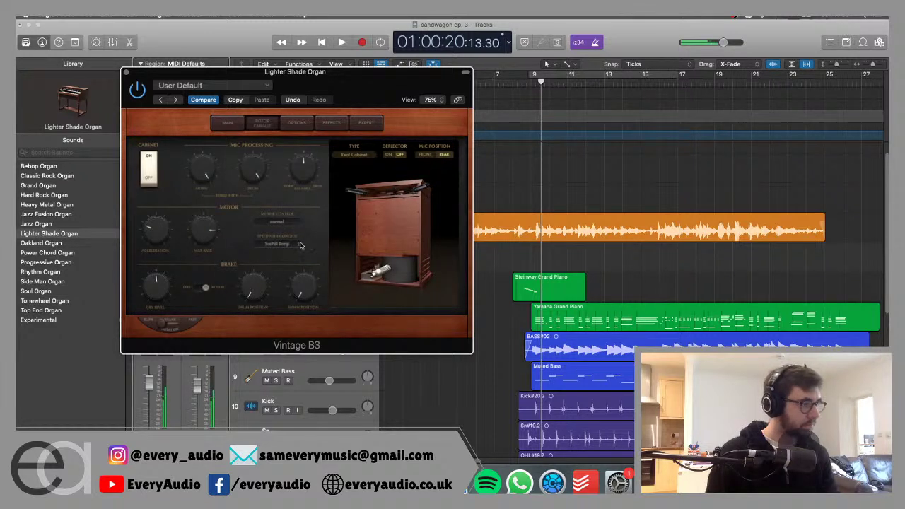
{"action": "left_click", "coordinate": [155, 184]}
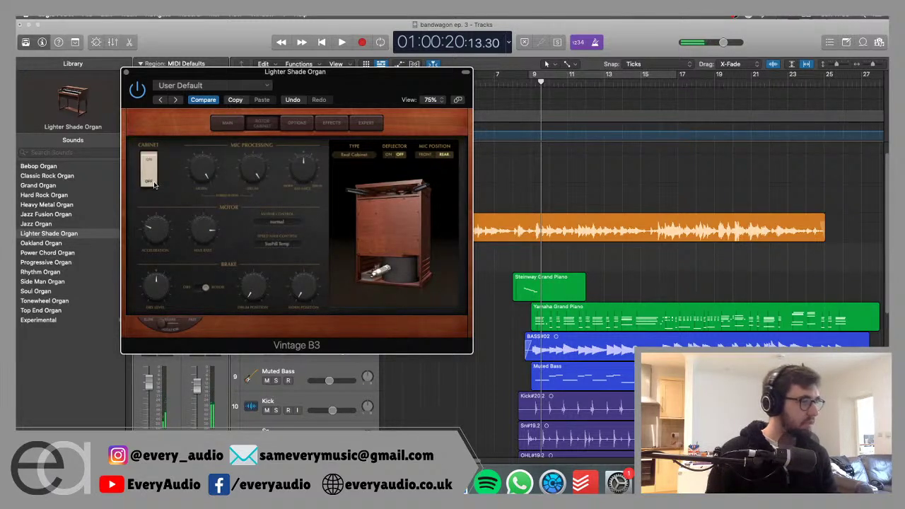
{"action": "left_click", "coordinate": [152, 165]}
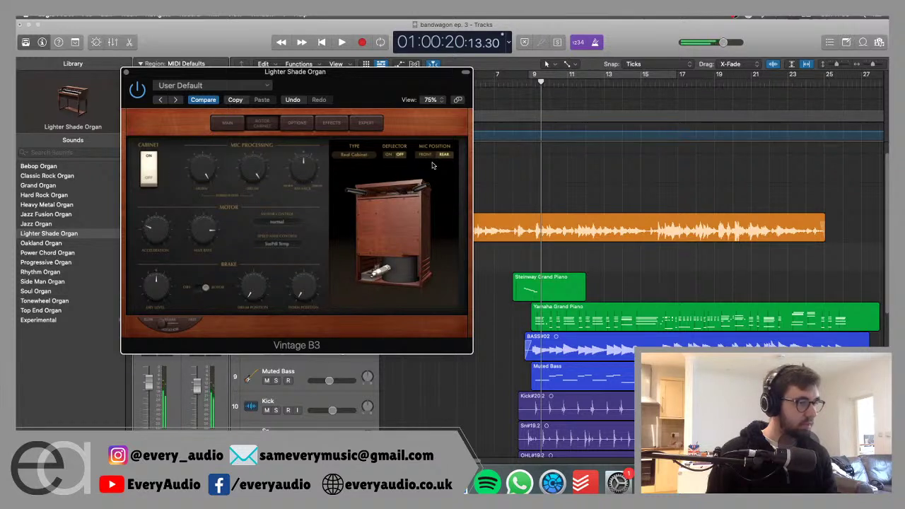
{"action": "left_click", "coordinate": [427, 156]}
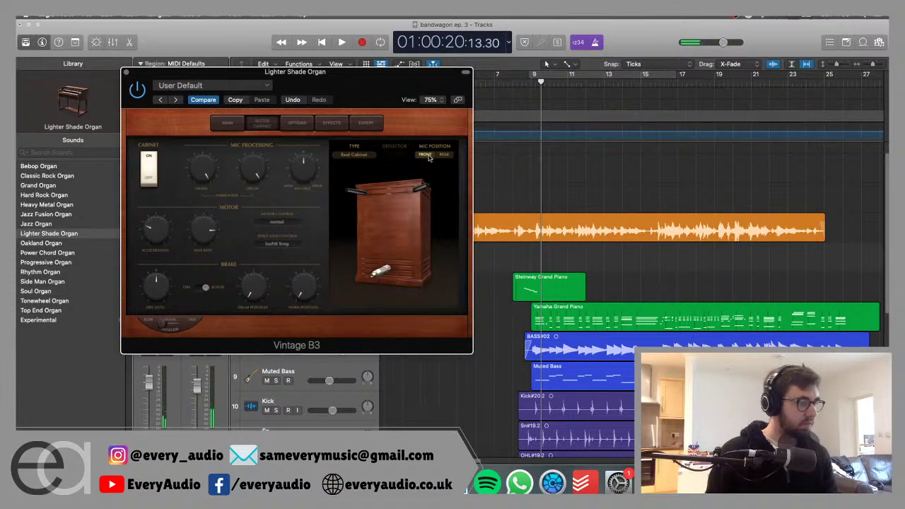
{"action": "left_click", "coordinate": [443, 157]}
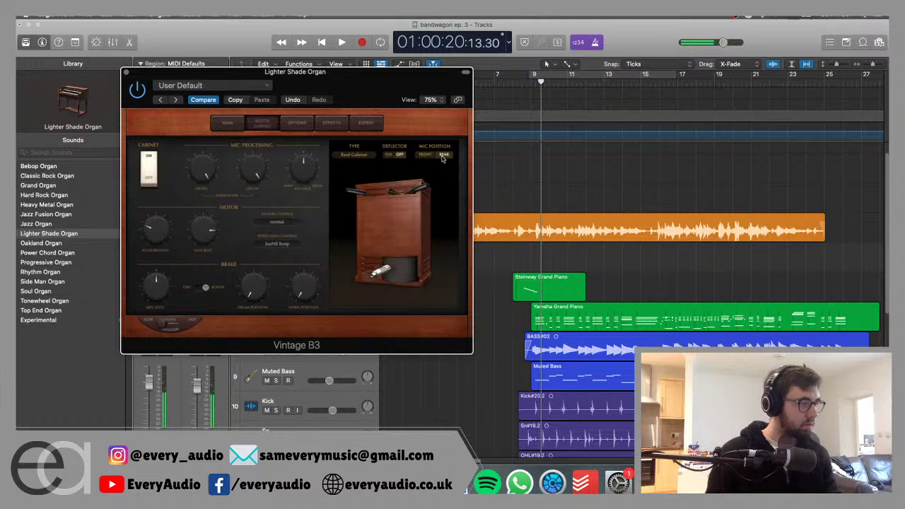
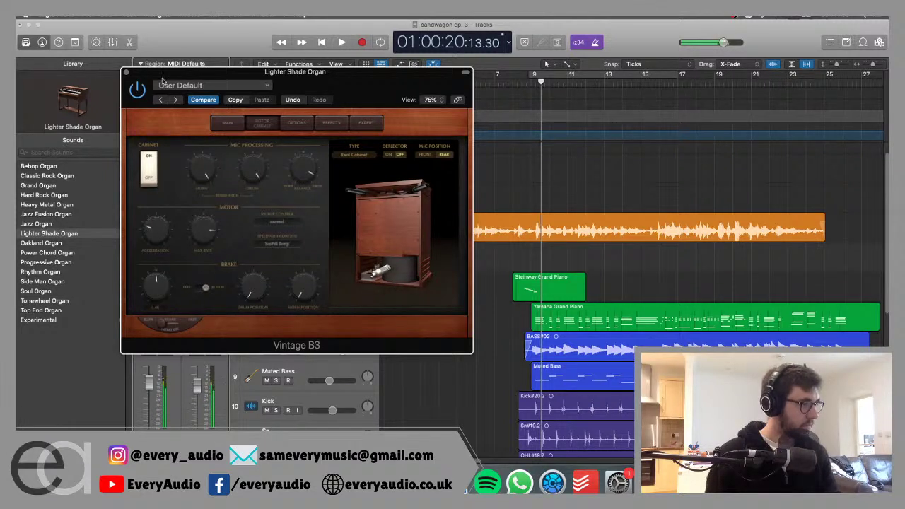
{"action": "key", "text": "super+w"}
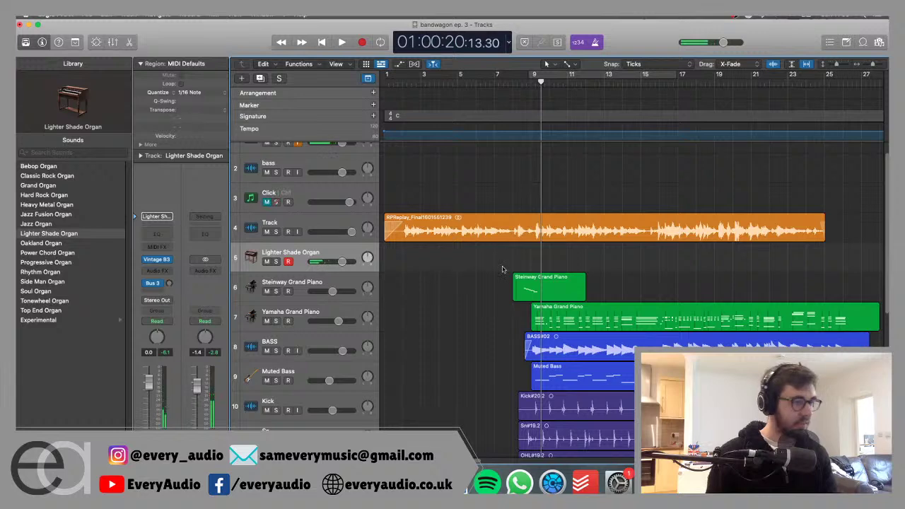
Record an organ take on the Lighter Shade Organ track, starting at about bar 8 and stopping at about bar 22.
{"action": "scroll", "coordinate": [592, 274], "scroll_direction": "down", "scroll_amount": 5}
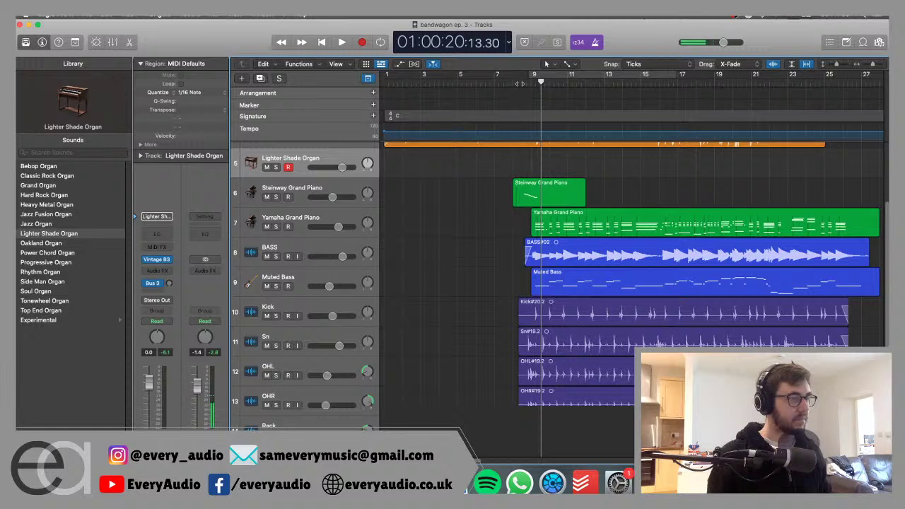
{"action": "left_click", "coordinate": [514, 84]}
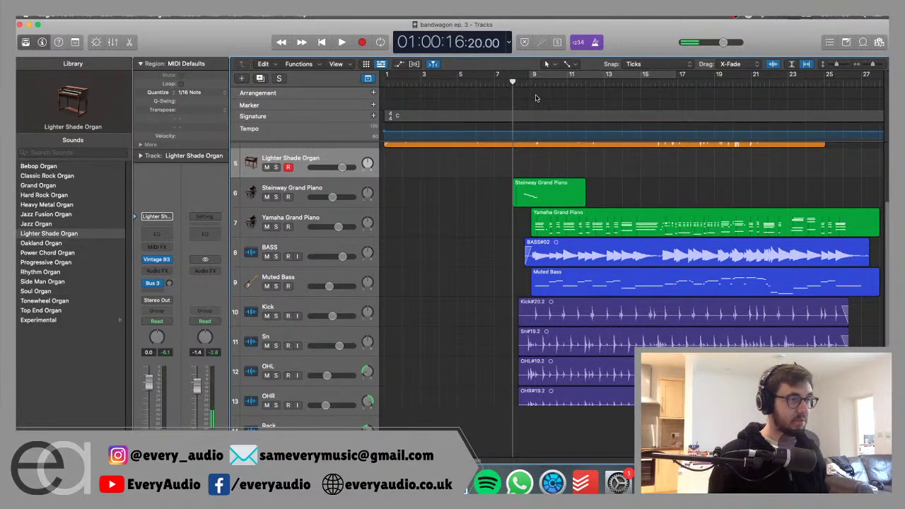
{"action": "scroll", "coordinate": [619, 170], "scroll_direction": "up", "scroll_amount": 1}
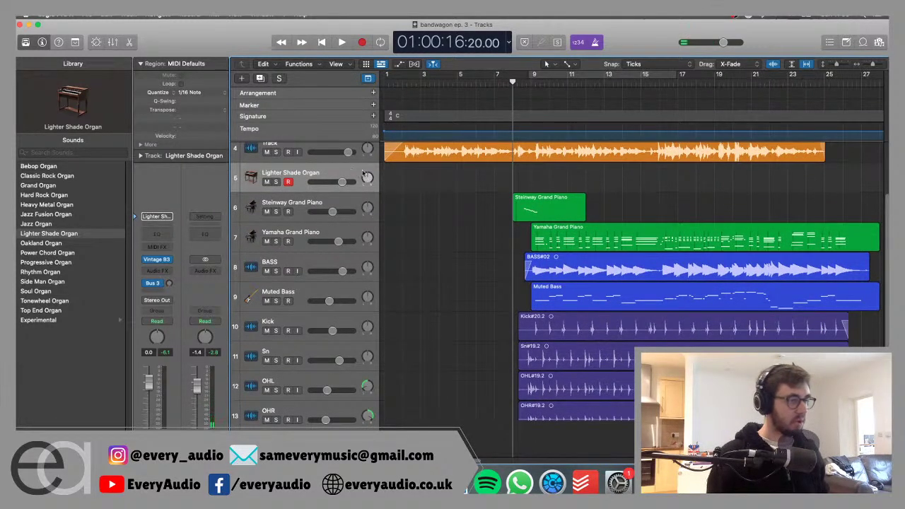
{"action": "scroll", "coordinate": [622, 185], "scroll_direction": "up", "scroll_amount": 1}
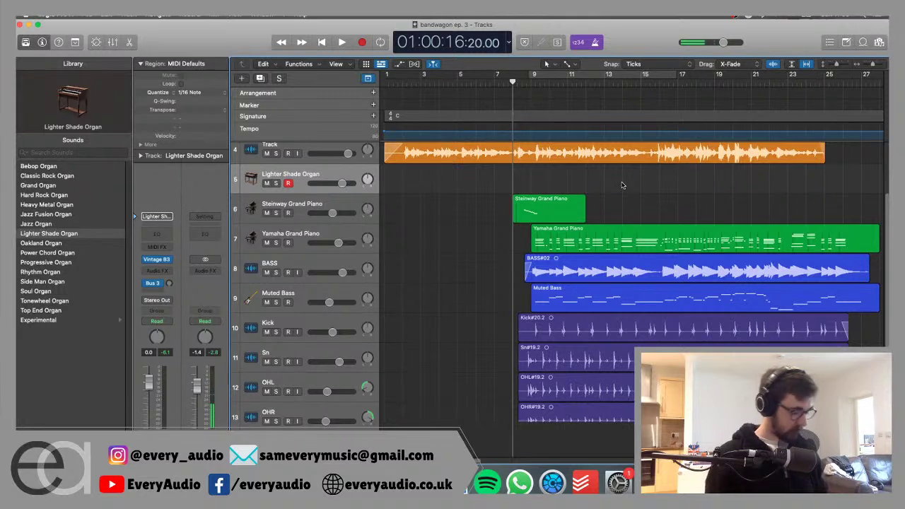
{"action": "key", "text": "r"}
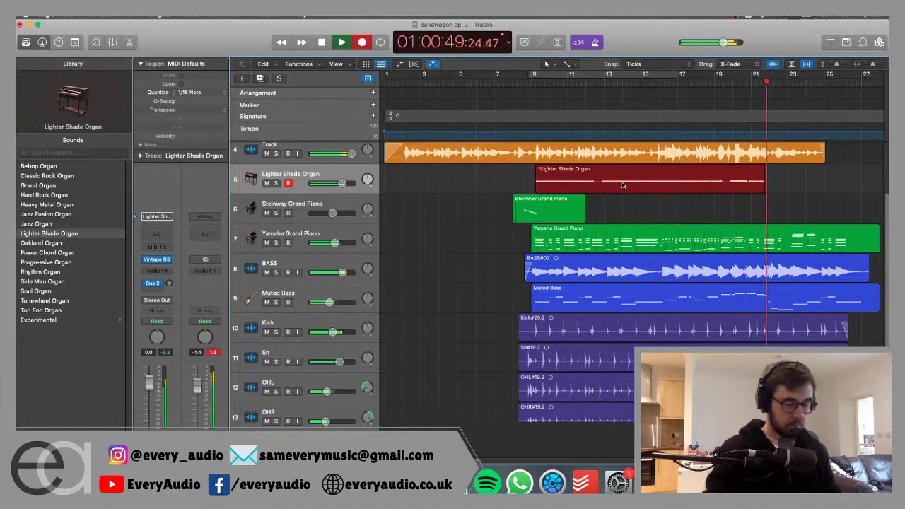
{"action": "key", "text": "space"}
Open the organ take in the Piano Roll, replay from mid-bar 20, delete the G3 note late in bar 21, and return the playhead to mid-bar 20.
{"action": "double_click", "coordinate": [765, 178]}
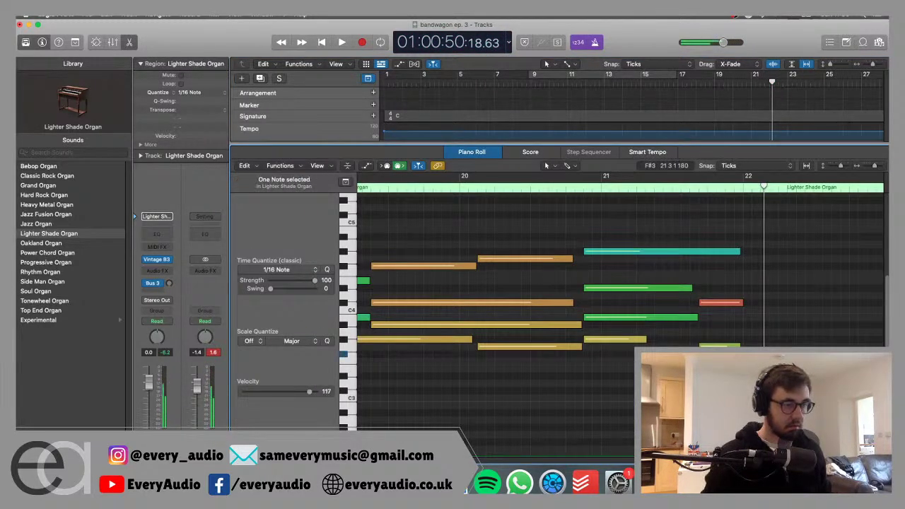
{"action": "left_click", "coordinate": [715, 345]}
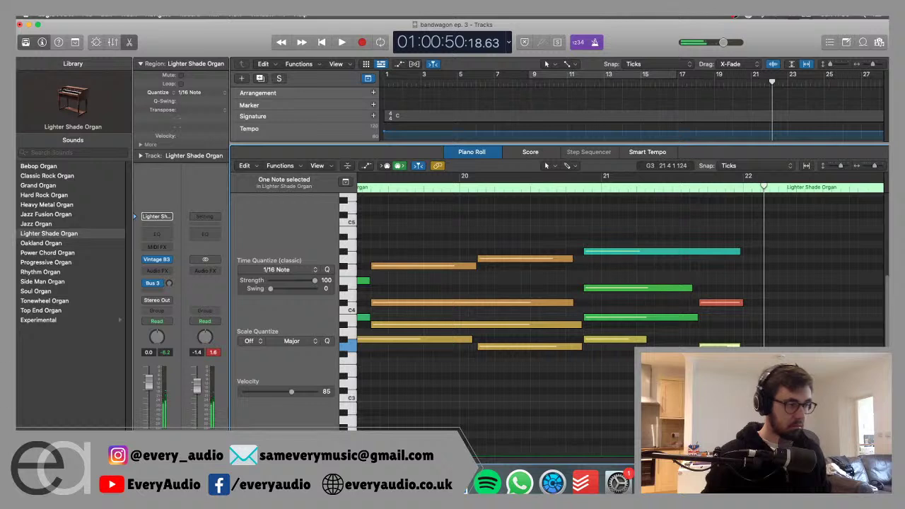
{"action": "double_click", "coordinate": [515, 188]}
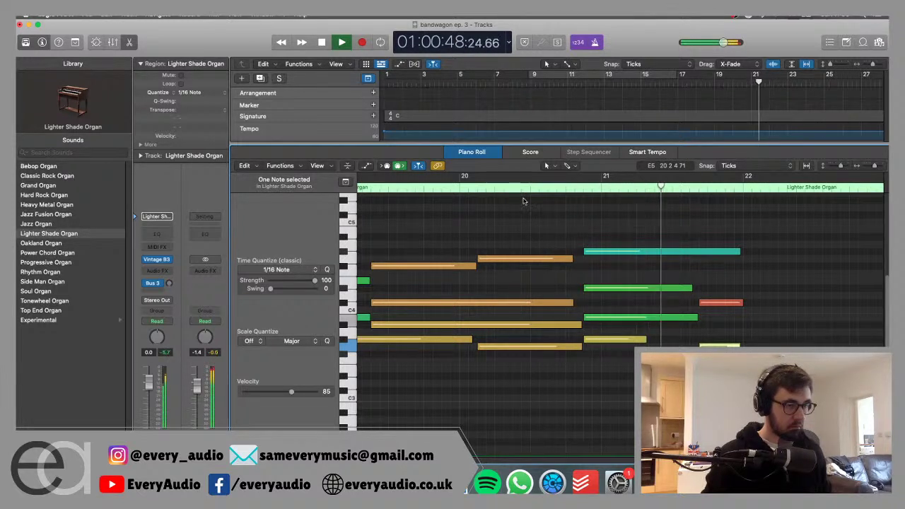
{"action": "key", "text": "space"}
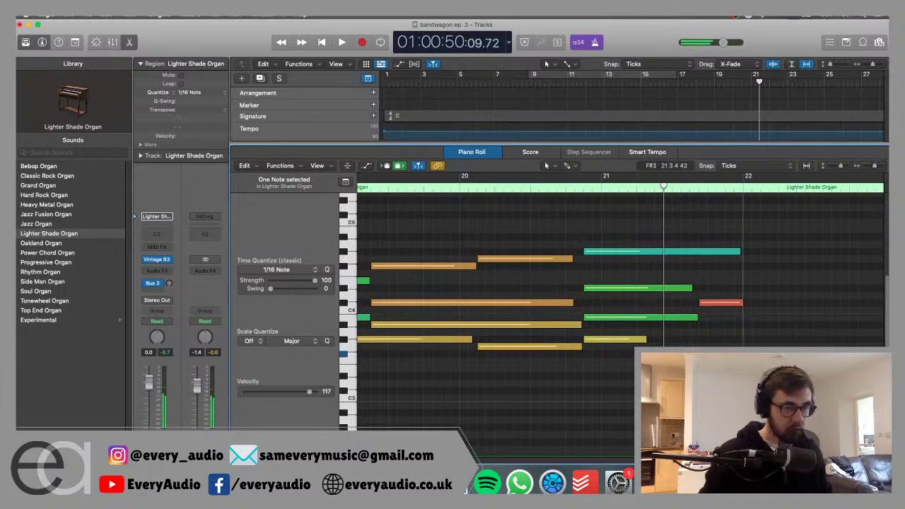
{"action": "left_click", "coordinate": [519, 188]}
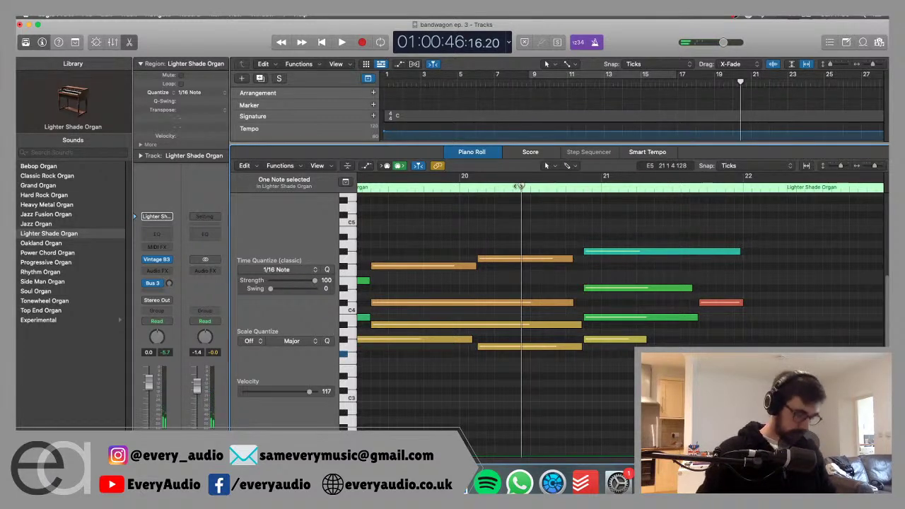
Close the Piano Roll and try recording the Lighter Shade Organ part with playback from about bar 20.
{"action": "key", "text": "e"}
{"action": "scroll", "coordinate": [707, 173], "scroll_direction": "up", "scroll_amount": 1}
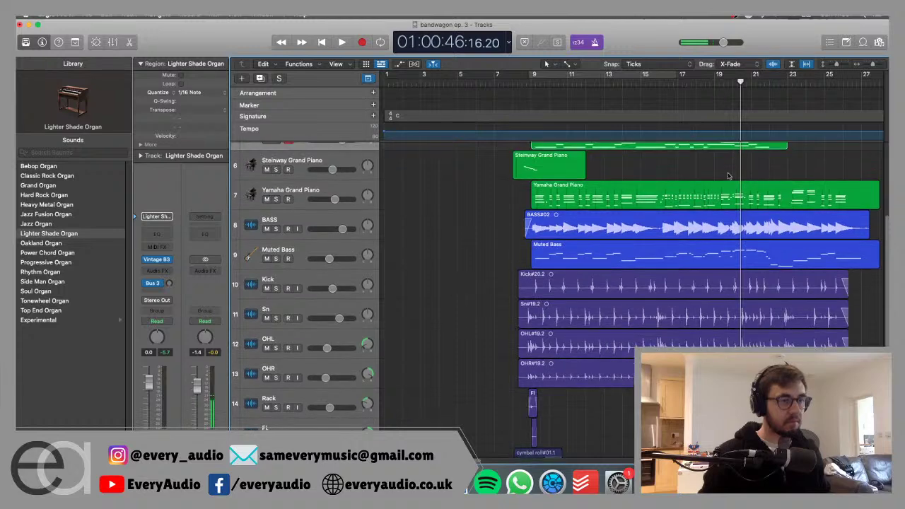
{"action": "scroll", "coordinate": [715, 84], "scroll_direction": "up", "scroll_amount": 3}
{"action": "left_click", "coordinate": [732, 83]}
{"action": "key", "text": "space"}
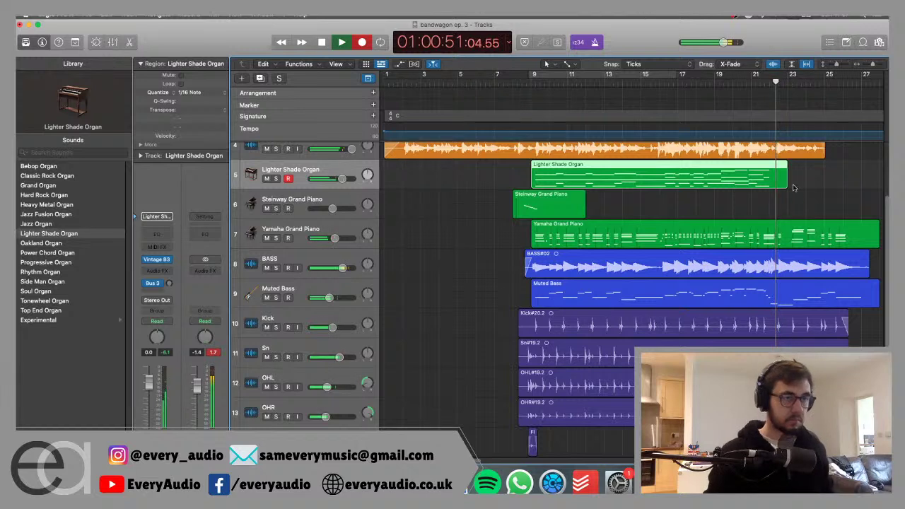
{"action": "key", "text": "space"}
Record a short Lighter Shade Organ overdub from about bar 21 and check its notes in the Piano Roll.
{"action": "left_click", "coordinate": [736, 81]}
{"action": "key", "text": "space"}
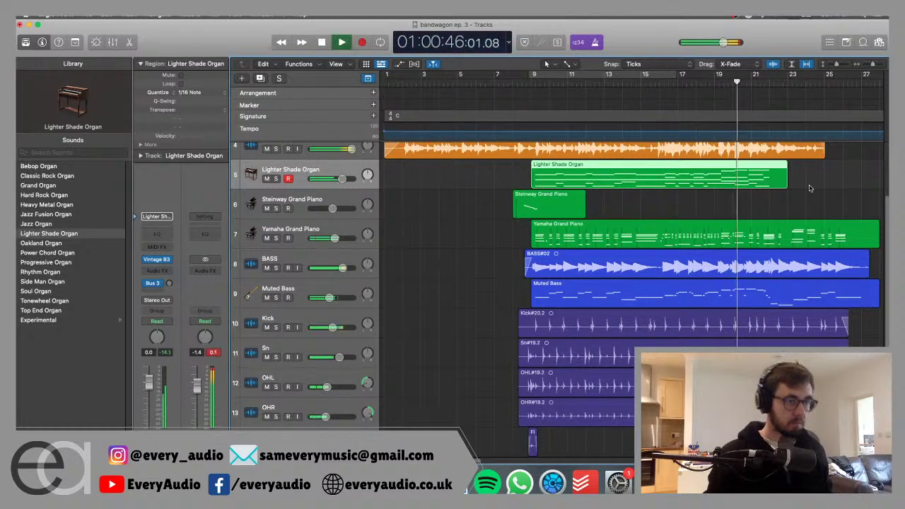
{"action": "left_click", "coordinate": [810, 189]}
{"action": "key", "text": "r"}
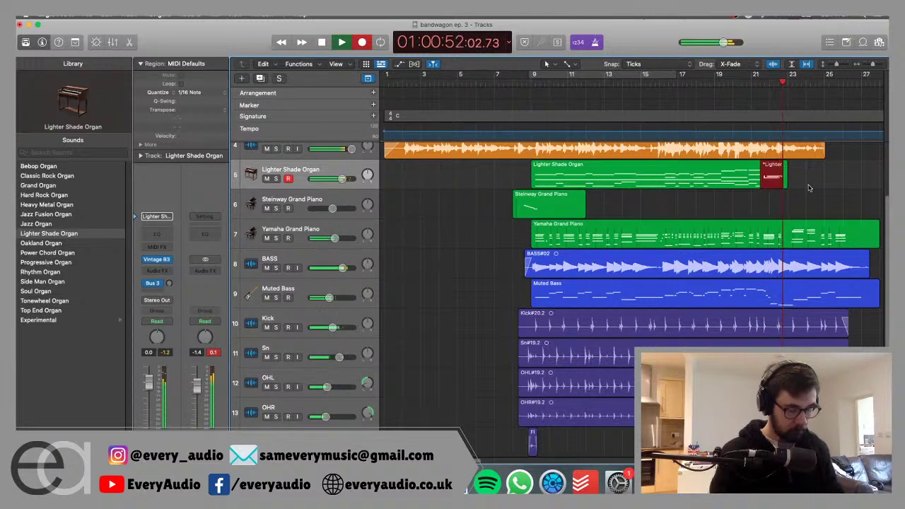
{"action": "key", "text": "space"}
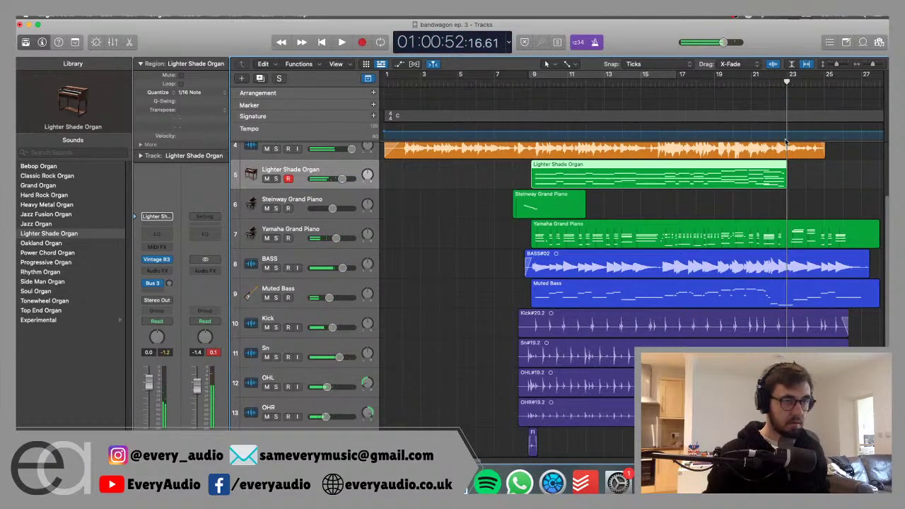
{"action": "double_click", "coordinate": [780, 177]}
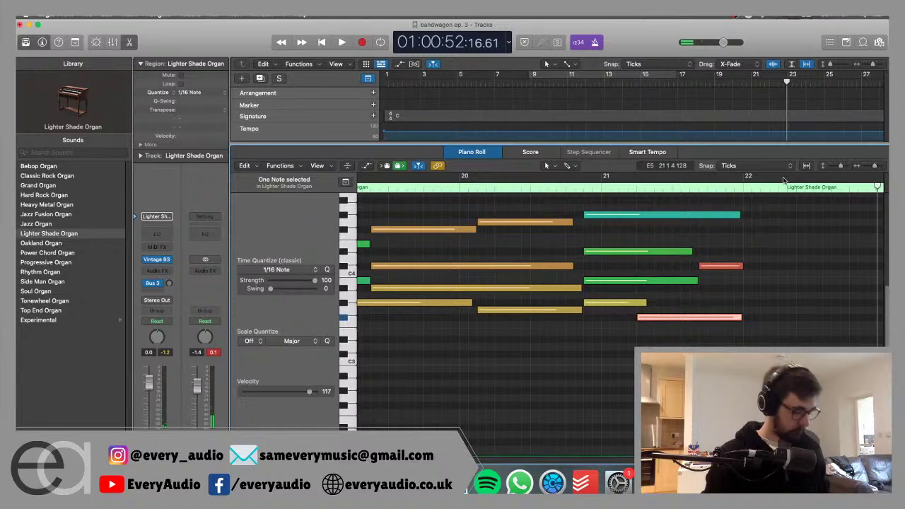
{"action": "key", "text": "e"}
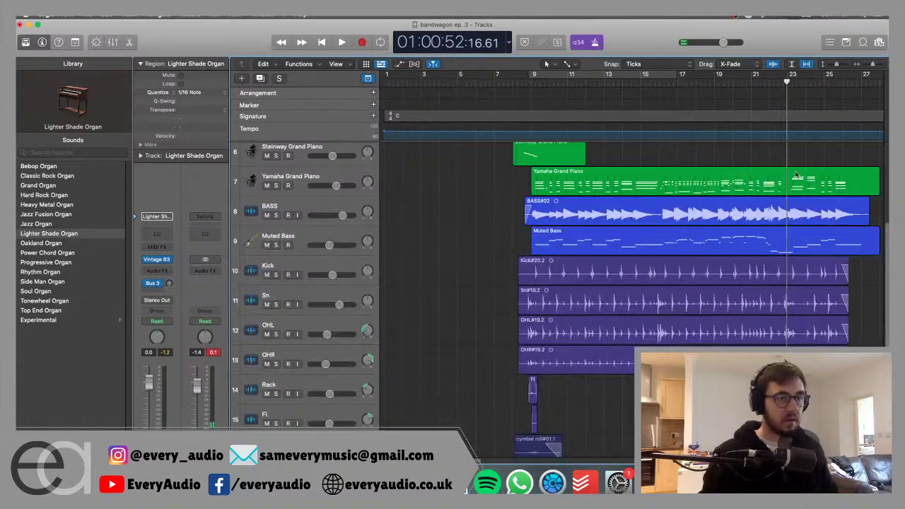
Trim the Lighter Shade Organ region's end back to about bar 20.5 and record a new organ part up to about bar 27.
{"action": "scroll", "coordinate": [792, 179], "scroll_direction": "up", "scroll_amount": 2}
{"action": "left_click_drag", "start_coordinate": [786, 199], "coordinate": [749, 197]}
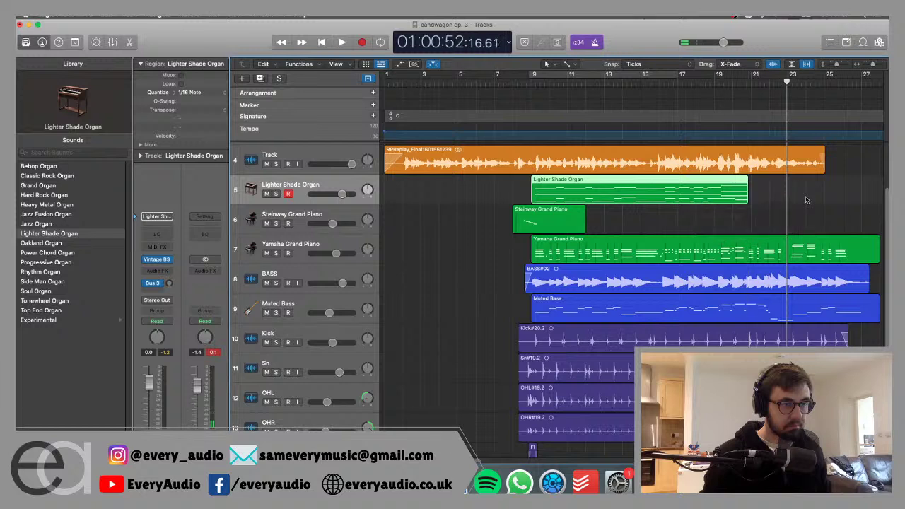
{"action": "left_click", "coordinate": [806, 198]}
{"action": "left_click", "coordinate": [717, 83]}
{"action": "key", "text": "space"}
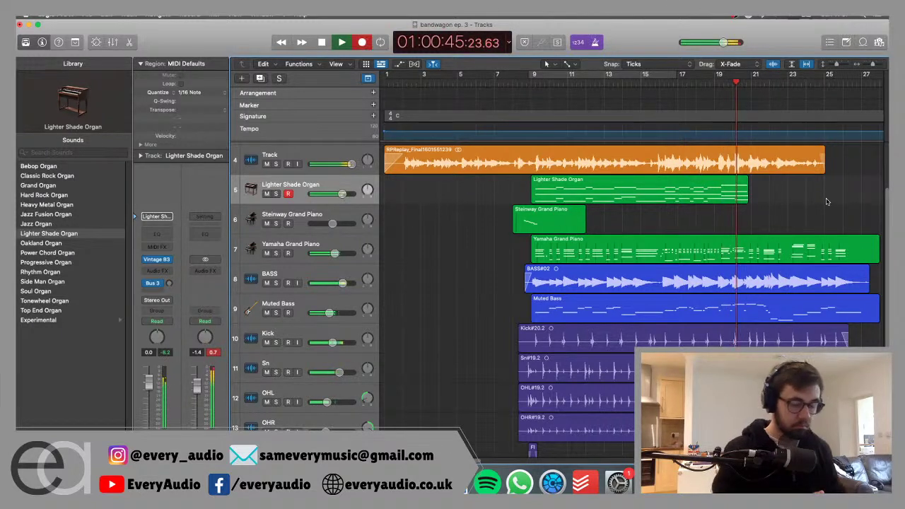
{"action": "key", "text": "r"}
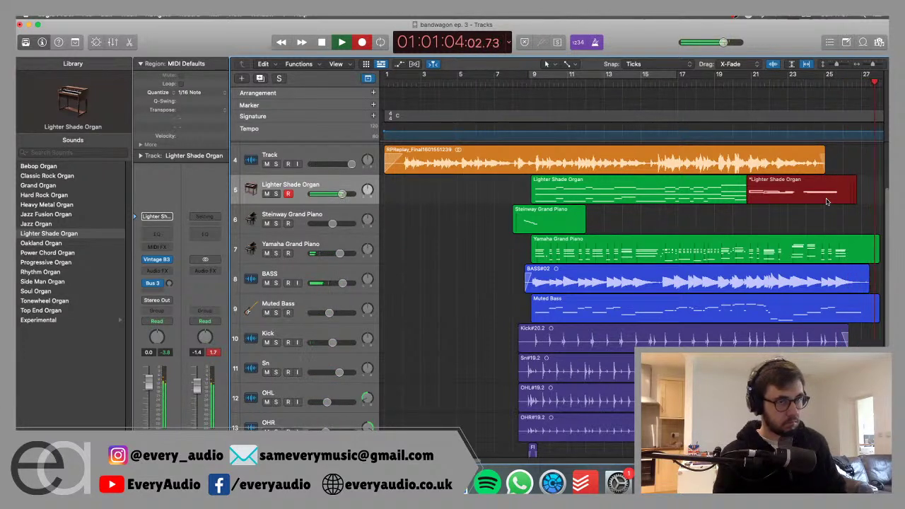
{"action": "key", "text": "space"}
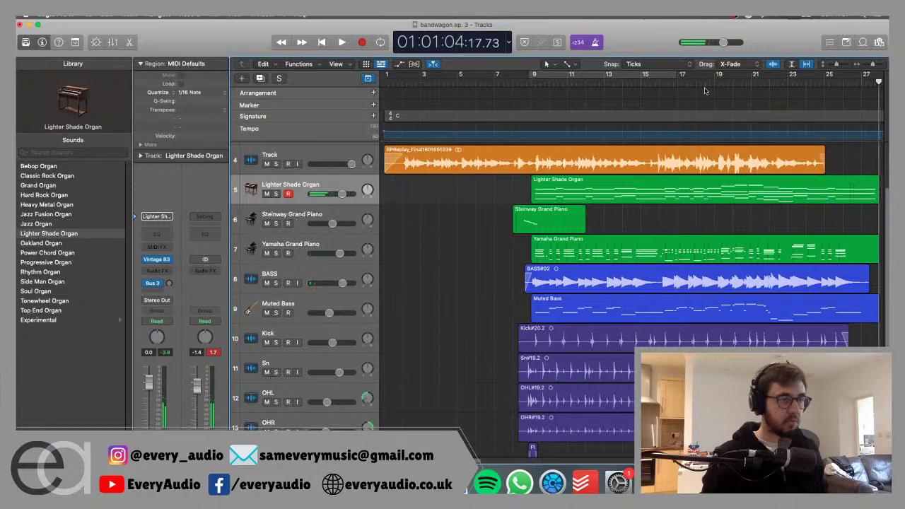
Lower the Lighter Shade Organ track's volume to -10.0 dB, auditioning the level during playback.
{"action": "left_click_drag", "start_coordinate": [345, 196], "coordinate": [340, 195]}
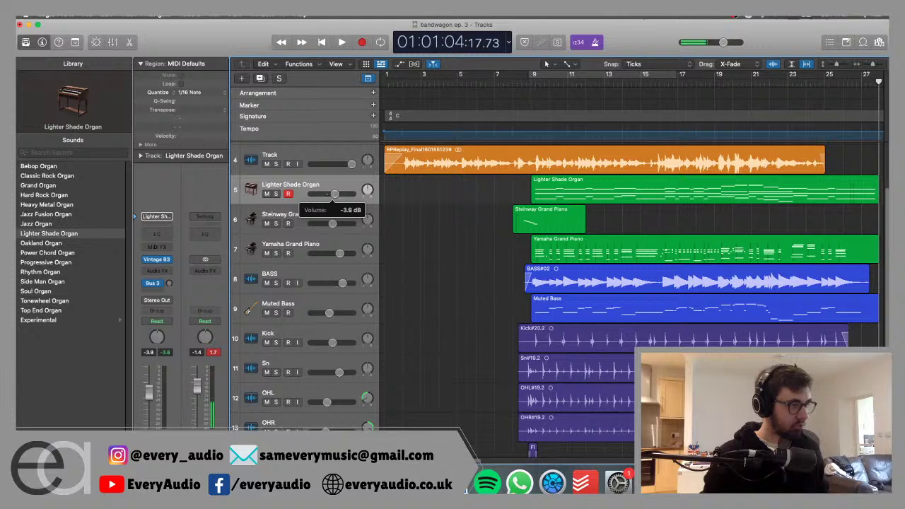
{"action": "key", "text": "space"}
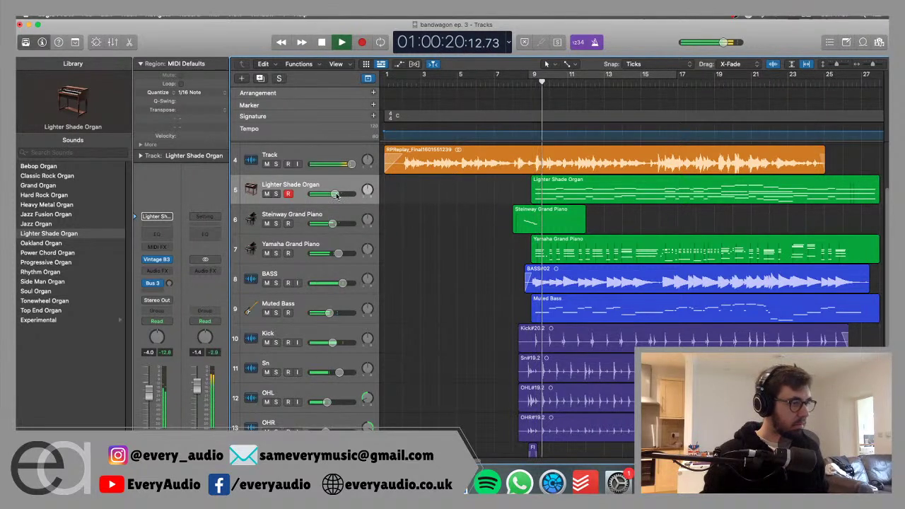
{"action": "left_click_drag", "start_coordinate": [337, 195], "coordinate": [317, 196]}
{"action": "key", "text": "space"}
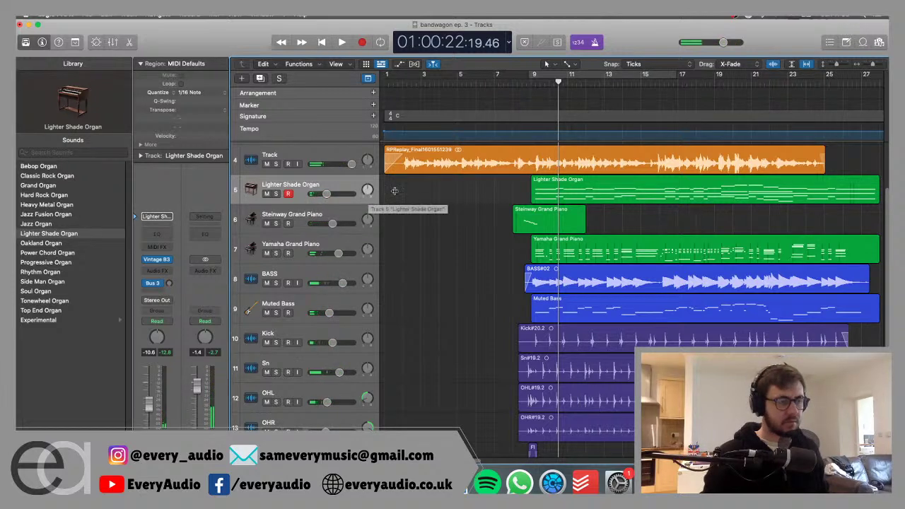
{"action": "left_click", "coordinate": [318, 195]}
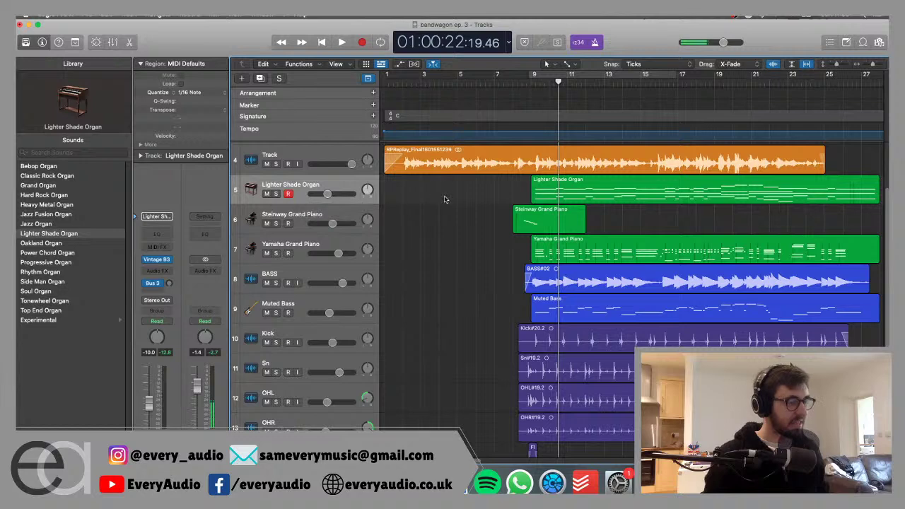
Play from bar 9 and set the Lighter Shade Organ track's volume to -11.0 dB and its pan to -46.
{"action": "scroll", "coordinate": [450, 198], "scroll_direction": "down", "scroll_amount": 2}
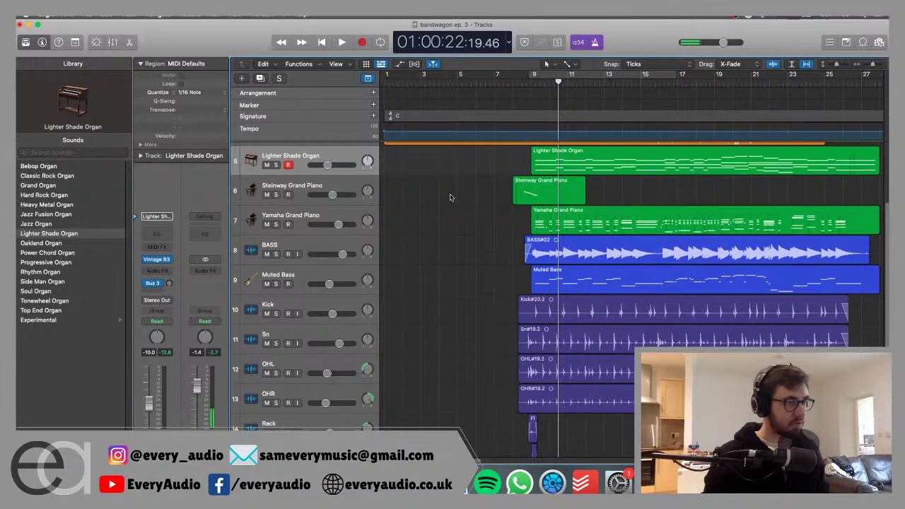
{"action": "scroll", "coordinate": [633, 184], "scroll_direction": "up", "scroll_amount": 1}
{"action": "left_click", "coordinate": [530, 82]}
{"action": "key", "text": "space"}
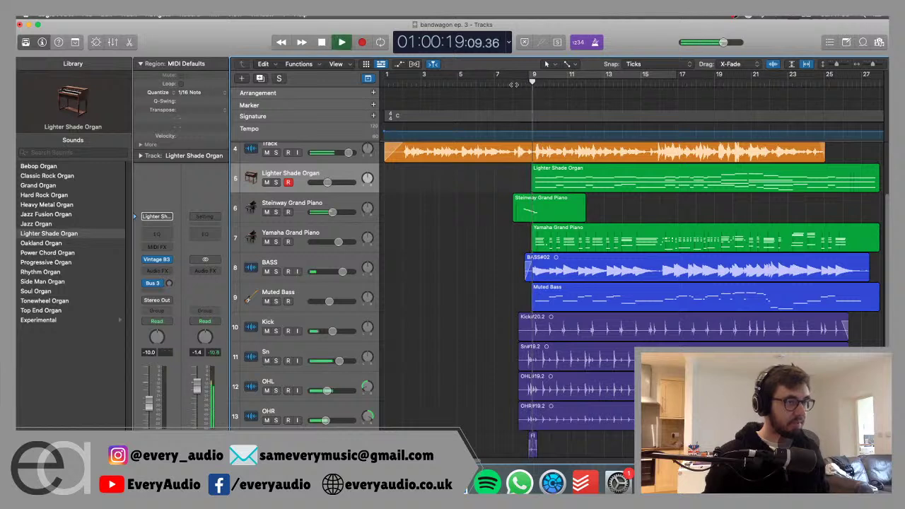
{"action": "left_click_drag", "start_coordinate": [327, 182], "coordinate": [367, 195]}
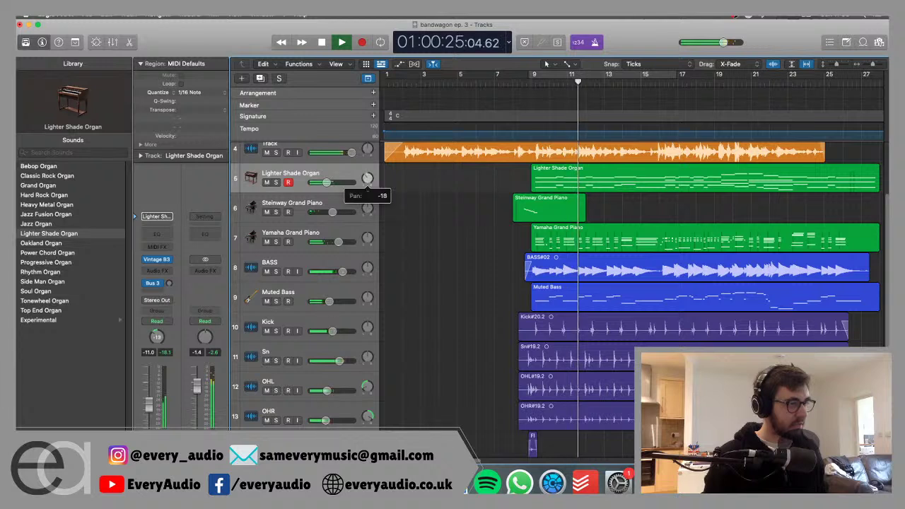
{"action": "key", "text": "space"}
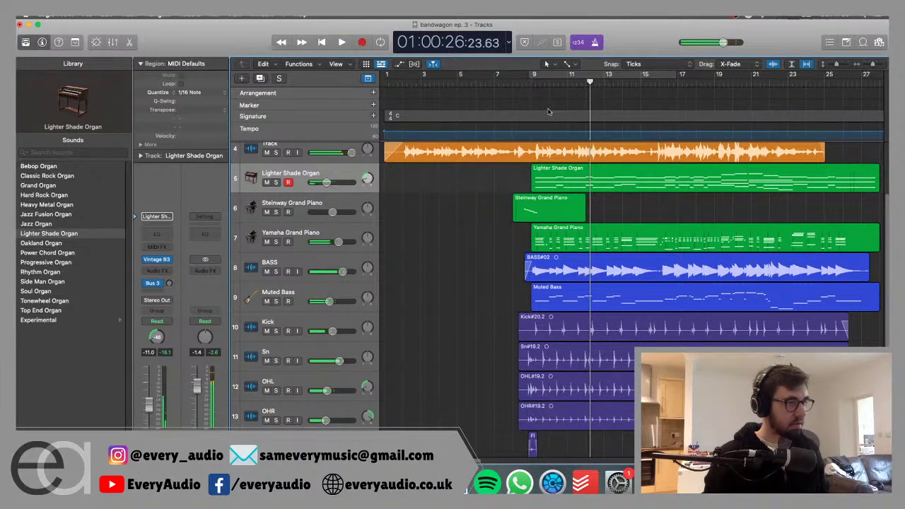
Audition the Lighter Shade Organ from bar 9, briefly soloed, set its pan to -30, and save the project.
{"action": "left_click", "coordinate": [531, 84]}
{"action": "key", "text": "space"}
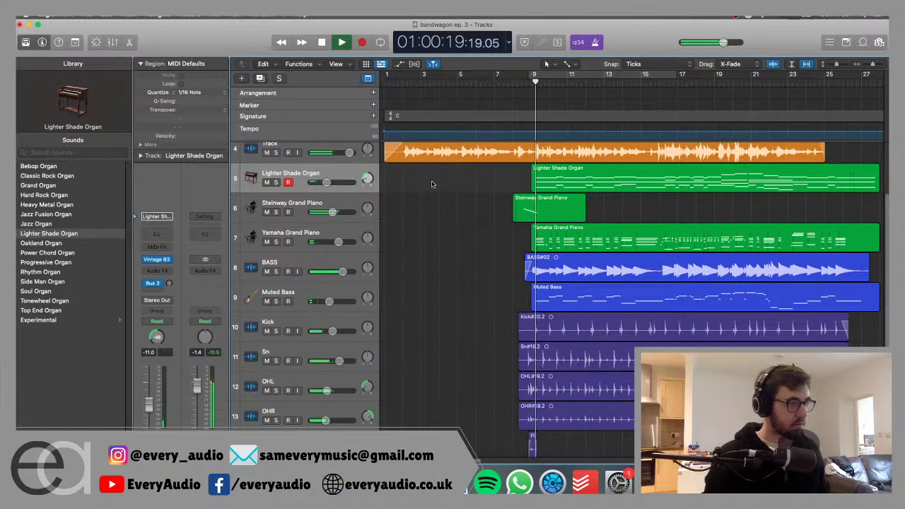
{"action": "left_click", "coordinate": [276, 183]}
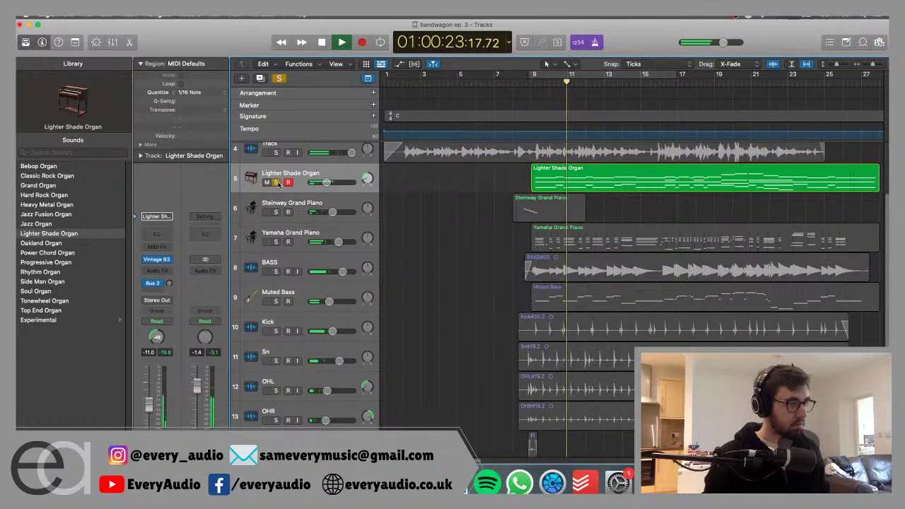
{"action": "left_click", "coordinate": [277, 182]}
{"action": "mouse_move", "coordinate": [367, 177]}
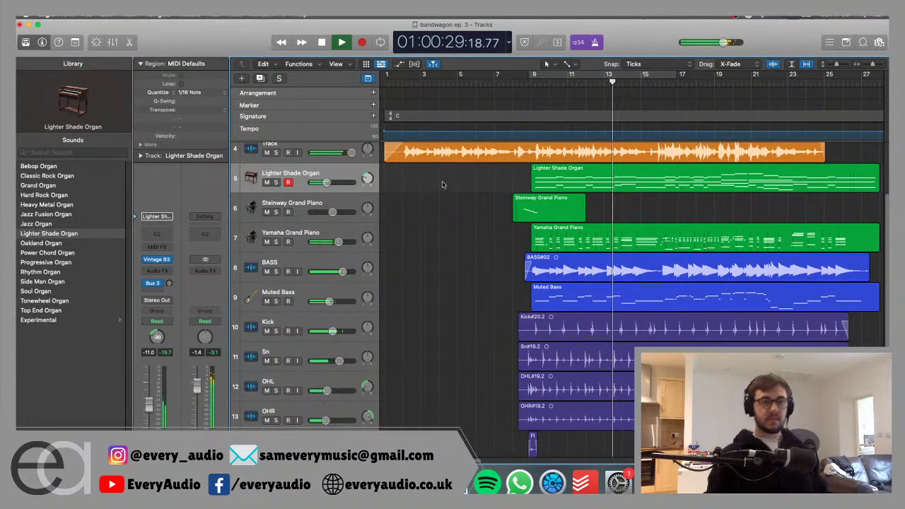
{"action": "key", "text": "space"}
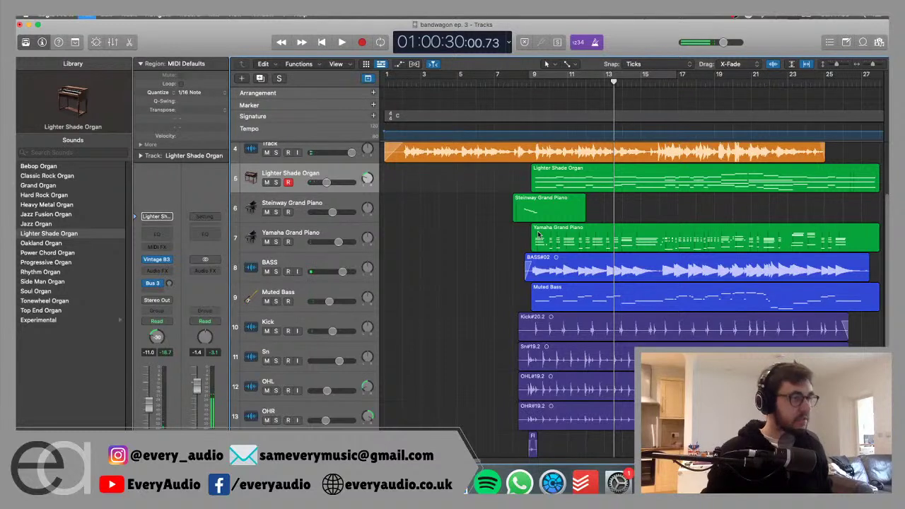
{"action": "key", "text": "cmd+s"}
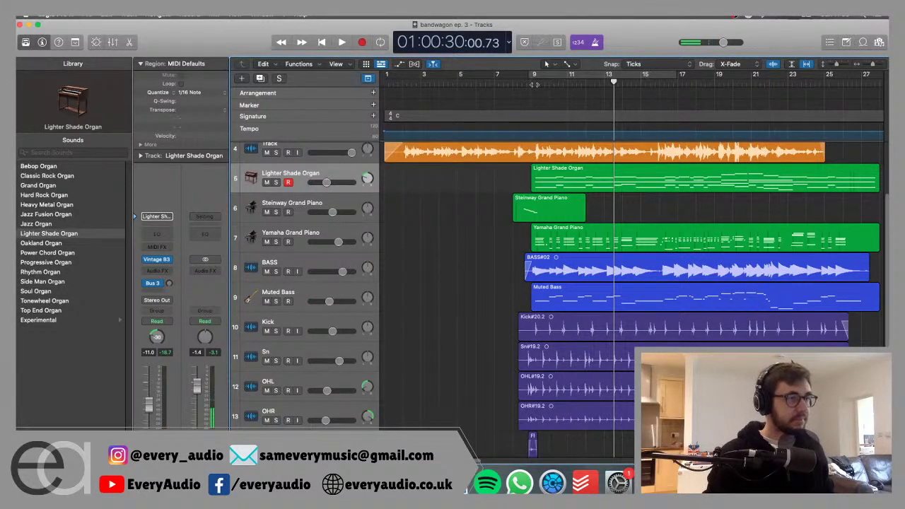
Lower the BASS and Muted Bass tracks' volumes together during playback, bringing Muted Bass to -9.6 dB.
{"action": "key", "text": "space"}
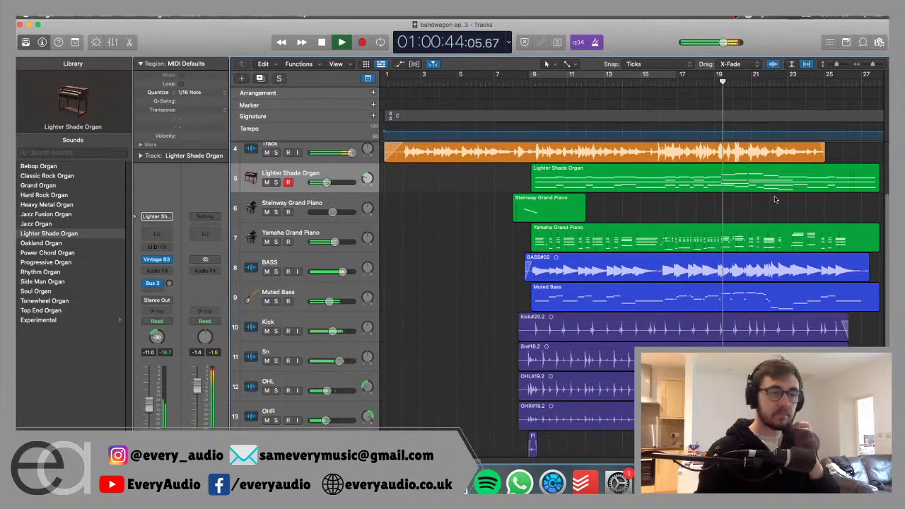
{"action": "left_click", "coordinate": [325, 265]}
{"action": "left_click", "coordinate": [329, 302], "text": "shift"}
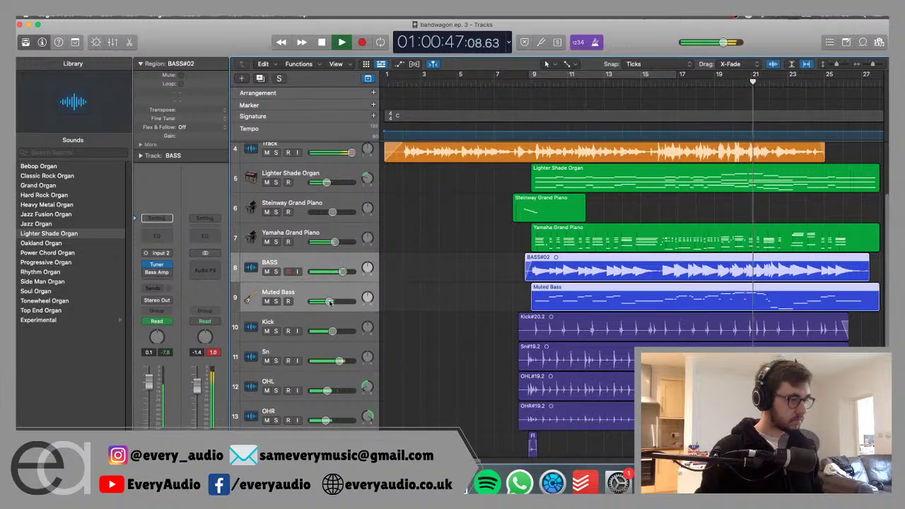
{"action": "left_click_drag", "start_coordinate": [328, 302], "coordinate": [326, 302]}
{"action": "left_click", "coordinate": [440, 259]}
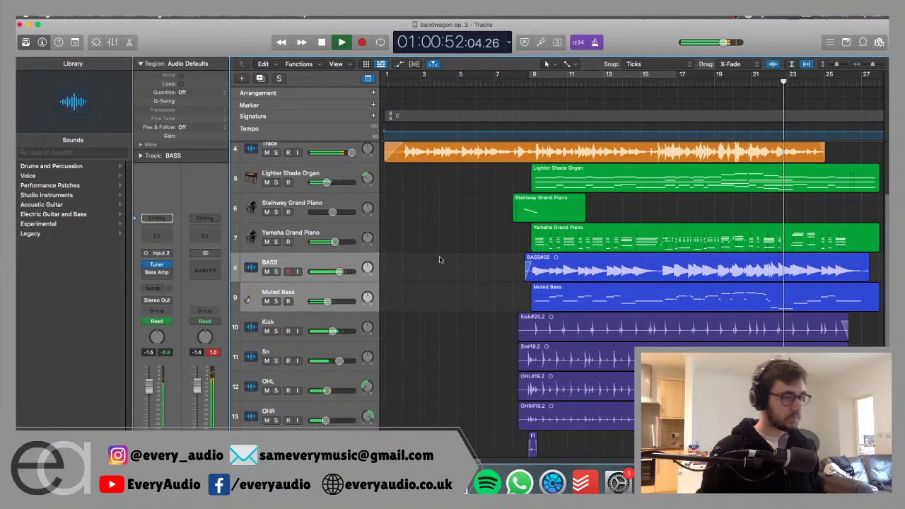
{"action": "scroll", "coordinate": [448, 258], "scroll_direction": "up", "scroll_amount": 1}
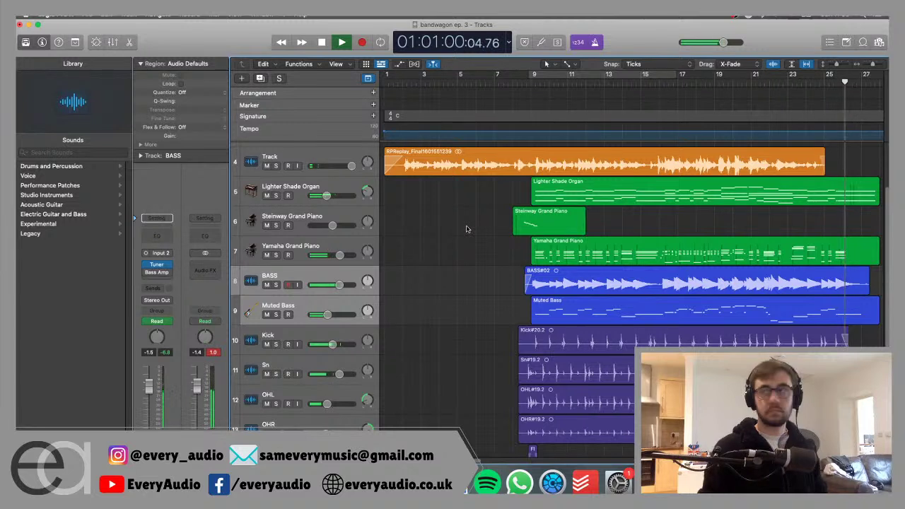
{"action": "key", "text": "space"}
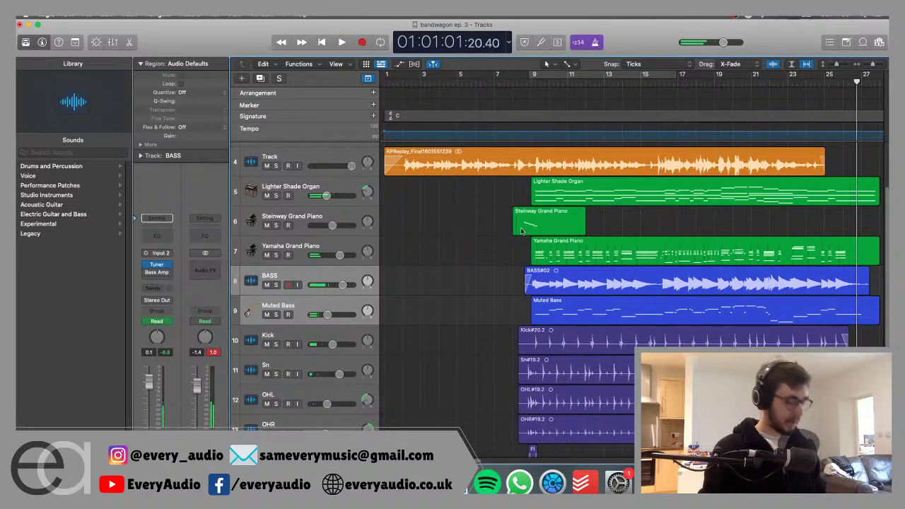
Automate a volume fade on the Lighter Shade Organ from -11.0 dB at about bar 25 to about -36.2 dB at the region's end.
{"action": "scroll", "coordinate": [596, 225], "scroll_direction": "right", "scroll_amount": 3}
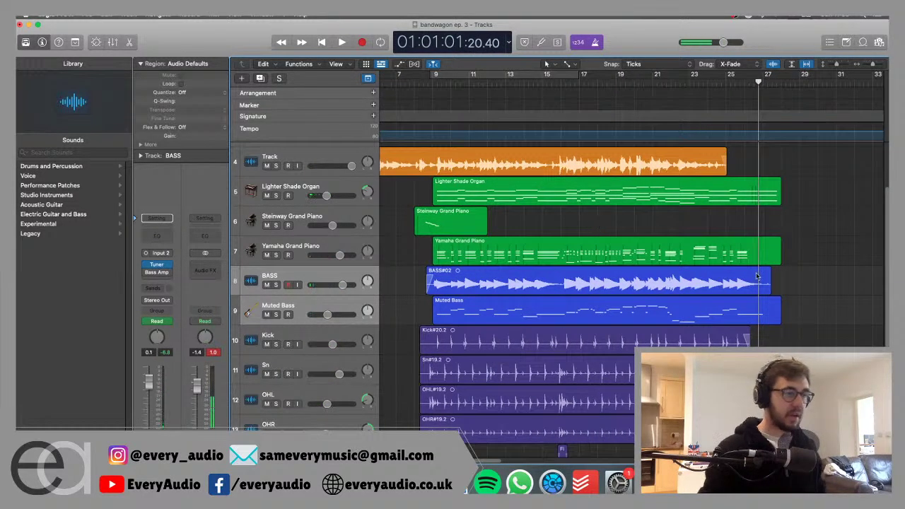
{"action": "left_click", "coordinate": [730, 197]}
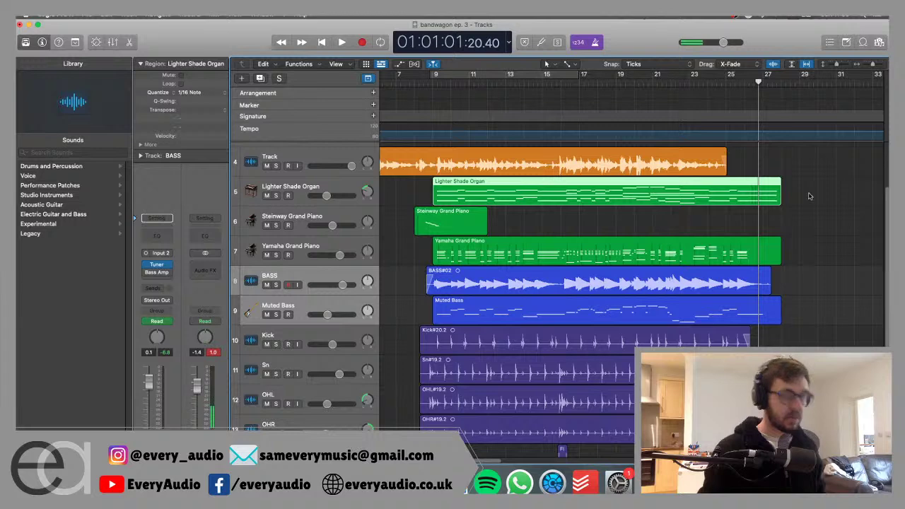
{"action": "key", "text": "a"}
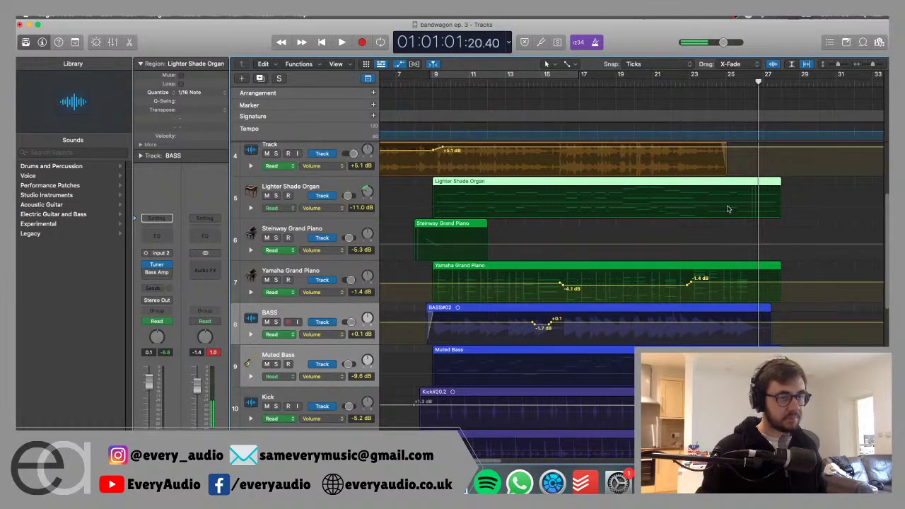
{"action": "scroll", "coordinate": [732, 210], "scroll_direction": "left", "scroll_amount": 3}
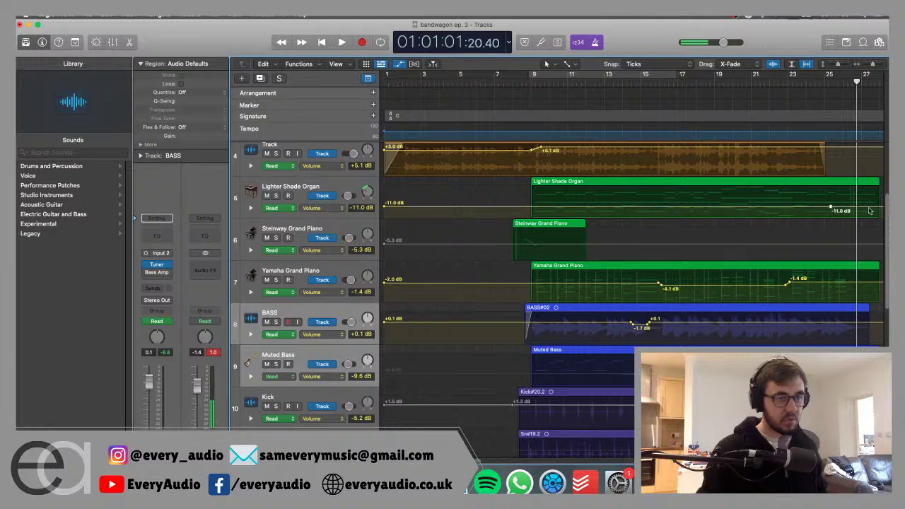
{"action": "left_click_drag", "start_coordinate": [879, 209], "coordinate": [881, 214]}
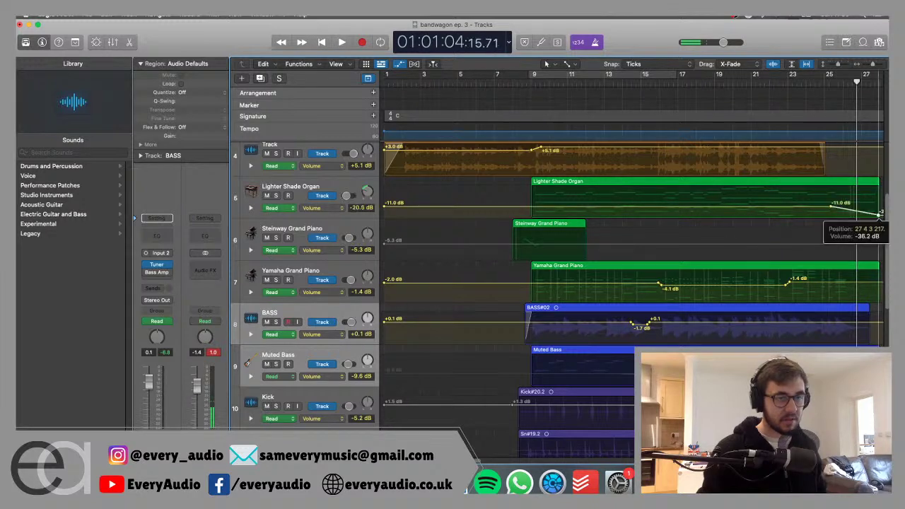
{"action": "key", "text": "a"}
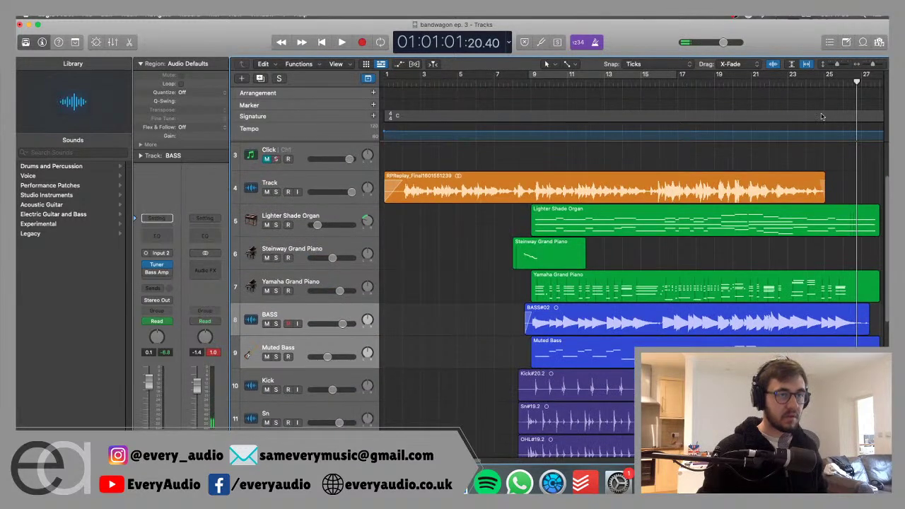
Play the faded ending from about bar 26, and return to the start of the project.
{"action": "key", "text": "space"}
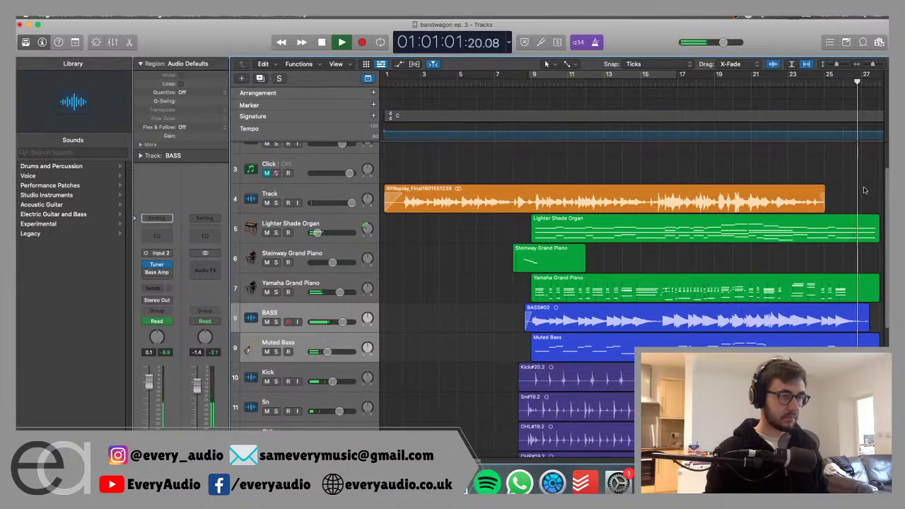
{"action": "key", "text": "space"}
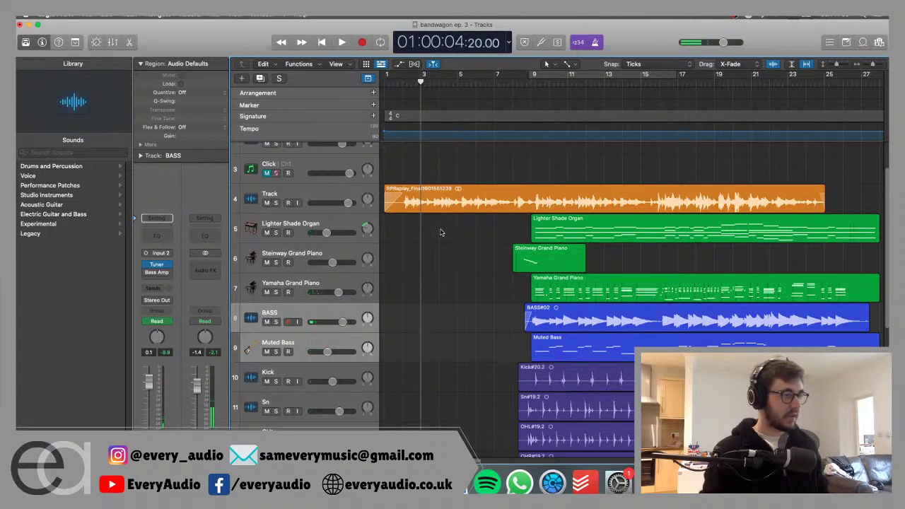
{"action": "key", "text": "Return"}
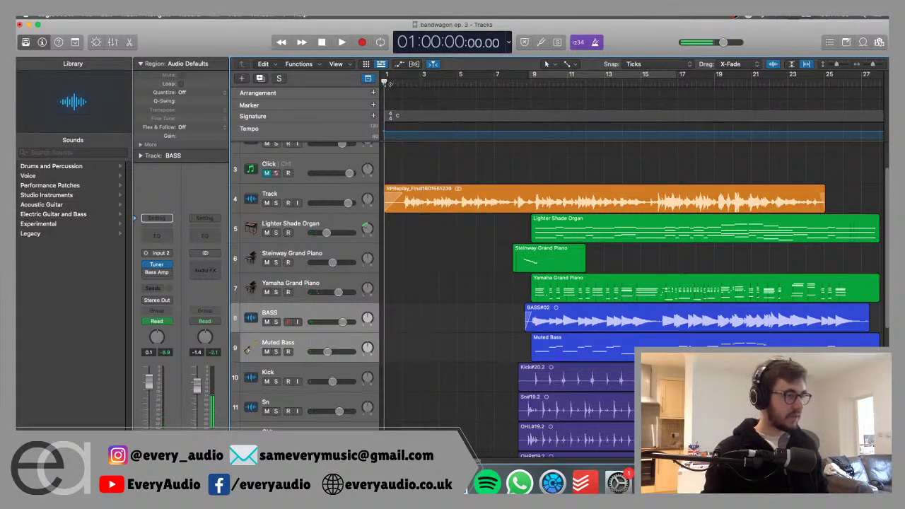
Select the Steinway Grand Piano track and rehearse its part over playback from the start of the song.
{"action": "left_click", "coordinate": [335, 251]}
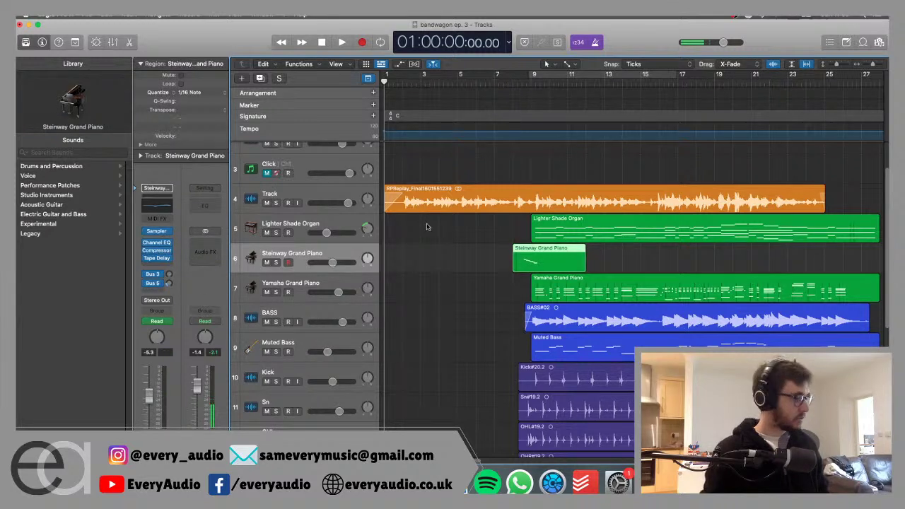
{"action": "key", "text": "space"}
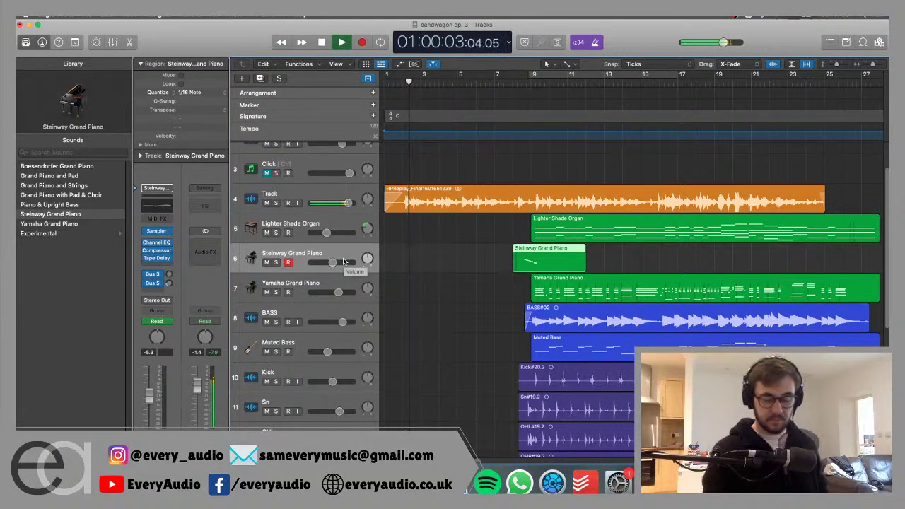
{"action": "key", "text": "space"}
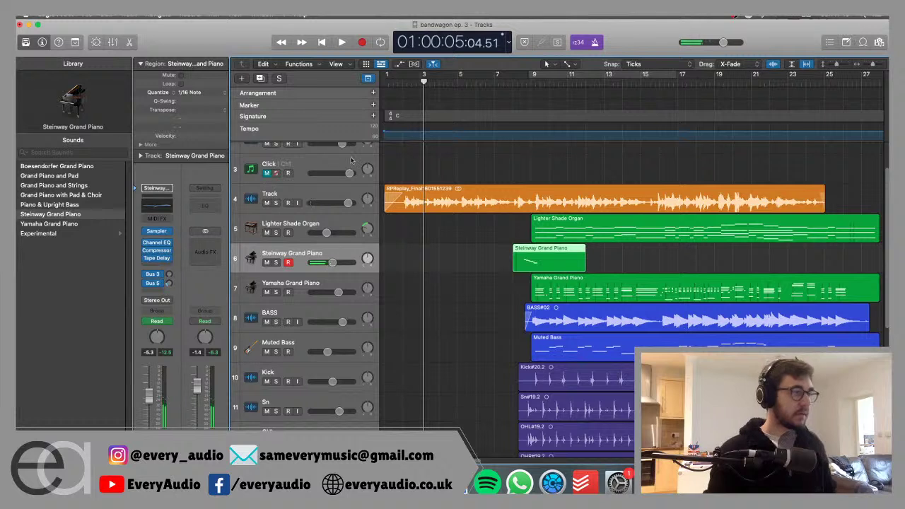
{"action": "left_click", "coordinate": [382, 82]}
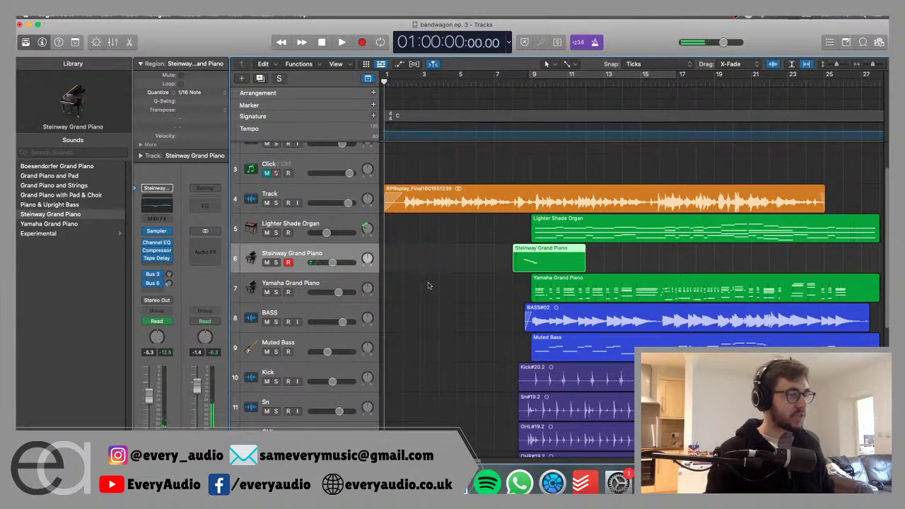
{"action": "key", "text": "space"}
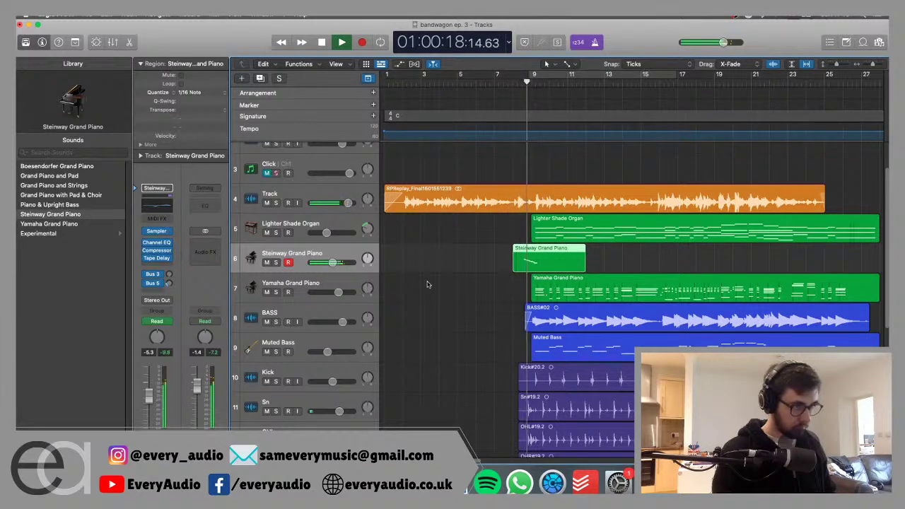
{"action": "key", "text": "space"}
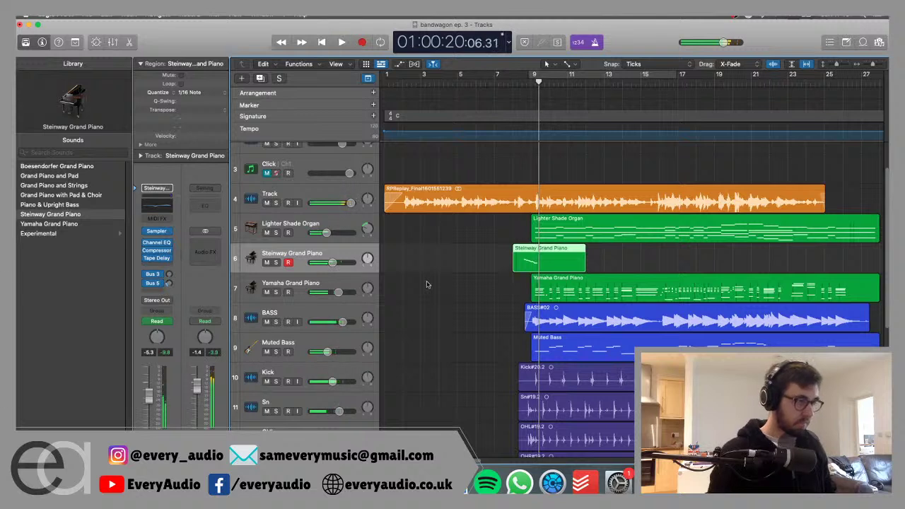
{"action": "key", "text": "Return"}
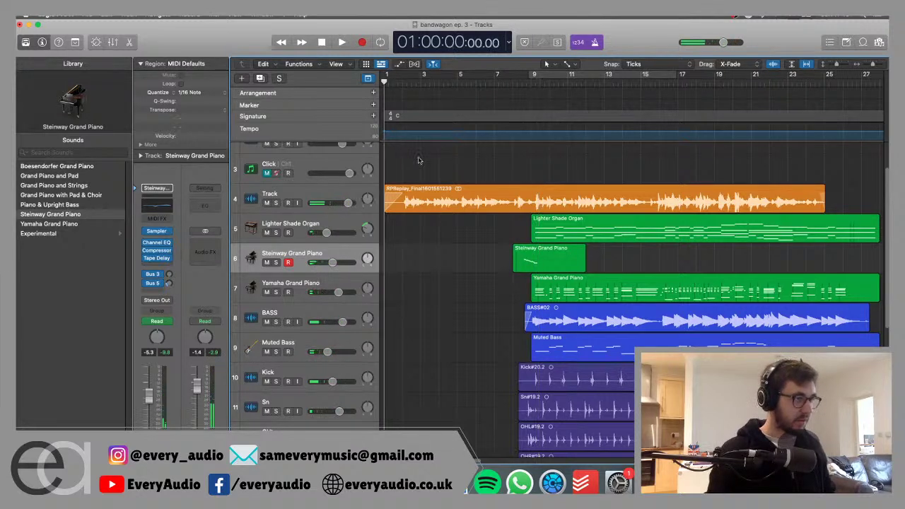
Record a piano intro on the Steinway Grand Piano track from about bar 2 to just before bar 9.
{"action": "key", "text": "space"}
{"action": "key", "text": "r"}
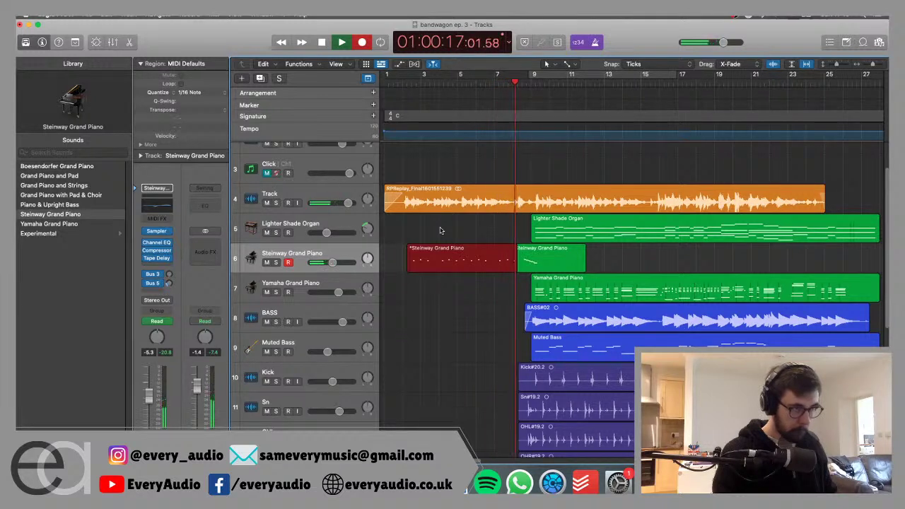
{"action": "key", "text": "space"}
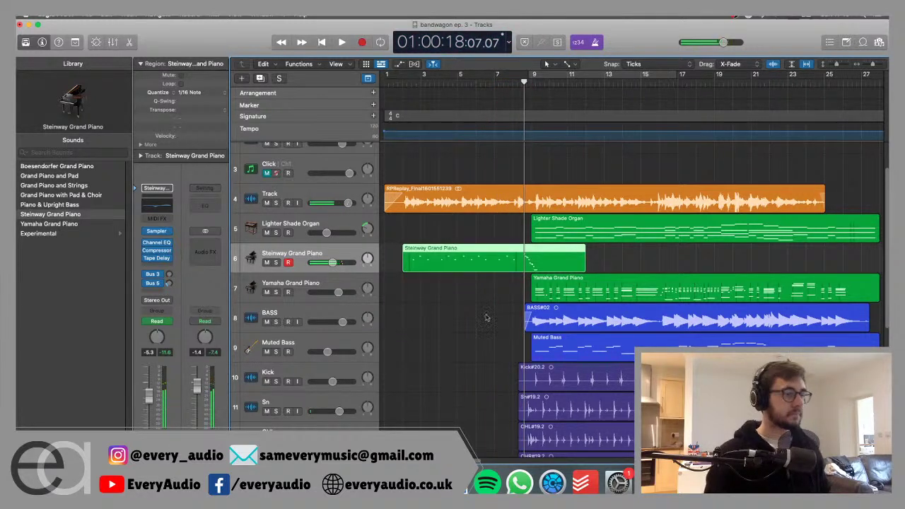
Play back the new Steinway Grand Piano take from about bar 2, and replay its descending run into bar 9.
{"action": "left_click", "coordinate": [487, 318]}
{"action": "left_click", "coordinate": [401, 84]}
{"action": "key", "text": "space"}
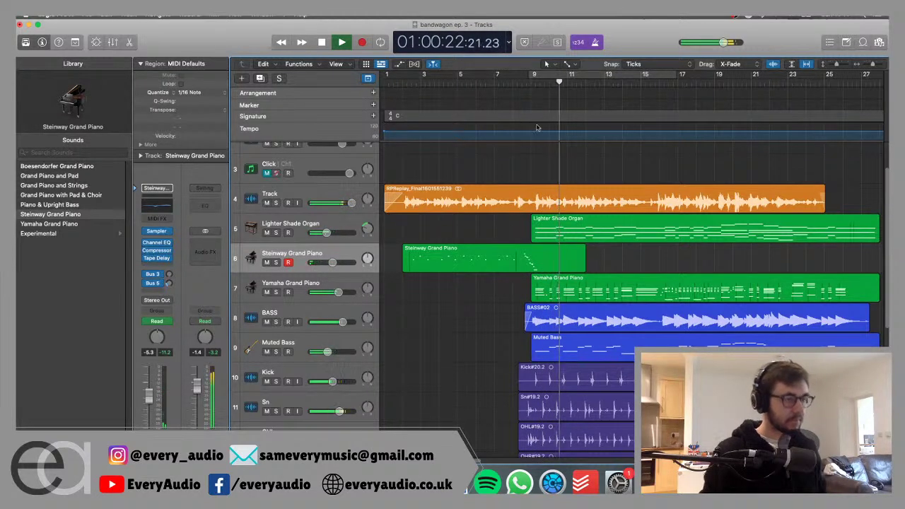
{"action": "left_click", "coordinate": [514, 82]}
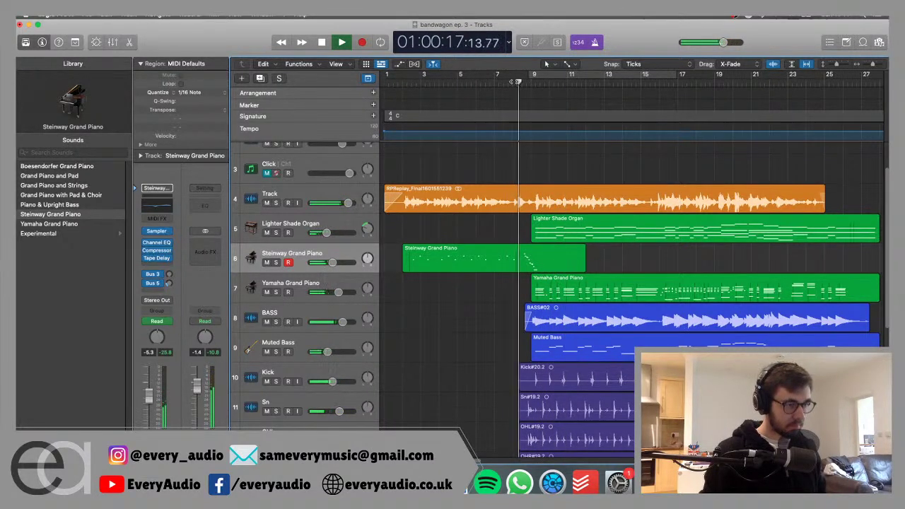
{"action": "left_click", "coordinate": [495, 81]}
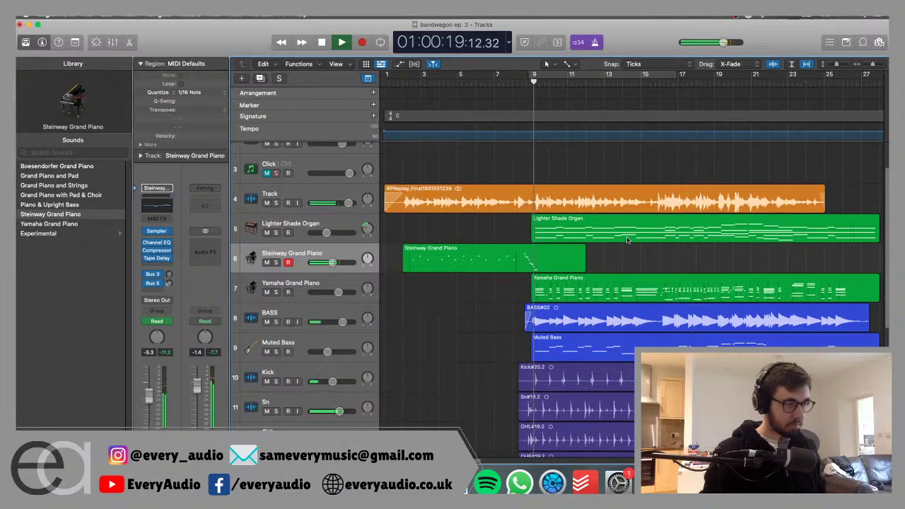
{"action": "left_click", "coordinate": [508, 82]}
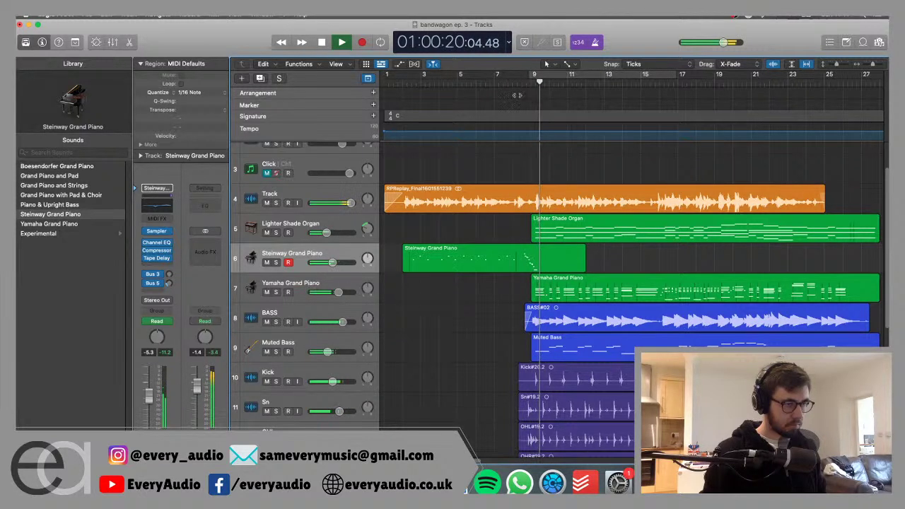
{"action": "key", "text": "space"}
Open the Steinway Grand Piano region in the Piano Roll and locate the descending run of notes around bar 9.
{"action": "left_click", "coordinate": [532, 261]}
{"action": "key", "text": "p"}
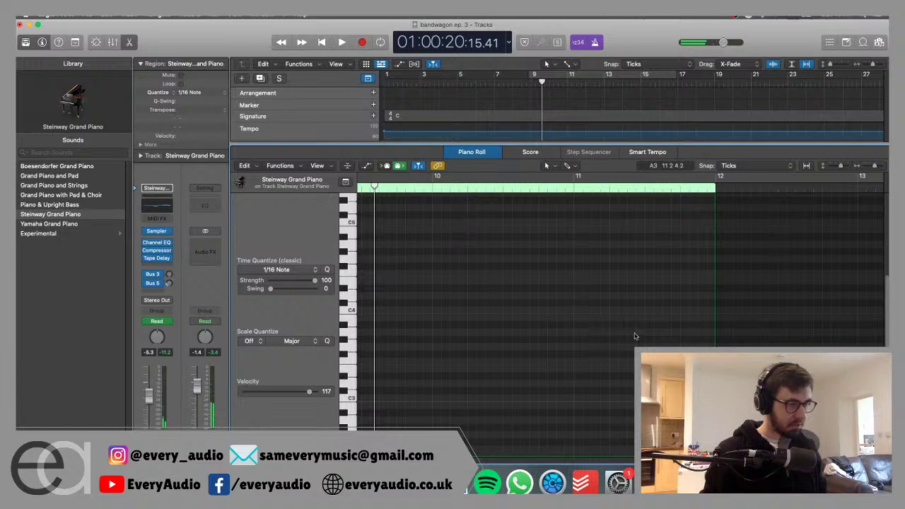
{"action": "scroll", "coordinate": [635, 337], "scroll_direction": "down", "scroll_amount": 10}
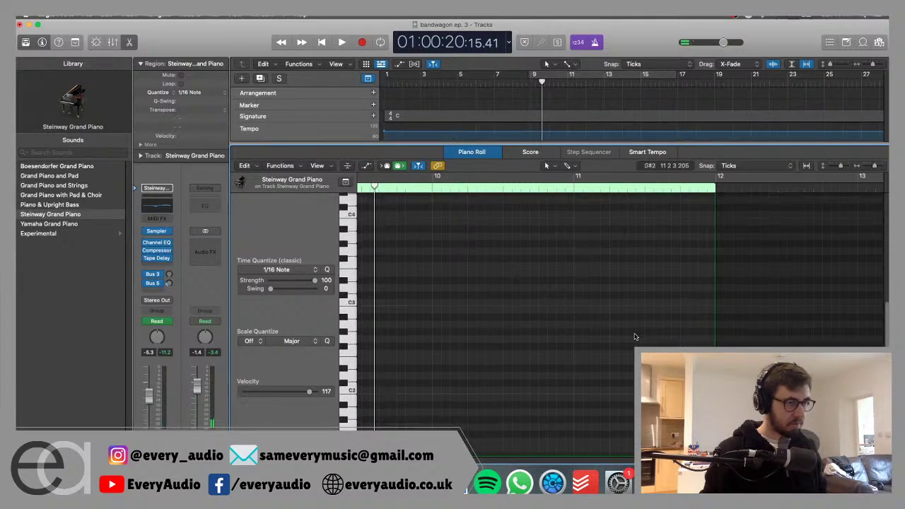
{"action": "scroll", "coordinate": [635, 337], "scroll_direction": "up", "scroll_amount": 20}
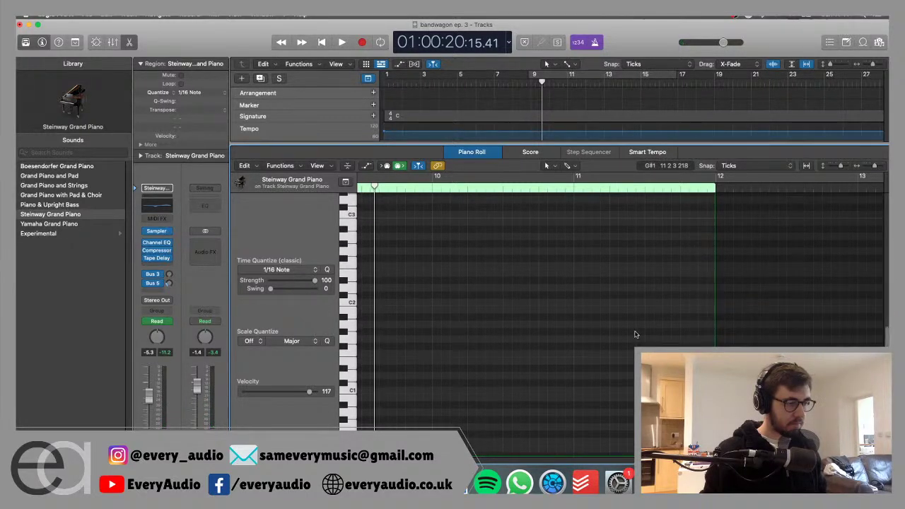
{"action": "key", "text": "z"}
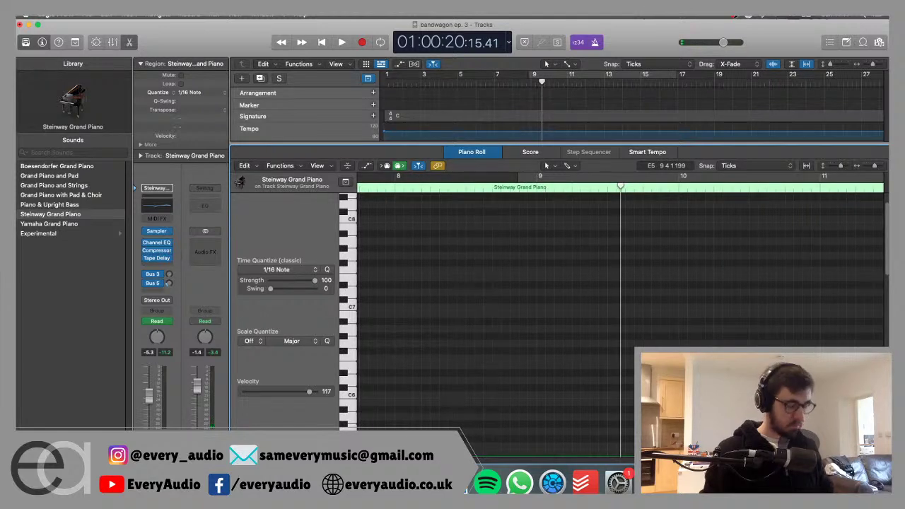
{"action": "key", "text": "p"}
{"action": "left_click", "coordinate": [476, 265]}
{"action": "scroll", "coordinate": [477, 265], "scroll_direction": "up", "scroll_amount": 6}
{"action": "left_click", "coordinate": [495, 246]}
{"action": "key", "text": "p"}
{"action": "scroll", "coordinate": [523, 226], "scroll_direction": "down", "scroll_amount": 4}
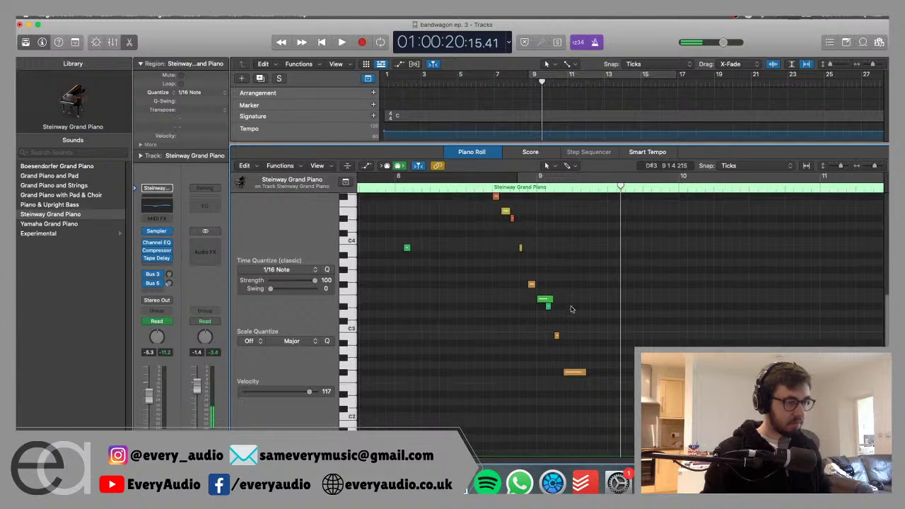
Audition the descending run, shift its B2 note slightly later to position 9 1 3 46, and replay the run.
{"action": "left_click", "coordinate": [469, 190]}
{"action": "key", "text": "space"}
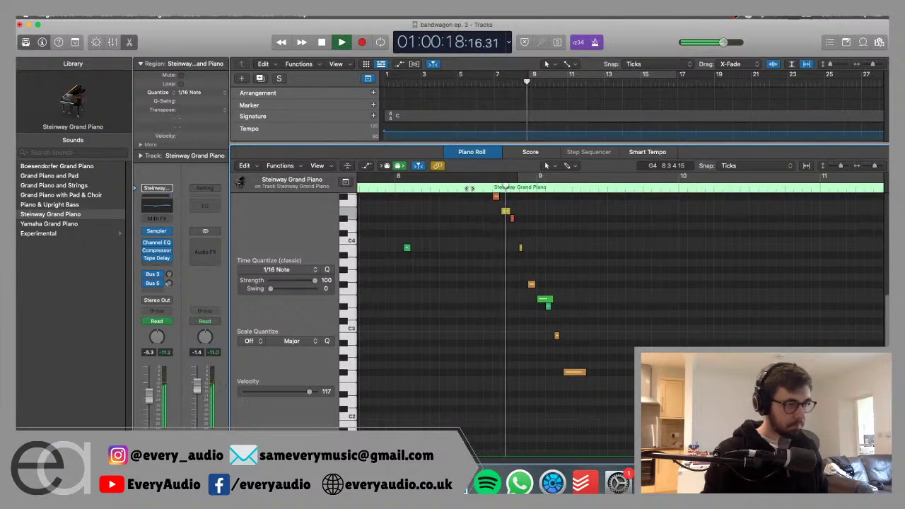
{"action": "key", "text": "space"}
{"action": "left_click", "coordinate": [558, 335]}
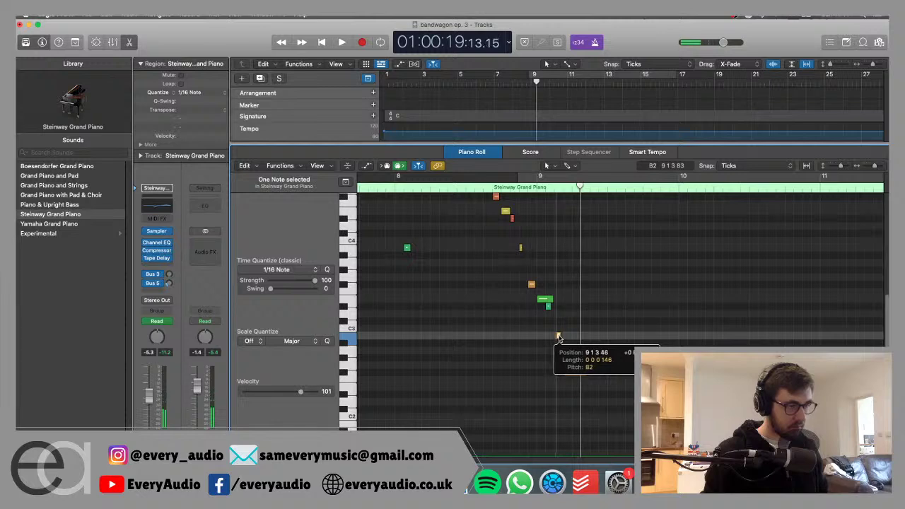
{"action": "left_click", "coordinate": [481, 193]}
{"action": "left_click", "coordinate": [474, 188]}
{"action": "key", "text": "space"}
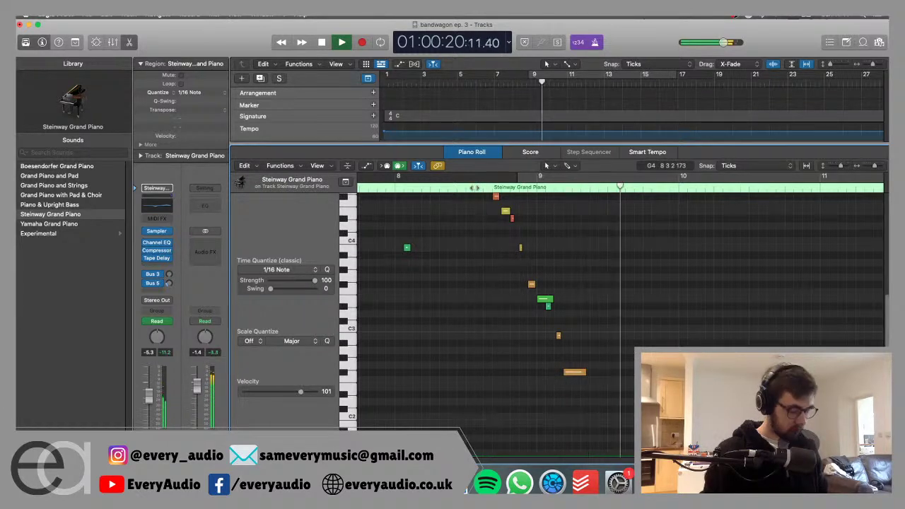
{"action": "key", "text": "space"}
Close the Piano Roll and play the arrangement from the start to about bar 3.
{"action": "key", "text": "e"}
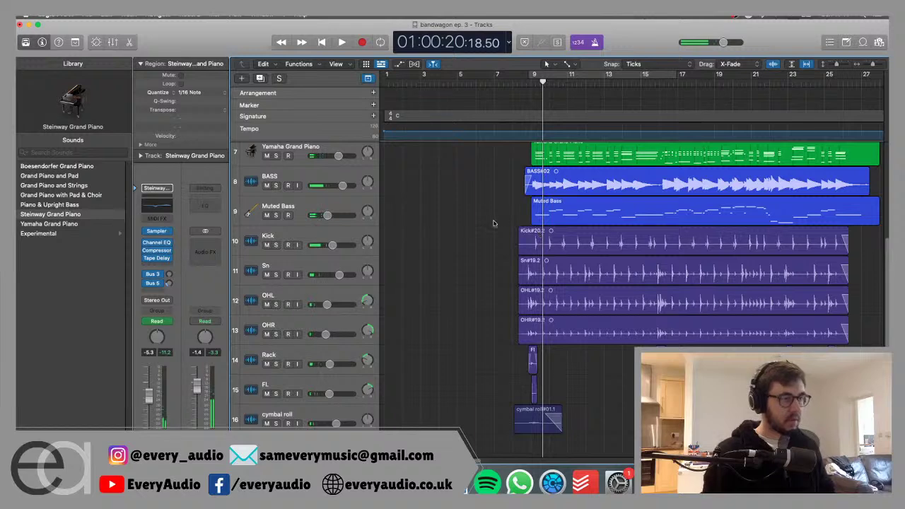
{"action": "scroll", "coordinate": [488, 226], "scroll_direction": "up", "scroll_amount": 5}
{"action": "key", "text": "Return"}
{"action": "key", "text": "space"}
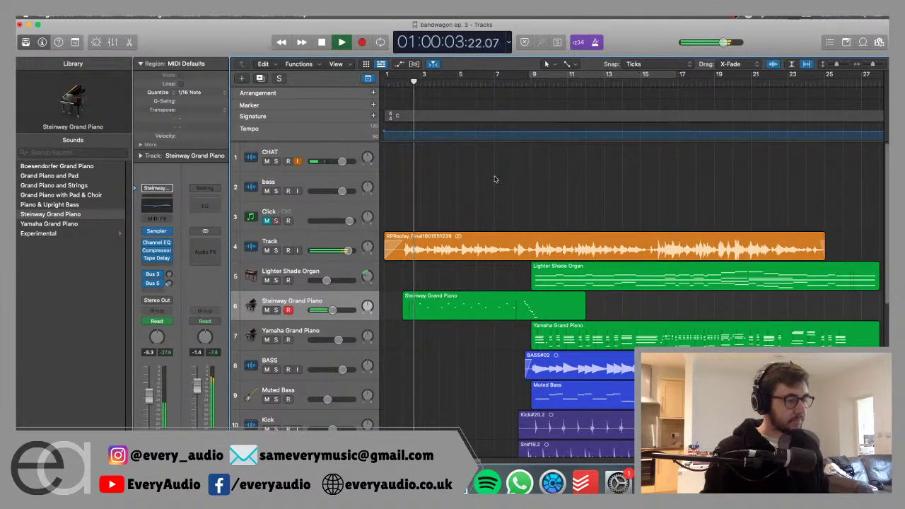
{"action": "key", "text": "space"}
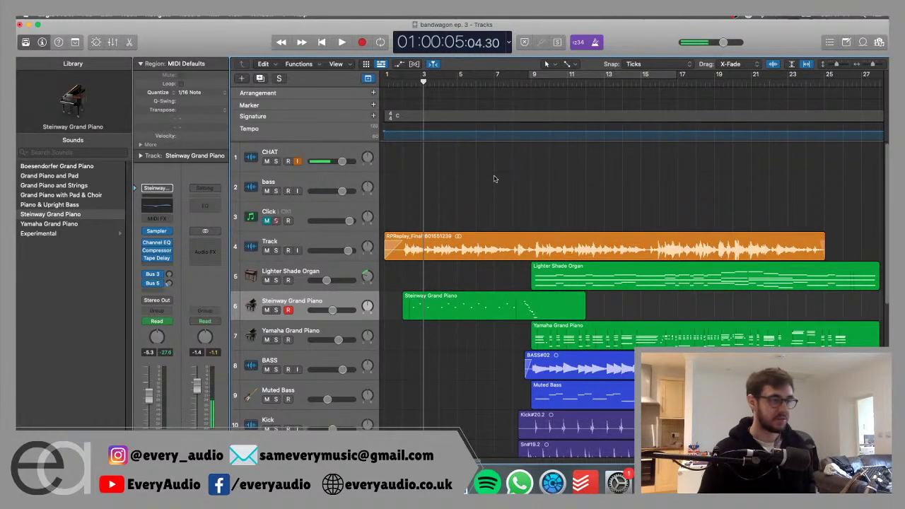
Create two new audio tracks with Input 1 directly below the Yamaha Grand Piano track.
{"action": "scroll", "coordinate": [523, 208], "scroll_direction": "down", "scroll_amount": 3}
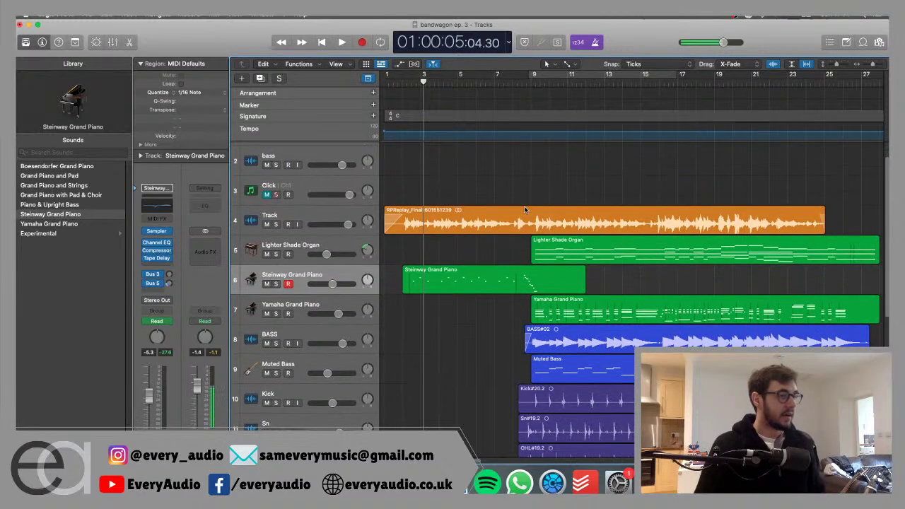
{"action": "left_click", "coordinate": [318, 282]}
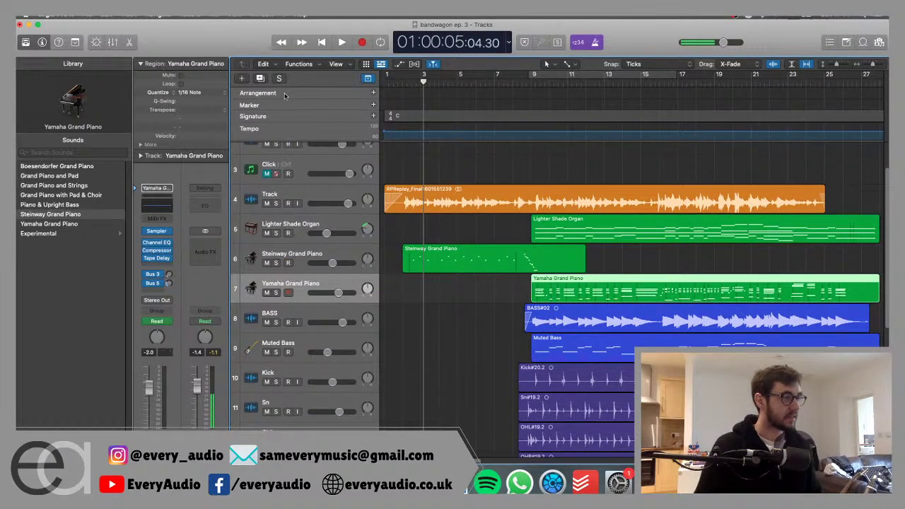
{"action": "left_click", "coordinate": [242, 79]}
{"action": "left_click", "coordinate": [446, 55]}
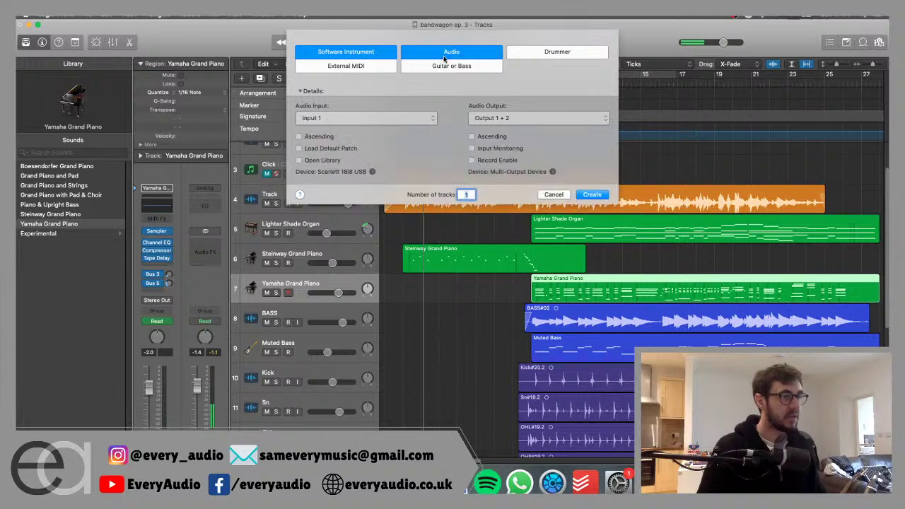
{"action": "key", "text": "Escape"}
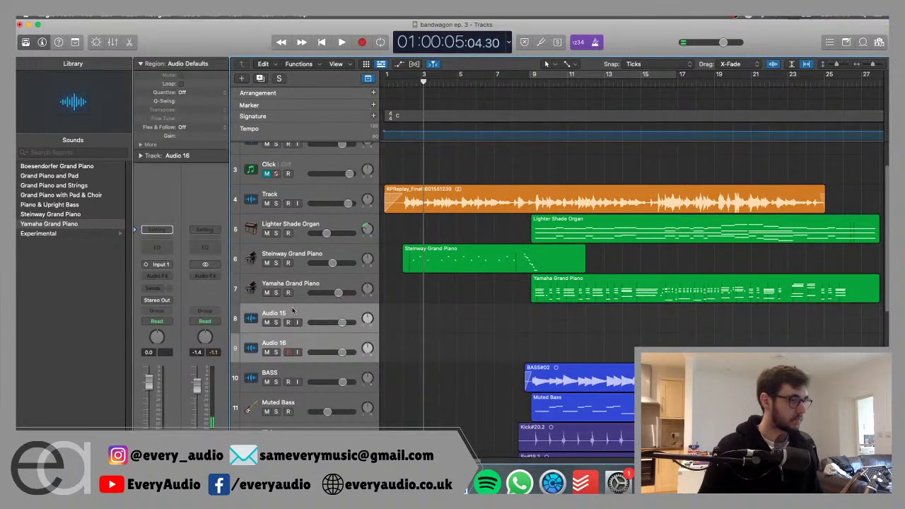
Rename the two new audio tracks as "guitar L" and "guitar R".
{"action": "double_click", "coordinate": [285, 315]}
{"action": "type", "text": "guitar"}
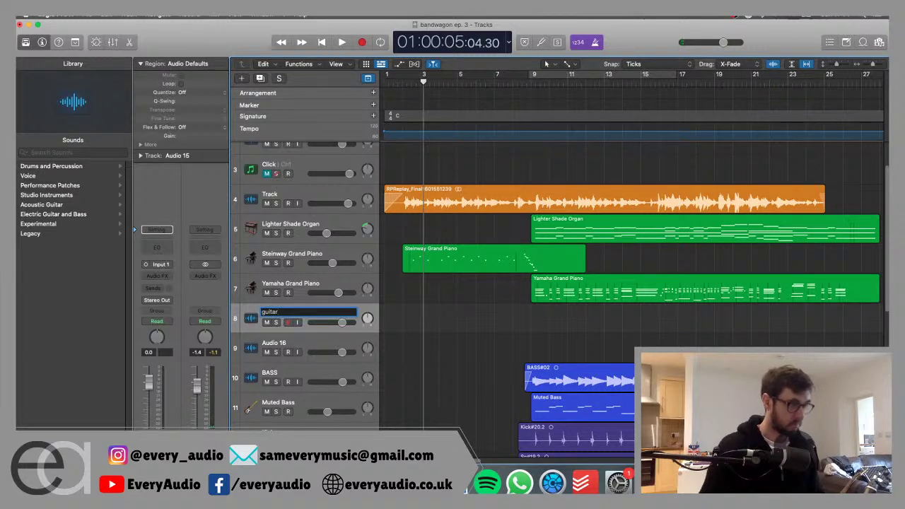
{"action": "type", "text": " L"}
{"action": "double_click", "coordinate": [285, 342]}
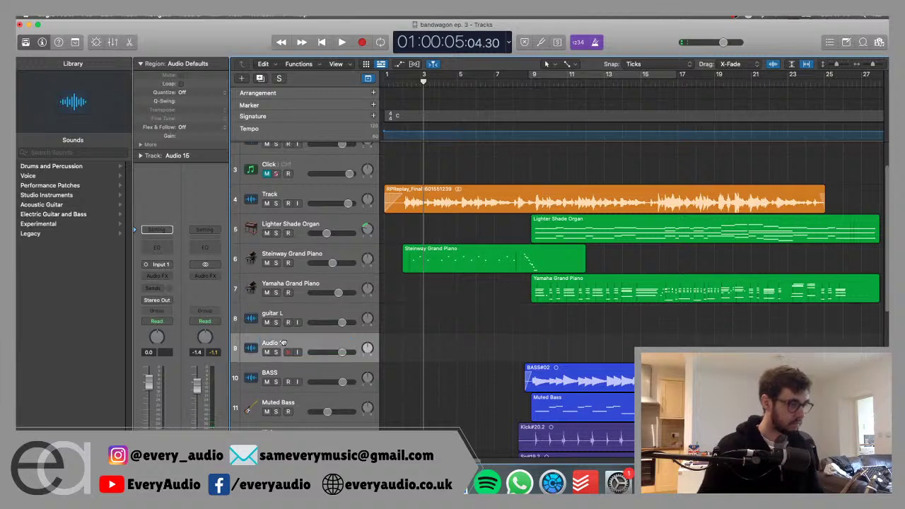
{"action": "type", "text": "guitar"}
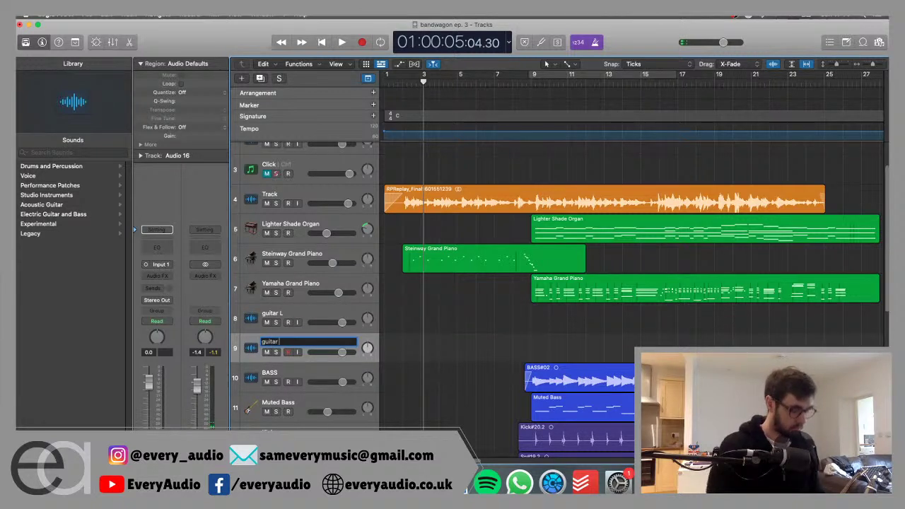
{"action": "type", "text": " R"}
{"action": "key", "text": "Return"}
{"action": "scroll", "coordinate": [456, 322], "scroll_direction": "down", "scroll_amount": 2}
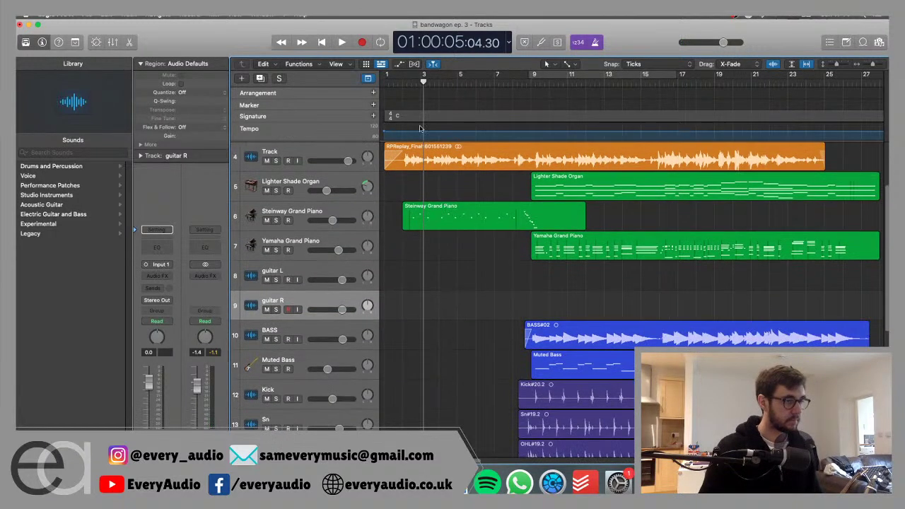
Set the guitar L track's input to Input 2 and turn on input monitoring for both guitar L and guitar R.
{"action": "left_click", "coordinate": [401, 83]}
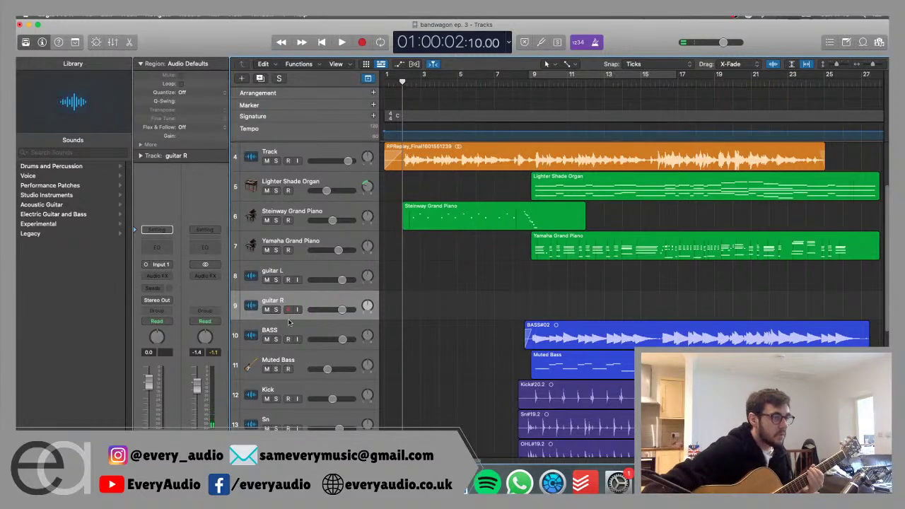
{"action": "left_click", "coordinate": [281, 267]}
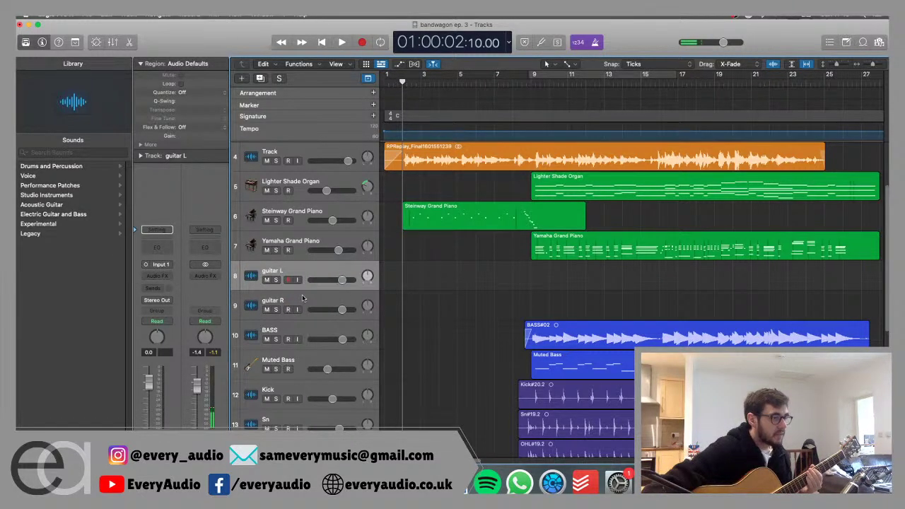
{"action": "left_click", "coordinate": [159, 264]}
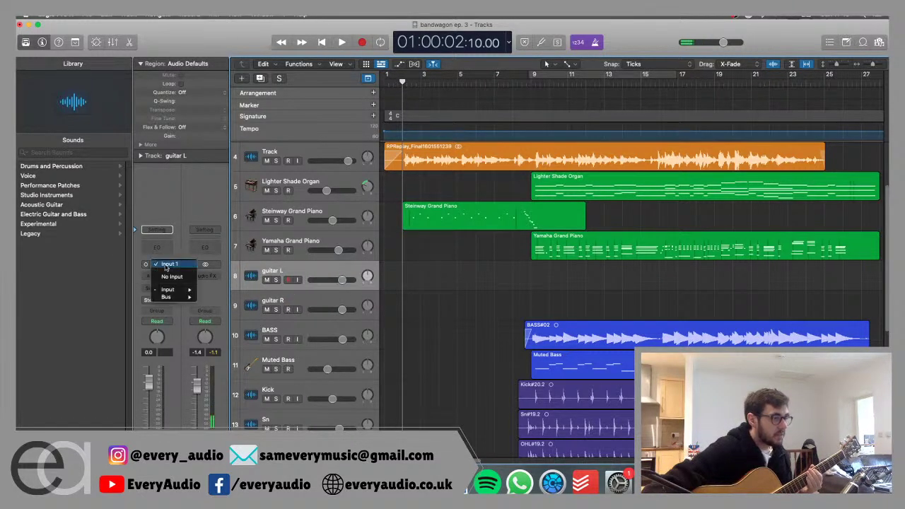
{"action": "mouse_move", "coordinate": [176, 290]}
{"action": "left_click", "coordinate": [202, 298]}
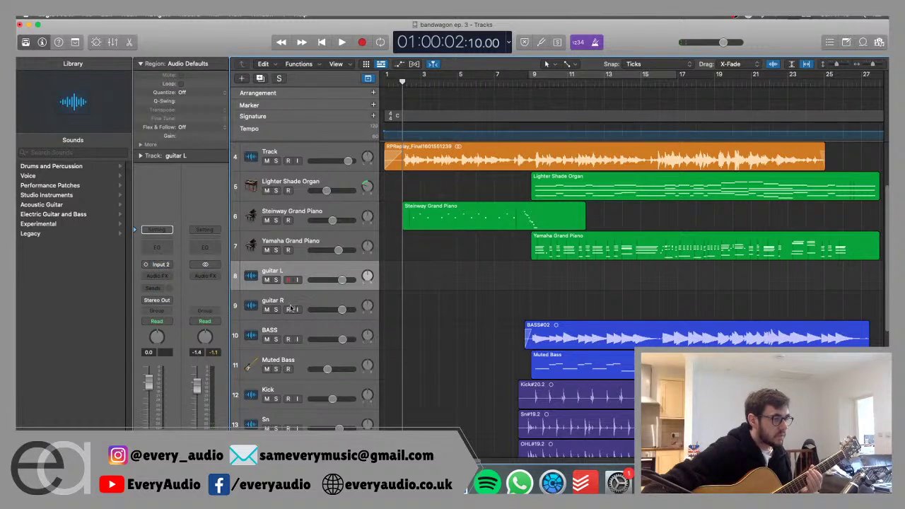
{"action": "left_click", "coordinate": [297, 280]}
{"action": "left_click", "coordinate": [297, 310]}
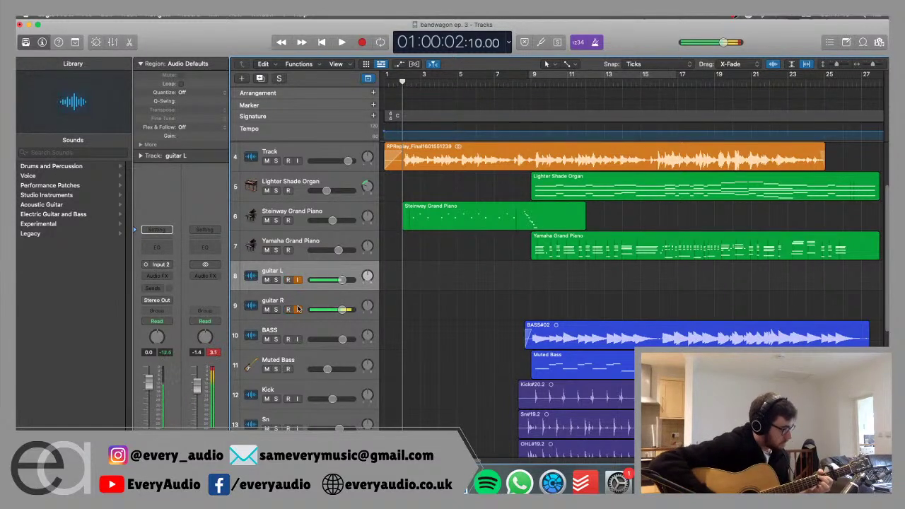
Rehearse the guitar part against the arrangement, playing from about bar 2 and again from about bar 8.
{"action": "key", "text": "space"}
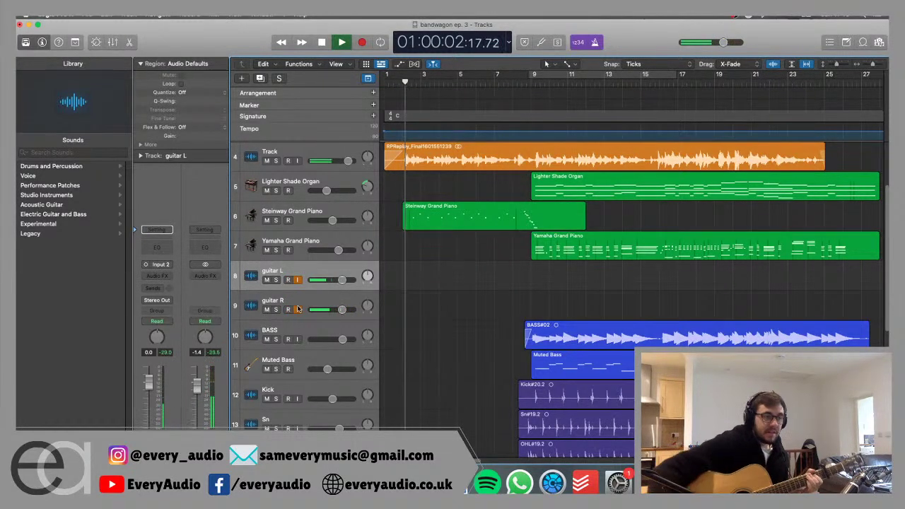
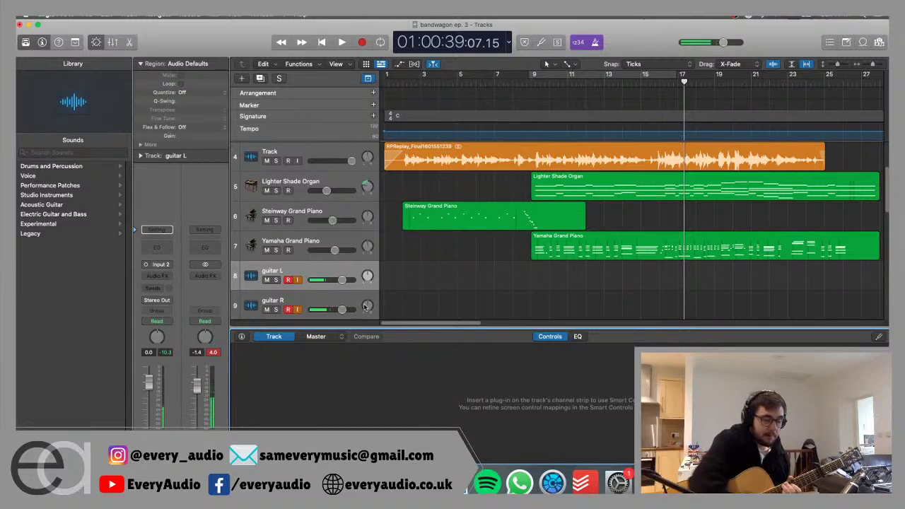
{"action": "key", "text": "p"}
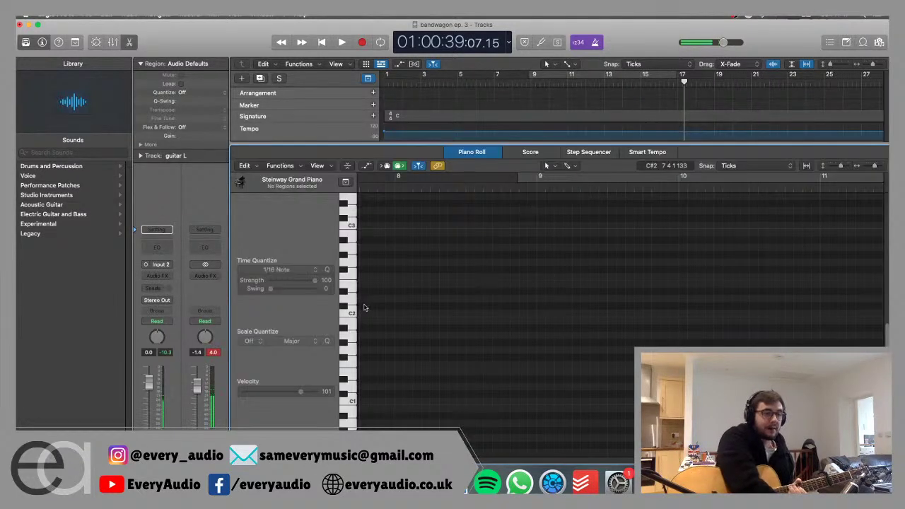
{"action": "key", "text": "p"}
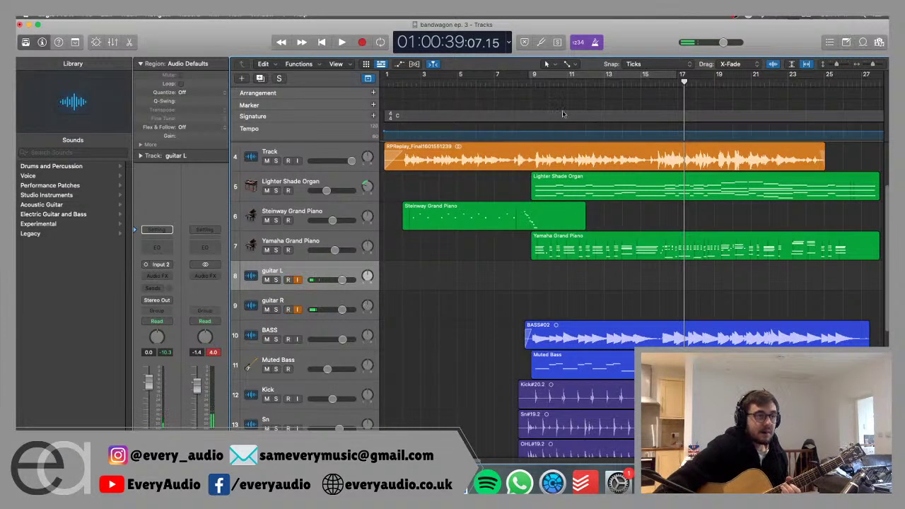
{"action": "left_click", "coordinate": [514, 81]}
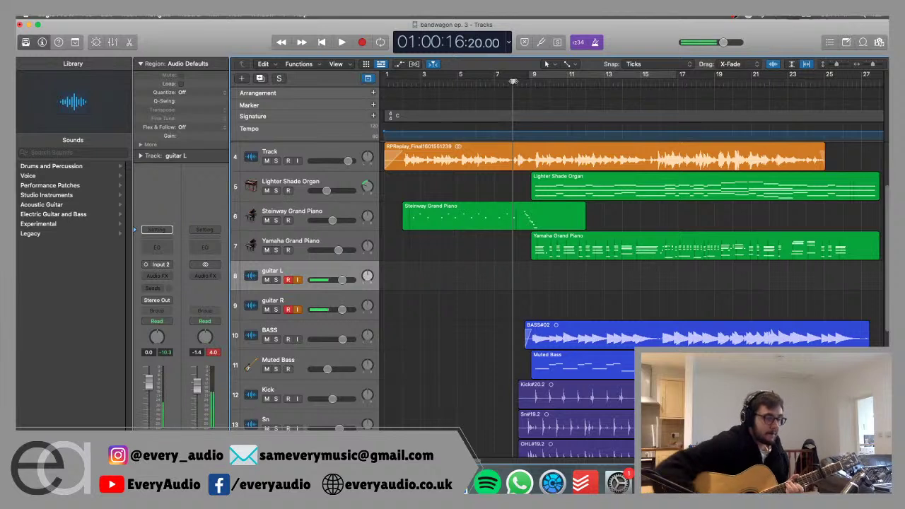
{"action": "key", "text": "space"}
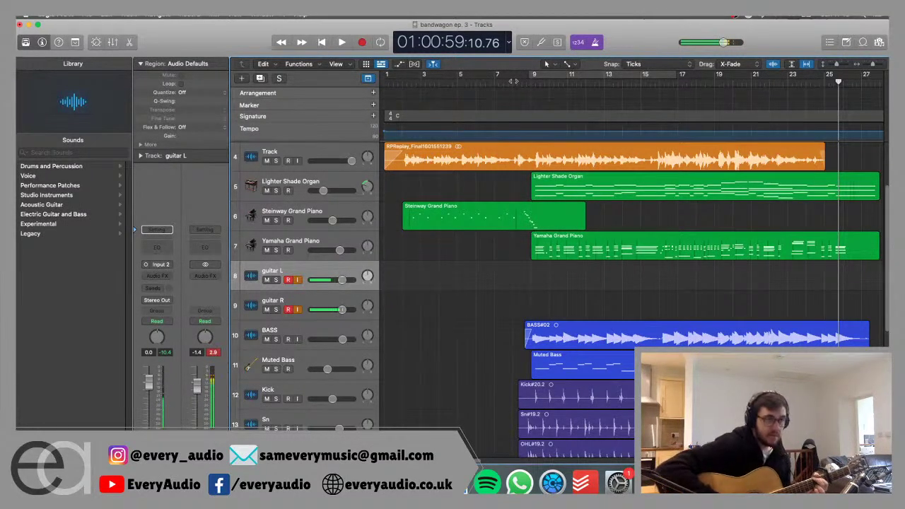
{"action": "left_click", "coordinate": [512, 79]}
{"action": "key", "text": "r"}
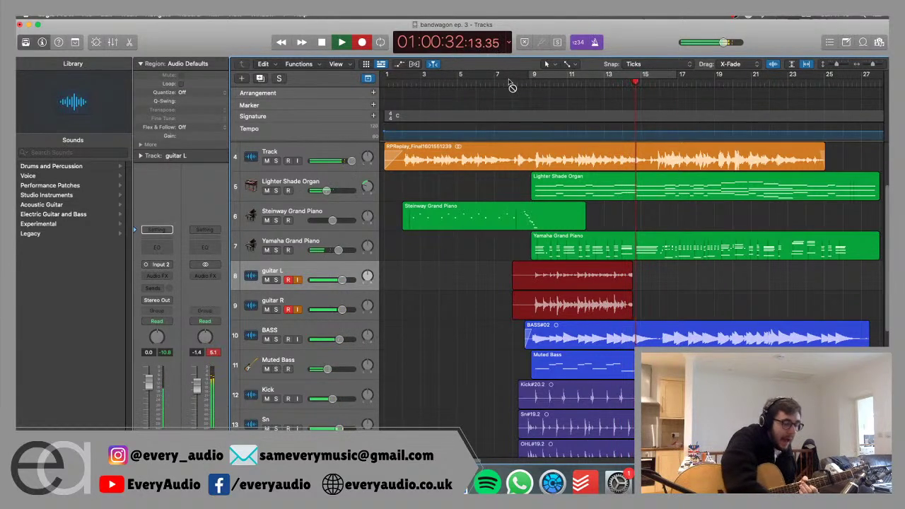
{"action": "key", "text": "space"}
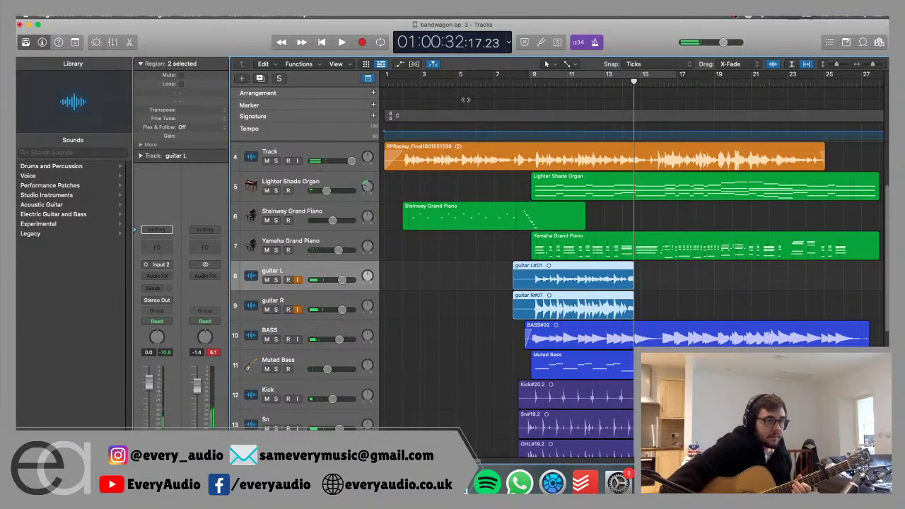
{"action": "key", "text": "super+z"}
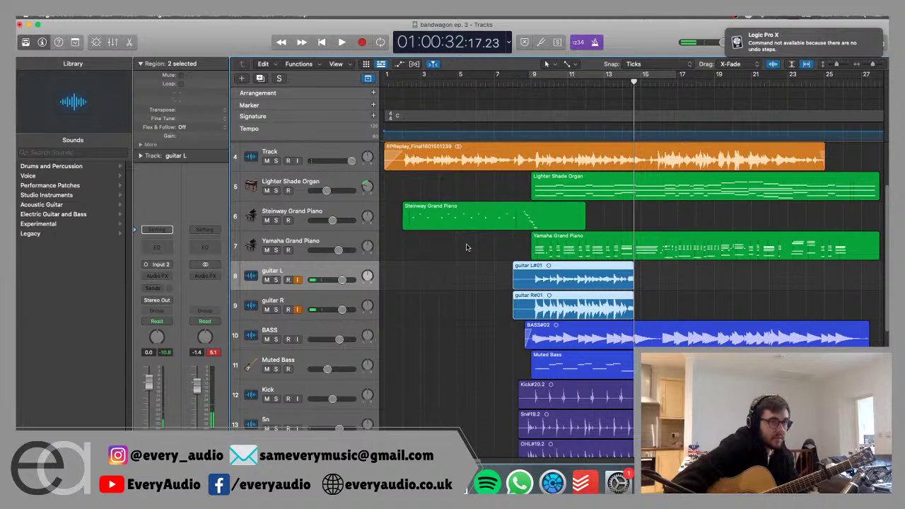
{"action": "key", "text": "Delete"}
Record a take on guitar L and guitar R from about bar 8 to bar 27.
{"action": "left_click", "coordinate": [512, 79]}
{"action": "key", "text": "r"}
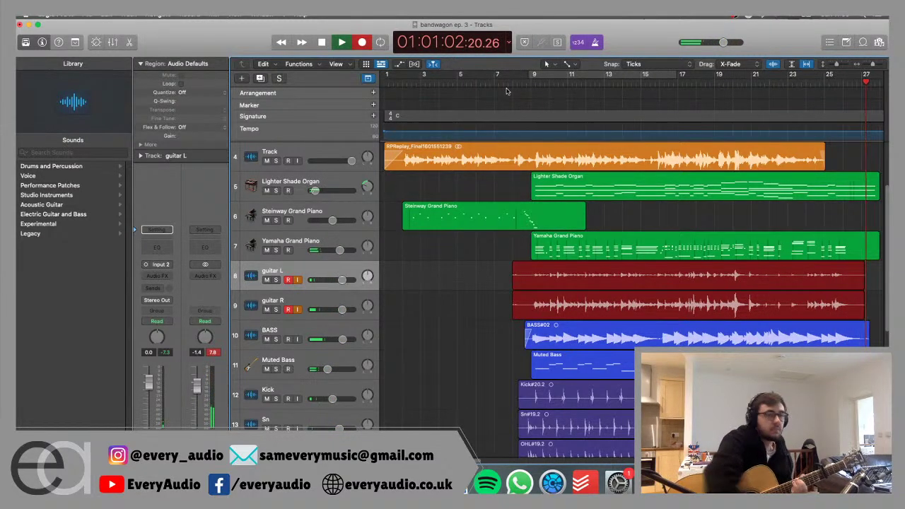
{"action": "key", "text": "space"}
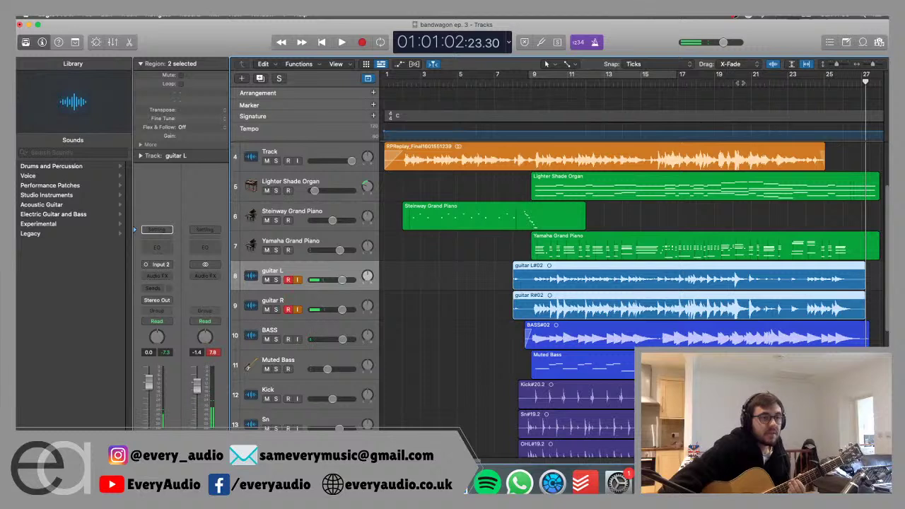
Play back the guitar take from about bar 19 and delete both of its regions.
{"action": "left_click", "coordinate": [714, 82]}
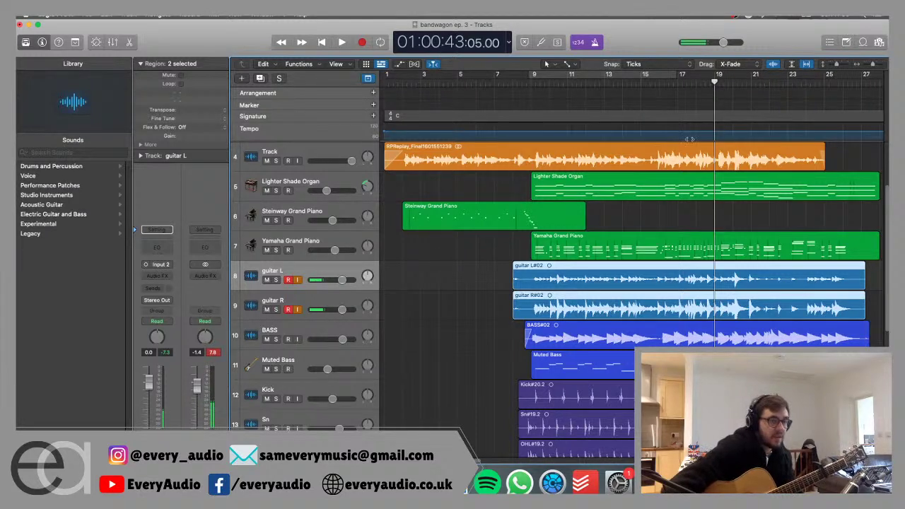
{"action": "key", "text": "space"}
{"action": "left_click", "coordinate": [457, 306]}
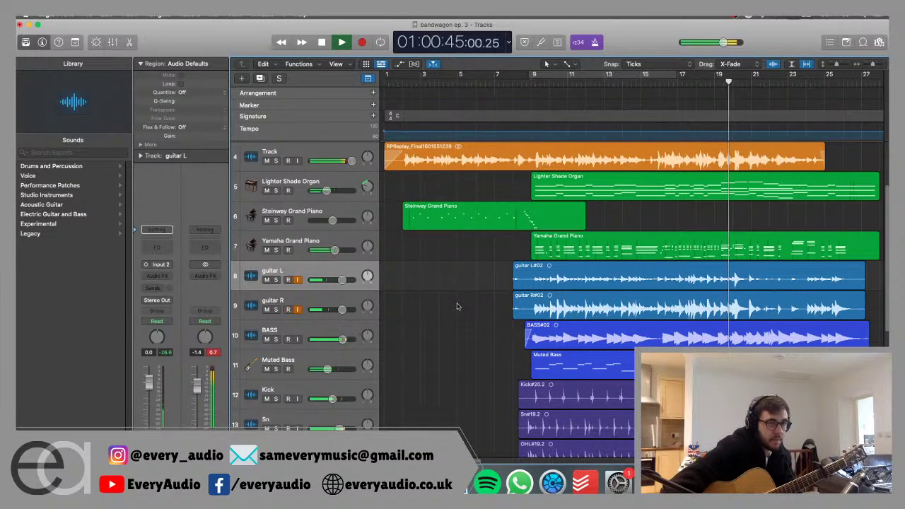
{"action": "key", "text": "space"}
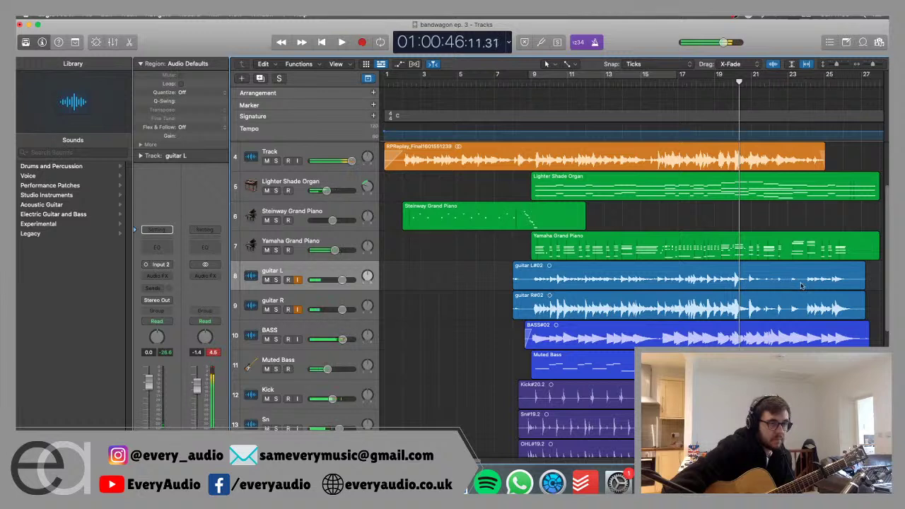
{"action": "left_click_drag", "start_coordinate": [870, 280], "coordinate": [850, 309]}
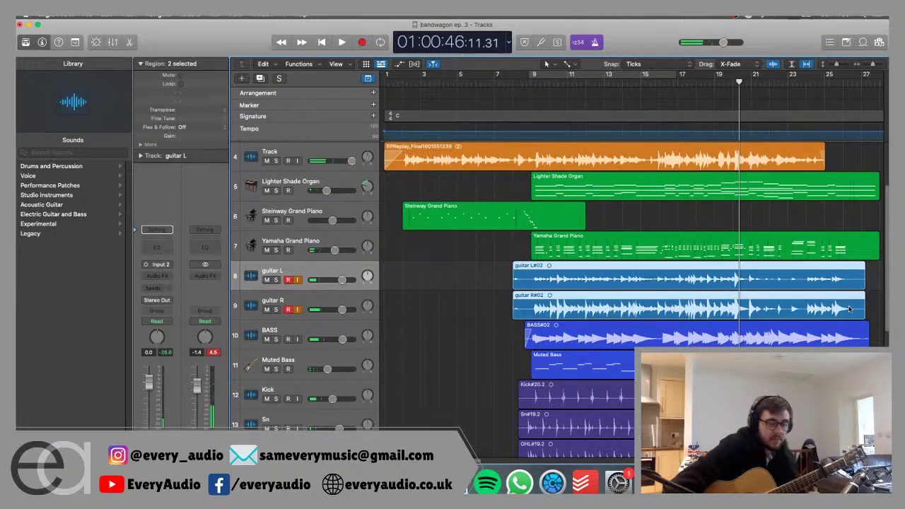
{"action": "key", "text": "BackSpace"}
{"action": "left_click", "coordinate": [526, 193]}
{"action": "left_click", "coordinate": [527, 192]}
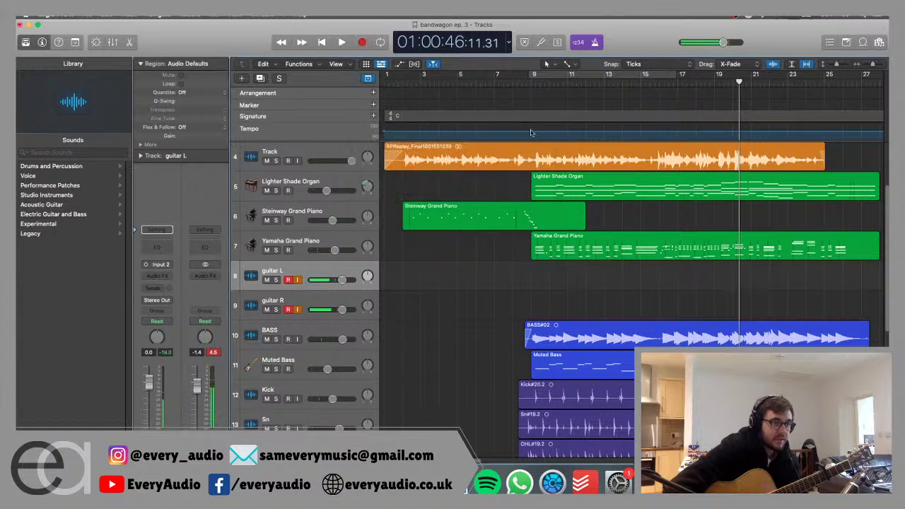
Record a new take on guitar L and guitar R from about bar 8 to the end of the organ region.
{"action": "left_click", "coordinate": [529, 84]}
{"action": "key", "text": "r"}
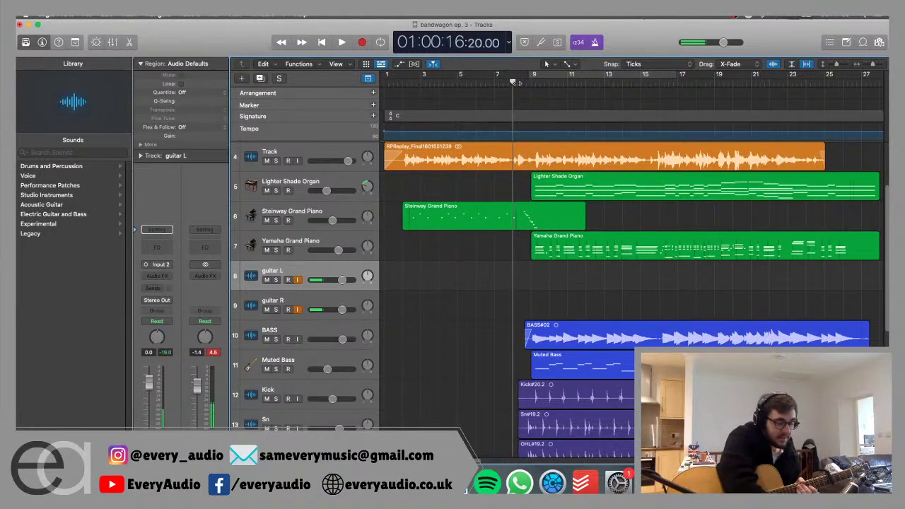
{"action": "key", "text": "r"}
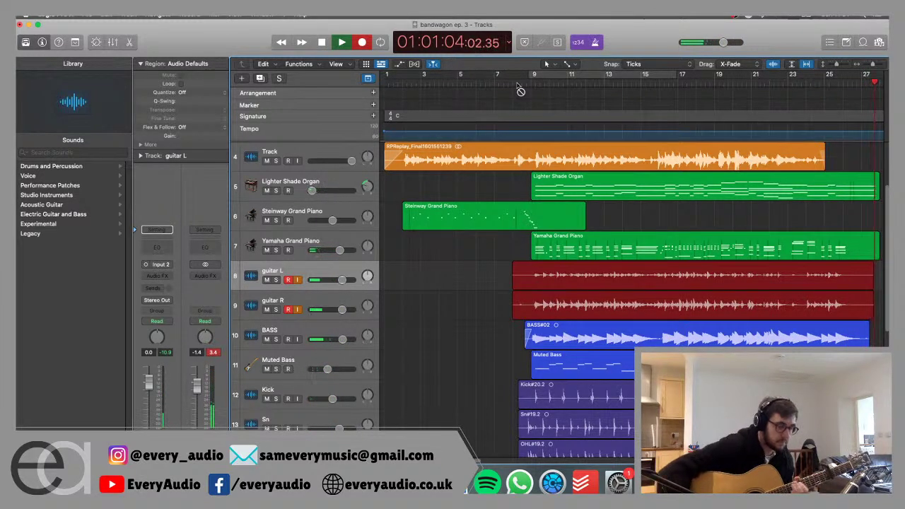
{"action": "key", "text": "space"}
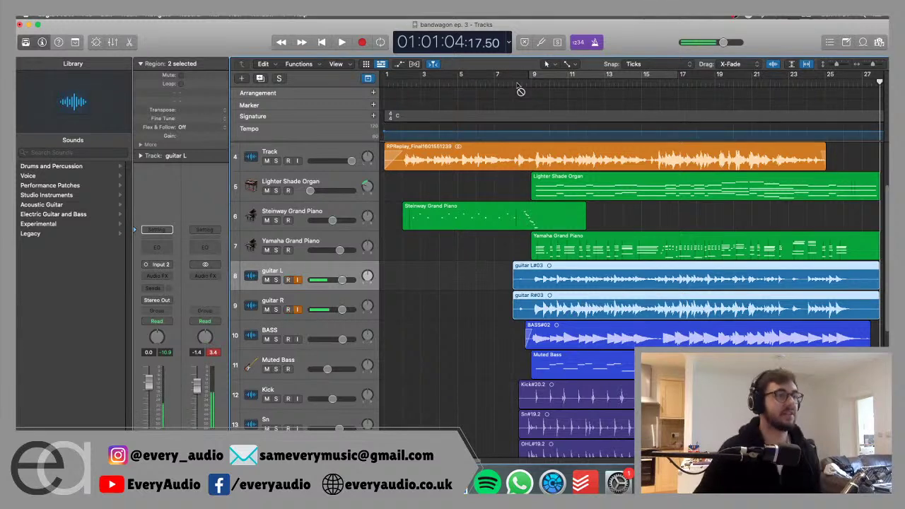
Play the new take from about bar 8 and solo the guitar L and guitar R tracks.
{"action": "left_click", "coordinate": [514, 83]}
{"action": "key", "text": "space"}
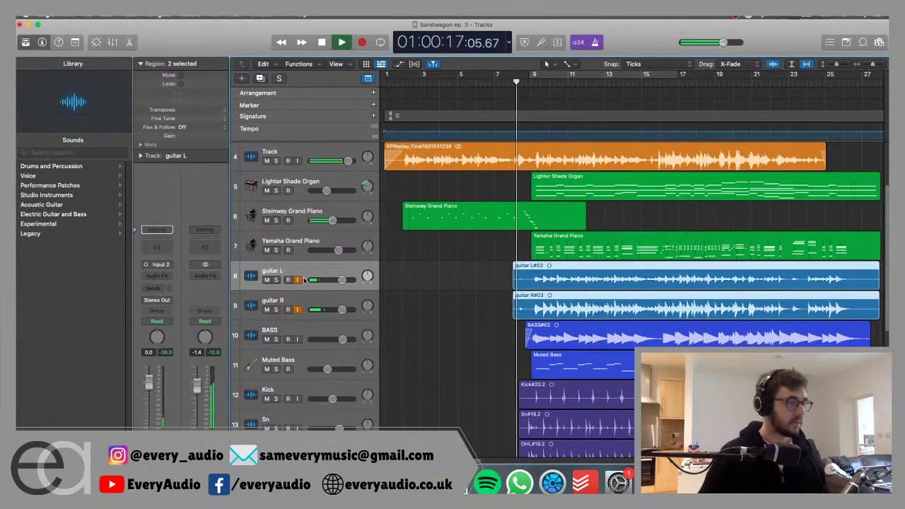
{"action": "key", "text": "ctrl+s"}
{"action": "scroll", "coordinate": [297, 179], "scroll_direction": "up", "scroll_amount": 3}
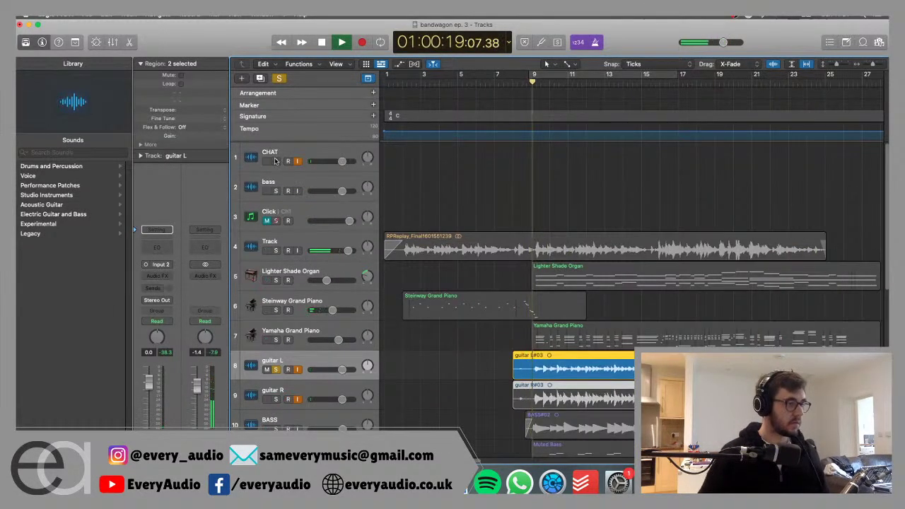
{"action": "left_click", "coordinate": [276, 400]}
{"action": "scroll", "coordinate": [473, 301], "scroll_direction": "down", "scroll_amount": 3}
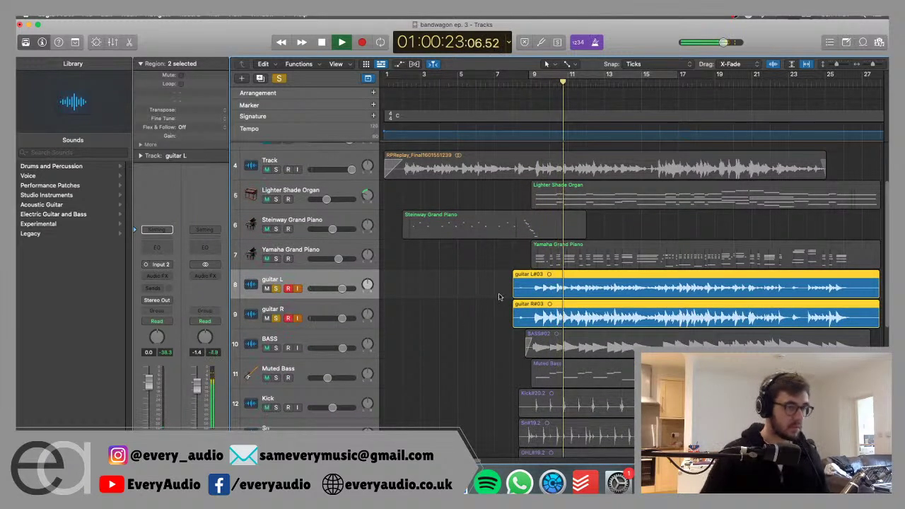
Trim the start of both guitar regions to just before bar 9.
{"action": "key", "text": "space"}
{"action": "left_click_drag", "start_coordinate": [518, 322], "coordinate": [530, 322]}
{"action": "left_click", "coordinate": [529, 83]}
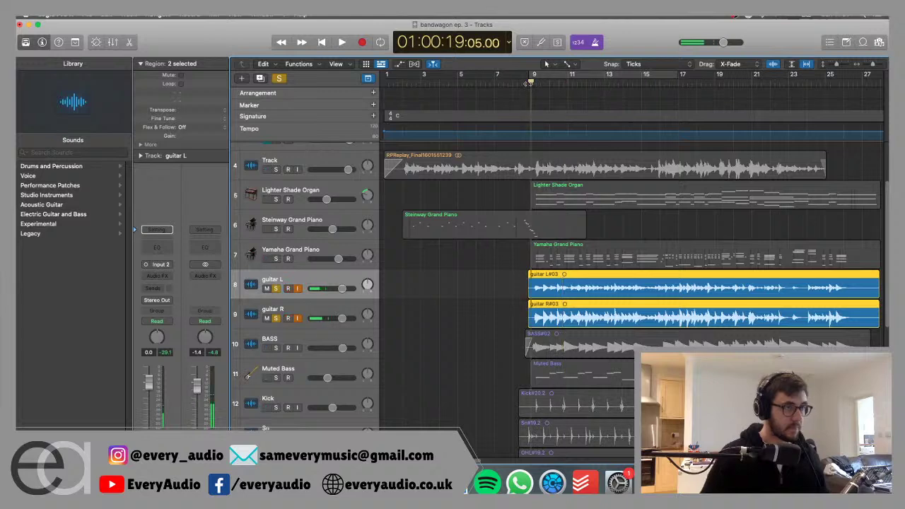
Listen to the two soloed guitar tracks together from about bar 9 to bar 12.
{"action": "key", "text": "space"}
{"action": "left_click", "coordinate": [479, 259]}
{"action": "scroll", "coordinate": [474, 292], "scroll_direction": "down", "scroll_amount": 2}
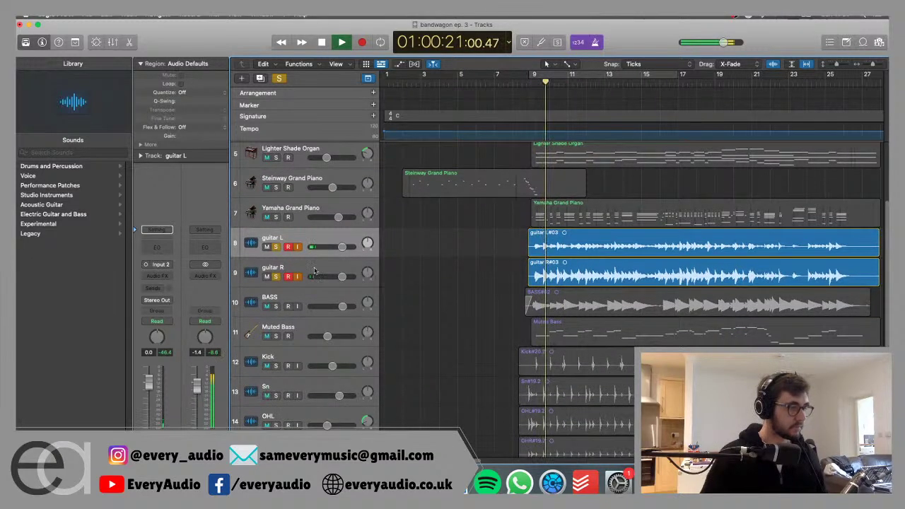
{"action": "left_click", "coordinate": [169, 278]}
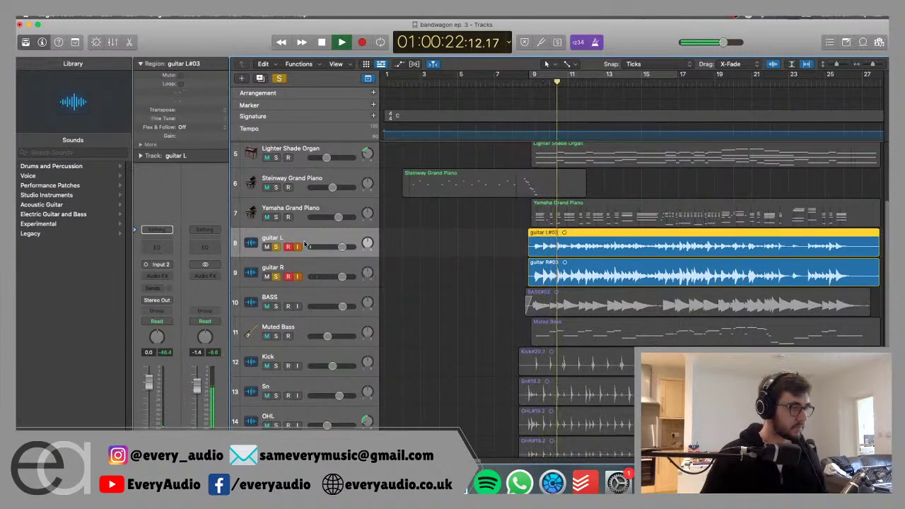
{"action": "left_click", "coordinate": [170, 278]}
{"action": "left_click", "coordinate": [277, 278]}
{"action": "left_click", "coordinate": [286, 276]}
{"action": "left_click", "coordinate": [289, 276]}
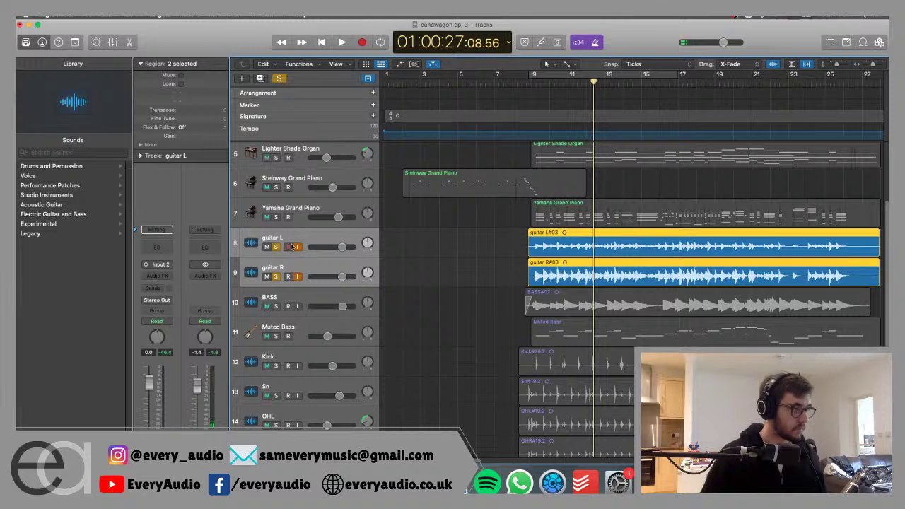
Play guitar L soloed on its own from about bar 12, switching the solo to guitar R alone to compare.
{"action": "left_click", "coordinate": [282, 269]}
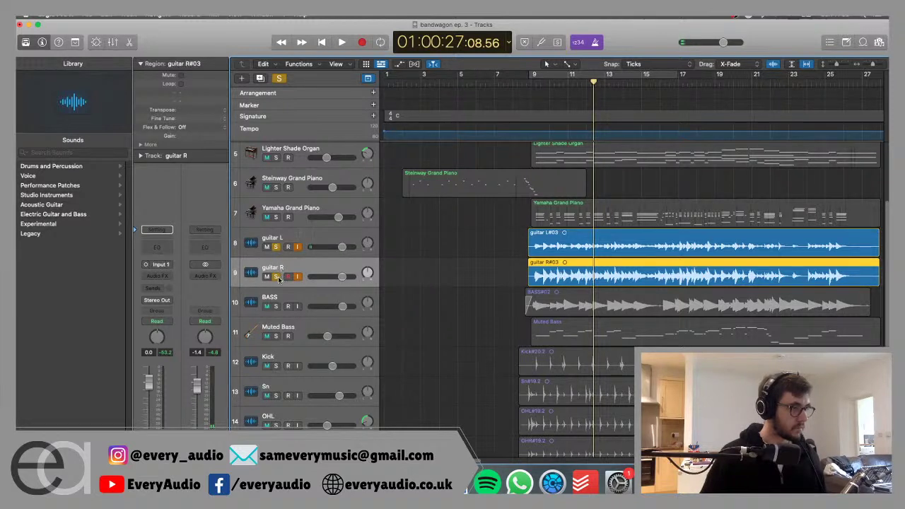
{"action": "key", "text": "s"}
{"action": "left_click", "coordinate": [306, 242]}
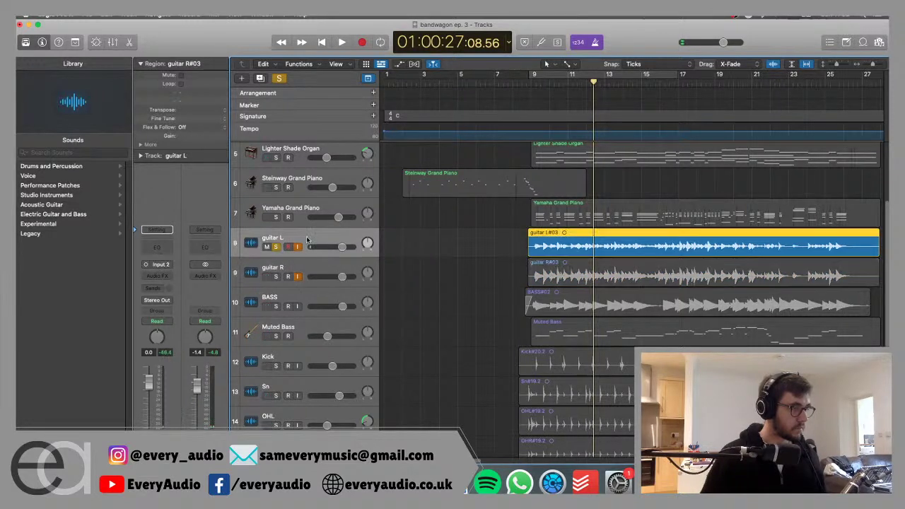
{"action": "key", "text": "space"}
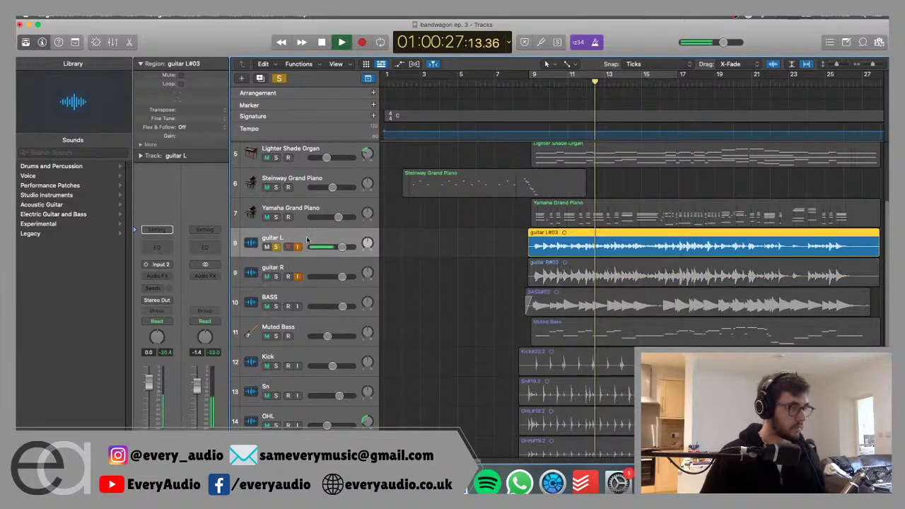
{"action": "key", "text": "s"}
{"action": "left_click", "coordinate": [280, 266]}
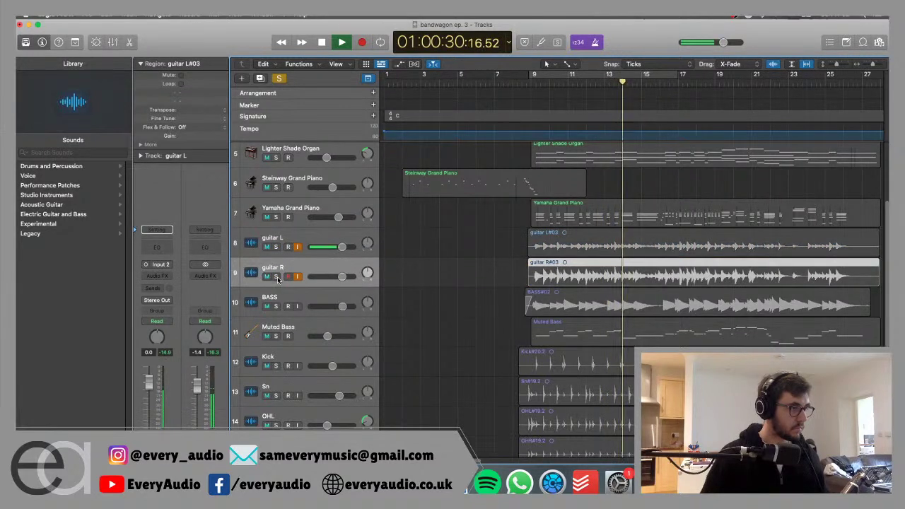
{"action": "key", "text": "s"}
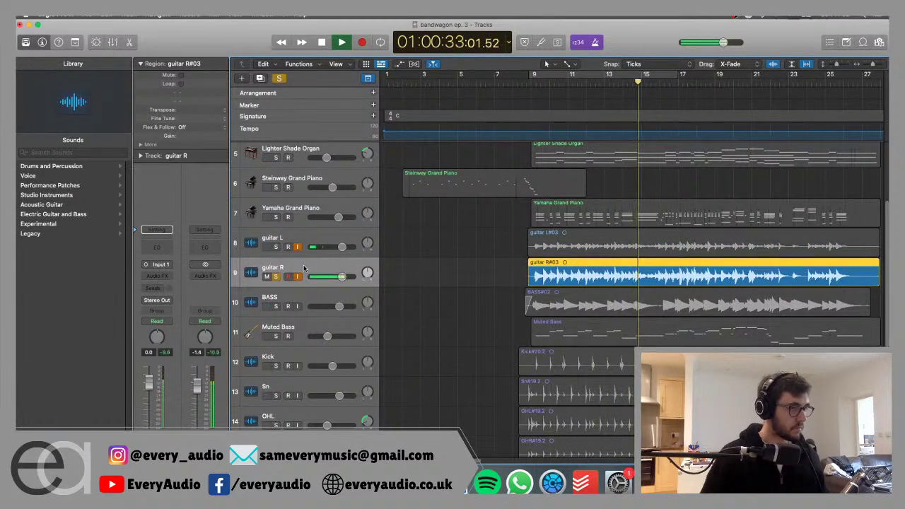
Insert a mono Channel EQ on the guitar R track and move its window clear of the track headers.
{"action": "left_click", "coordinate": [167, 276]}
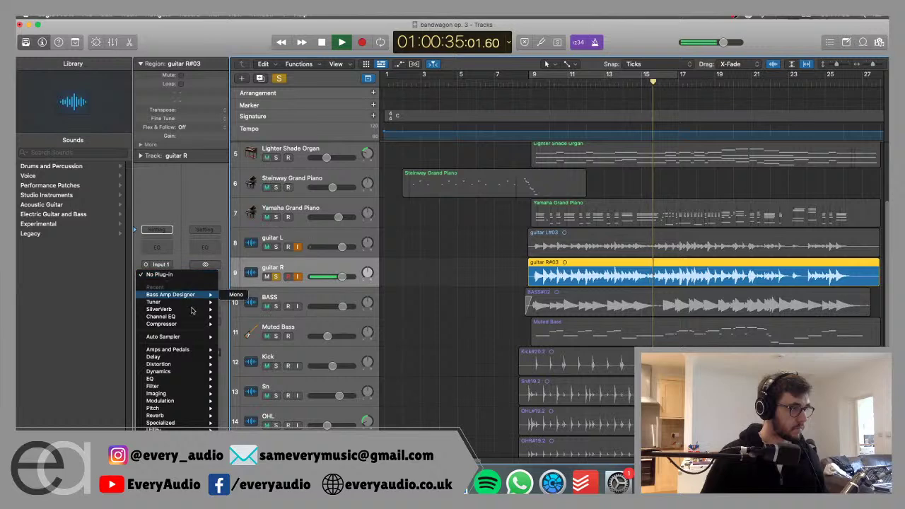
{"action": "mouse_move", "coordinate": [159, 379]}
{"action": "mouse_move", "coordinate": [251, 382]}
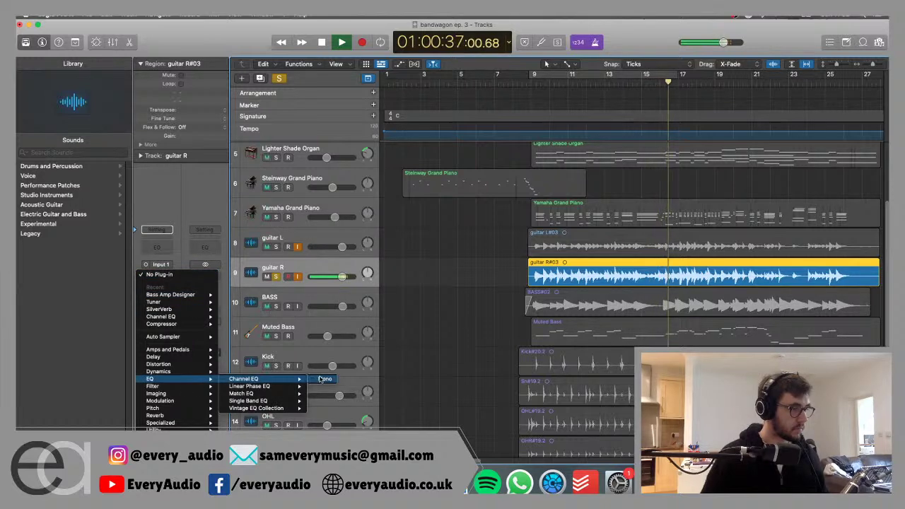
{"action": "key", "text": "Escape"}
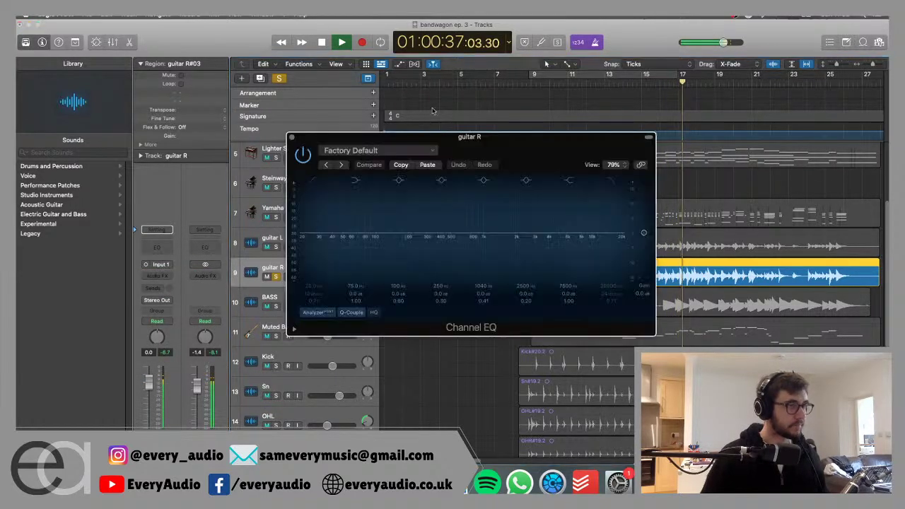
{"action": "left_click_drag", "start_coordinate": [482, 129], "coordinate": [300, 97]}
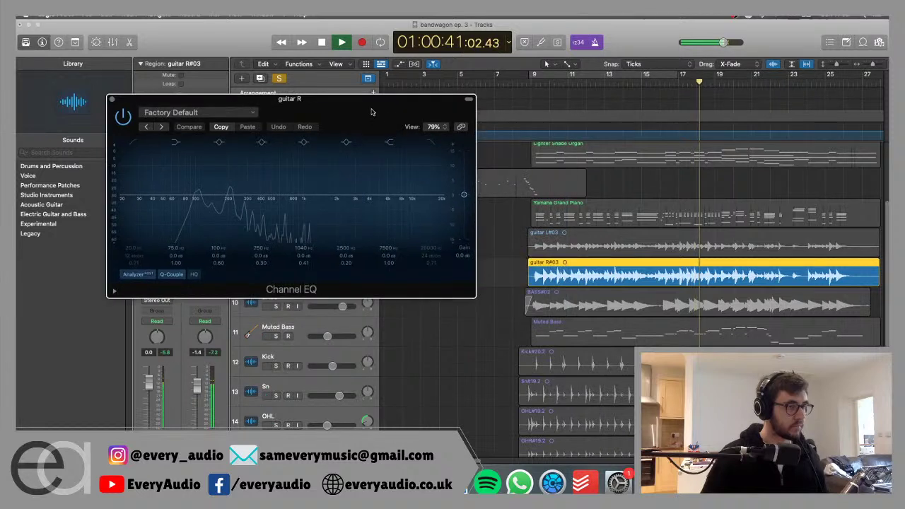
Add a low cut at 118 Hz, 24 dB/Oct to guitar R's Channel EQ, adjusting it during playback from bar 9.
{"action": "key", "text": "space"}
{"action": "left_click", "coordinate": [119, 204]}
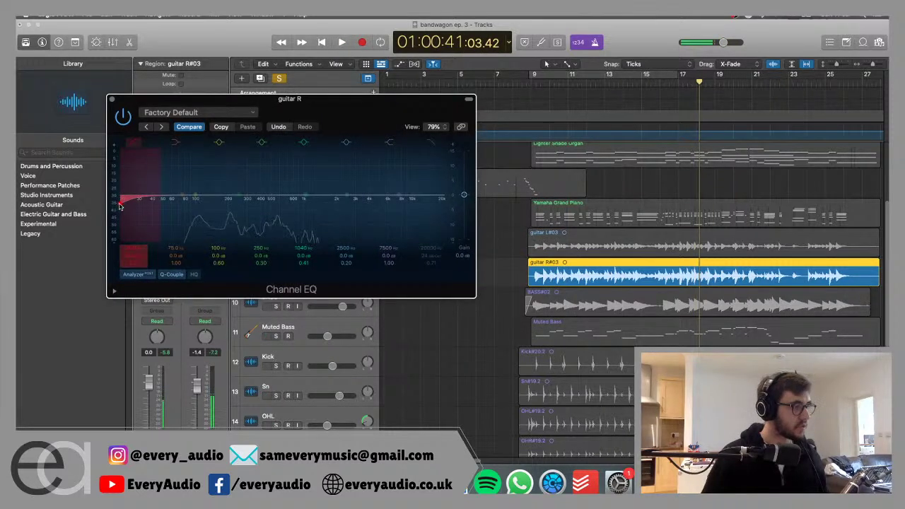
{"action": "left_click_drag", "start_coordinate": [119, 204], "coordinate": [202, 206]}
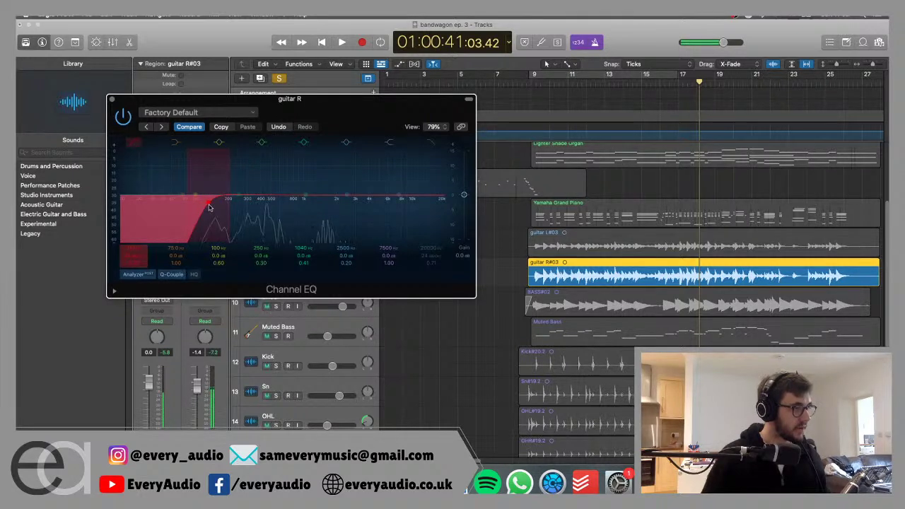
{"action": "left_click", "coordinate": [529, 83]}
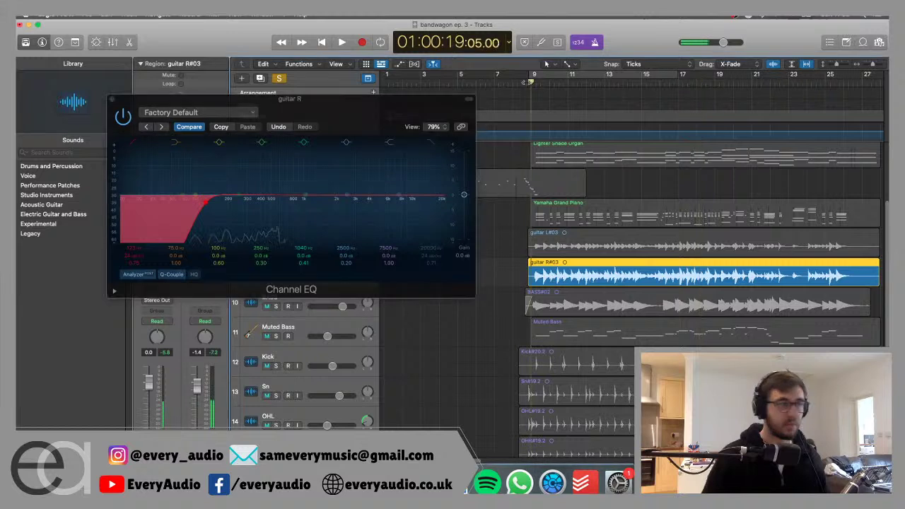
{"action": "key", "text": "space"}
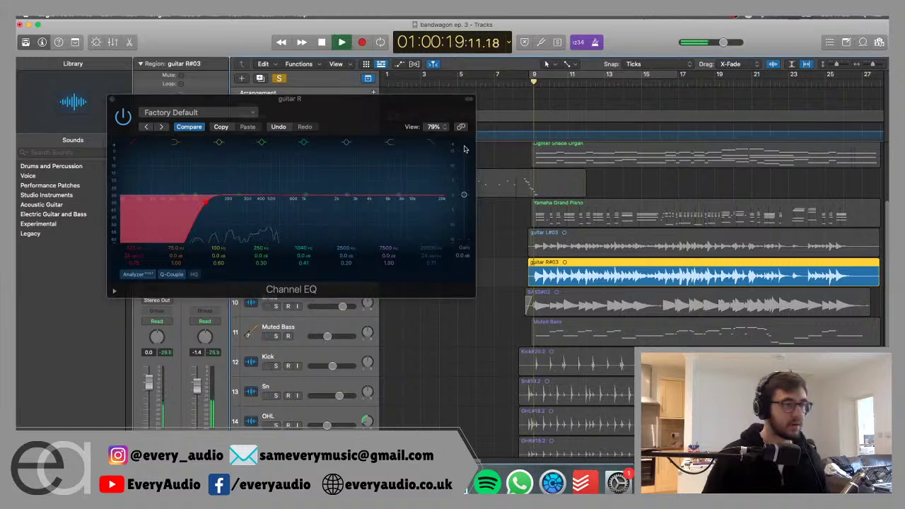
{"action": "left_click", "coordinate": [205, 207]}
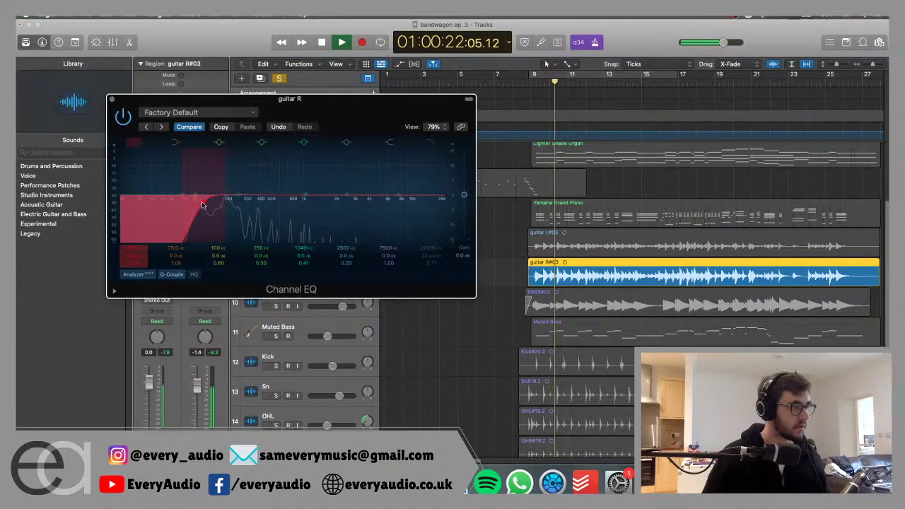
Copy guitar R's EQ settings and paste them into a new mono Channel EQ on the guitar L track.
{"action": "left_click", "coordinate": [226, 128]}
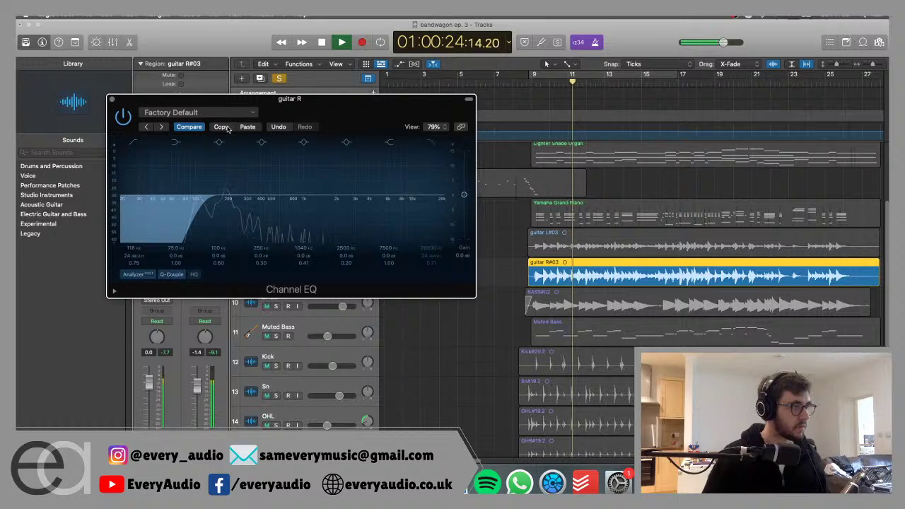
{"action": "key", "text": "super+w"}
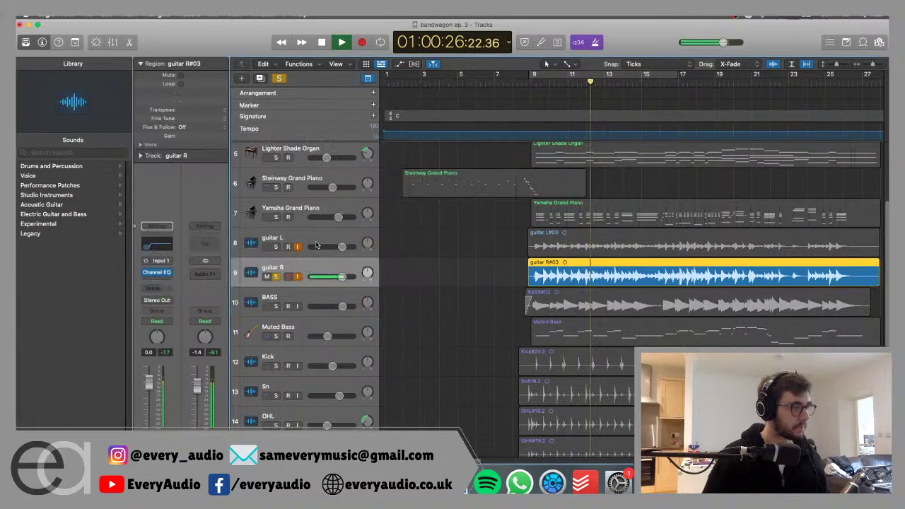
{"action": "left_click", "coordinate": [299, 243]}
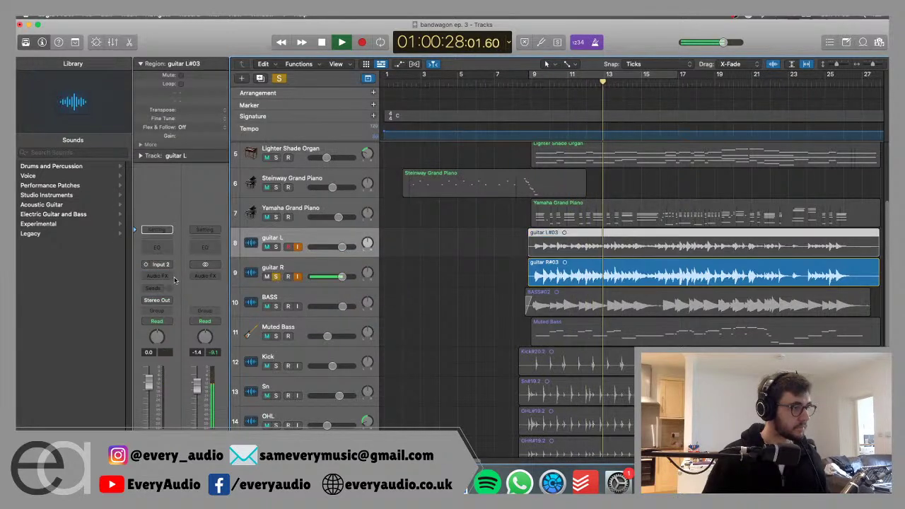
{"action": "left_click", "coordinate": [174, 276]}
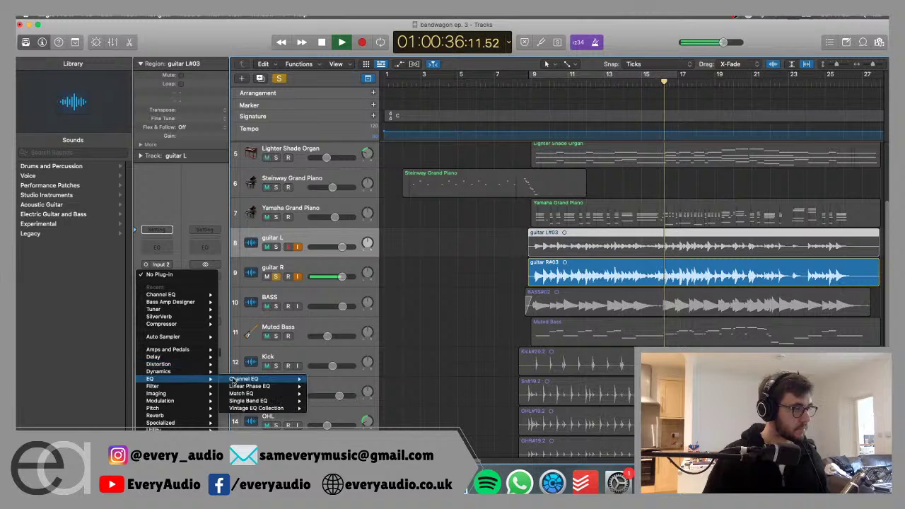
{"action": "left_click", "coordinate": [326, 379]}
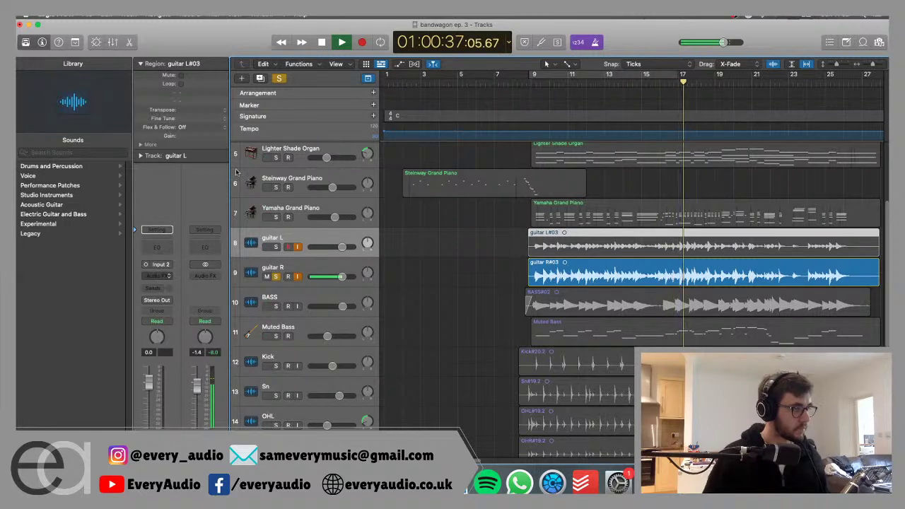
{"action": "left_click", "coordinate": [427, 164]}
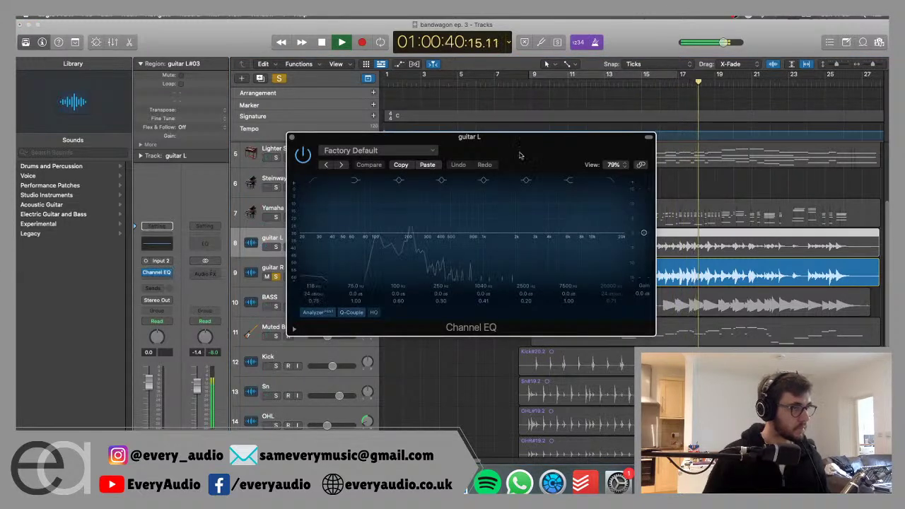
{"action": "left_click_drag", "start_coordinate": [534, 148], "coordinate": [332, 36]}
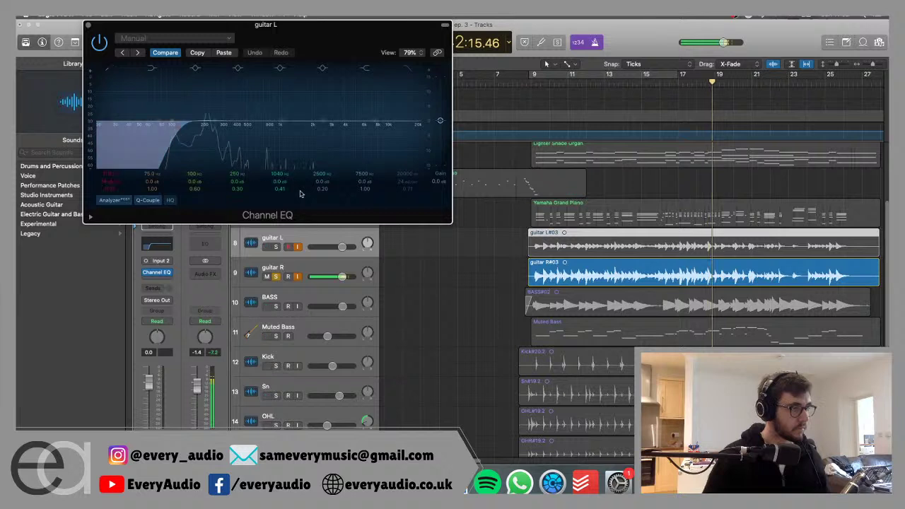
Solo guitar L alongside guitar R, pan guitar L to -29 and guitar R to +32, and close the EQ window.
{"action": "left_click", "coordinate": [277, 247]}
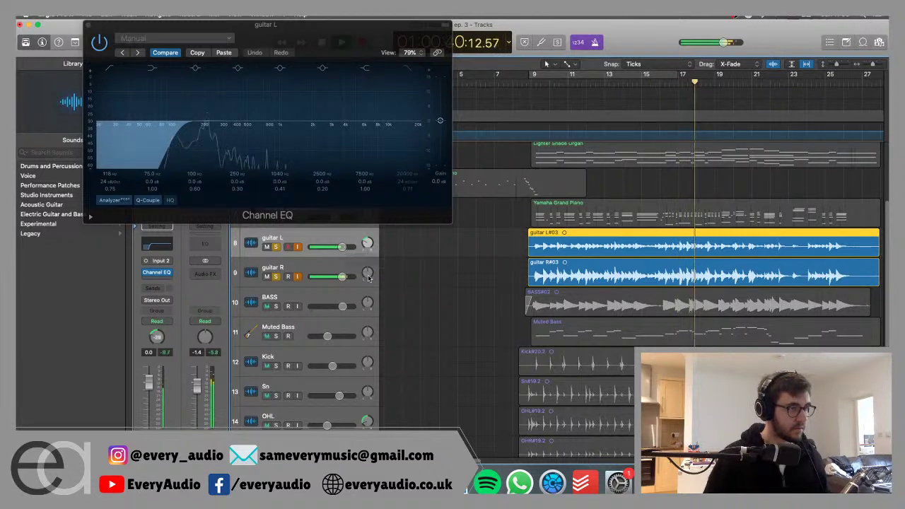
{"action": "left_click_drag", "start_coordinate": [367, 273], "coordinate": [367, 265]}
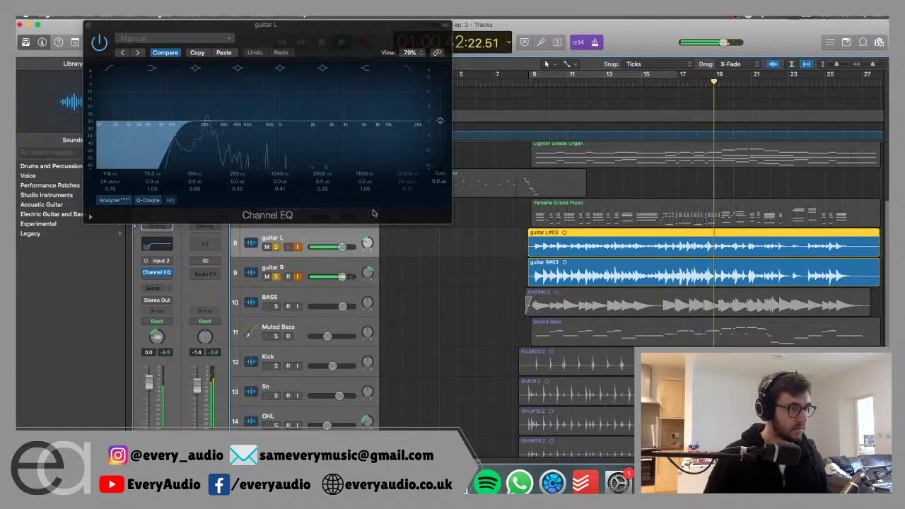
{"action": "left_click", "coordinate": [89, 26]}
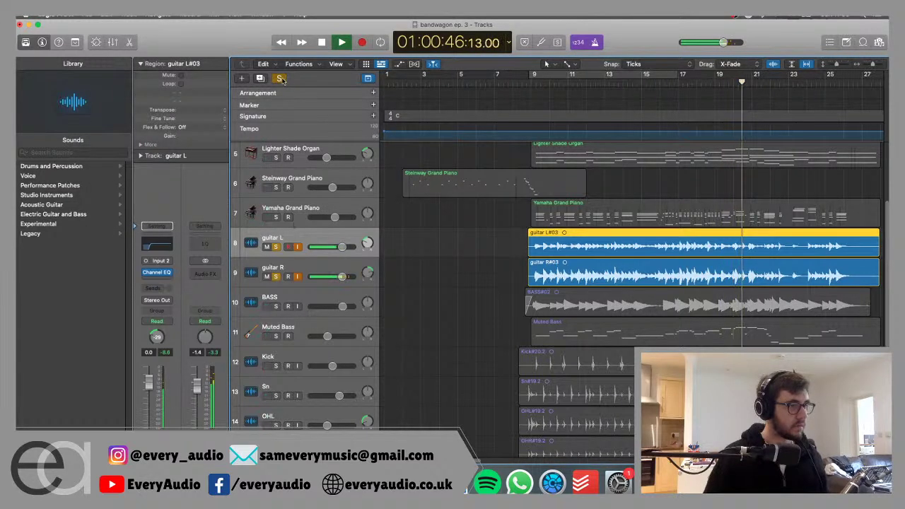
Clear all solos and play the full mix from about bar 9, briefly soloing guitar L to check it.
{"action": "key", "text": "ctrl+alt+super+s"}
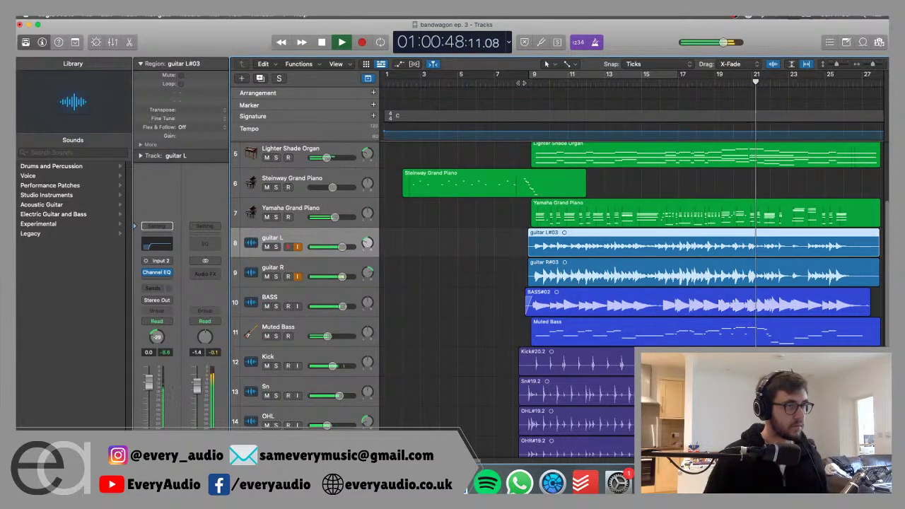
{"action": "left_click", "coordinate": [504, 256]}
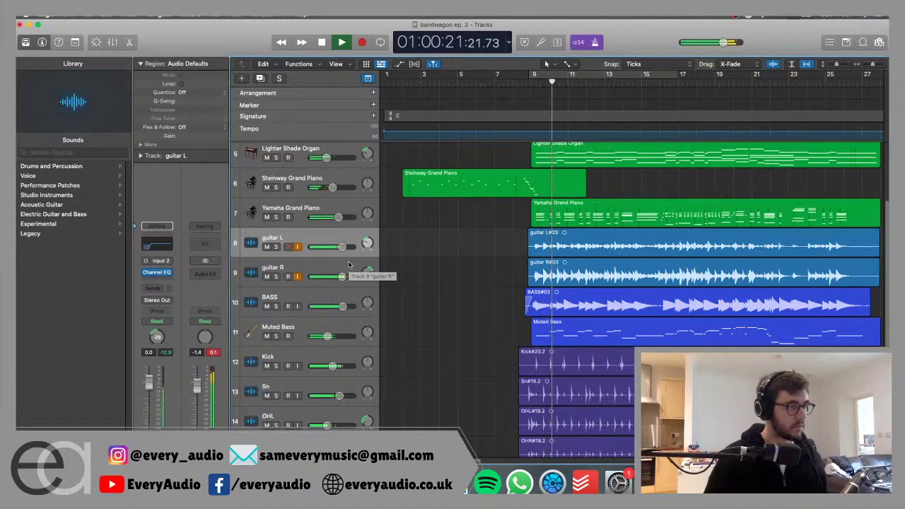
{"action": "left_click", "coordinate": [276, 247]}
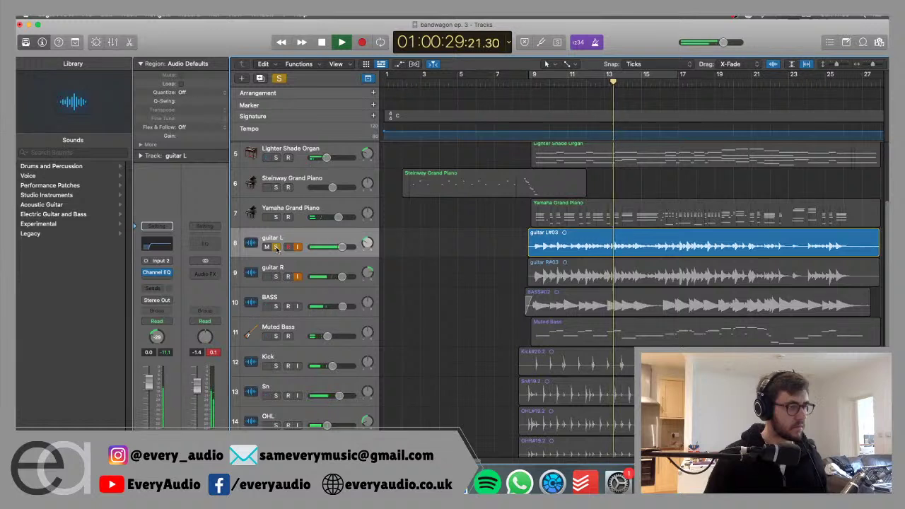
{"action": "left_click", "coordinate": [275, 247]}
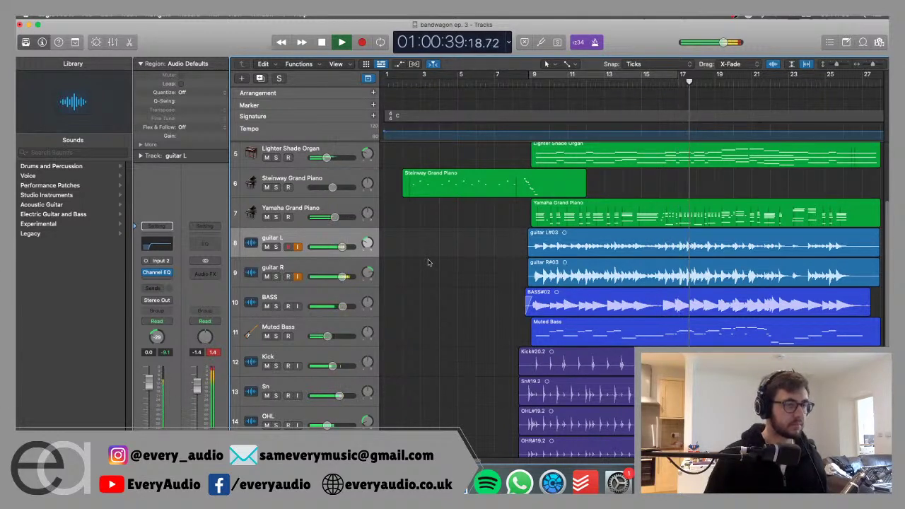
{"action": "key", "text": "space"}
Delete the guitar L and guitar R regions together with their recorded audio files from disk.
{"action": "left_click_drag", "start_coordinate": [498, 237], "coordinate": [564, 274]}
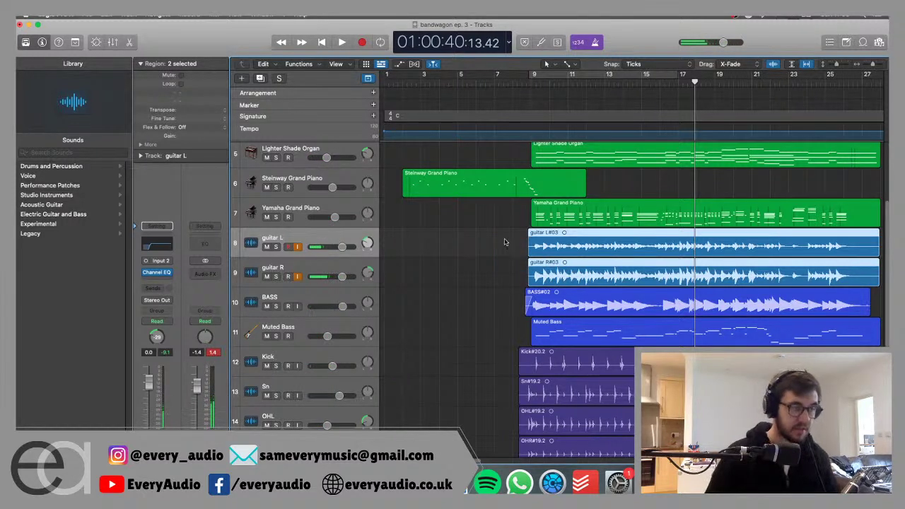
{"action": "key", "text": "Delete"}
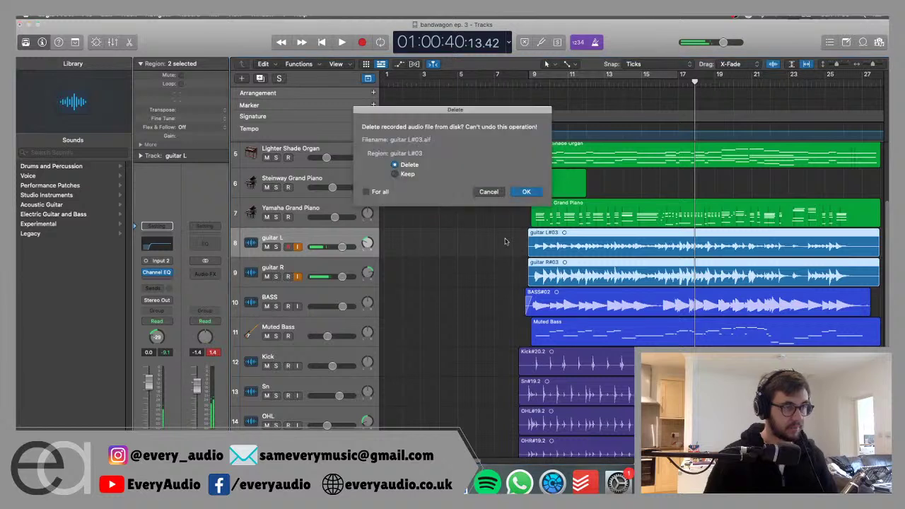
{"action": "left_click", "coordinate": [526, 193]}
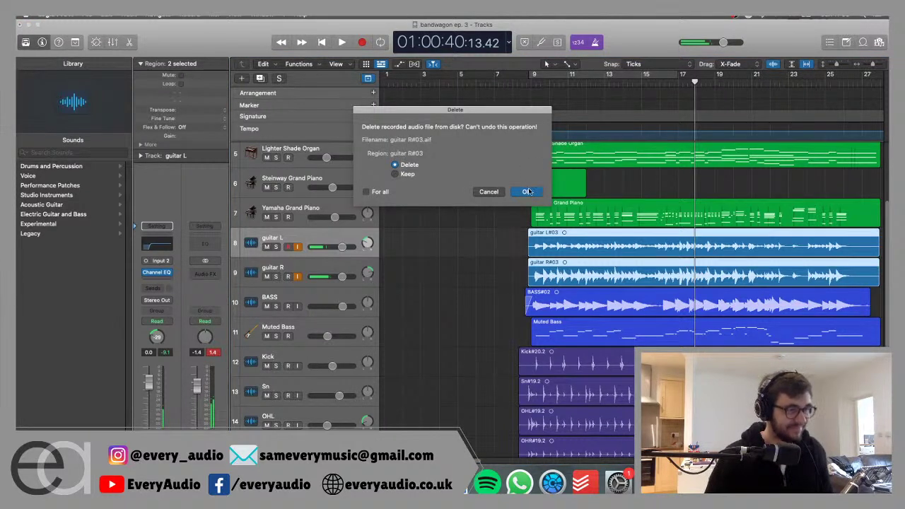
{"action": "left_click", "coordinate": [527, 192]}
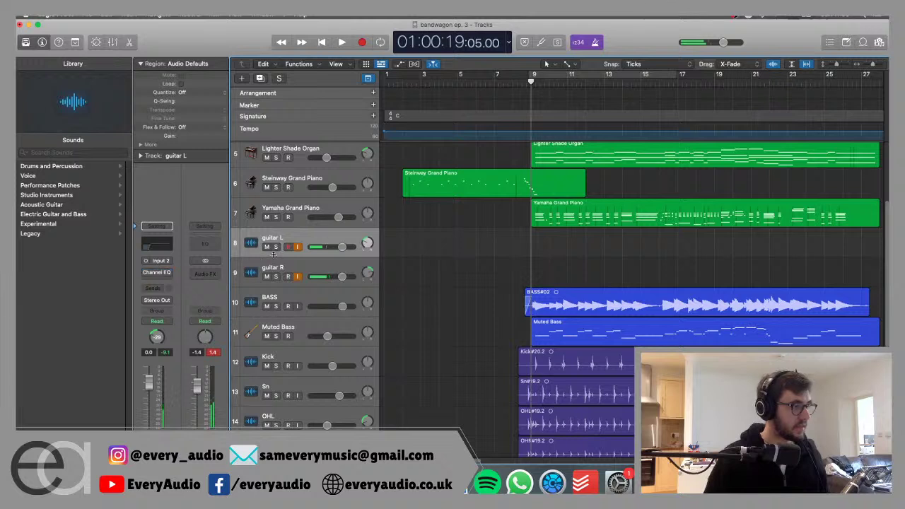
{"action": "left_click", "coordinate": [279, 266]}
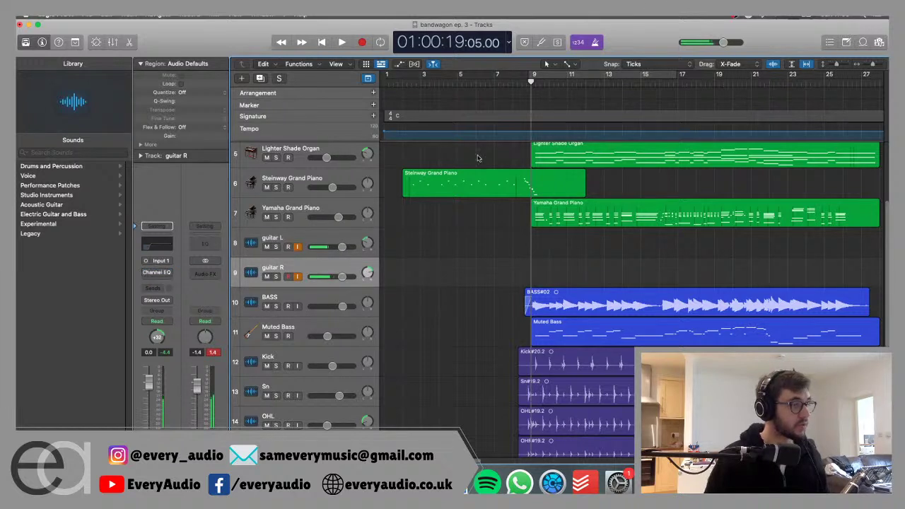
{"action": "key", "text": "comma"}
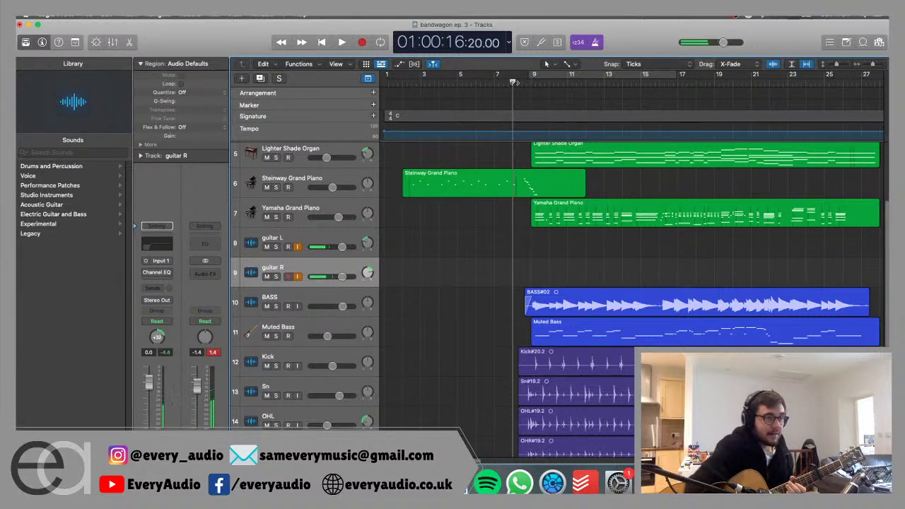
{"action": "key", "text": "r"}
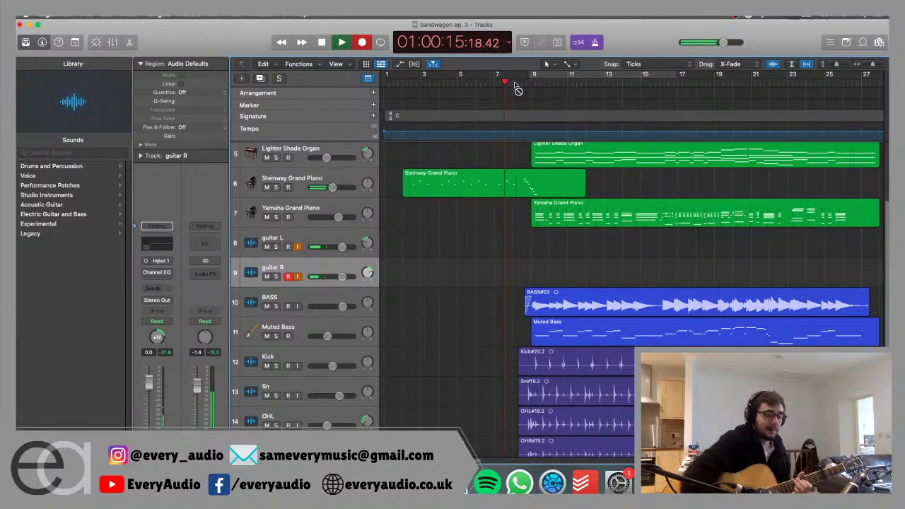
{"action": "key", "text": "space"}
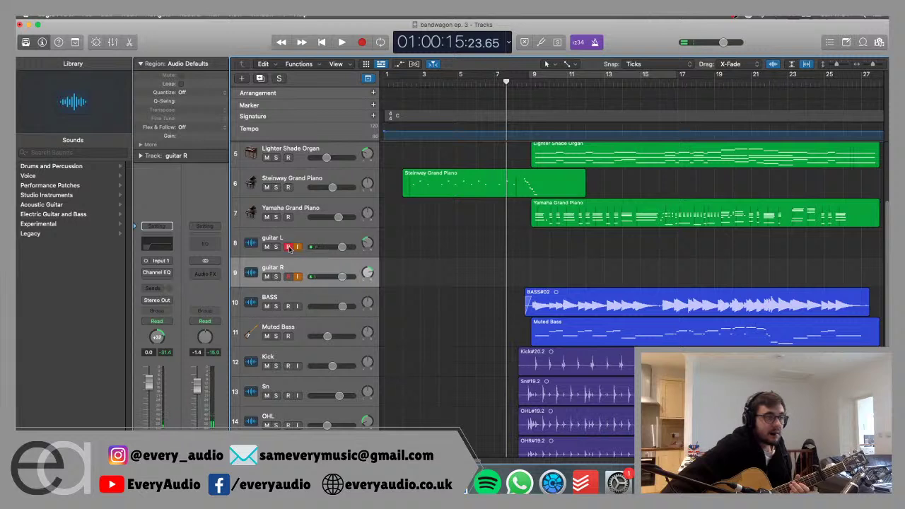
Record a new take on guitar L and guitar R together, from about bar 7 to just past bar 27.
{"action": "left_click", "coordinate": [495, 83]}
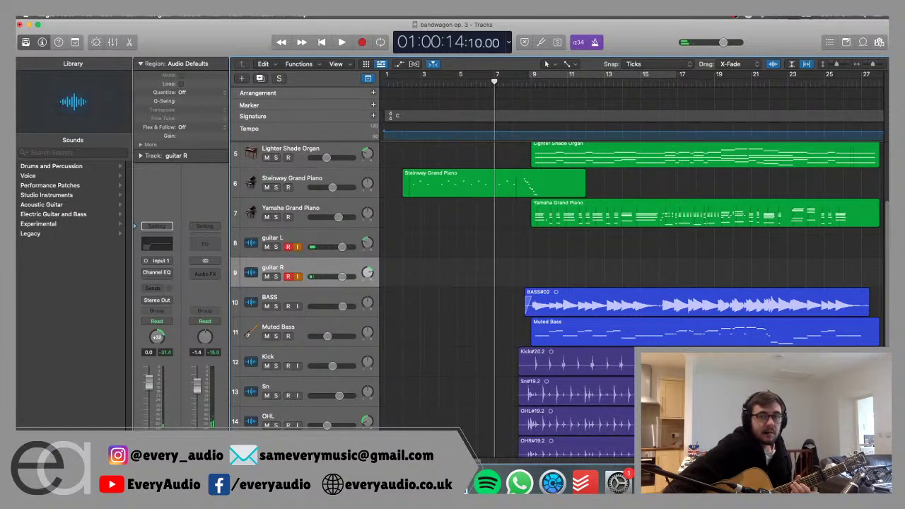
{"action": "key", "text": "super+Tab"}
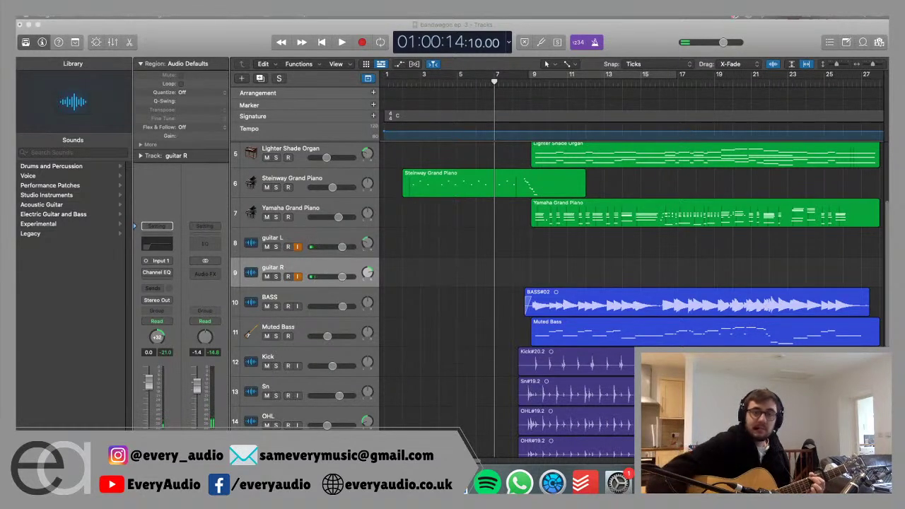
{"action": "key", "text": "r"}
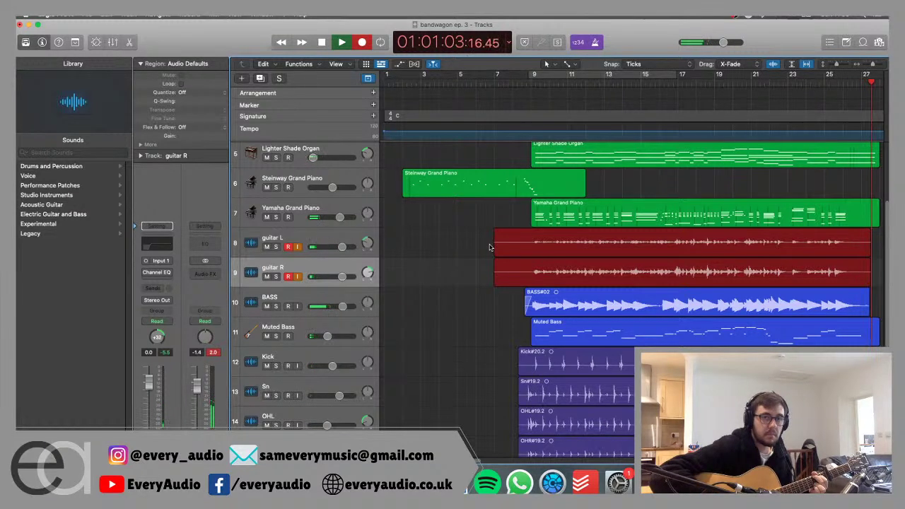
{"action": "key", "text": "space"}
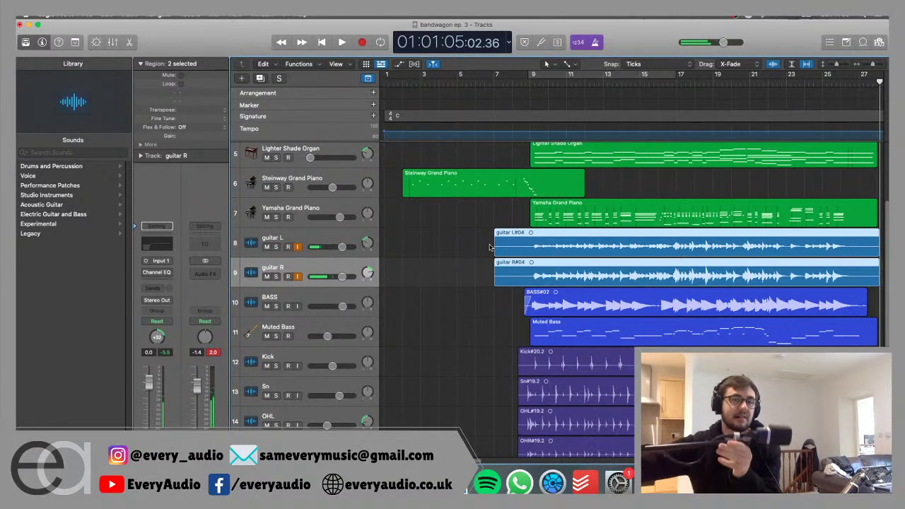
Play the new take from about bar 8 and enable the Channel EQ on guitar R and guitar L.
{"action": "left_click", "coordinate": [460, 223]}
{"action": "left_click", "coordinate": [511, 85]}
{"action": "key", "text": "space"}
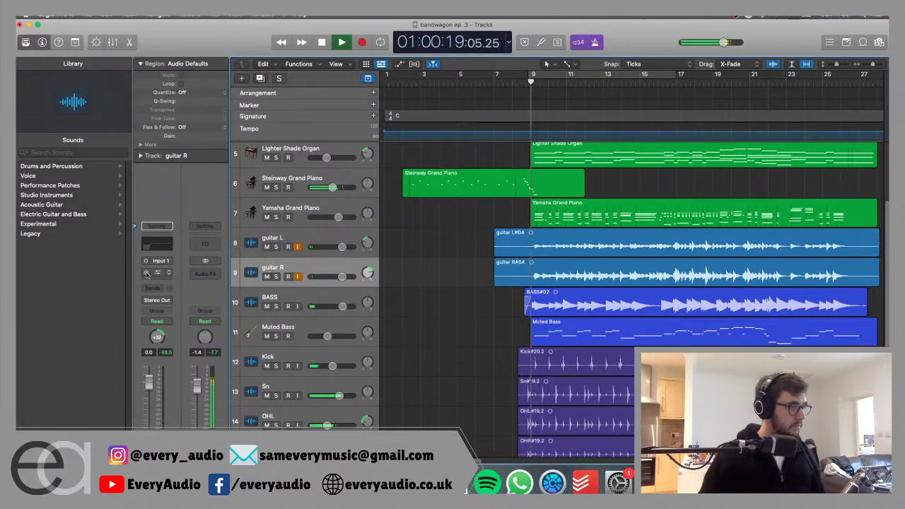
{"action": "left_click", "coordinate": [309, 244]}
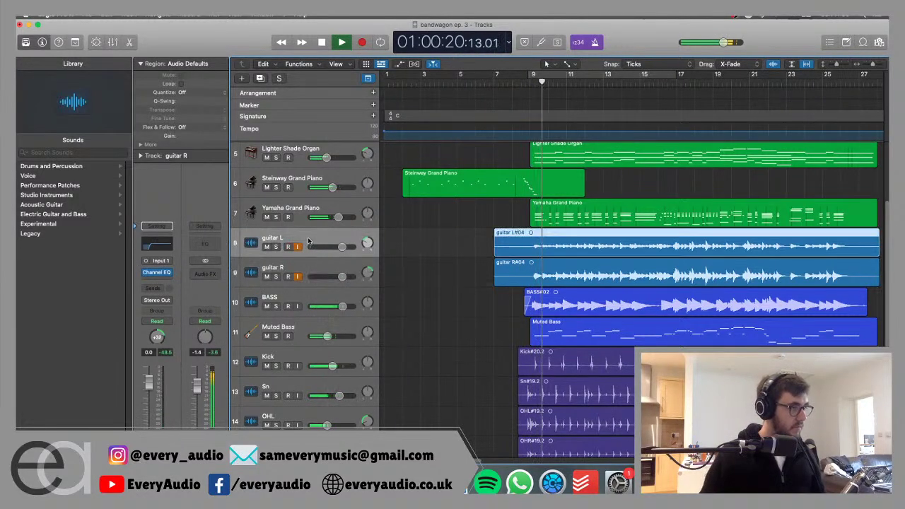
{"action": "left_click", "coordinate": [147, 274]}
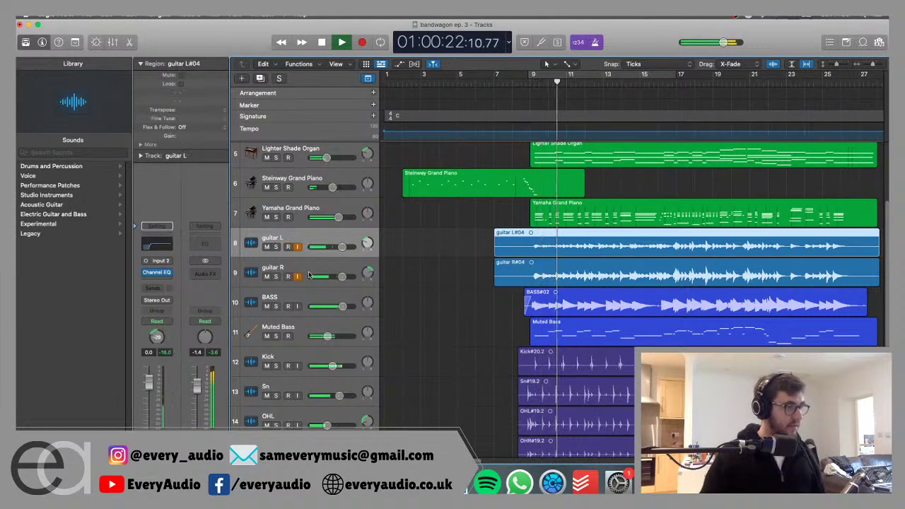
Replay from about bar 8 while trimming both guitar regions to start at about 8 2 3 and end at about bar 27.
{"action": "left_click", "coordinate": [452, 246]}
{"action": "key", "text": "space"}
{"action": "left_click", "coordinate": [512, 84]}
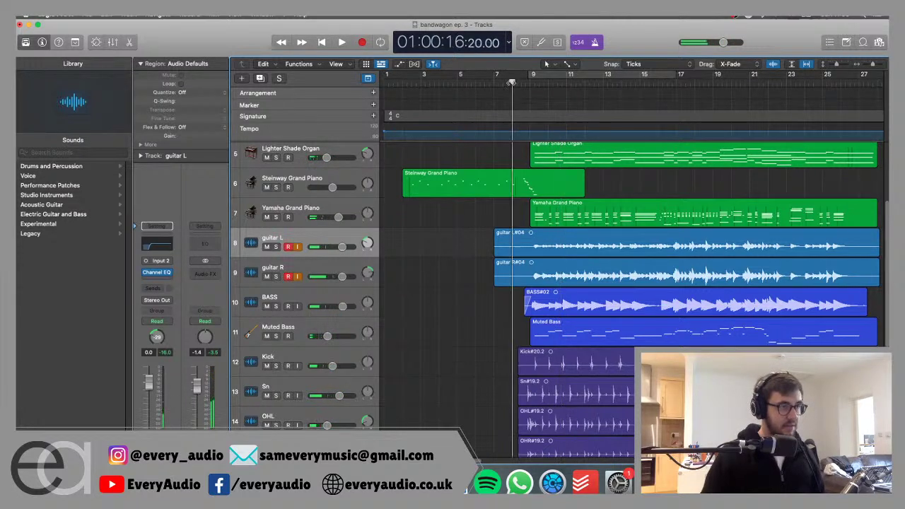
{"action": "key", "text": "space"}
{"action": "left_click_drag", "start_coordinate": [465, 246], "coordinate": [521, 278]}
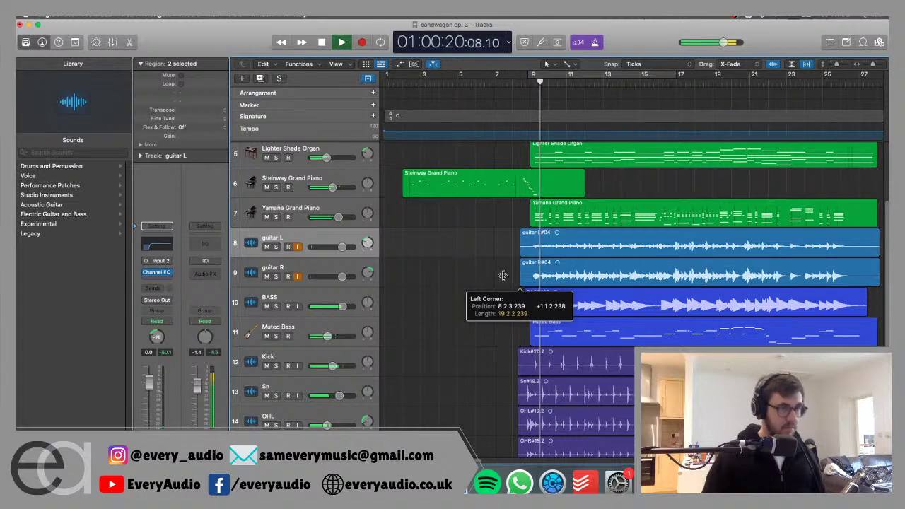
{"action": "left_click", "coordinate": [499, 277]}
{"action": "scroll", "coordinate": [784, 311], "scroll_direction": "right", "scroll_amount": 4}
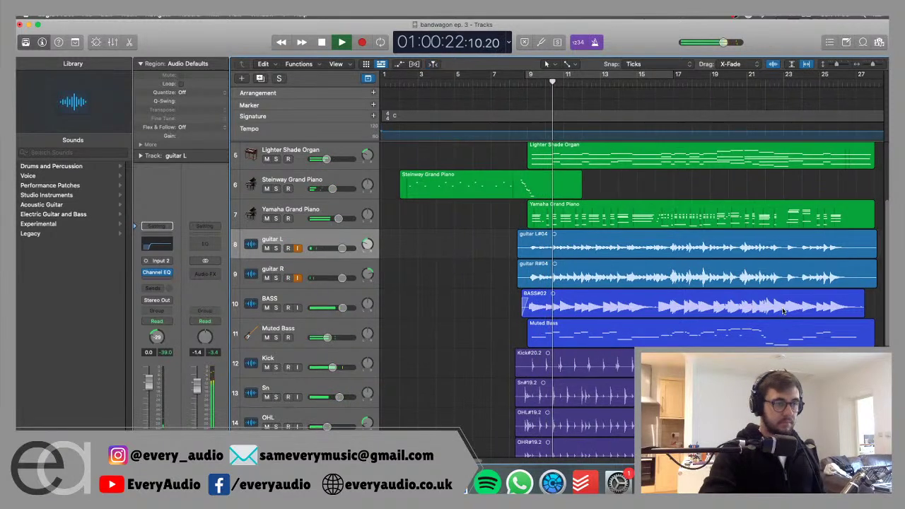
{"action": "left_click_drag", "start_coordinate": [838, 247], "coordinate": [805, 281]}
{"action": "scroll", "coordinate": [805, 282], "scroll_direction": "left", "scroll_amount": 4}
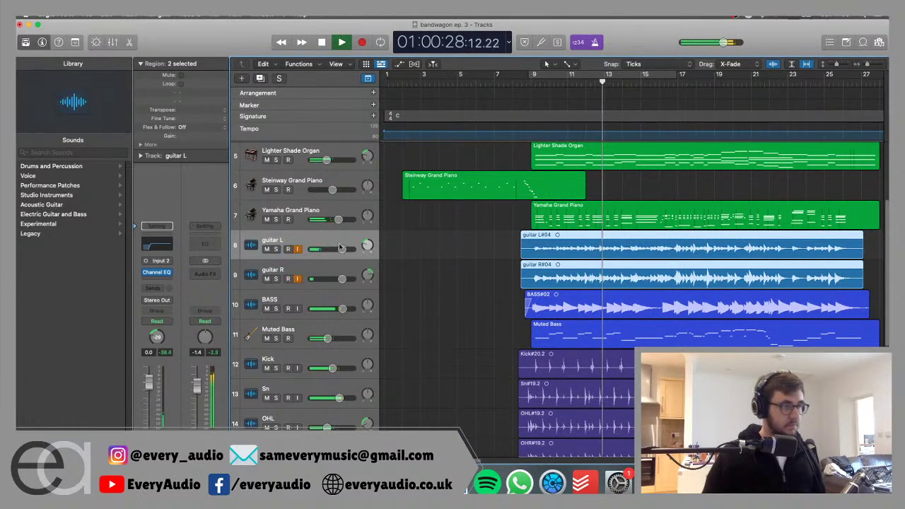
Lower guitar L and guitar R to -5.4 dB, stop playback, and group both tracks in a Summing Stack.
{"action": "left_click", "coordinate": [343, 279]}
{"action": "left_click_drag", "start_coordinate": [343, 279], "coordinate": [332, 280]}
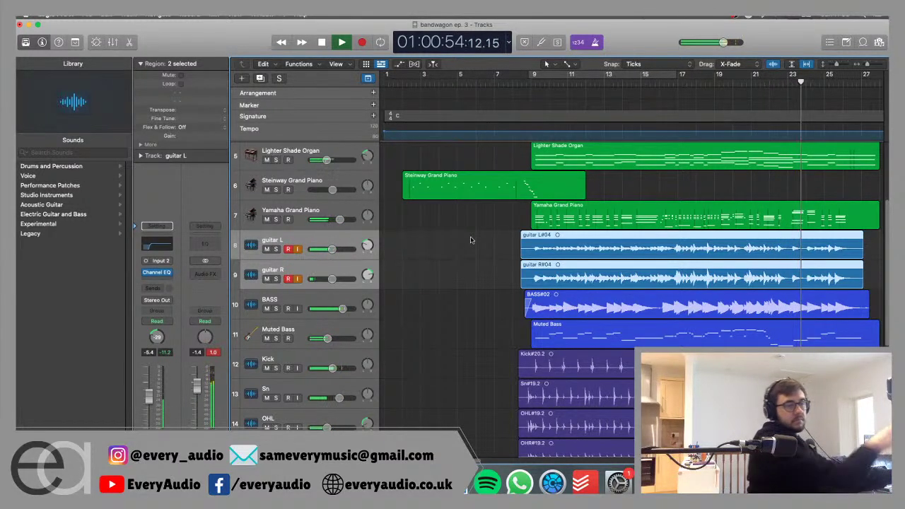
{"action": "key", "text": "space"}
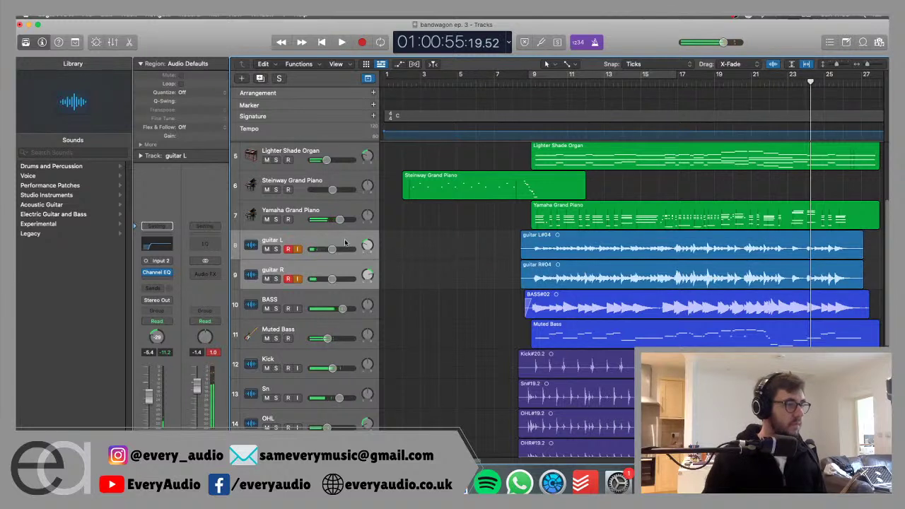
{"action": "right_click", "coordinate": [345, 241]}
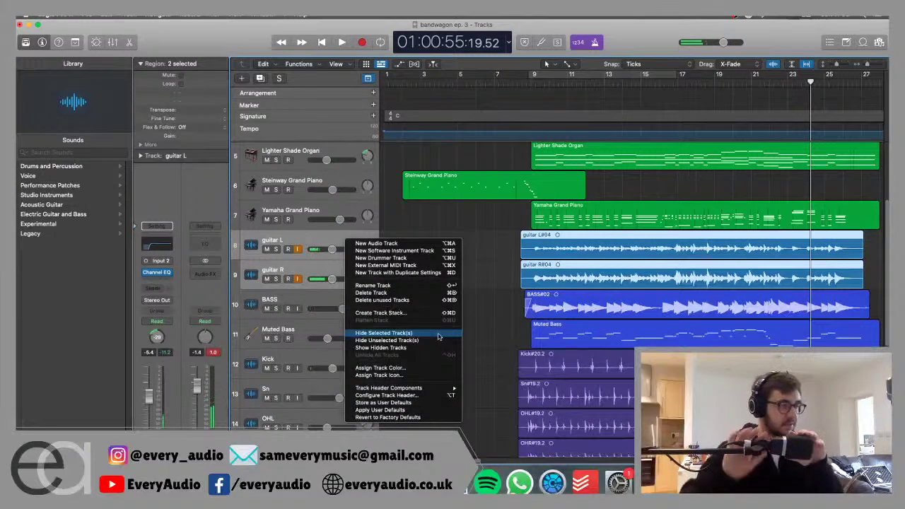
{"action": "left_click", "coordinate": [419, 314]}
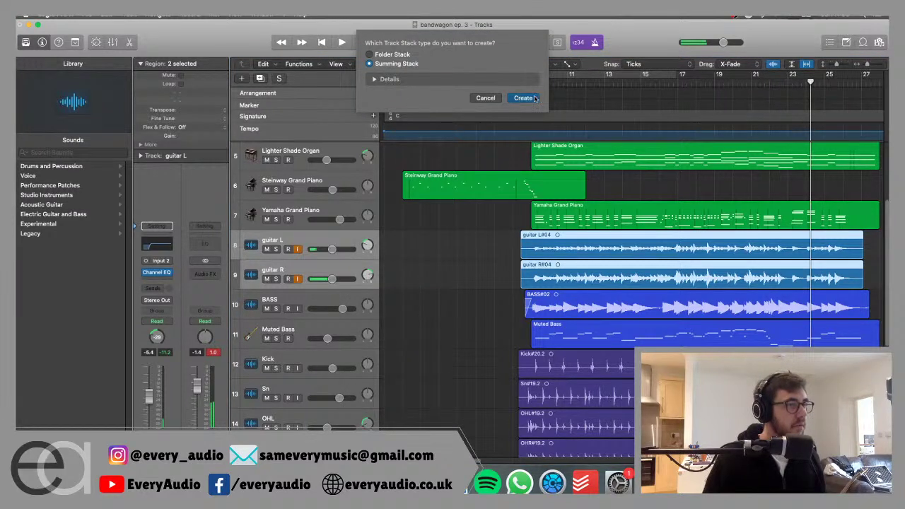
{"action": "left_click", "coordinate": [524, 98]}
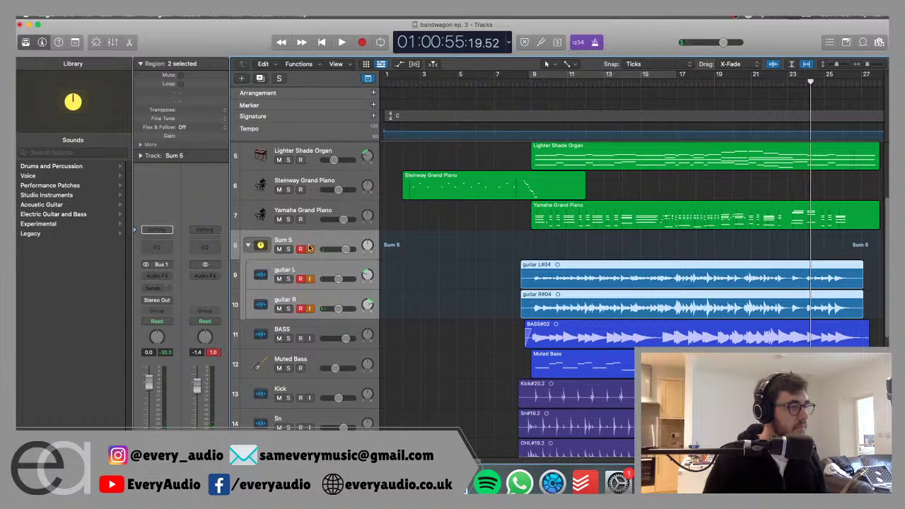
Play from about bar 8, collapse the guitar stack, and set its volume to -3.4 dB and pan to -37.
{"action": "left_click", "coordinate": [512, 80]}
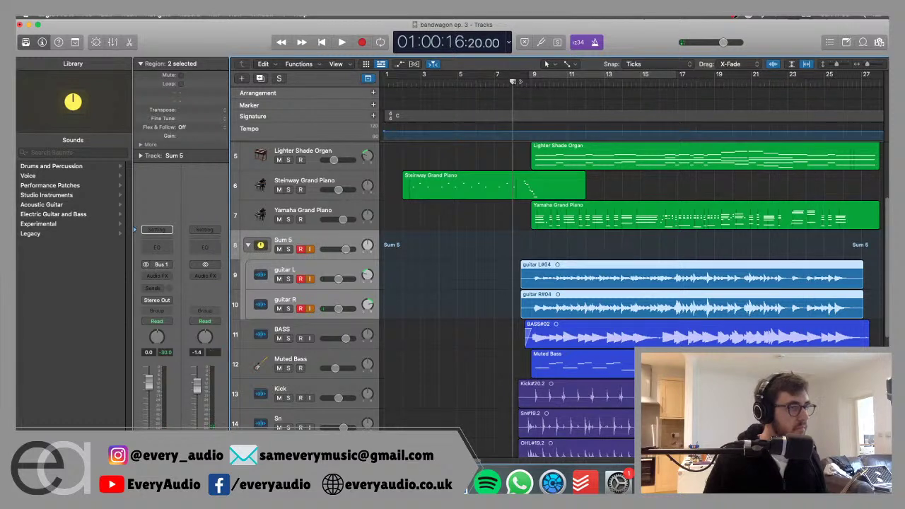
{"action": "key", "text": "space"}
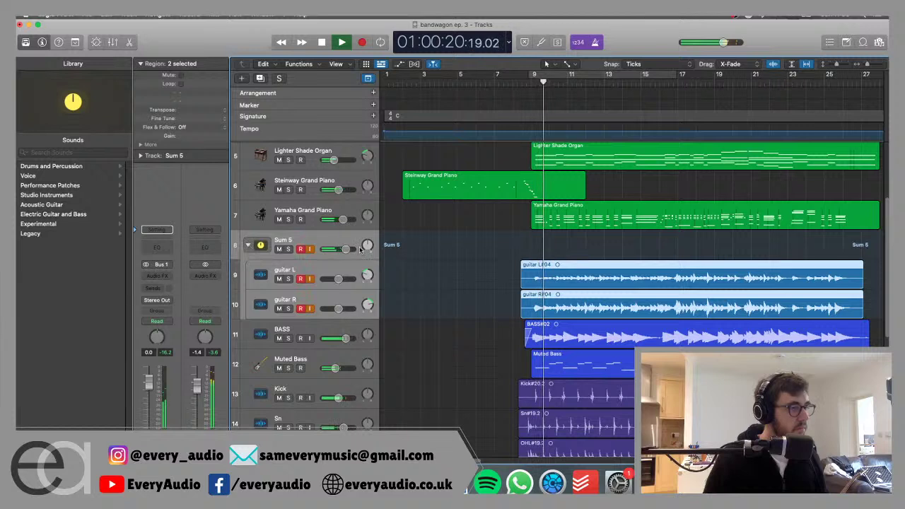
{"action": "left_click", "coordinate": [248, 246]}
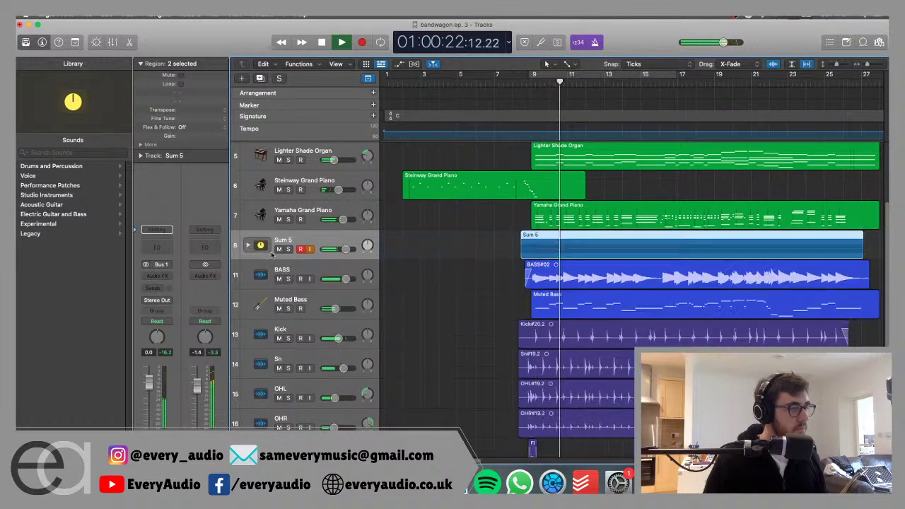
{"action": "left_click_drag", "start_coordinate": [345, 249], "coordinate": [367, 272]}
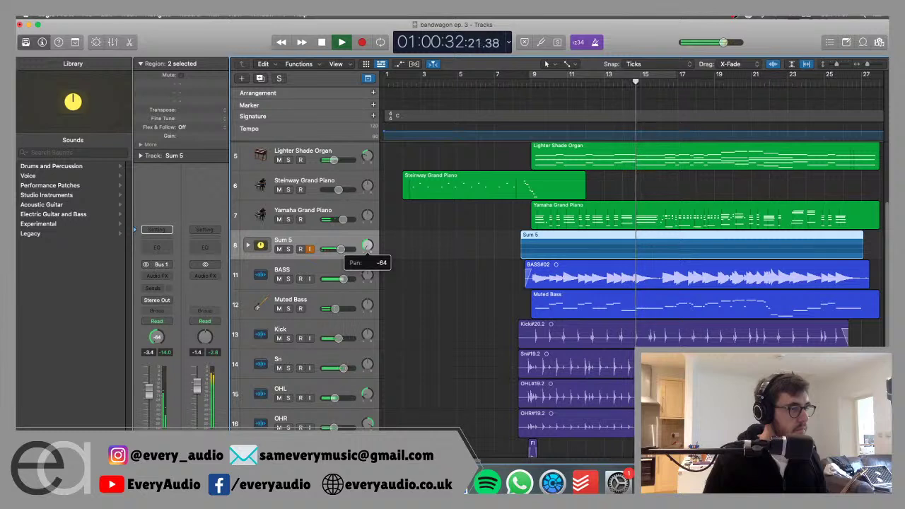
{"action": "left_click_drag", "start_coordinate": [367, 245], "coordinate": [367, 235]}
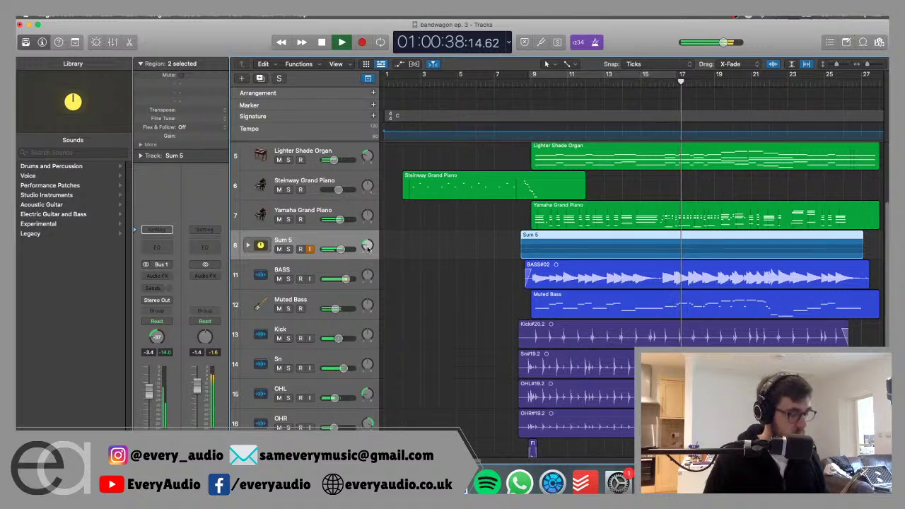
{"action": "key", "text": "space"}
{"action": "left_click", "coordinate": [392, 243]}
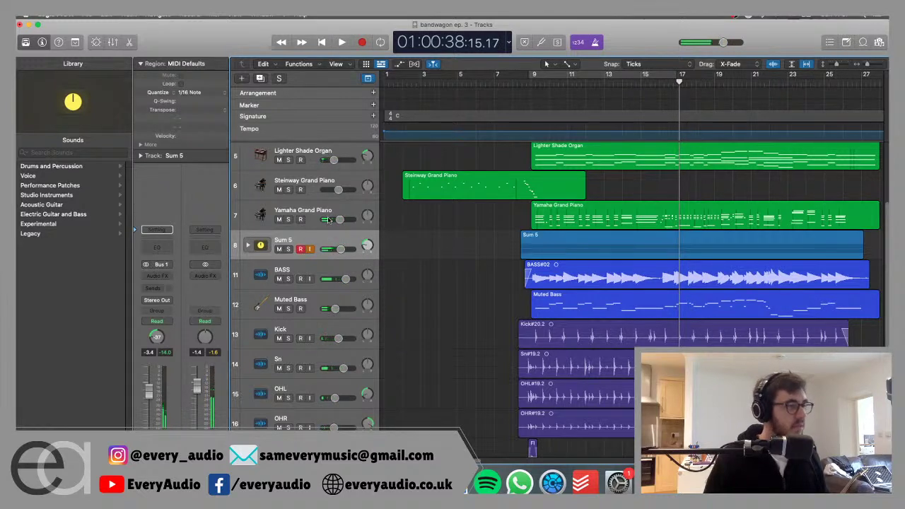
Expand the guitar stack, try to duplicate the guitar L and guitar R tracks inside it, and undo the duplication.
{"action": "left_click", "coordinate": [248, 245]}
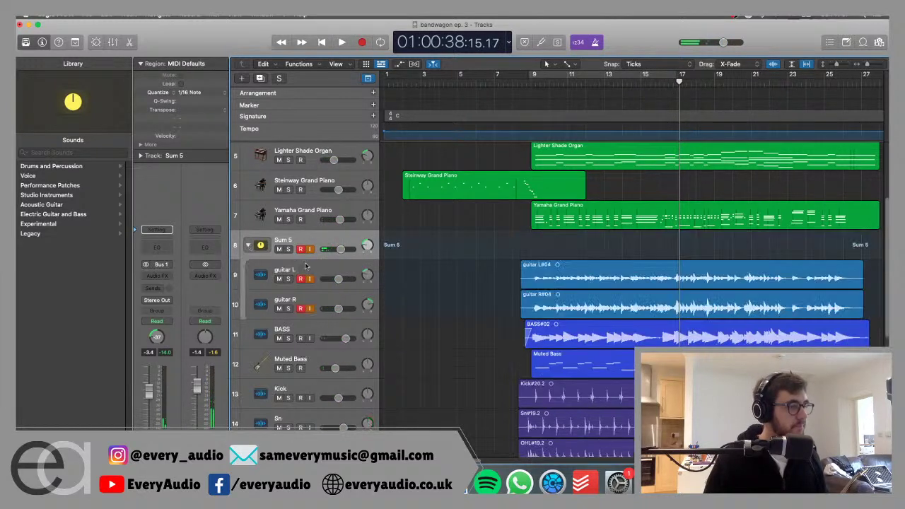
{"action": "left_click", "coordinate": [327, 270]}
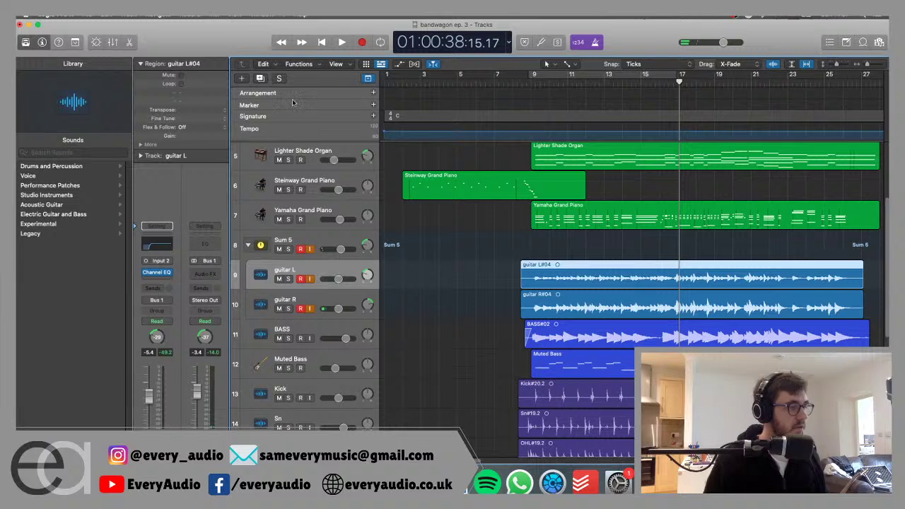
{"action": "key", "text": "shift+Down"}
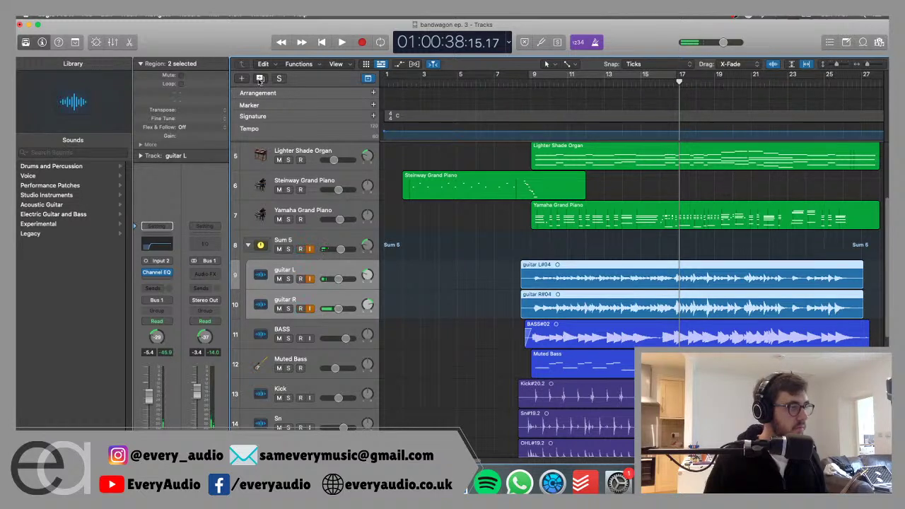
{"action": "left_click", "coordinate": [260, 79]}
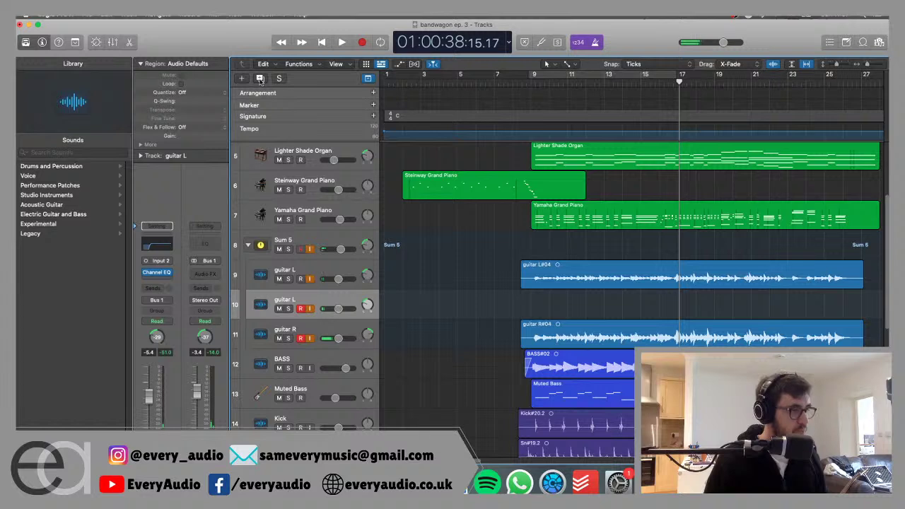
{"action": "key", "text": "super+z"}
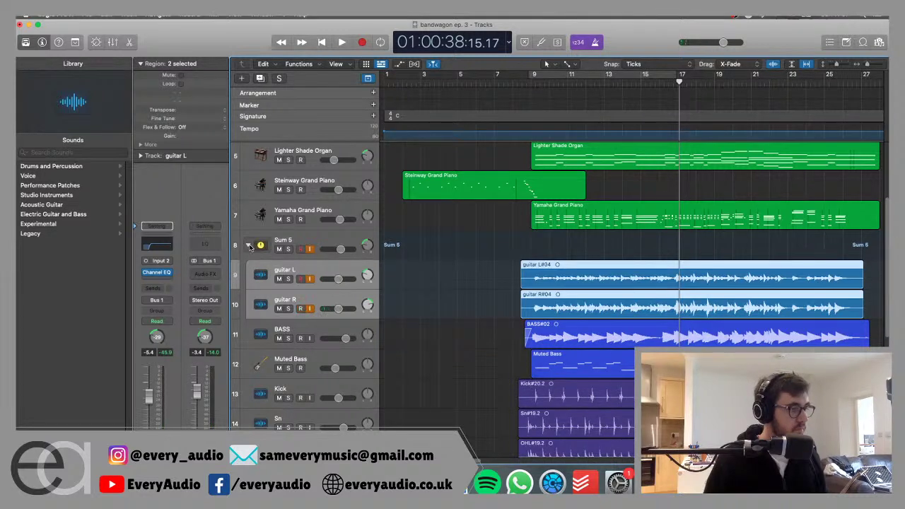
Duplicate the whole Sum 5 guitar stack with its tracks and settings, and select the original stack's guitar R track.
{"action": "left_click", "coordinate": [301, 242]}
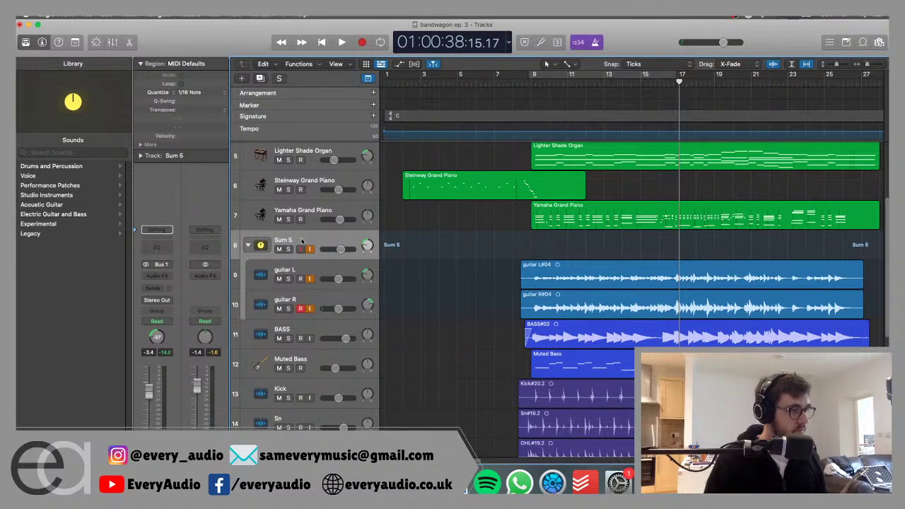
{"action": "left_click", "coordinate": [260, 78]}
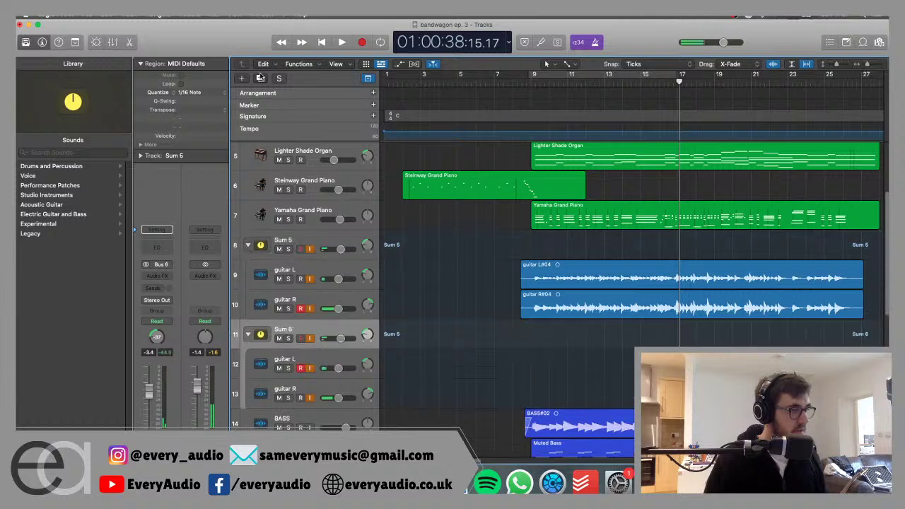
{"action": "scroll", "coordinate": [407, 295], "scroll_direction": "down", "scroll_amount": 2}
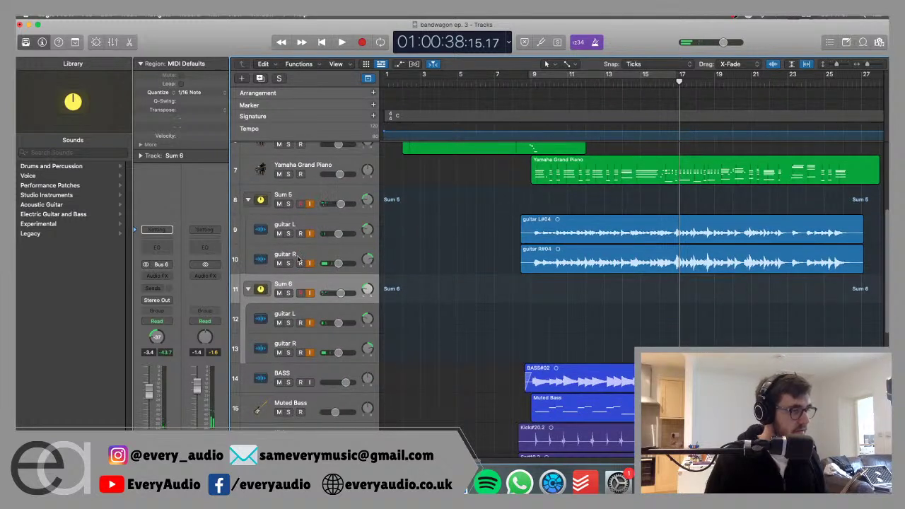
{"action": "left_click", "coordinate": [302, 259]}
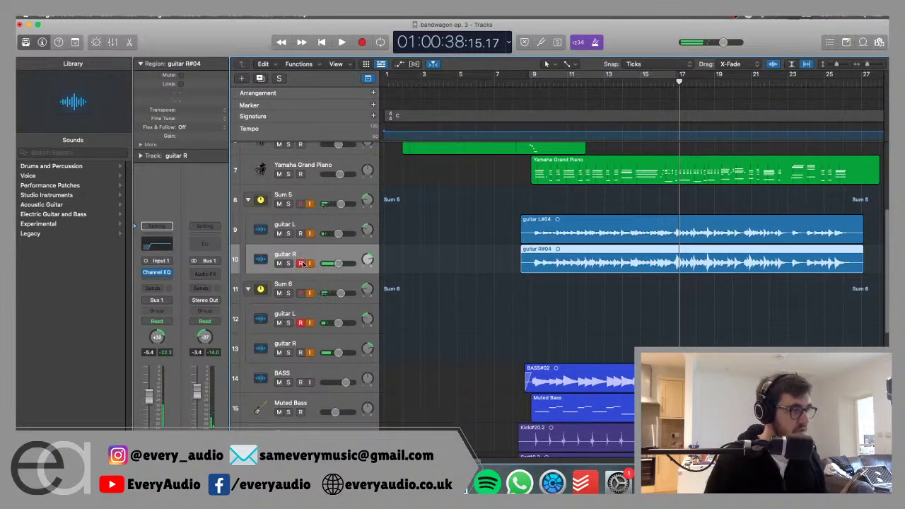
Record-arm guitar L and guitar R in the duplicated Sum 6 stack and place the playhead at about bar 8.
{"action": "left_click", "coordinate": [298, 316]}
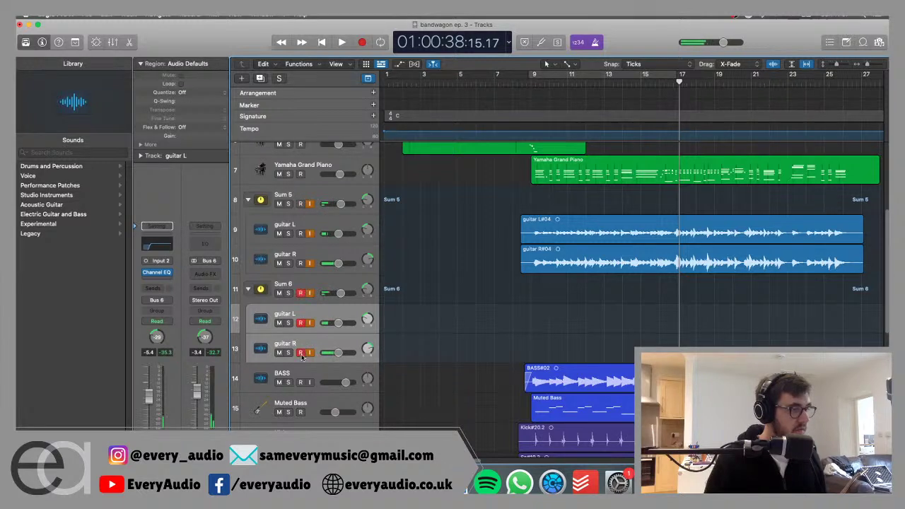
{"action": "left_click", "coordinate": [293, 314]}
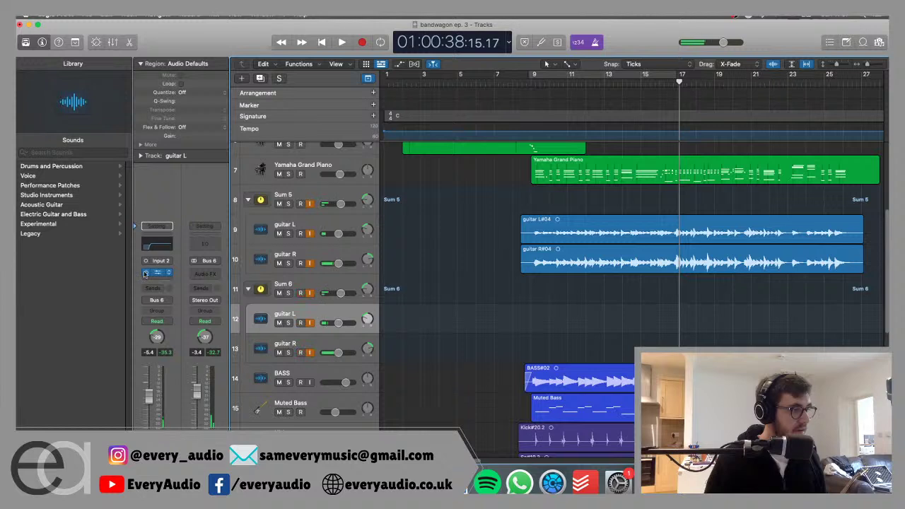
{"action": "left_click", "coordinate": [281, 341]}
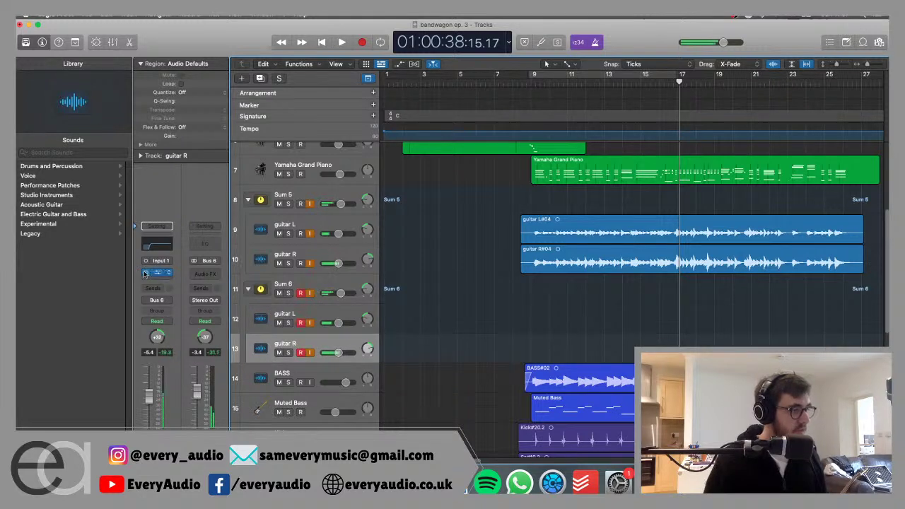
{"action": "left_click", "coordinate": [513, 83]}
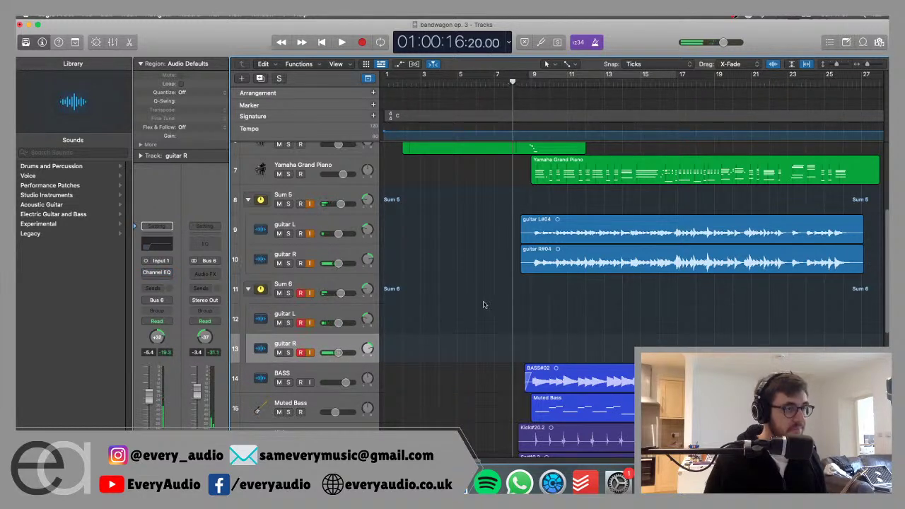
Turn off input monitoring for the Sum 5 stack and its guitar L and guitar R tracks.
{"action": "left_click", "coordinate": [316, 198]}
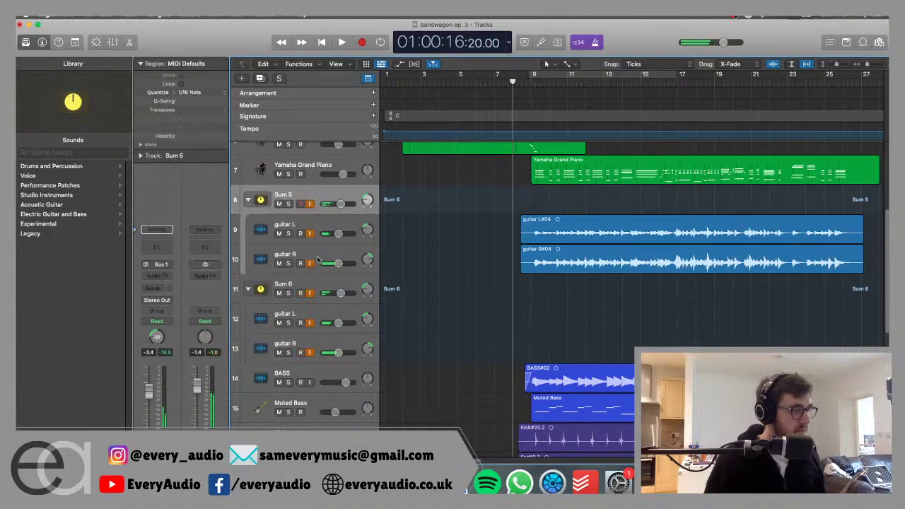
{"action": "left_click", "coordinate": [312, 264]}
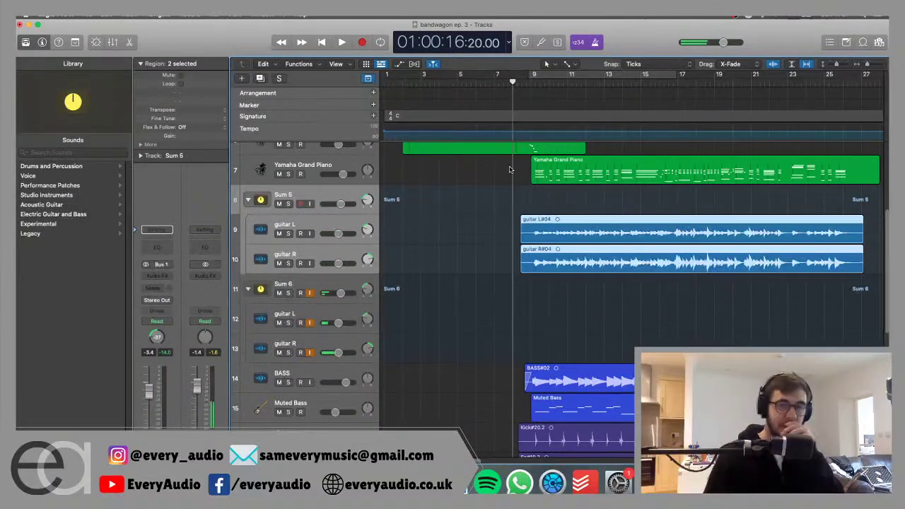
{"action": "left_click", "coordinate": [553, 293]}
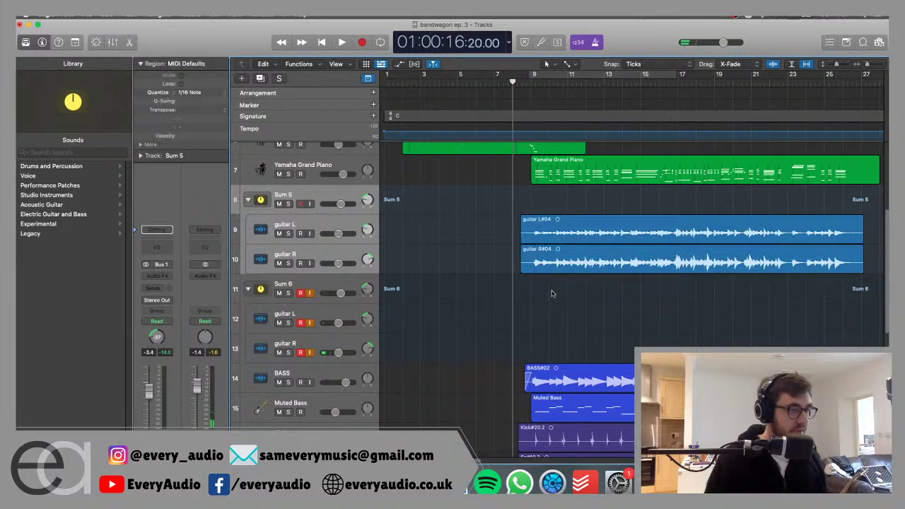
Select the Sum 6 stack, try recording a guitar take from about bar 8, and undo the short recording.
{"action": "left_click", "coordinate": [334, 286]}
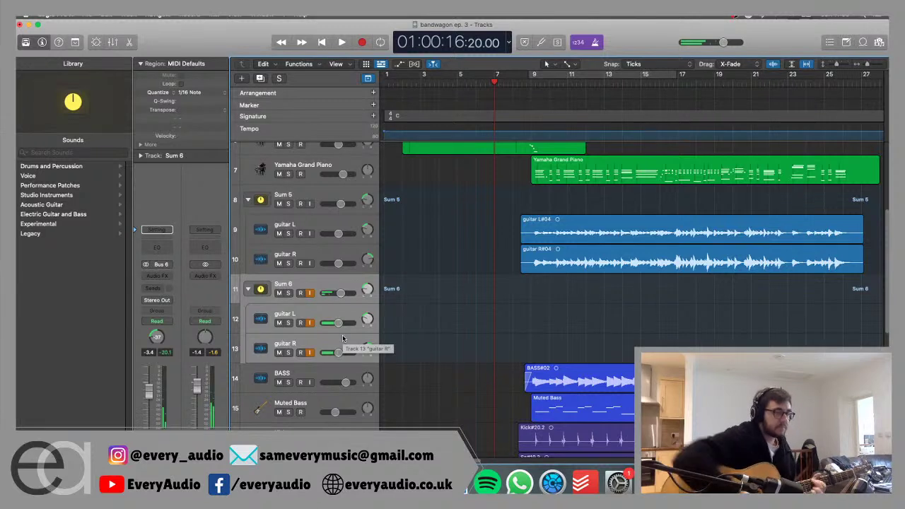
{"action": "key", "text": "space"}
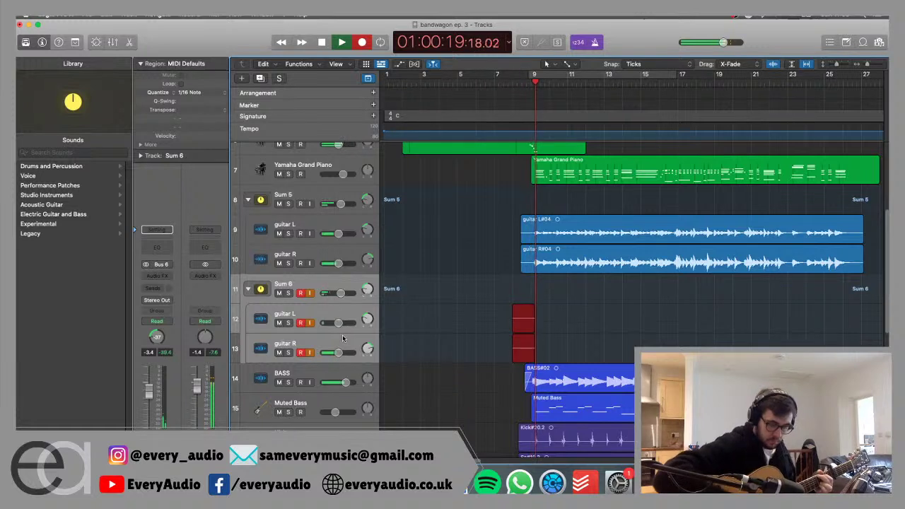
{"action": "key", "text": "space"}
{"action": "key", "text": "super+z"}
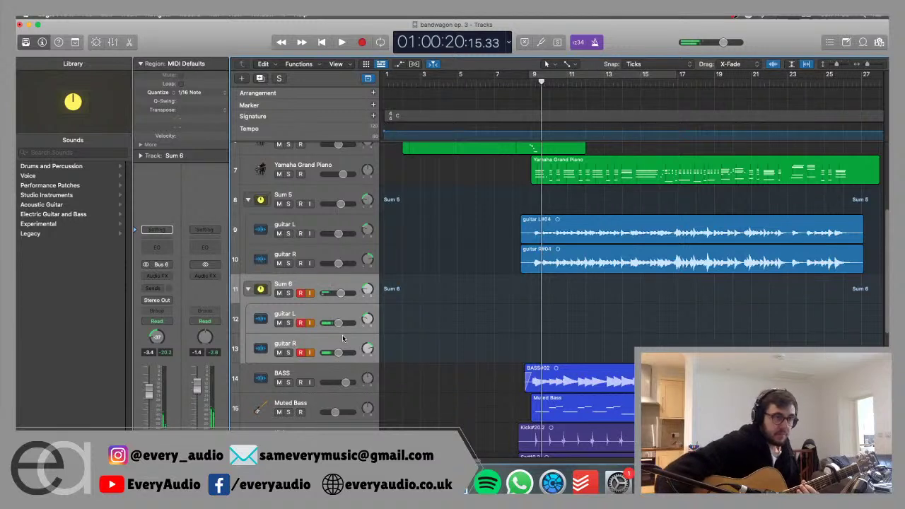
Try another double-track guitar take in Sum 6 from about bar 8 to bar 23, and undo it.
{"action": "left_click", "coordinate": [514, 80]}
{"action": "key", "text": "r"}
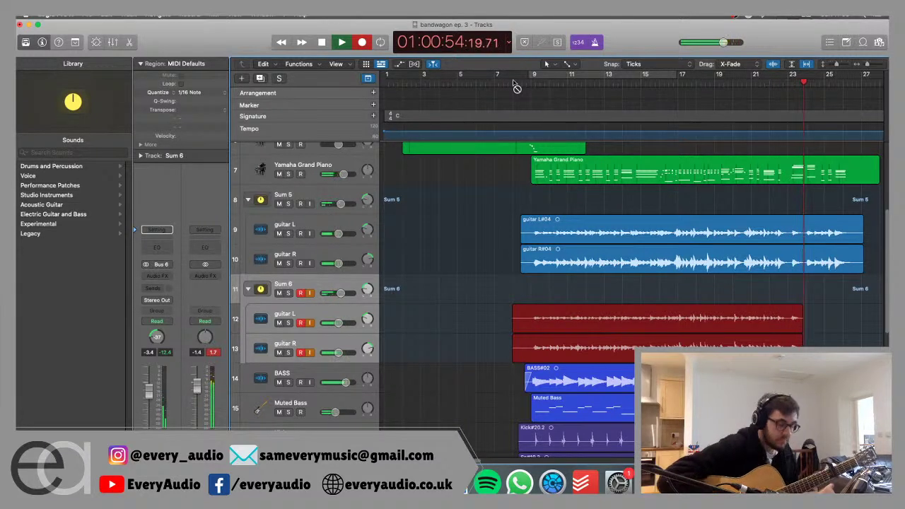
{"action": "key", "text": "space"}
{"action": "key", "text": "super+z"}
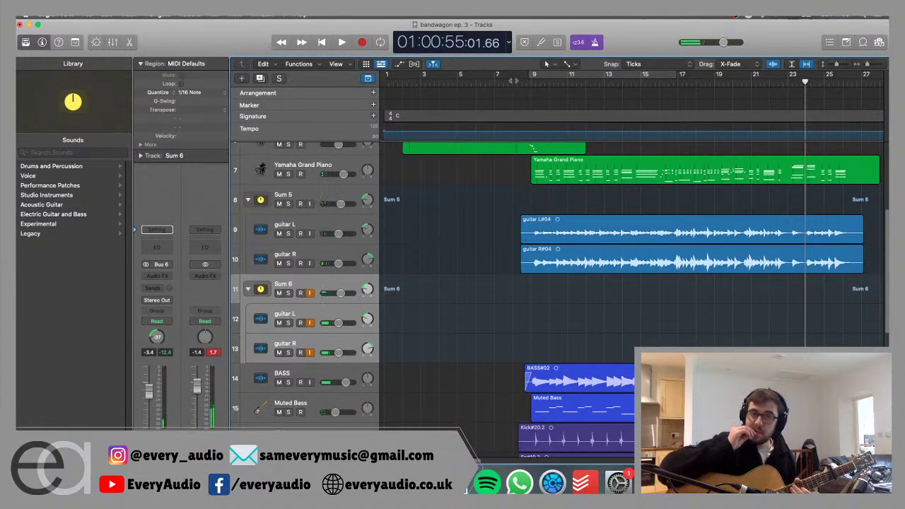
Record a full double-track guitar take onto Sum 6's guitar L and guitar R from about bar 8 to bar 27.
{"action": "left_click", "coordinate": [514, 78]}
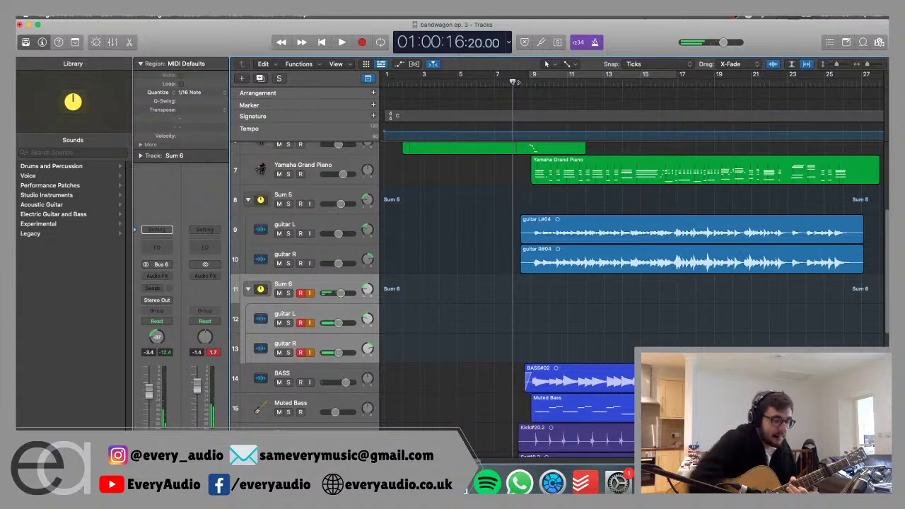
{"action": "key", "text": "r"}
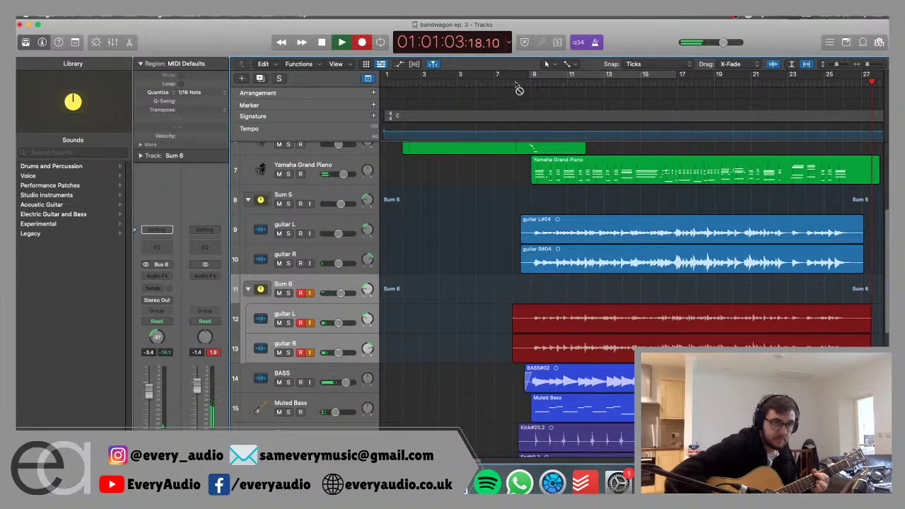
{"action": "key", "text": "space"}
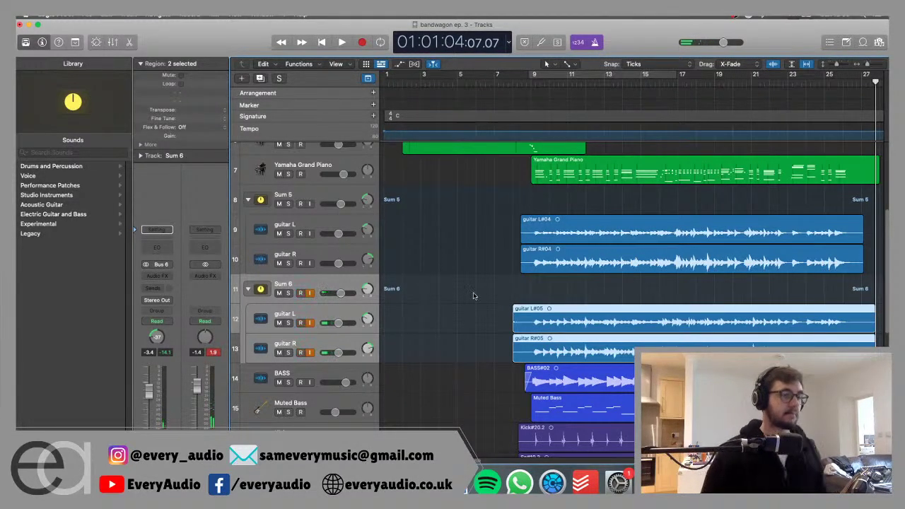
Play the arrangement from about bar 7 and pan the Sum 6 guitar stack to +37.
{"action": "left_click", "coordinate": [481, 263]}
{"action": "left_click", "coordinate": [495, 80]}
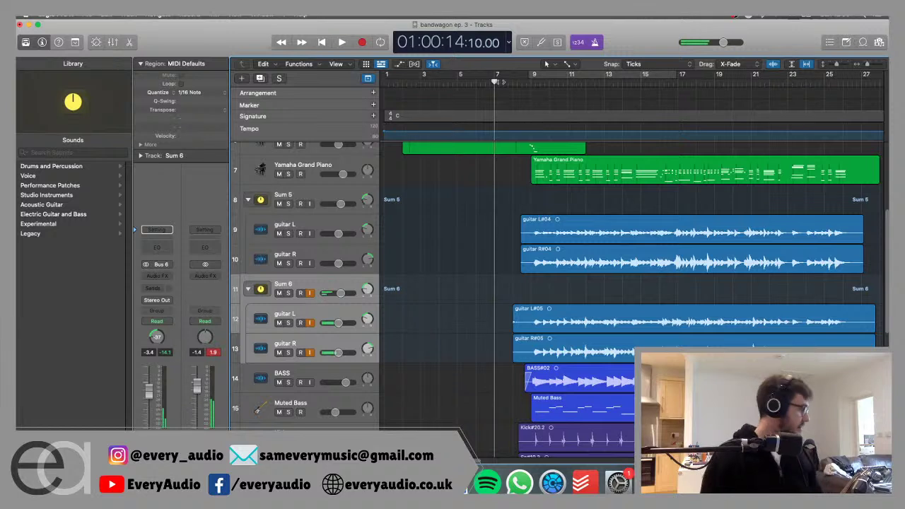
{"action": "key", "text": "space"}
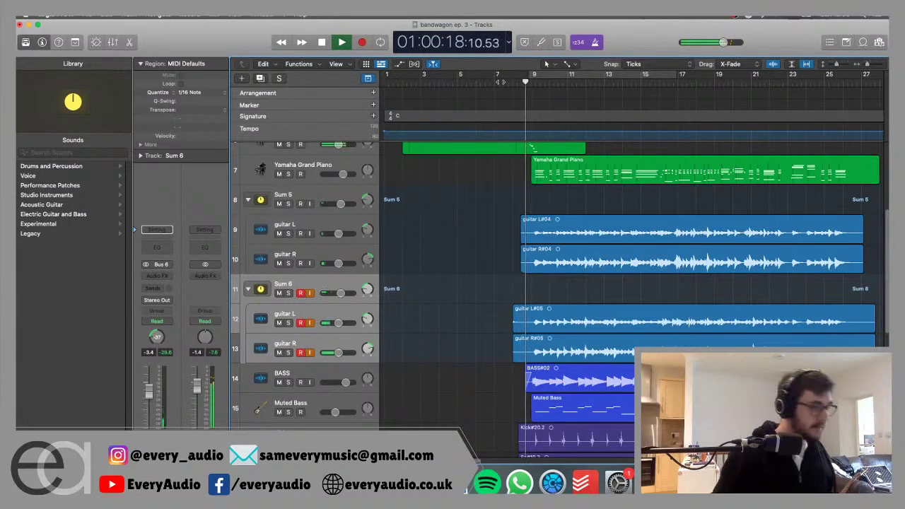
{"action": "left_click", "coordinate": [367, 291]}
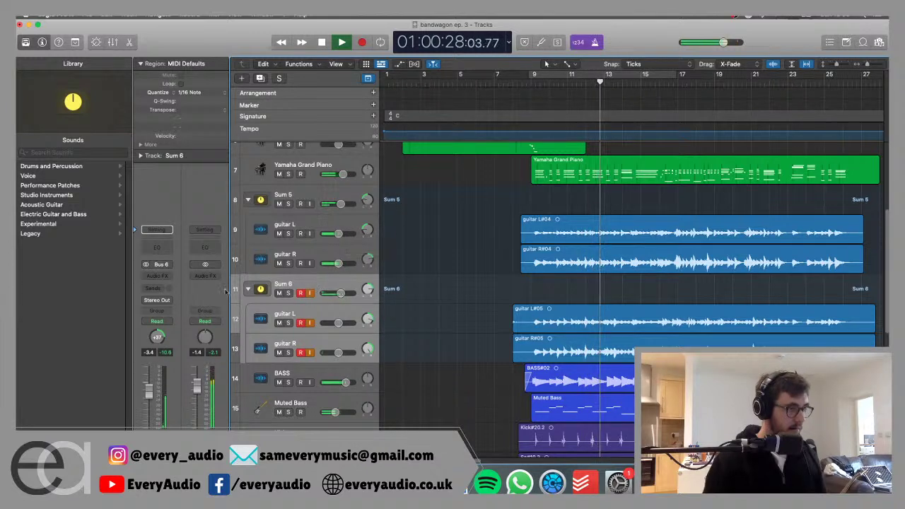
Select the Sum 5 and Sum 6 guitar stacks together and lower their volume to -7.4 dB.
{"action": "left_click", "coordinate": [330, 196]}
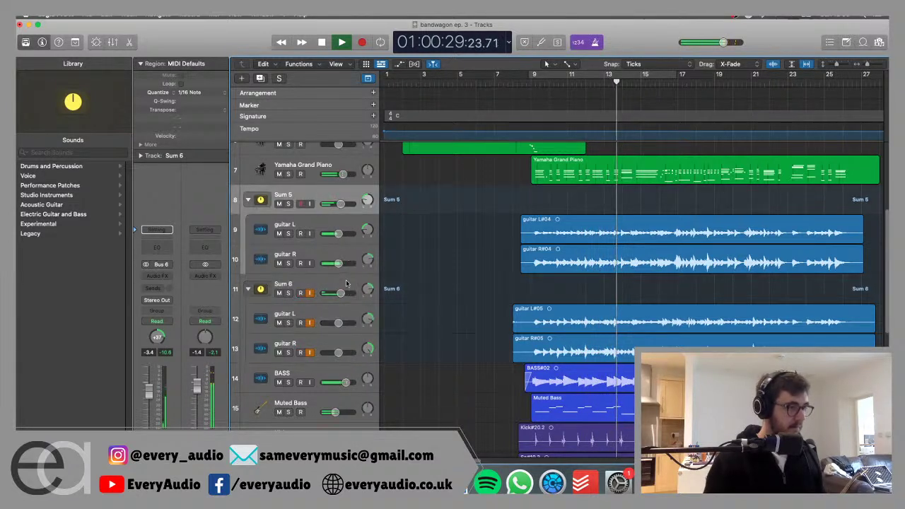
{"action": "left_click", "coordinate": [344, 293]}
{"action": "left_click_drag", "start_coordinate": [344, 294], "coordinate": [340, 293]}
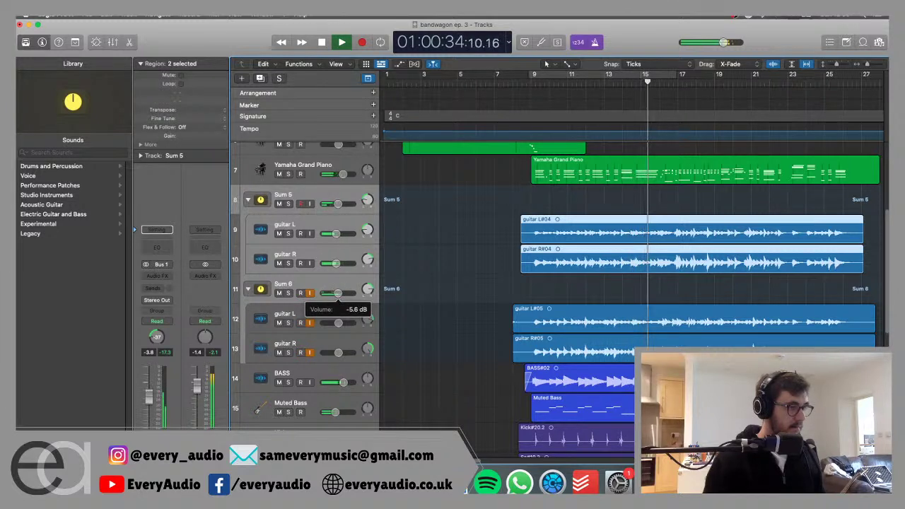
{"action": "left_click_drag", "start_coordinate": [340, 293], "coordinate": [336, 293]}
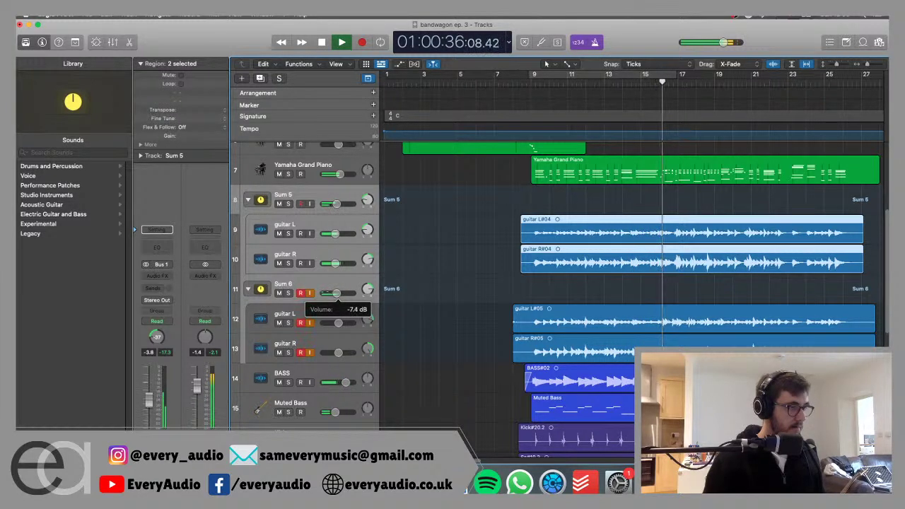
{"action": "left_click", "coordinate": [329, 293]}
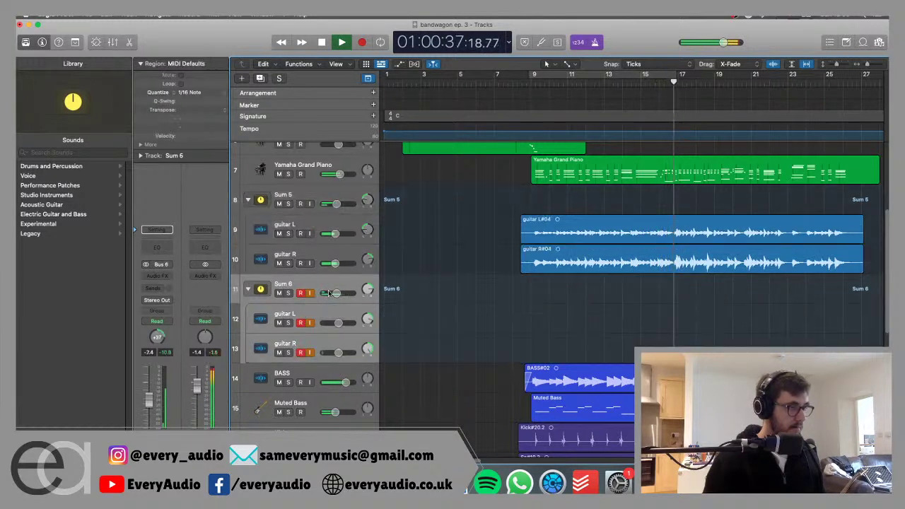
Raise guitar L and guitar R together in the Sum 5 stack to -2.0 dB and stop playback.
{"action": "left_click", "coordinate": [339, 246]}
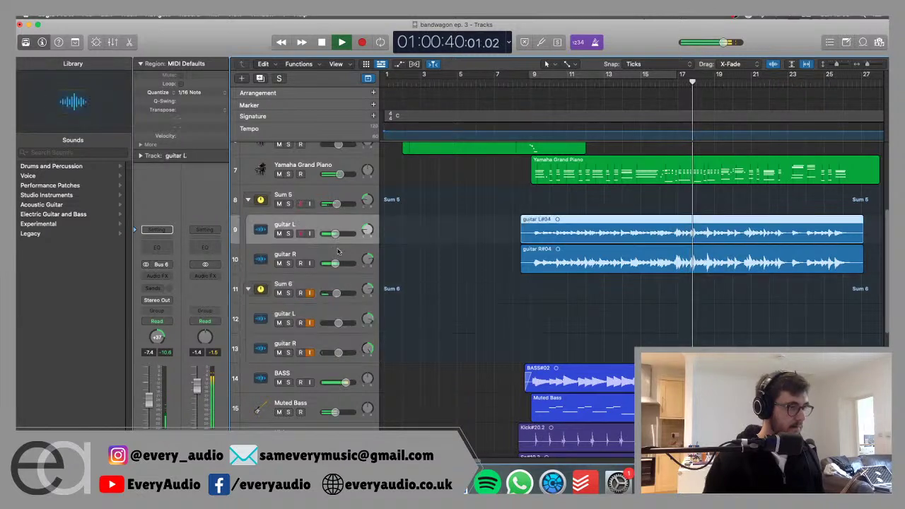
{"action": "left_click", "coordinate": [343, 263], "text": "shift"}
{"action": "mouse_move", "coordinate": [345, 263]}
{"action": "left_mouse_down"}
{"action": "mouse_move", "coordinate": [361, 263]}
{"action": "mouse_move", "coordinate": [342, 263]}
{"action": "left_mouse_up"}
{"action": "key", "text": "space"}
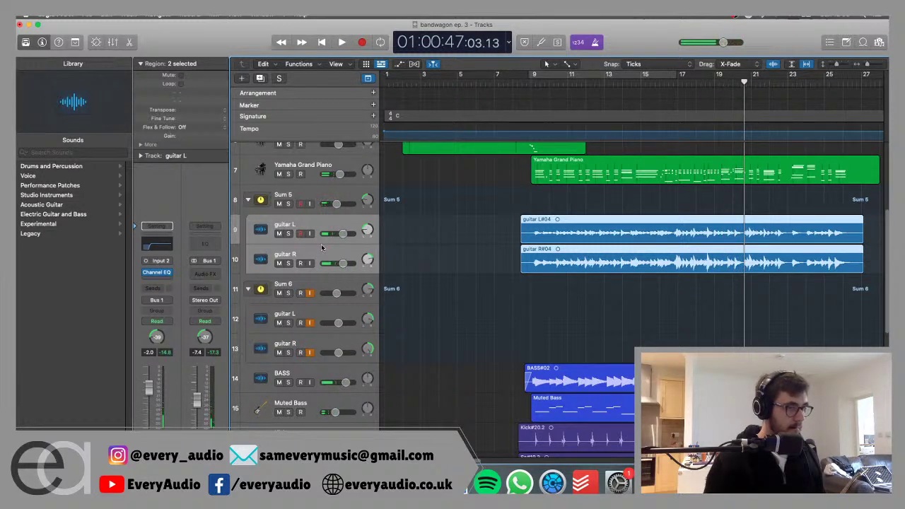
Redo the recording to restore the second guitar take in Sum 6, and deselect its regions.
{"action": "left_click", "coordinate": [106, 15]}
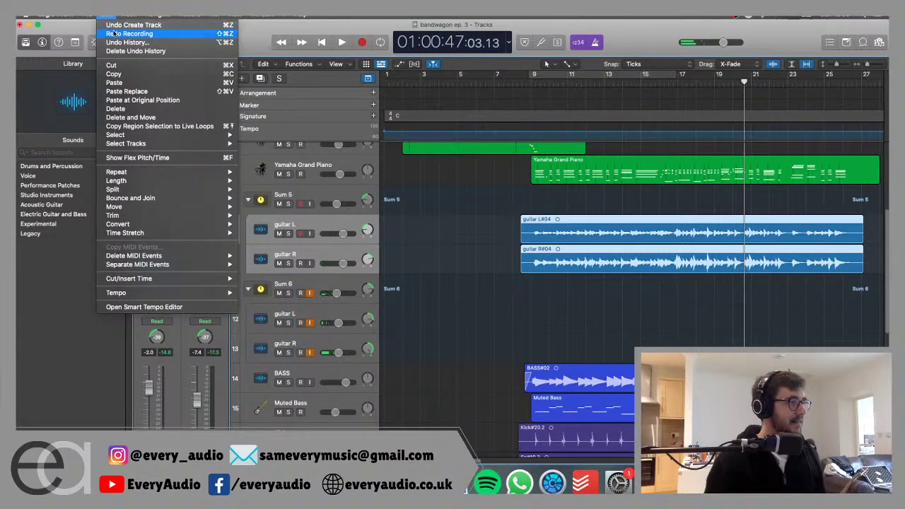
{"action": "left_click", "coordinate": [129, 34]}
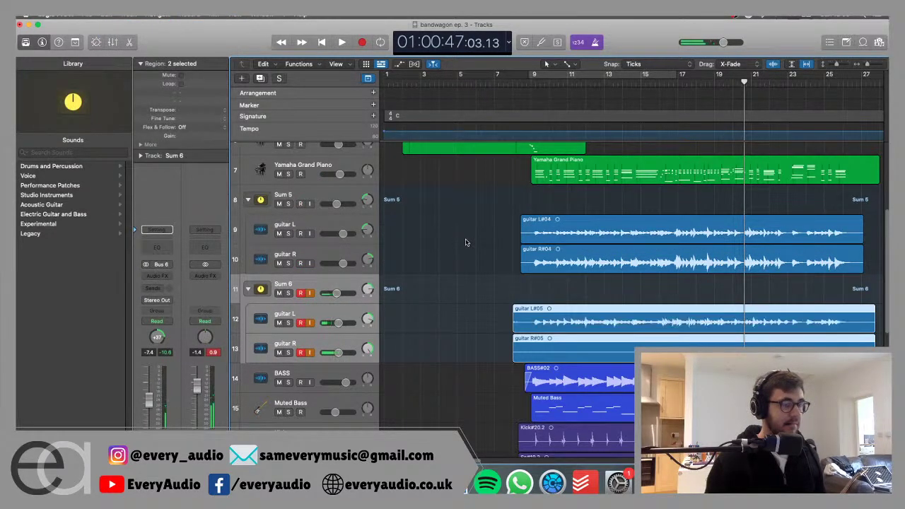
{"action": "left_click", "coordinate": [465, 242]}
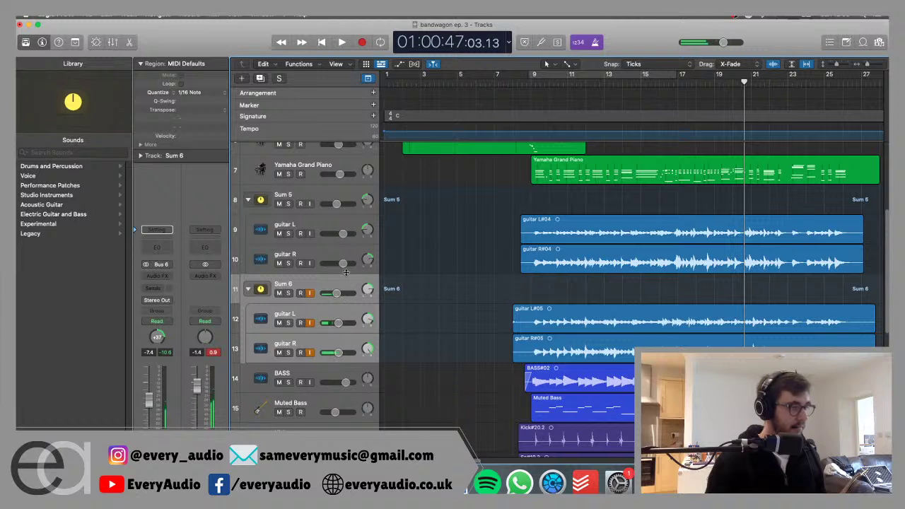
Play from about bar 9, raise the Sum 5 stack's volume slightly, and set the Sum 6 stack to -5.5 dB.
{"action": "left_click", "coordinate": [532, 83]}
{"action": "key", "text": "space"}
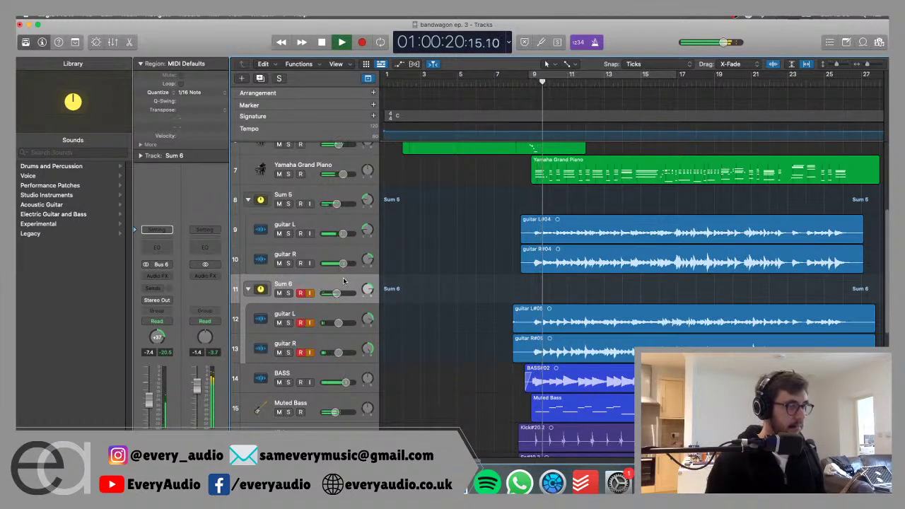
{"action": "mouse_move", "coordinate": [337, 205]}
{"action": "left_click_drag", "start_coordinate": [337, 205], "coordinate": [339, 203]}
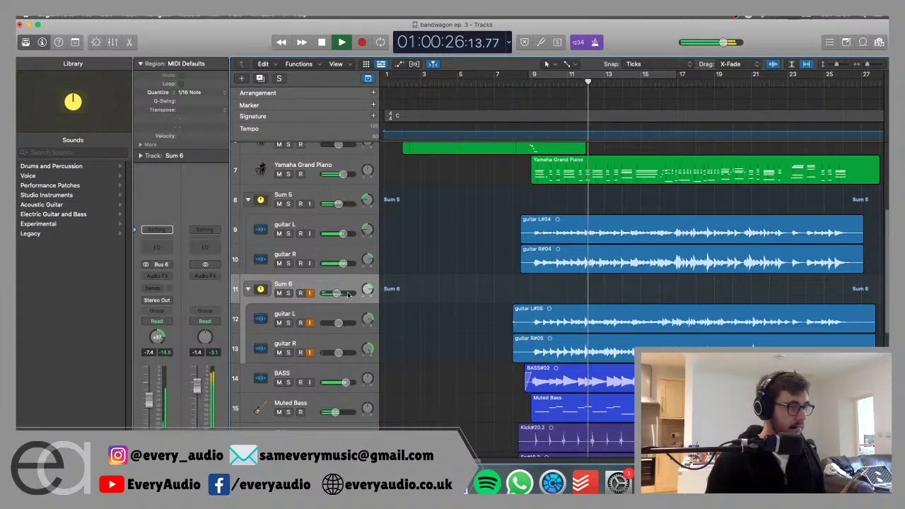
{"action": "left_click_drag", "start_coordinate": [336, 292], "coordinate": [346, 295]}
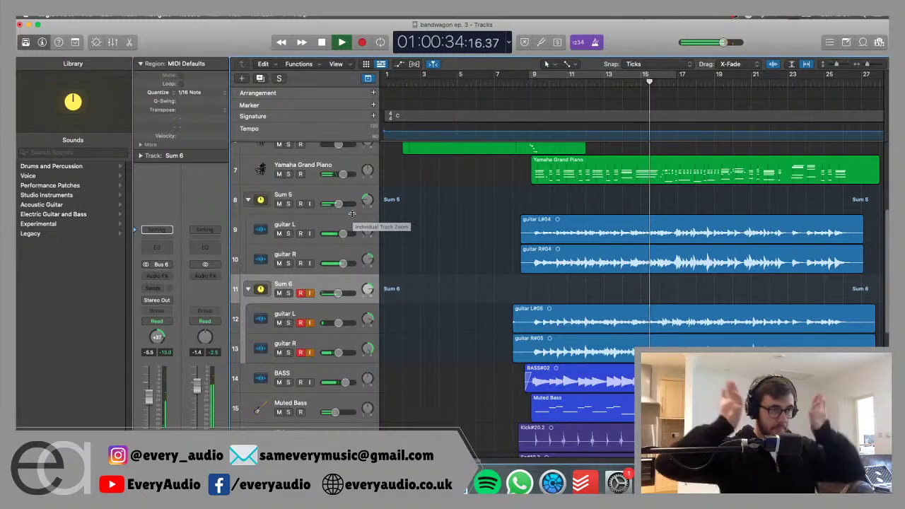
Collapse the Sum 5 and Sum 6 guitar stacks in the track list.
{"action": "left_click", "coordinate": [247, 201]}
{"action": "left_click", "coordinate": [247, 230]}
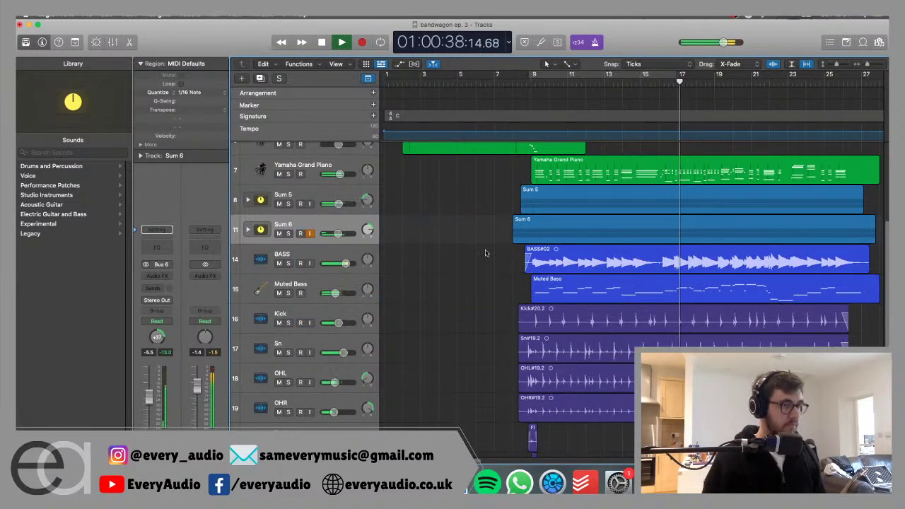
{"action": "scroll", "coordinate": [483, 254], "scroll_direction": "up", "scroll_amount": 2}
{"action": "scroll", "coordinate": [483, 254], "scroll_direction": "up", "scroll_amount": 2}
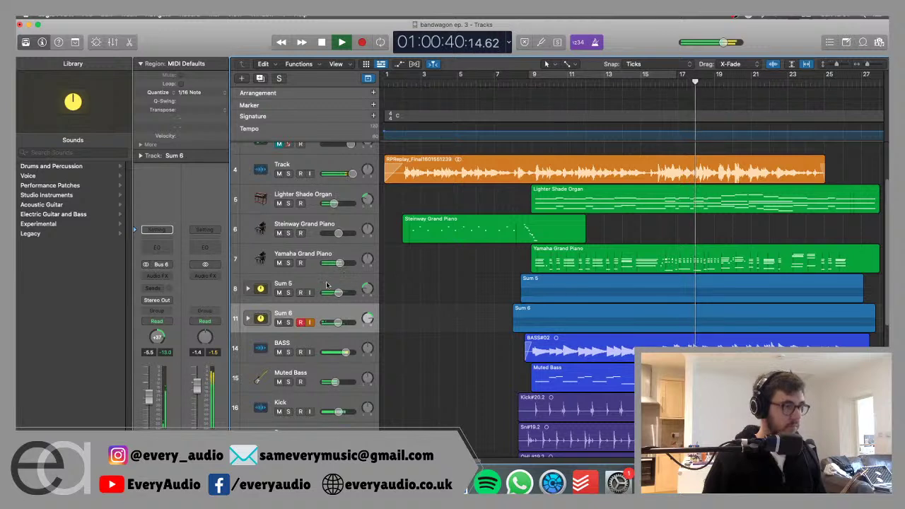
Turn off input monitoring on Sum 6, lower both guitar stacks together with Sum 6 at -8.2 dB, and play from about bar 8.
{"action": "key", "text": "Up"}
{"action": "key", "text": "space"}
{"action": "key", "text": "Down"}
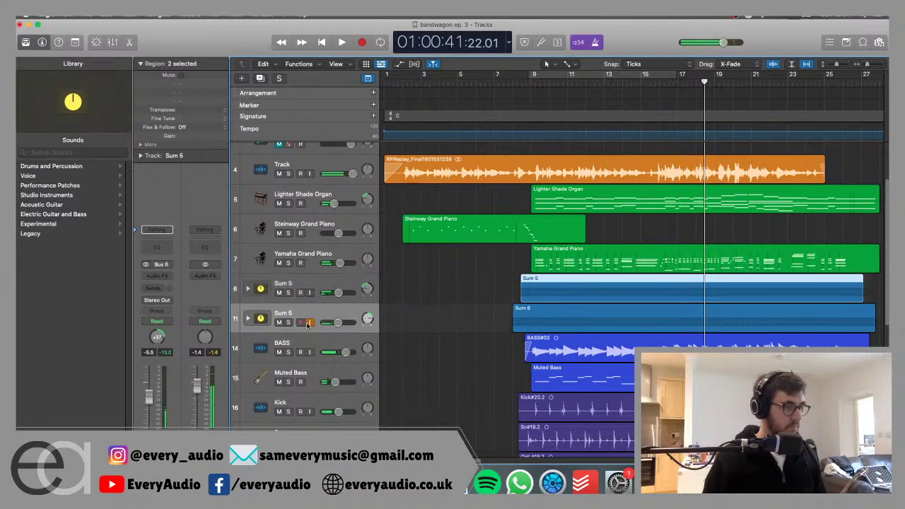
{"action": "left_click", "coordinate": [328, 286], "text": "shift"}
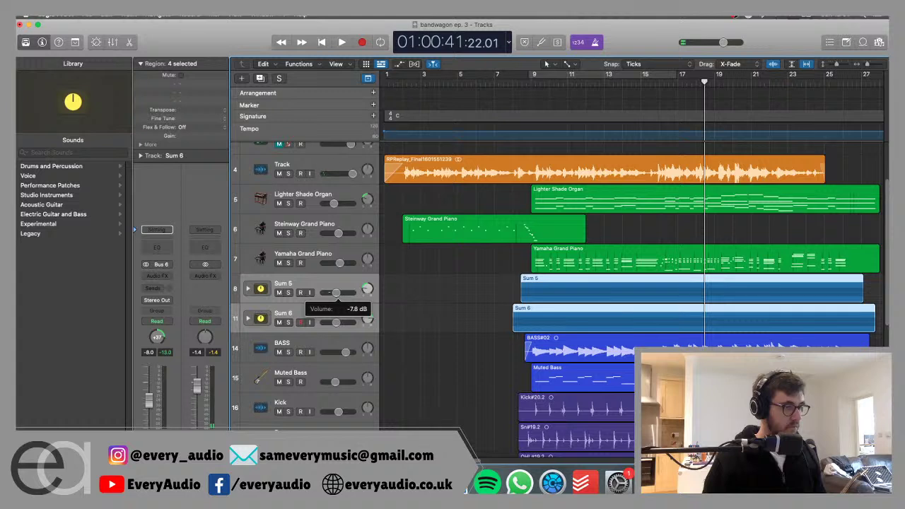
{"action": "key", "text": "shift+space"}
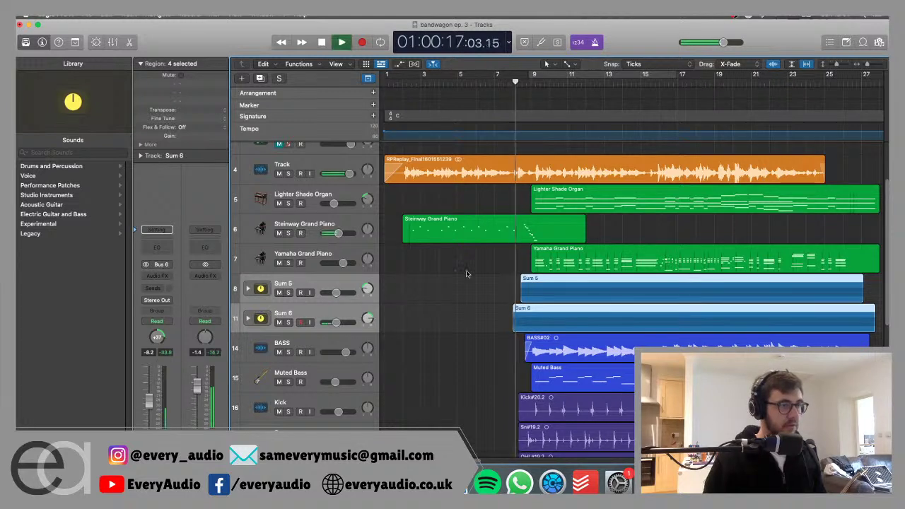
Deselect the guitar regions, select all drum and percussion tracks from Kick down, and lower them together during playback with Kick at -3.3 dB.
{"action": "left_click", "coordinate": [479, 288]}
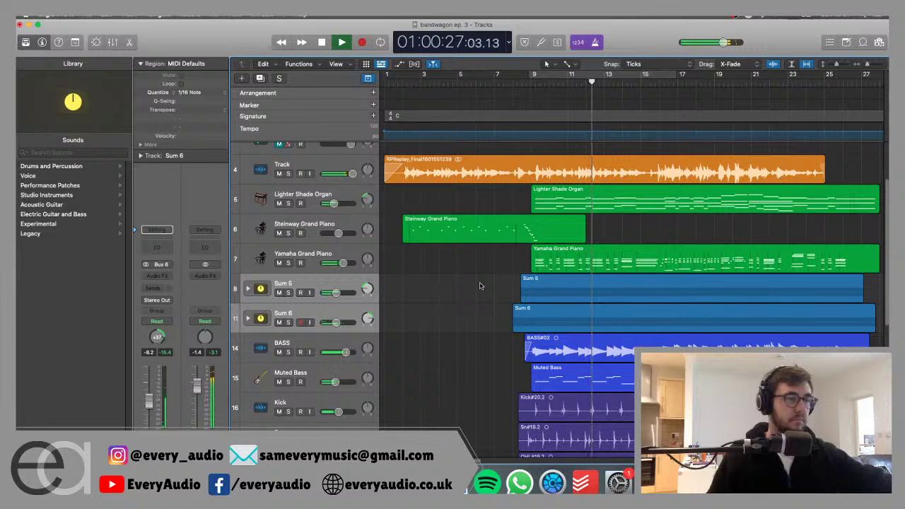
{"action": "scroll", "coordinate": [479, 286], "scroll_direction": "down", "scroll_amount": 5}
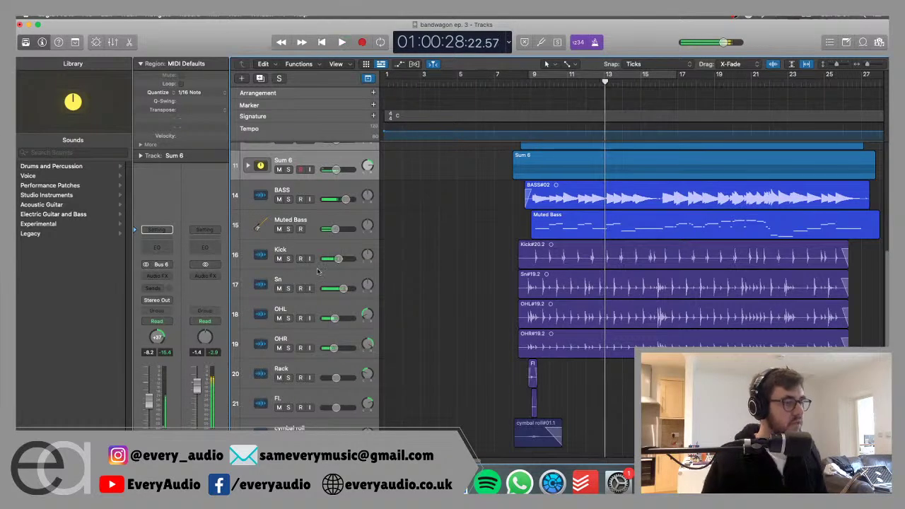
{"action": "left_click", "coordinate": [314, 253]}
{"action": "scroll", "coordinate": [348, 377], "scroll_direction": "down", "scroll_amount": 3}
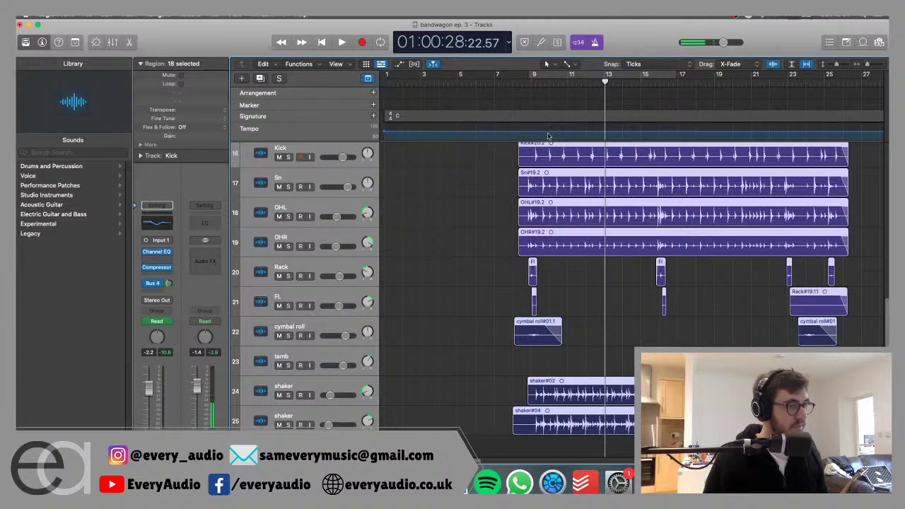
{"action": "key", "text": "space"}
{"action": "left_click", "coordinate": [487, 233]}
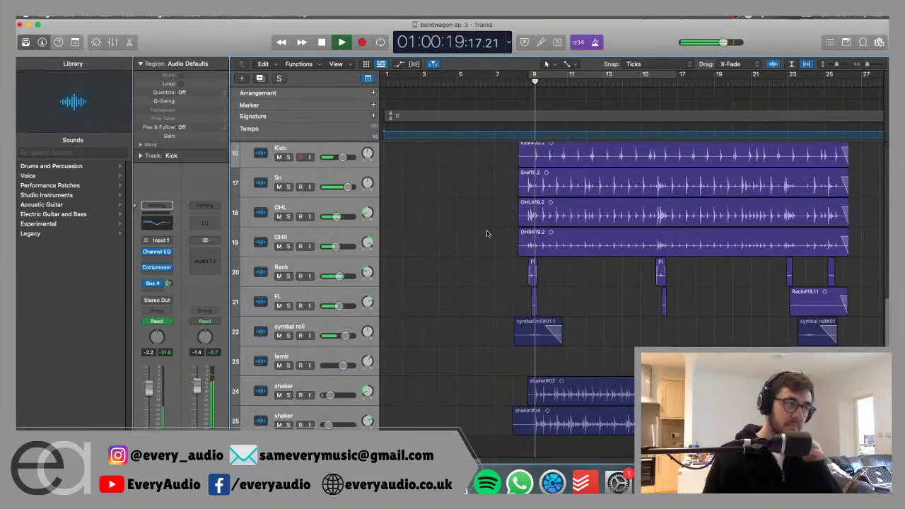
{"action": "mouse_move", "coordinate": [342, 157]}
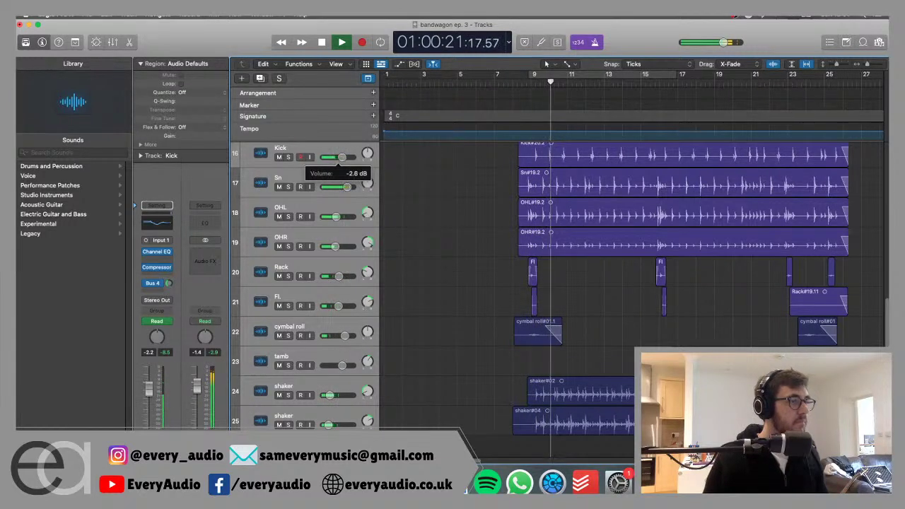
{"action": "left_click_drag", "start_coordinate": [342, 157], "coordinate": [341, 157]}
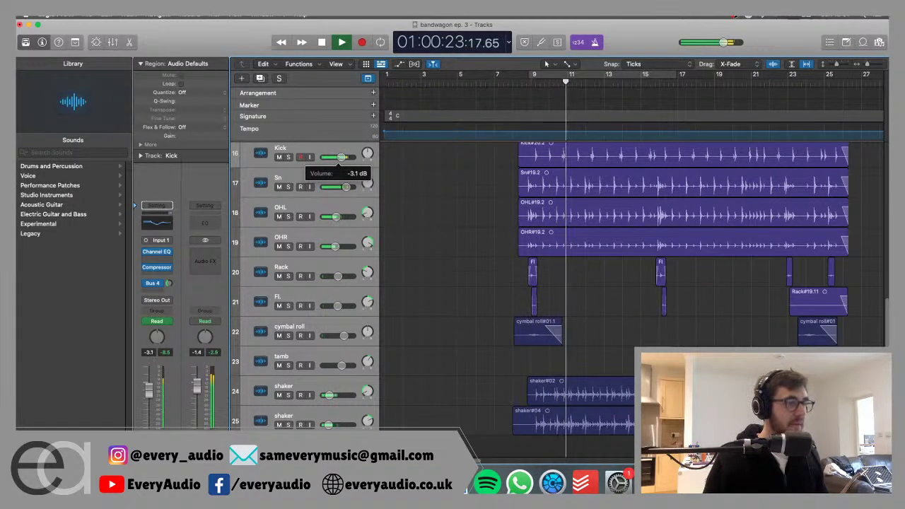
{"action": "left_click_drag", "start_coordinate": [341, 157], "coordinate": [339, 157]}
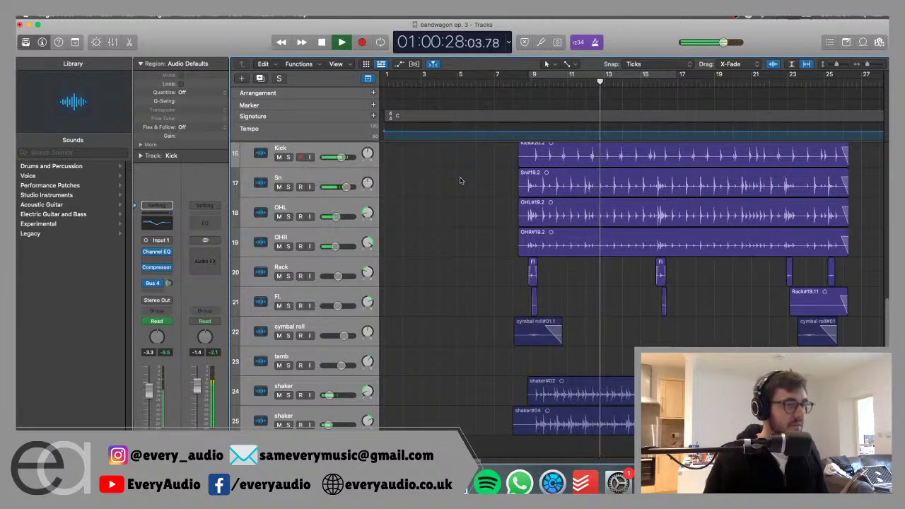
Lower only the Sn track's volume to -1.3 dB while the song plays.
{"action": "left_click", "coordinate": [346, 188]}
{"action": "left_click_drag", "start_coordinate": [346, 187], "coordinate": [344, 186]}
{"action": "left_click", "coordinate": [429, 192]}
{"action": "scroll", "coordinate": [437, 188], "scroll_direction": "up", "scroll_amount": 2}
{"action": "scroll", "coordinate": [437, 187], "scroll_direction": "up", "scroll_amount": 1}
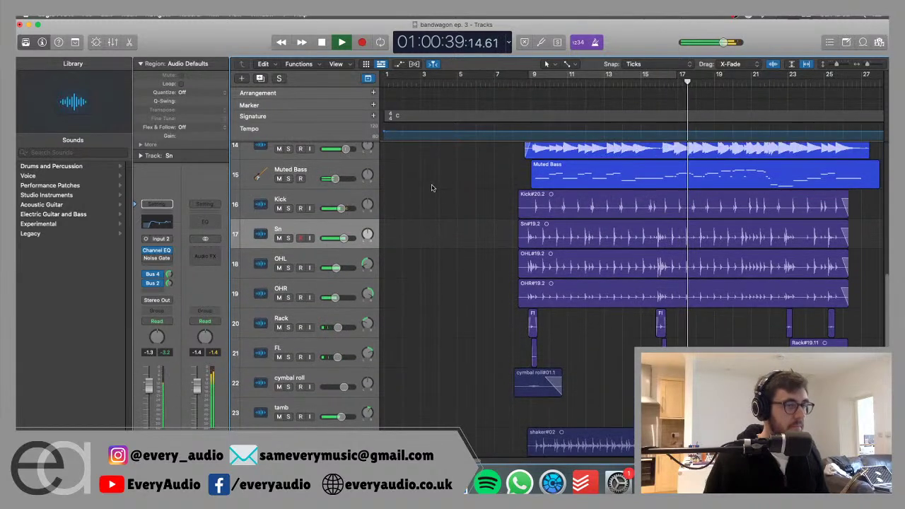
Raise the Kick track's volume slightly and check it briefly in solo.
{"action": "left_click_drag", "start_coordinate": [343, 238], "coordinate": [345, 210]}
{"action": "left_click", "coordinate": [289, 208]}
{"action": "left_click", "coordinate": [288, 208]}
{"action": "scroll", "coordinate": [439, 210], "scroll_direction": "up", "scroll_amount": 5}
{"action": "scroll", "coordinate": [438, 212], "scroll_direction": "up", "scroll_amount": 3}
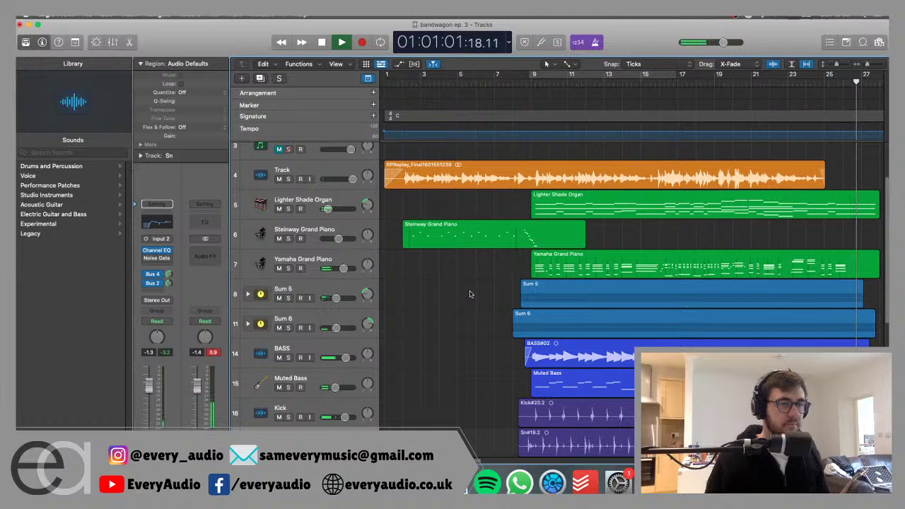
Stop playback at the song start, add an audio track below Yamaha Grand Piano, and name it Electric.
{"action": "key", "text": "space"}
{"action": "key", "text": "Return"}
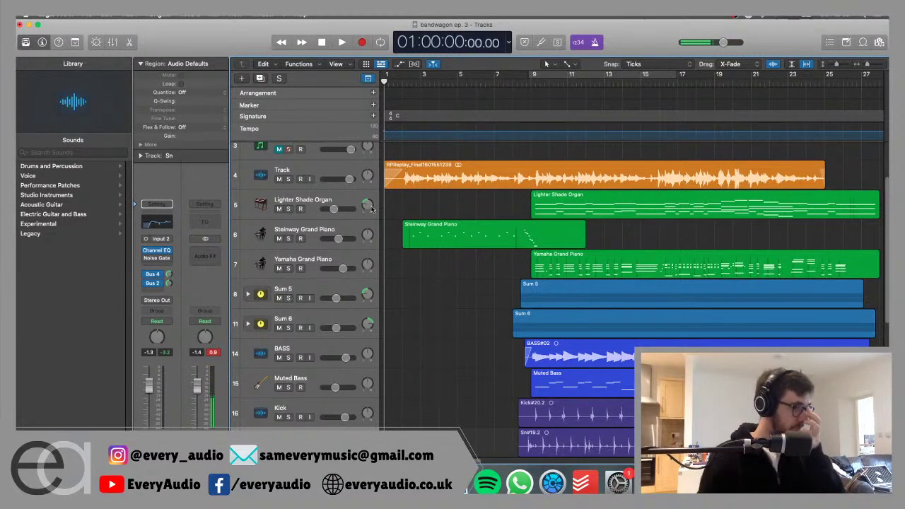
{"action": "left_click", "coordinate": [344, 260]}
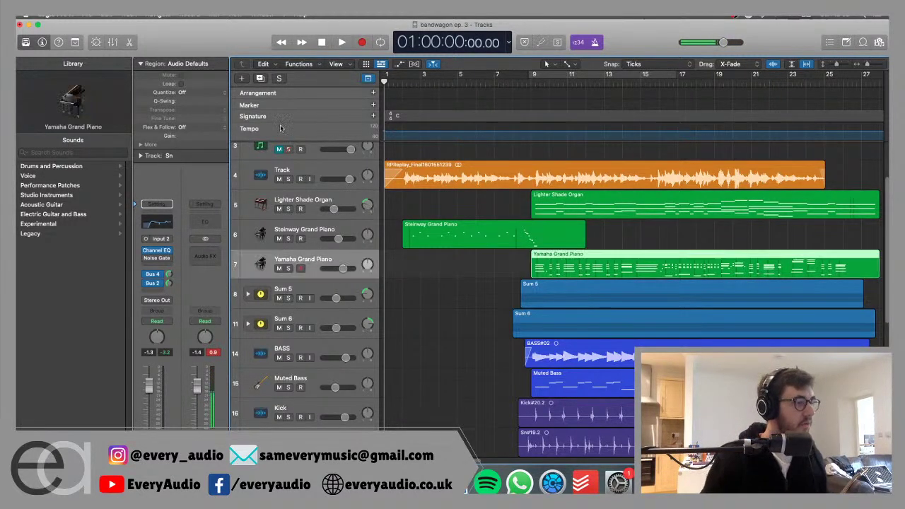
{"action": "left_click", "coordinate": [242, 78]}
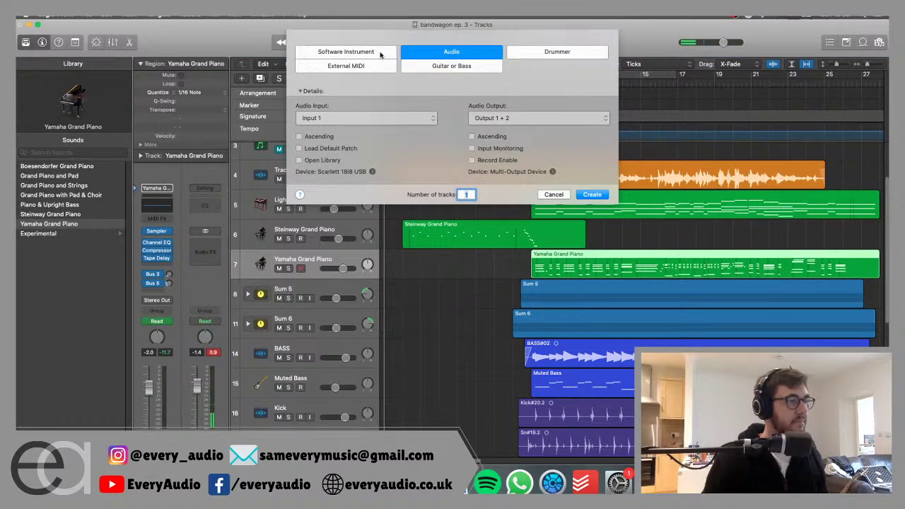
{"action": "left_click", "coordinate": [554, 194]}
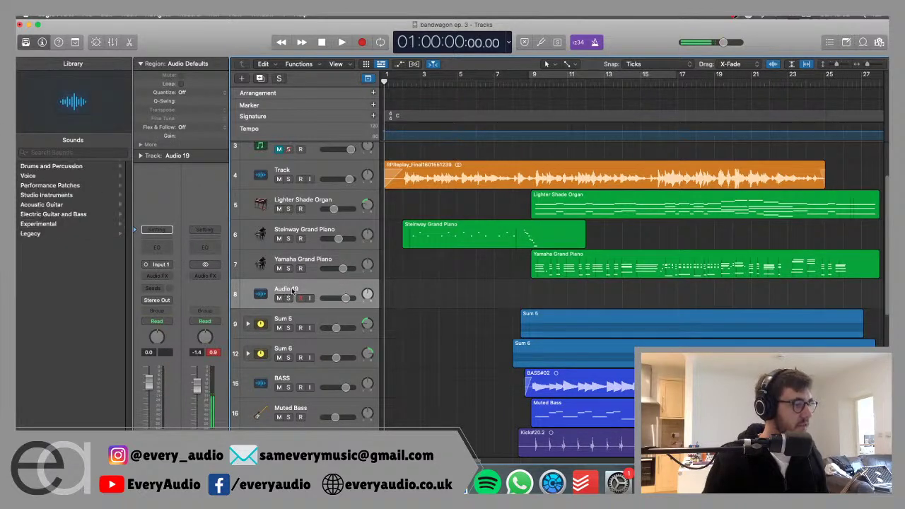
{"action": "double_click", "coordinate": [295, 290]}
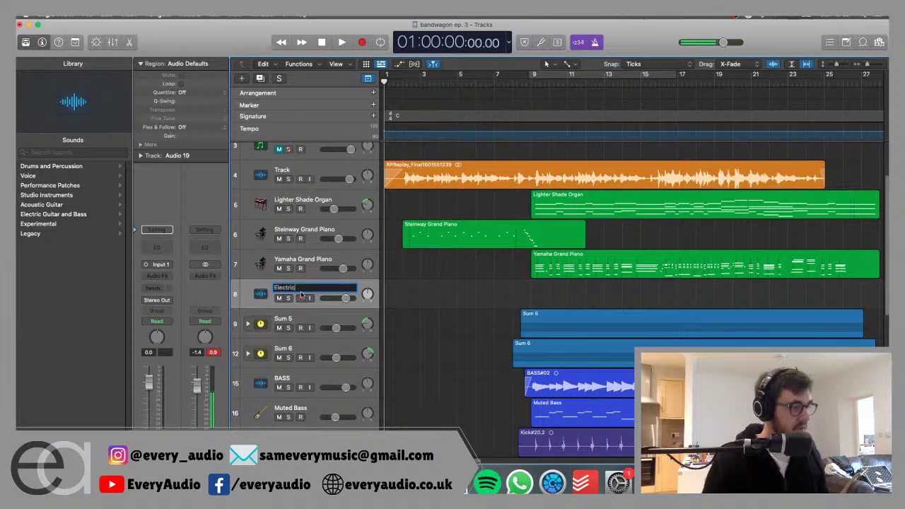
{"action": "key", "text": "Return"}
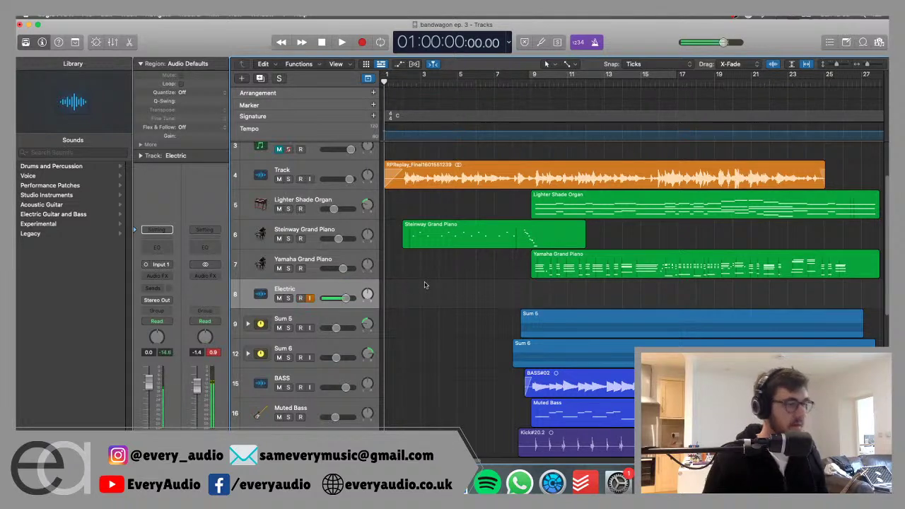
Set the Electric track's input to Input 2 and insert the Tuner plug-in to tune the guitar.
{"action": "left_click", "coordinate": [162, 264]}
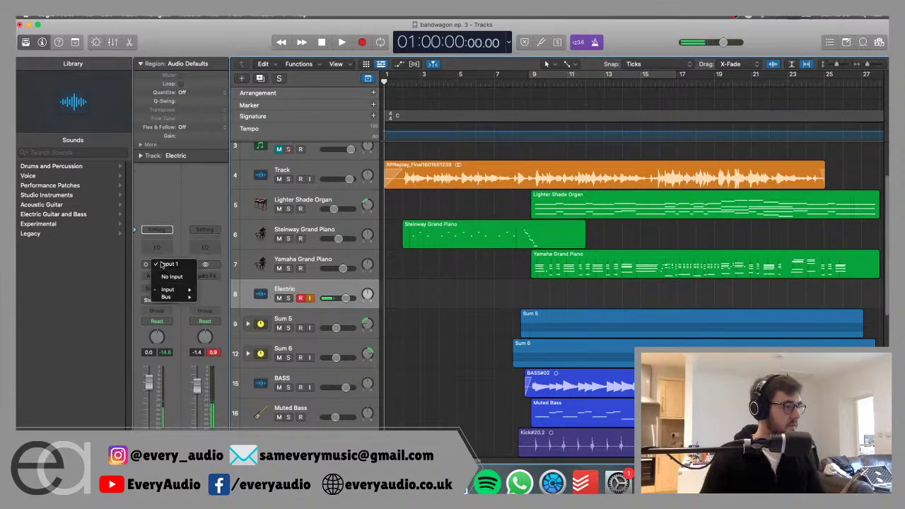
{"action": "left_click", "coordinate": [212, 286]}
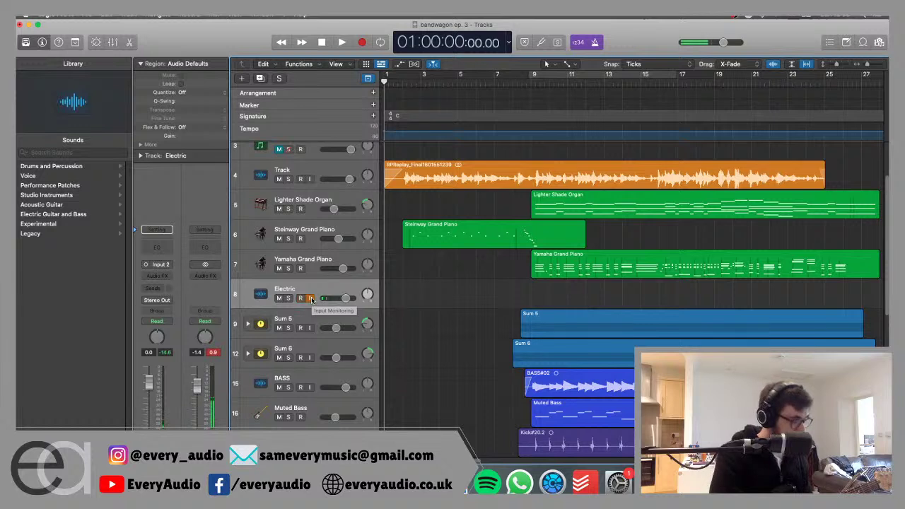
{"action": "left_click", "coordinate": [157, 276]}
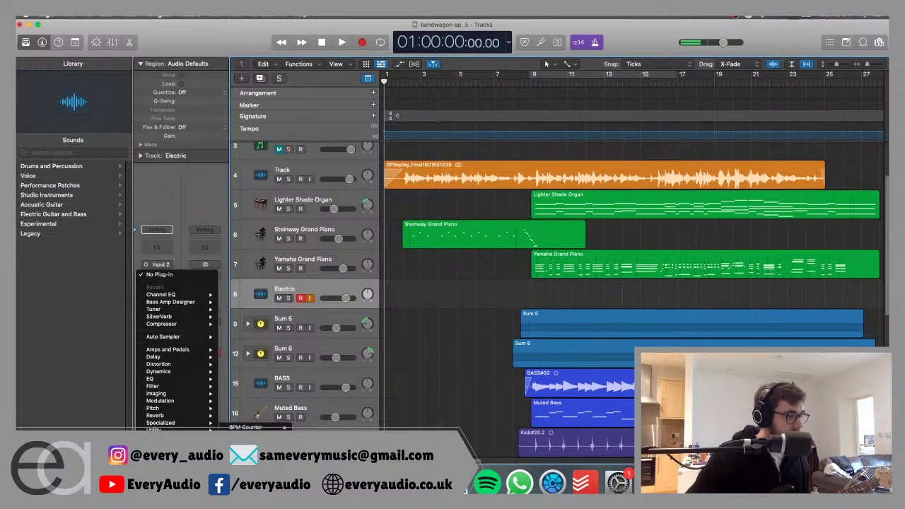
{"action": "left_click", "coordinate": [163, 309]}
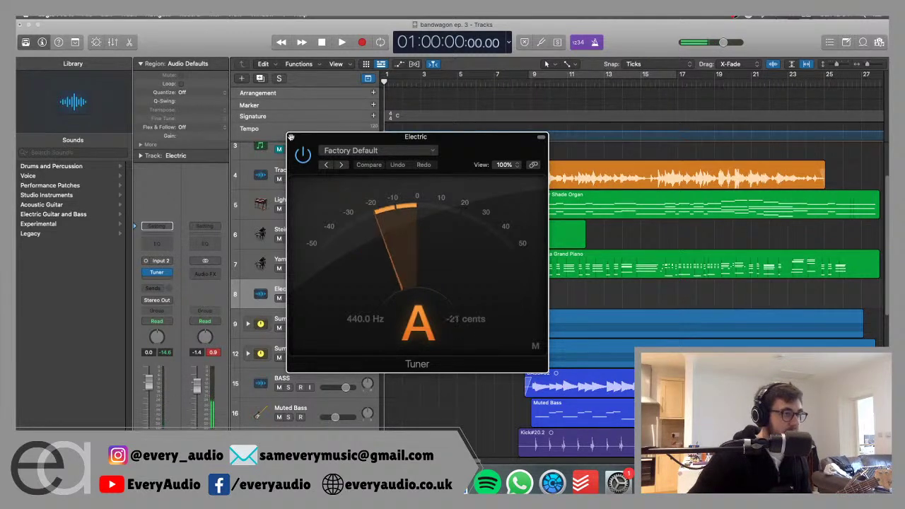
{"action": "key", "text": "super+w"}
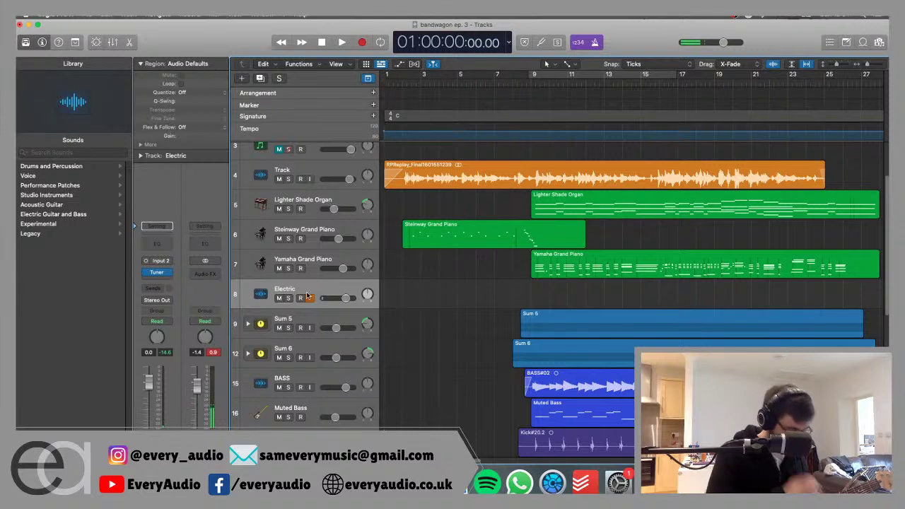
{"action": "key", "text": "r"}
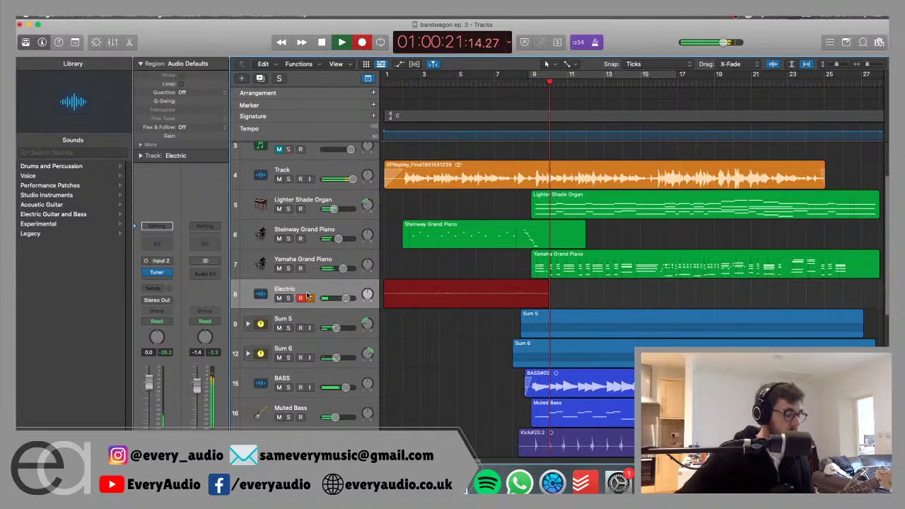
{"action": "key", "text": "space"}
{"action": "left_click", "coordinate": [304, 297]}
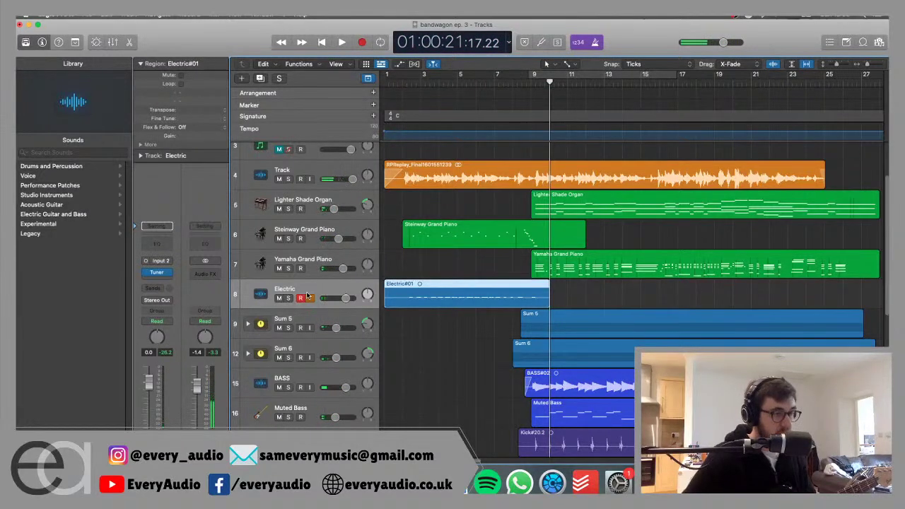
{"action": "key", "text": "Delete"}
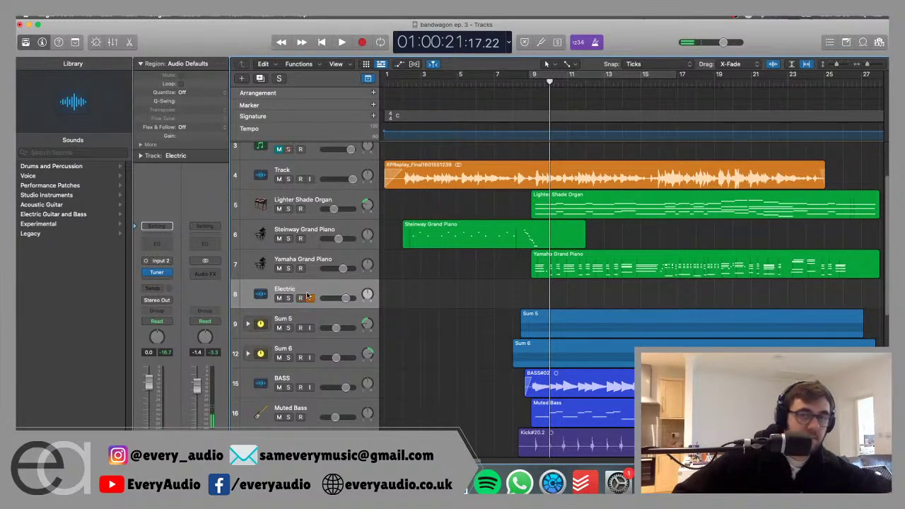
Record a guitar take on the Electric track from the song start to about bar 10.
{"action": "left_click", "coordinate": [304, 297]}
{"action": "key", "text": "Return"}
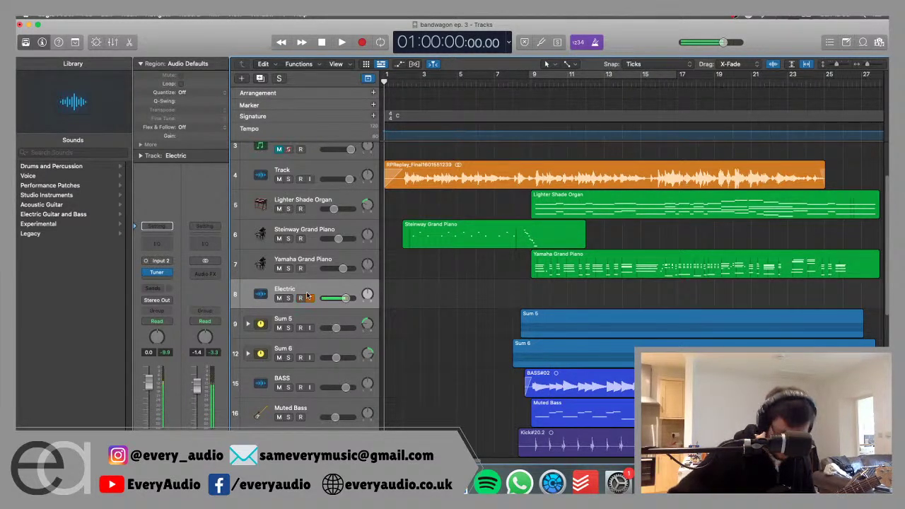
{"action": "key", "text": "r"}
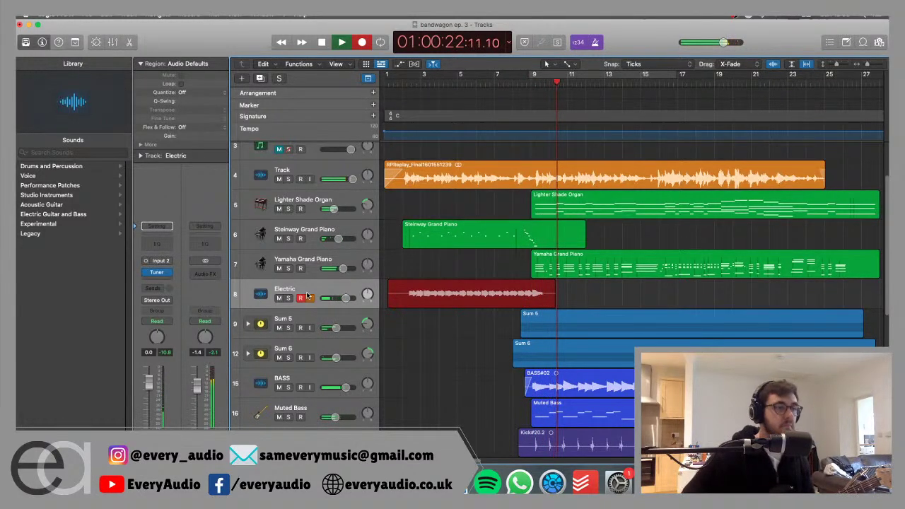
{"action": "key", "text": "space"}
Play the new take from about bar 2 and lower the Electric track's volume to -4.9 dB.
{"action": "left_click", "coordinate": [404, 81]}
{"action": "key", "text": "space"}
{"action": "left_click", "coordinate": [444, 347]}
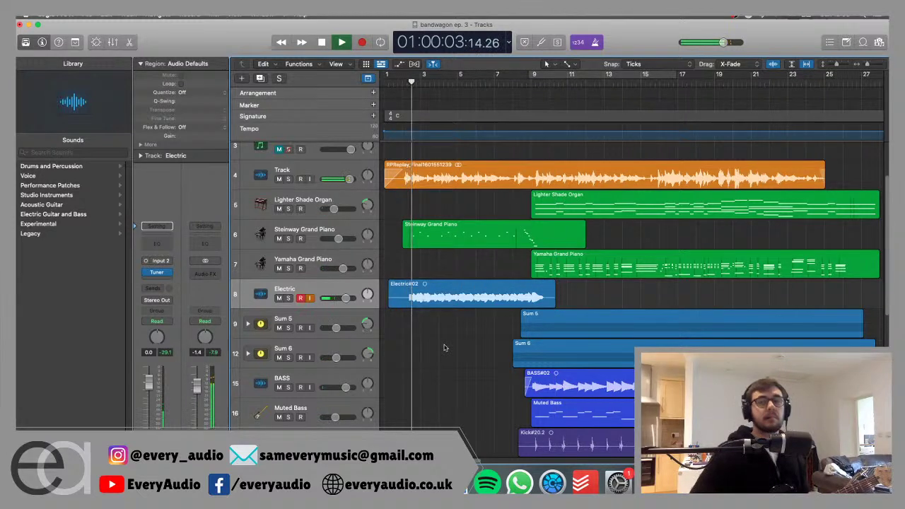
{"action": "left_click_drag", "start_coordinate": [344, 298], "coordinate": [340, 298]}
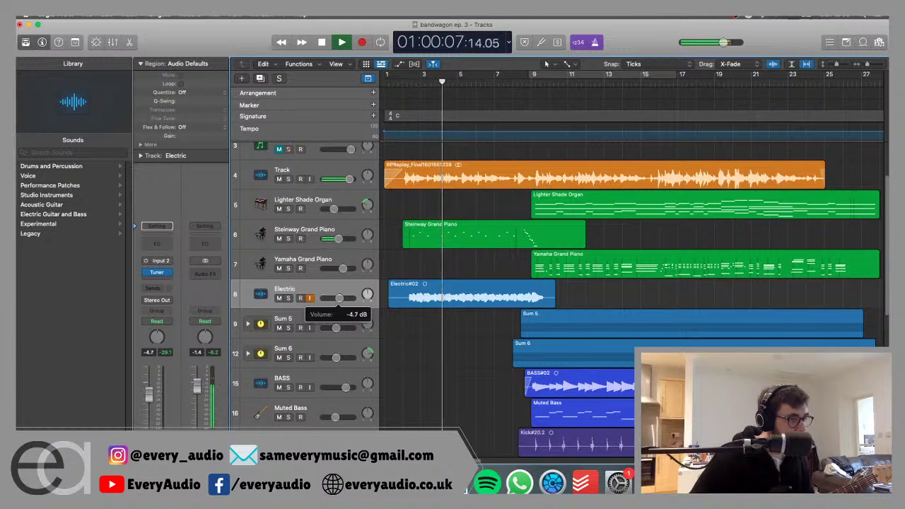
{"action": "key", "text": "space"}
Insert Amp Designer after the Tuner on the Electric track and move its window clear of the track list.
{"action": "left_click", "coordinate": [170, 279]}
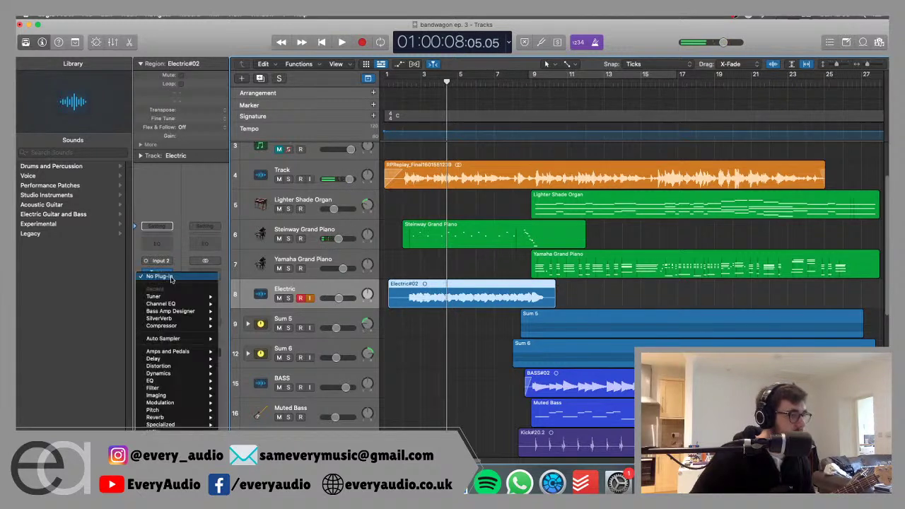
{"action": "mouse_move", "coordinate": [202, 360]}
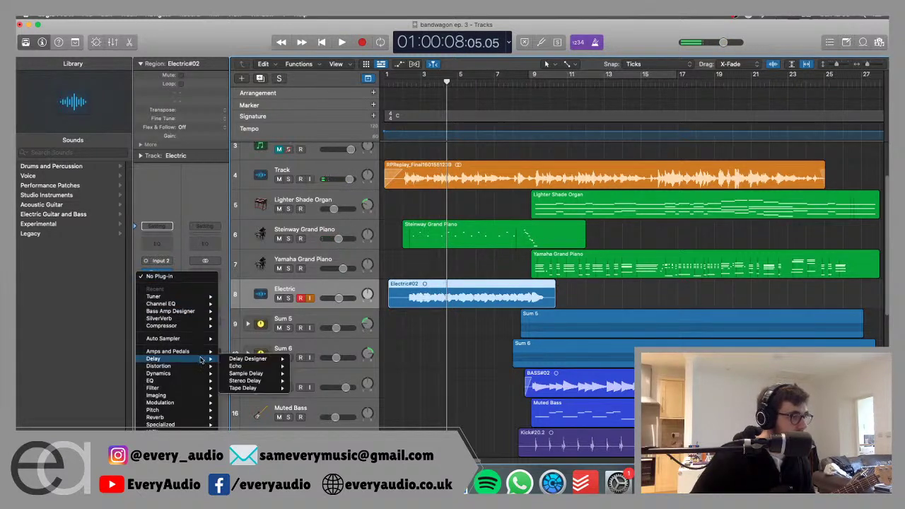
{"action": "left_click", "coordinate": [431, 117]}
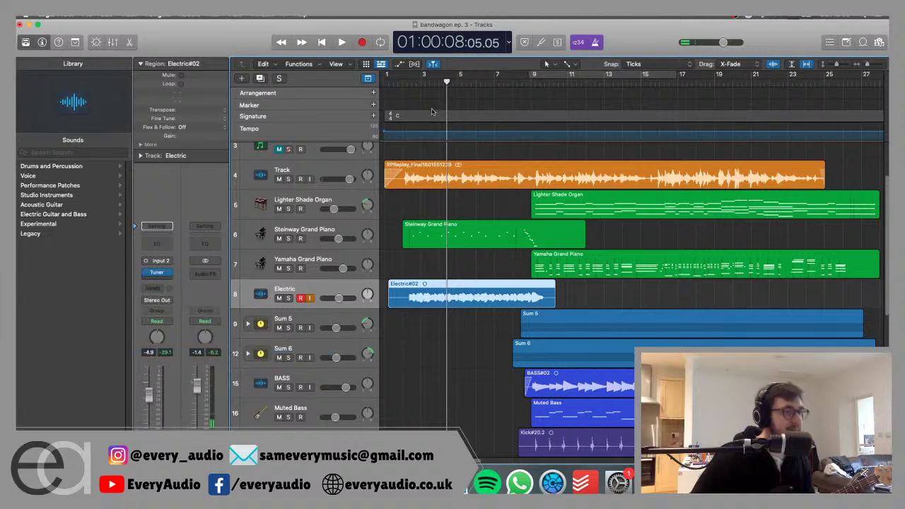
{"action": "left_click_drag", "start_coordinate": [502, 136], "coordinate": [639, 58]}
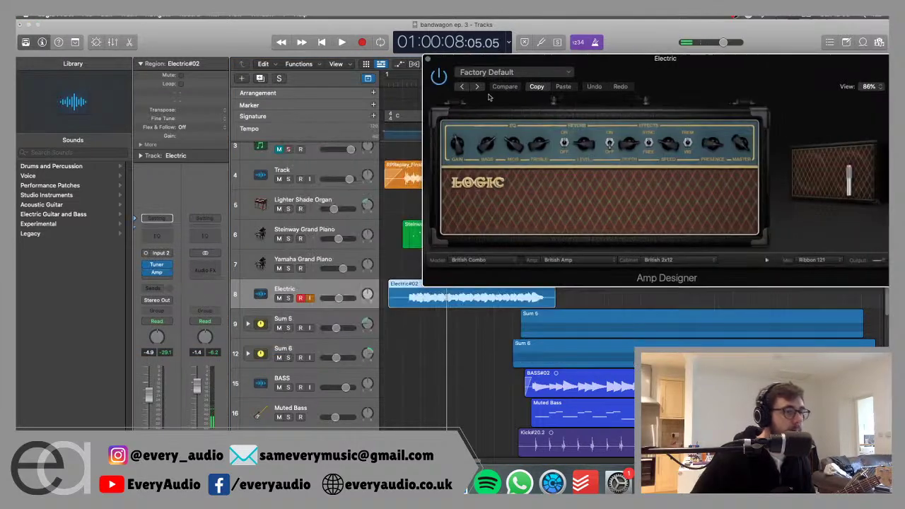
Play from about bar 2 with the Electric and CHAT tracks soloed, and move the Amp Designer window clear of the ruler.
{"action": "left_click", "coordinate": [394, 88]}
{"action": "key", "text": "space"}
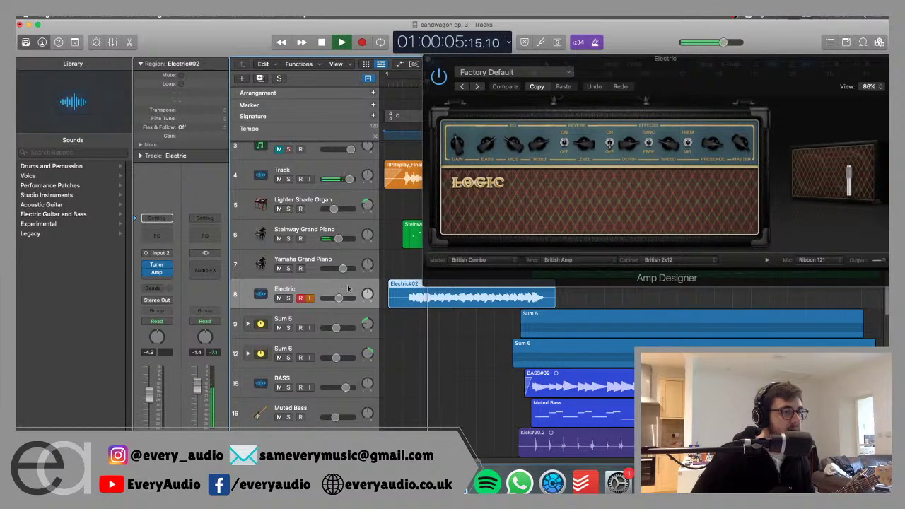
{"action": "left_click", "coordinate": [288, 298]}
{"action": "scroll", "coordinate": [305, 274], "scroll_direction": "up", "scroll_amount": 5}
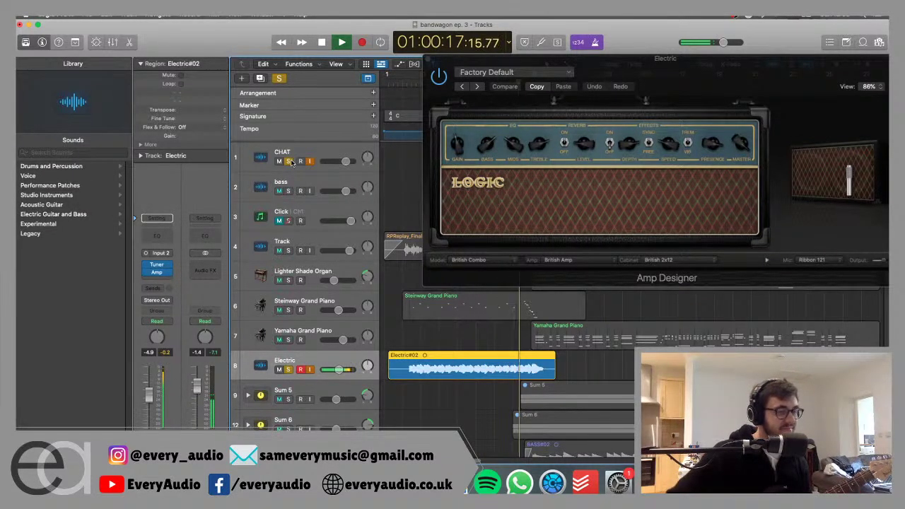
{"action": "key", "text": "space"}
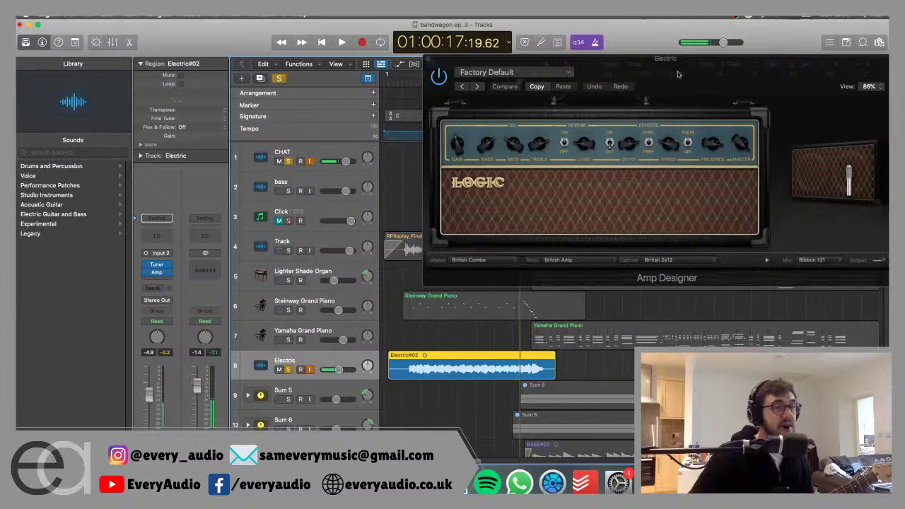
{"action": "left_click_drag", "start_coordinate": [681, 68], "coordinate": [682, 99]}
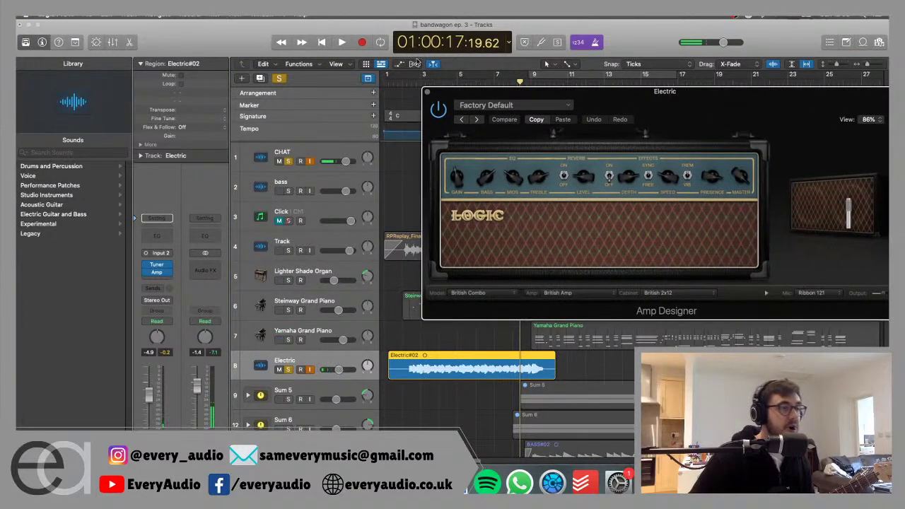
Adjust the amp's reverb level while playing the guitar take from about bar 2, and close Amp Designer.
{"action": "left_click", "coordinate": [396, 81]}
{"action": "key", "text": "space"}
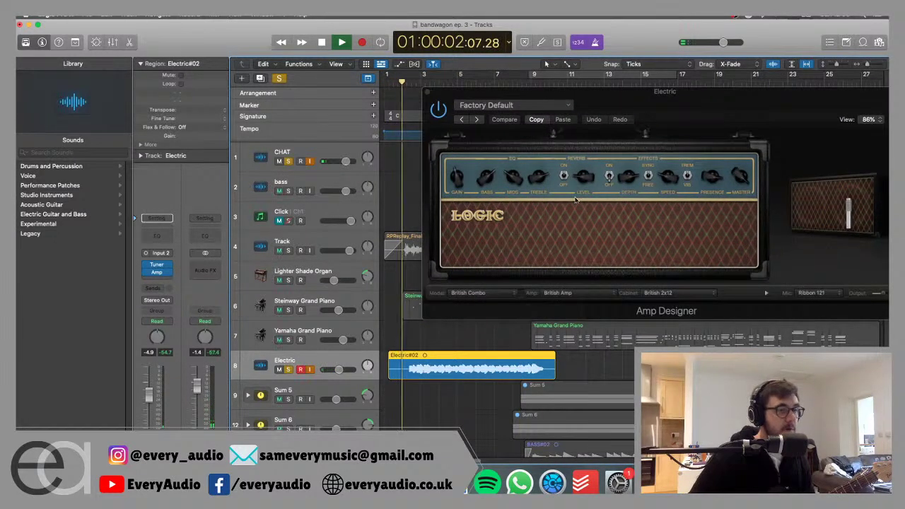
{"action": "left_click_drag", "start_coordinate": [582, 178], "coordinate": [580, 170]}
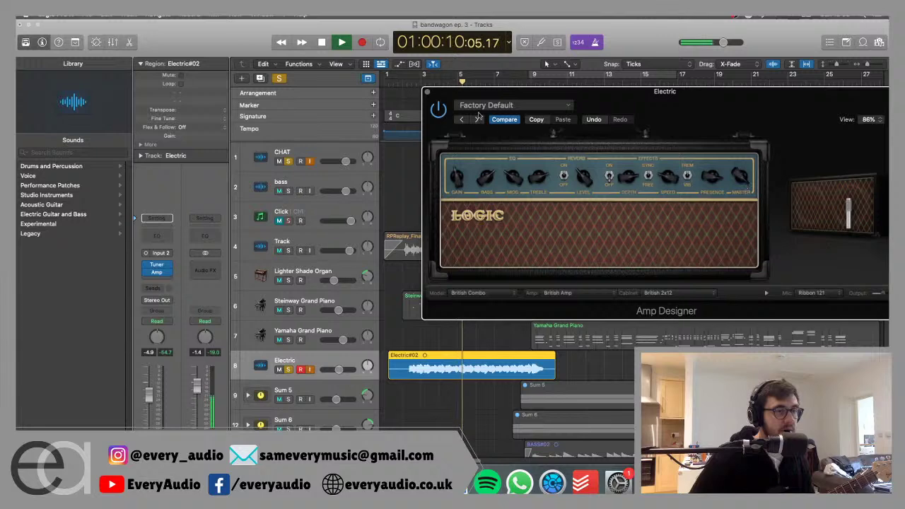
{"action": "left_click", "coordinate": [428, 93]}
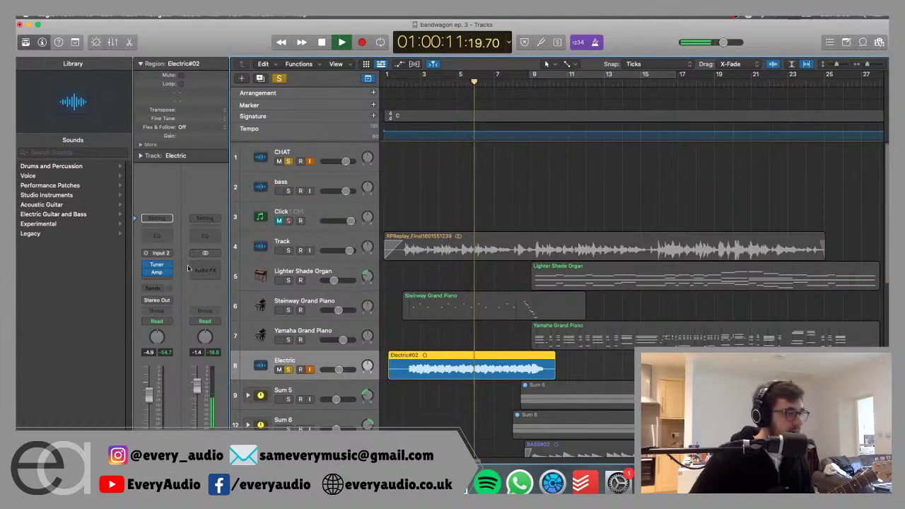
{"action": "key", "text": "space"}
Insert a mono Pedalboard after Amp Designer on the Electric track, start playback from about bar 2, and move the plug-in window off the ruler.
{"action": "left_click", "coordinate": [169, 280]}
{"action": "mouse_move", "coordinate": [197, 356]}
{"action": "mouse_move", "coordinate": [297, 365]}
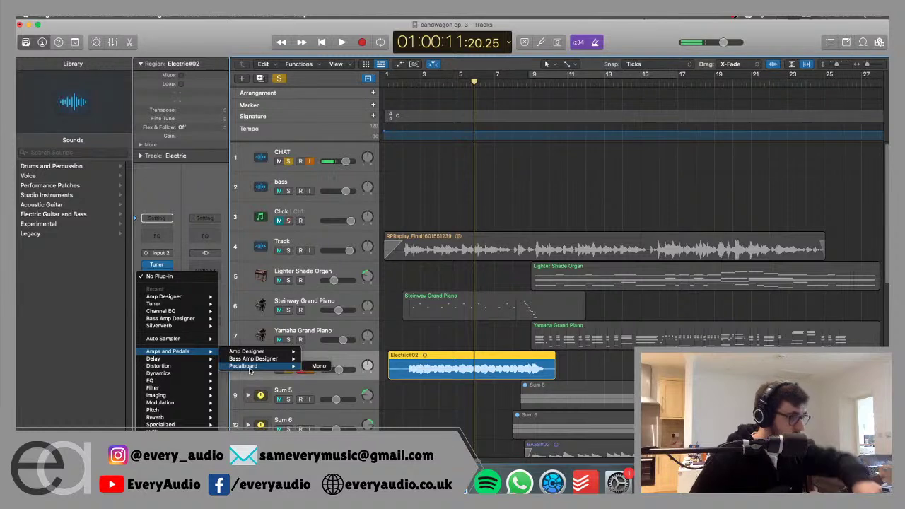
{"action": "left_click", "coordinate": [321, 368]}
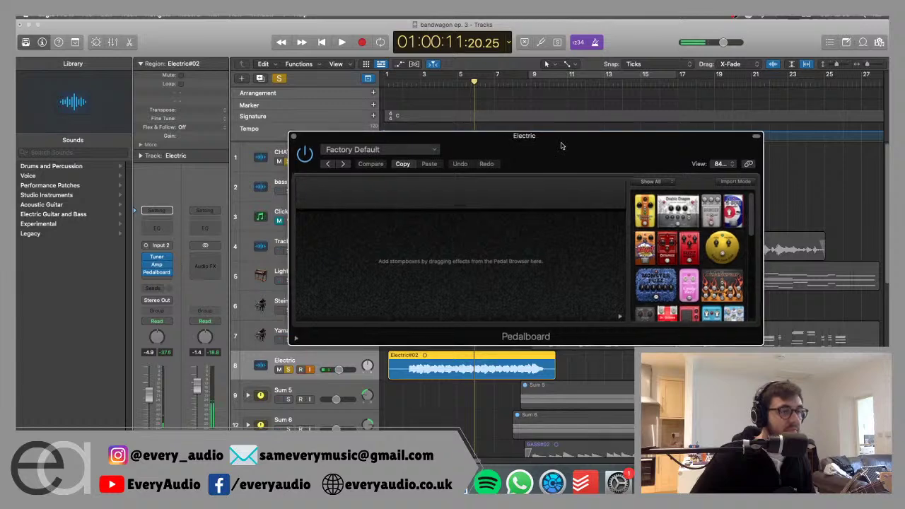
{"action": "double_click", "coordinate": [394, 84]}
{"action": "left_click_drag", "start_coordinate": [637, 133], "coordinate": [221, 113]}
Look through the full stompbox collection in the Pedalboard's pedal browser during and after playback.
{"action": "scroll", "coordinate": [482, 248], "scroll_direction": "down", "scroll_amount": 3}
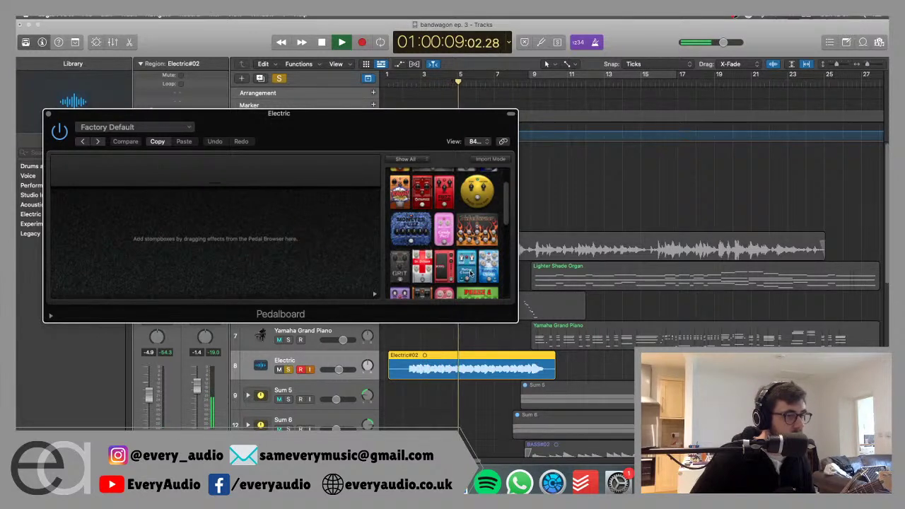
{"action": "left_click_drag", "start_coordinate": [443, 230], "coordinate": [277, 223]}
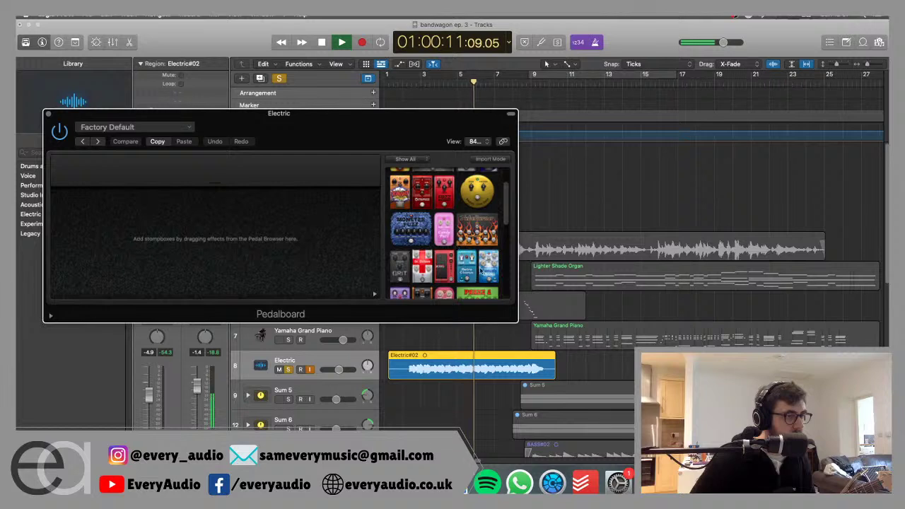
{"action": "scroll", "coordinate": [457, 247], "scroll_direction": "down", "scroll_amount": 2}
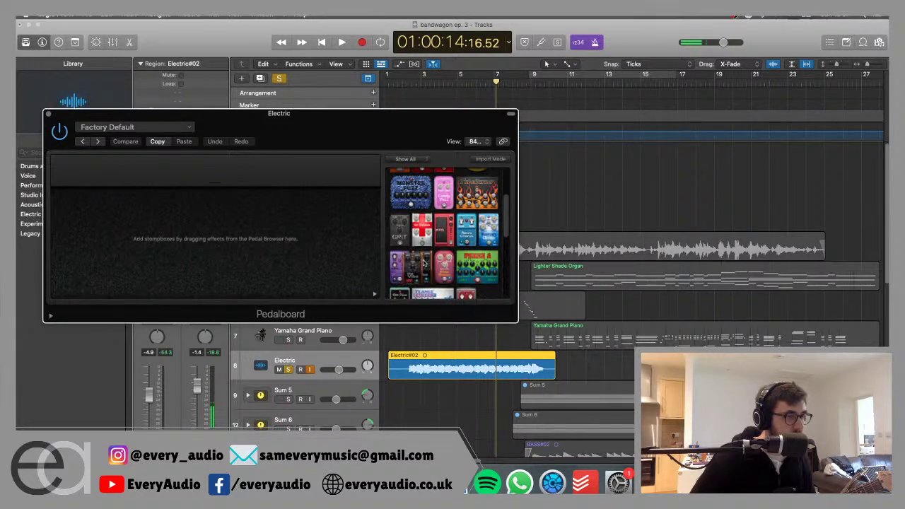
{"action": "scroll", "coordinate": [478, 260], "scroll_direction": "down", "scroll_amount": 1}
{"action": "scroll", "coordinate": [478, 219], "scroll_direction": "down", "scroll_amount": 2}
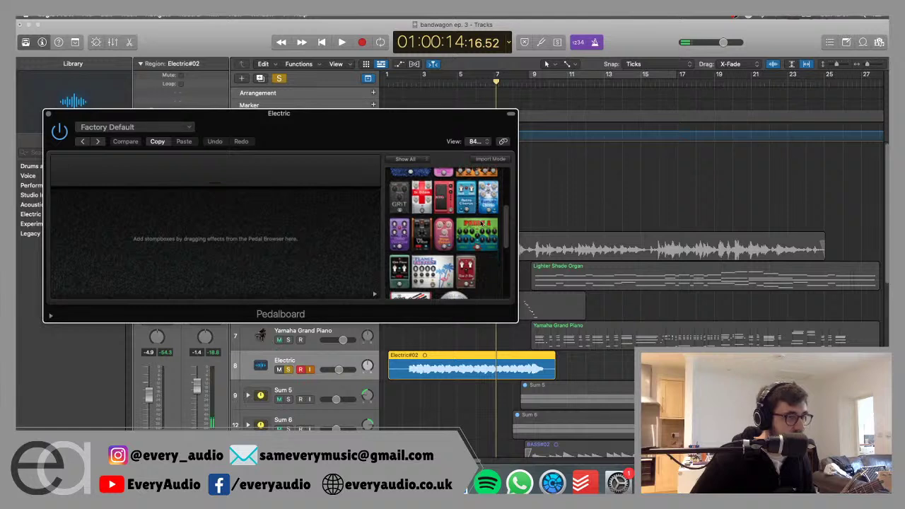
{"action": "mouse_move", "coordinate": [445, 260]}
{"action": "left_mouse_down"}
{"action": "mouse_move", "coordinate": [303, 257]}
{"action": "mouse_move", "coordinate": [453, 255]}
{"action": "left_mouse_up"}
Examine the available pedals by category, covering Delay, Filter, Distortion and Pitch.
{"action": "left_click", "coordinate": [476, 142]}
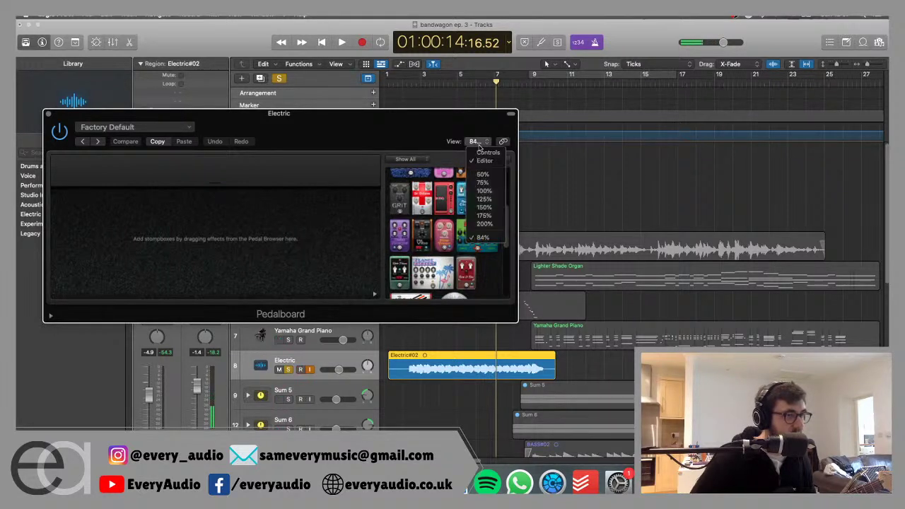
{"action": "left_click", "coordinate": [406, 159]}
{"action": "left_click", "coordinate": [406, 159]}
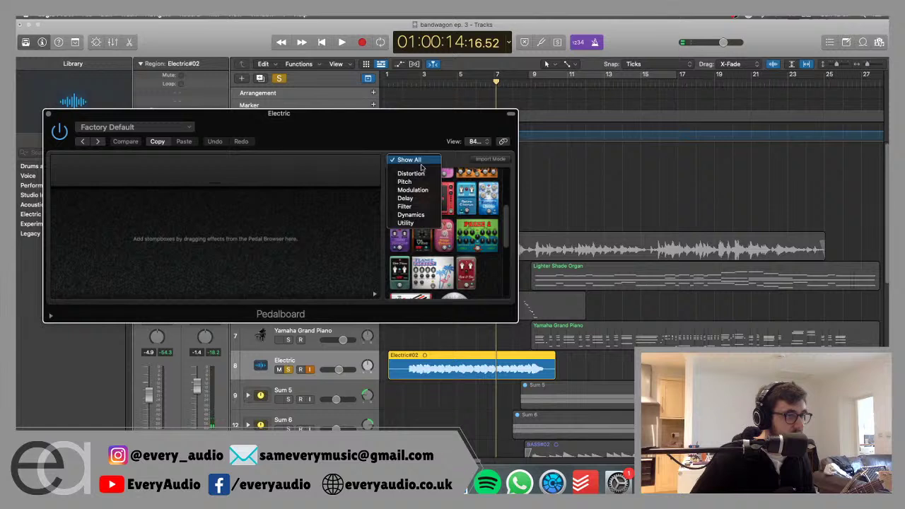
{"action": "left_click", "coordinate": [421, 201]}
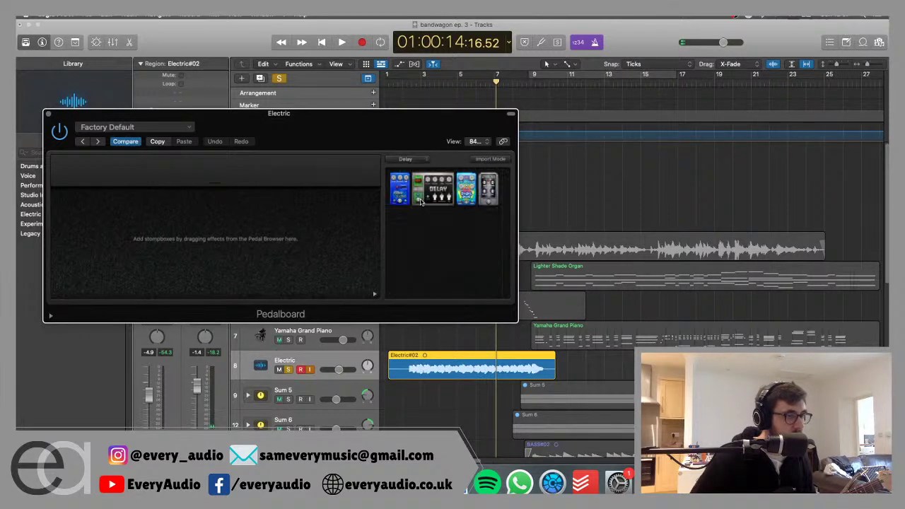
{"action": "left_click", "coordinate": [406, 159]}
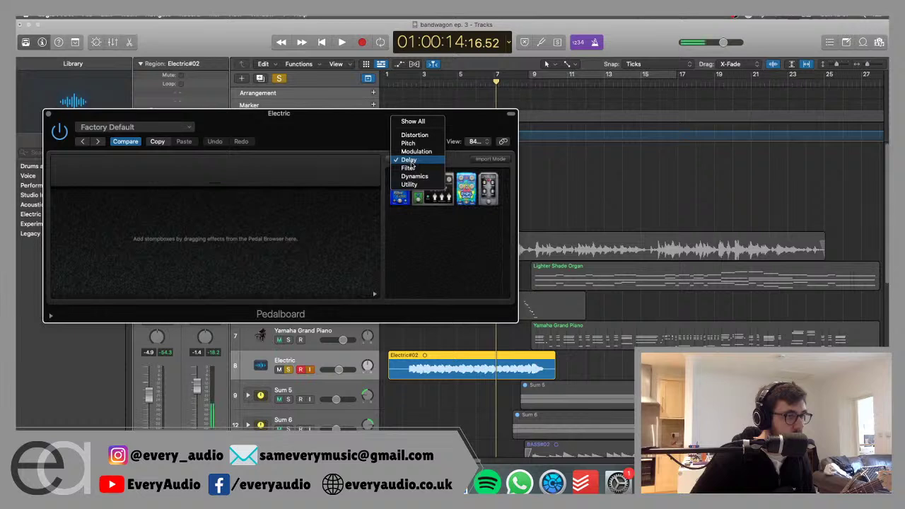
{"action": "left_click", "coordinate": [409, 169]}
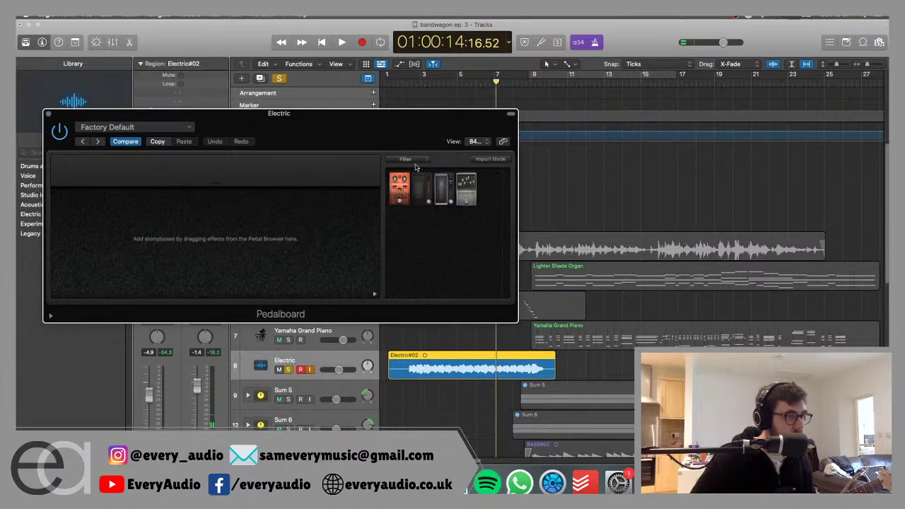
{"action": "left_click", "coordinate": [417, 163]}
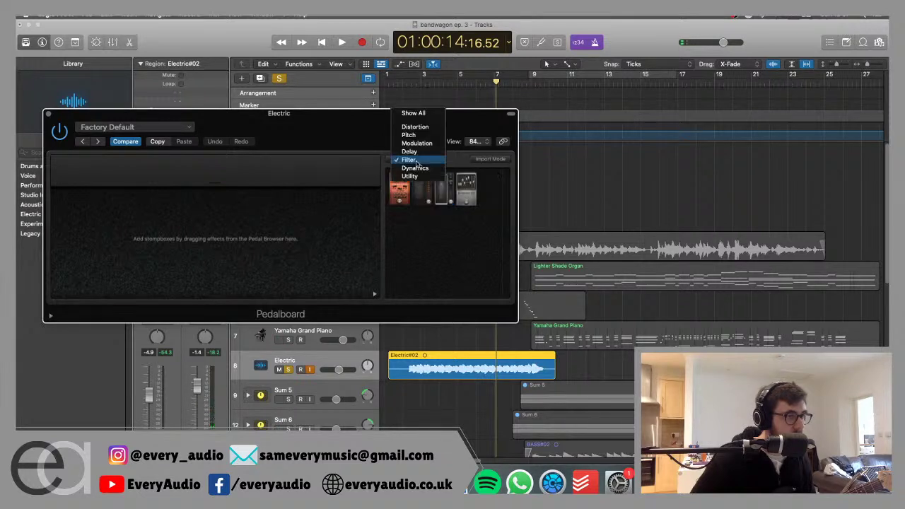
{"action": "left_click", "coordinate": [415, 127]}
{"action": "scroll", "coordinate": [444, 217], "scroll_direction": "down", "scroll_amount": 2}
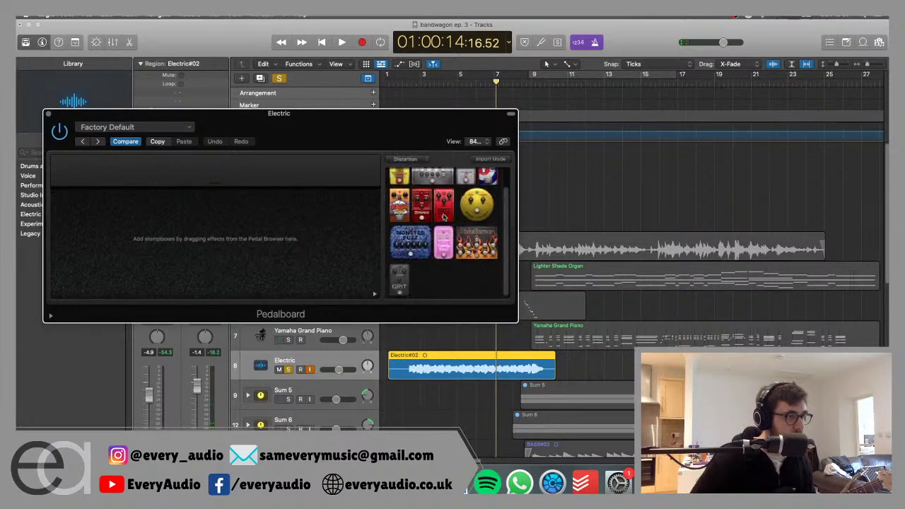
{"action": "left_click", "coordinate": [411, 160]}
{"action": "left_click", "coordinate": [413, 168]}
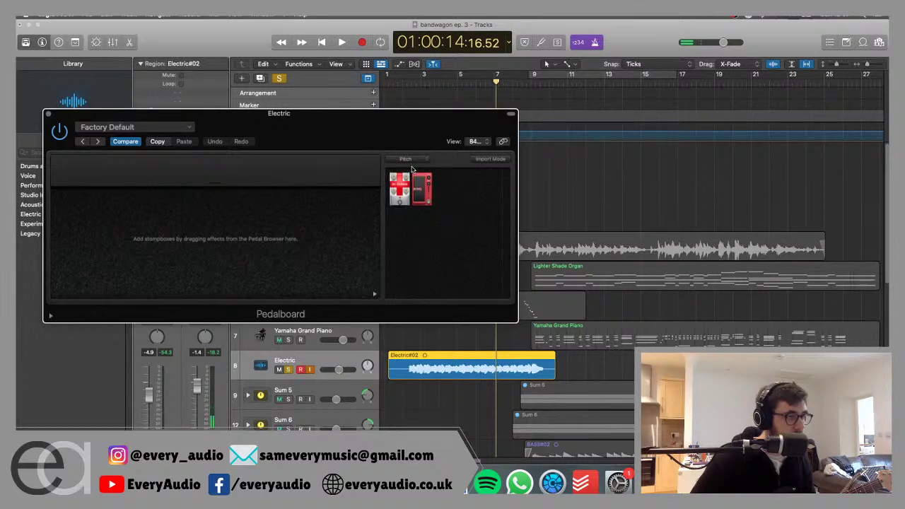
Compare the stompboxes in the Dynamics, Filter, Utility, Delay and Modulation categories.
{"action": "left_click", "coordinate": [410, 159]}
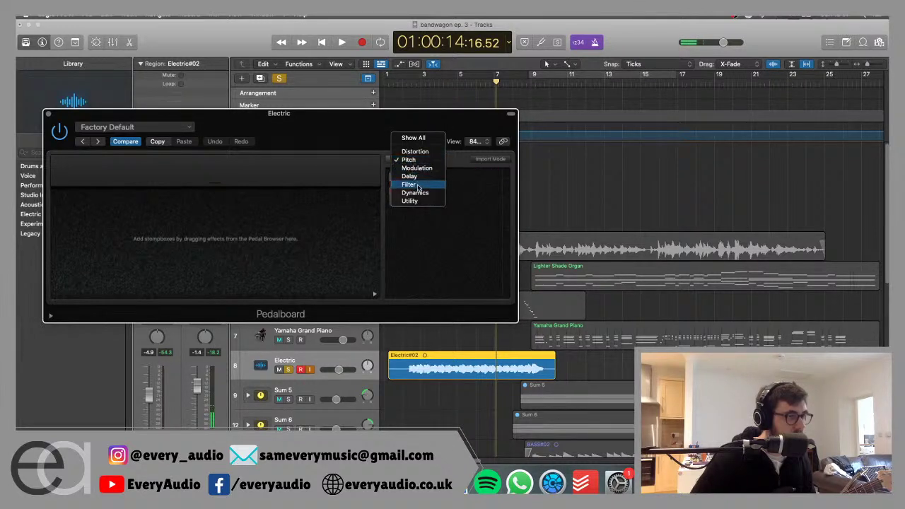
{"action": "left_click", "coordinate": [421, 193]}
{"action": "left_click", "coordinate": [410, 159]}
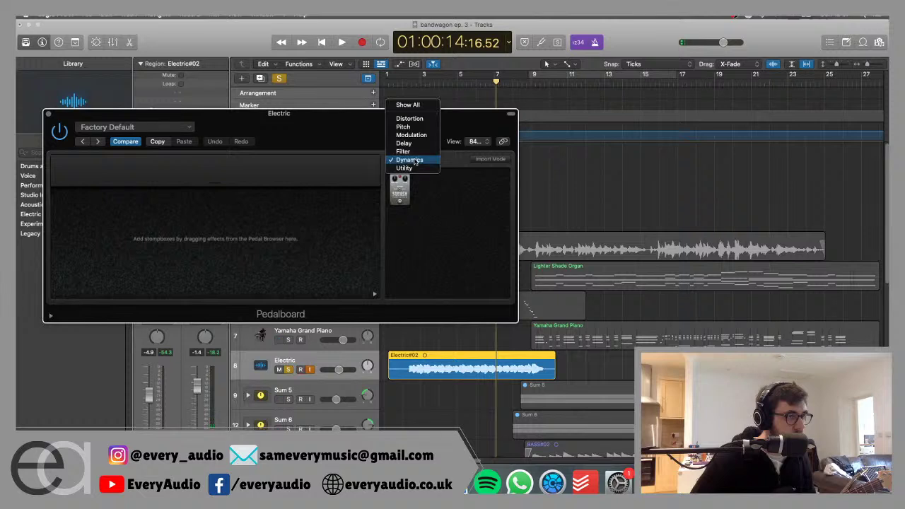
{"action": "left_click", "coordinate": [417, 152]}
{"action": "left_click", "coordinate": [416, 160]}
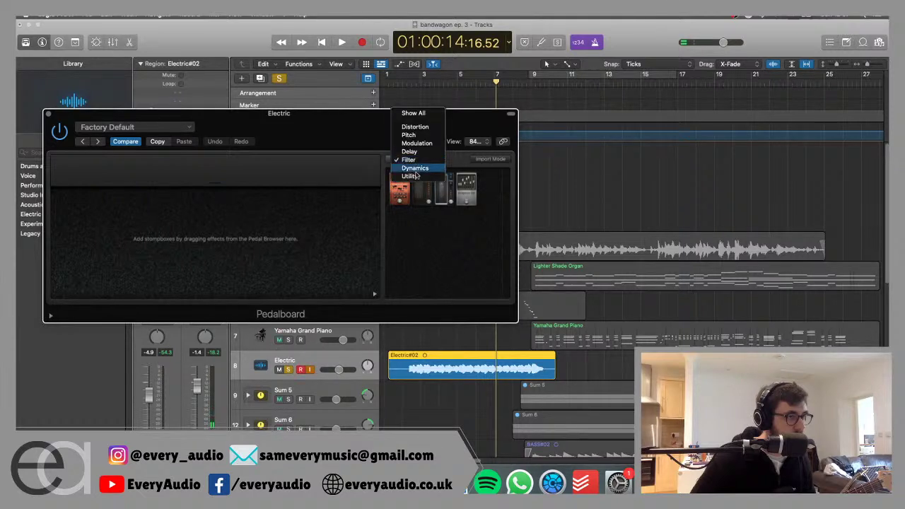
{"action": "left_click", "coordinate": [417, 170]}
{"action": "left_click", "coordinate": [416, 161]}
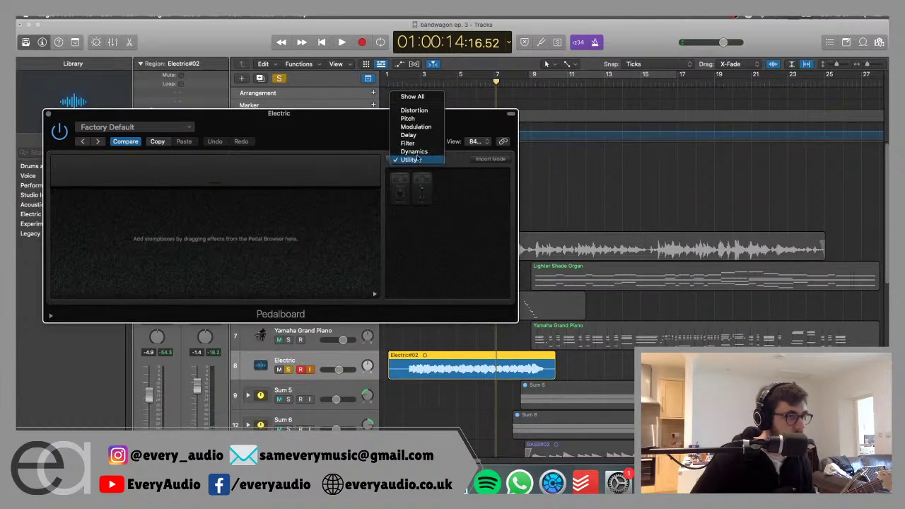
{"action": "left_click", "coordinate": [416, 152]}
{"action": "left_click", "coordinate": [418, 160]}
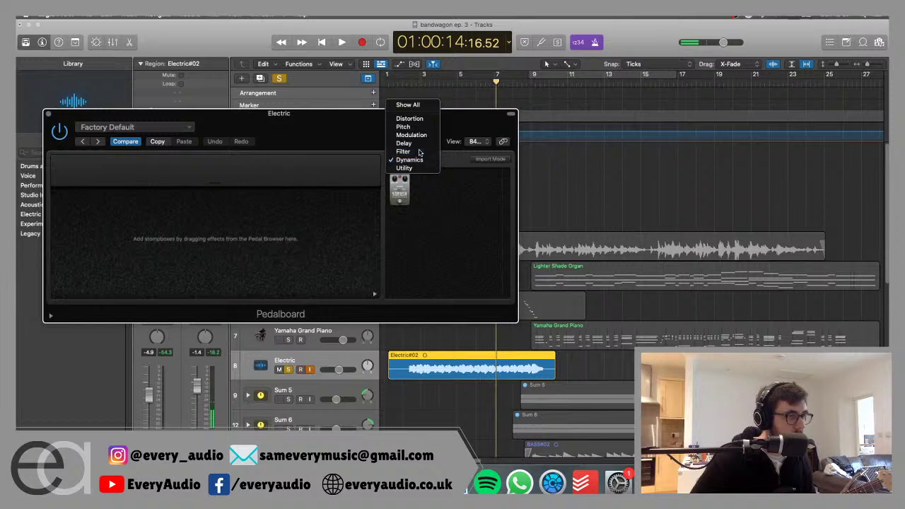
{"action": "left_click", "coordinate": [420, 152]}
{"action": "left_click", "coordinate": [420, 157]}
{"action": "left_click", "coordinate": [420, 152]}
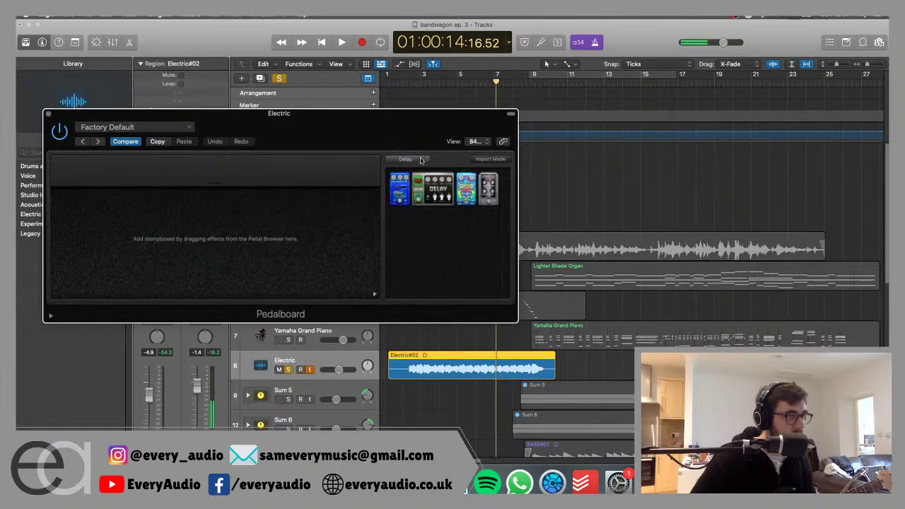
{"action": "left_click", "coordinate": [421, 162]}
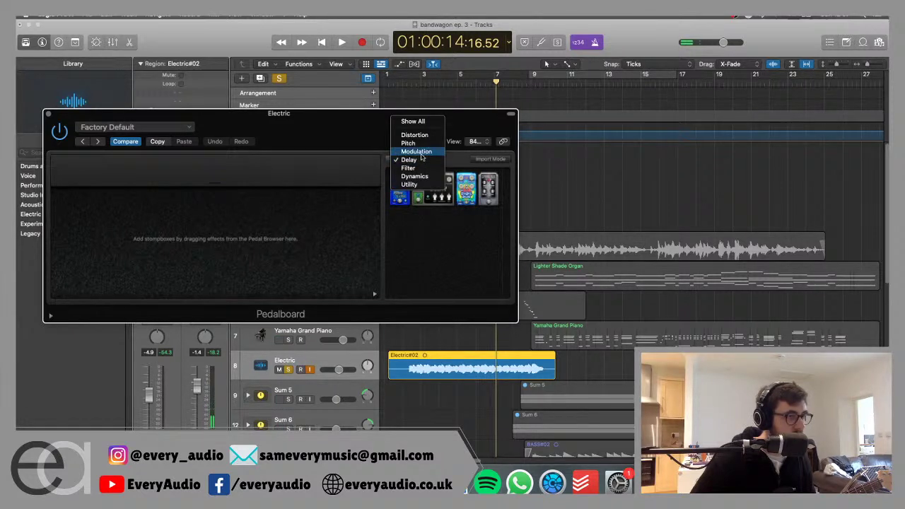
{"action": "left_click", "coordinate": [422, 153]}
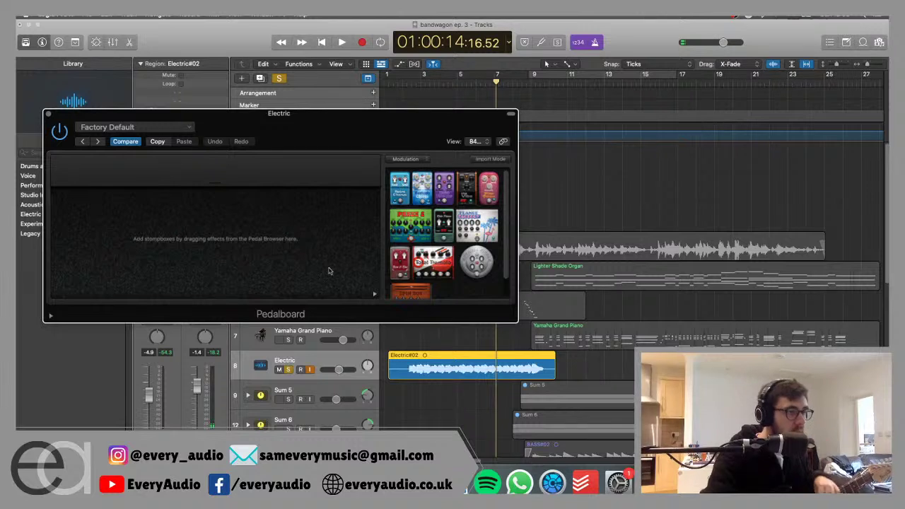
Set the pedal browser to Show All and add the Blue Echo pedal to the empty board.
{"action": "left_click", "coordinate": [418, 160]}
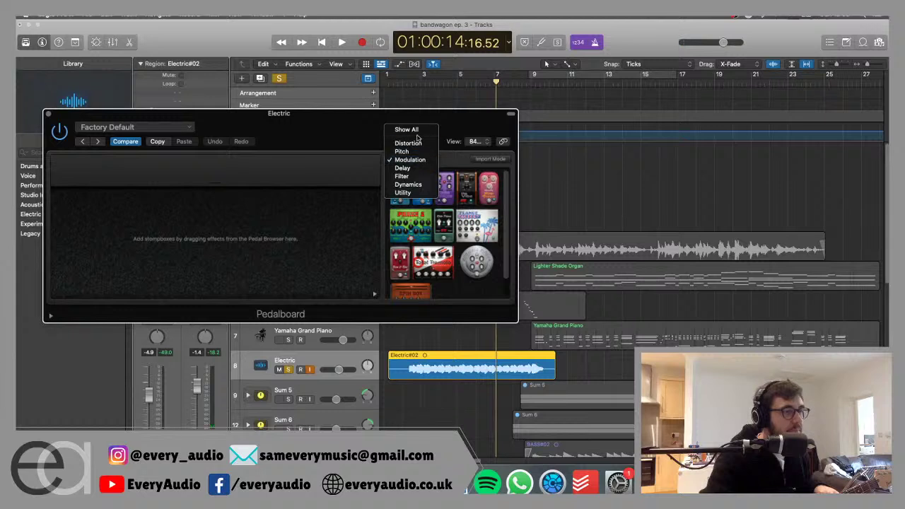
{"action": "left_click", "coordinate": [418, 130]}
{"action": "scroll", "coordinate": [464, 223], "scroll_direction": "down", "scroll_amount": 5}
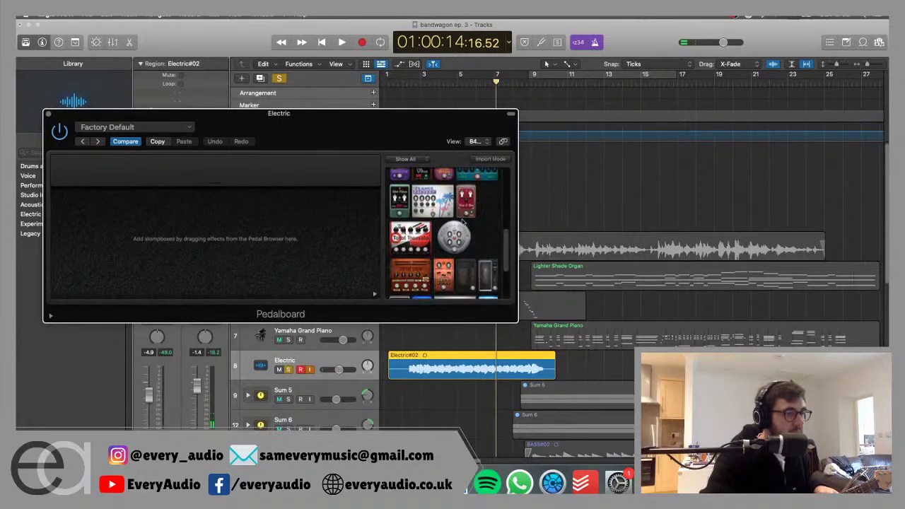
{"action": "scroll", "coordinate": [467, 216], "scroll_direction": "up", "scroll_amount": 2}
{"action": "scroll", "coordinate": [475, 204], "scroll_direction": "down", "scroll_amount": 6}
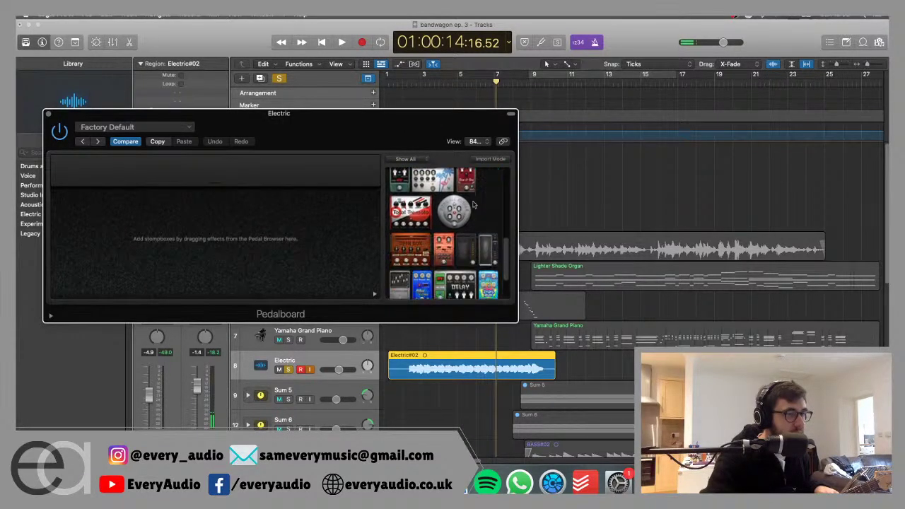
{"action": "left_click_drag", "start_coordinate": [327, 248], "coordinate": [402, 242]}
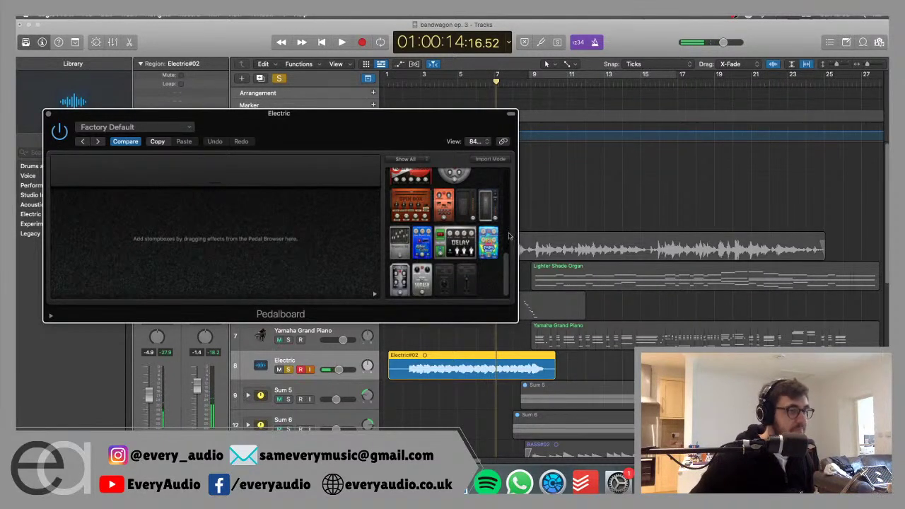
{"action": "left_click_drag", "start_coordinate": [427, 243], "coordinate": [294, 225]}
{"action": "left_click_drag", "start_coordinate": [358, 231], "coordinate": [379, 242]}
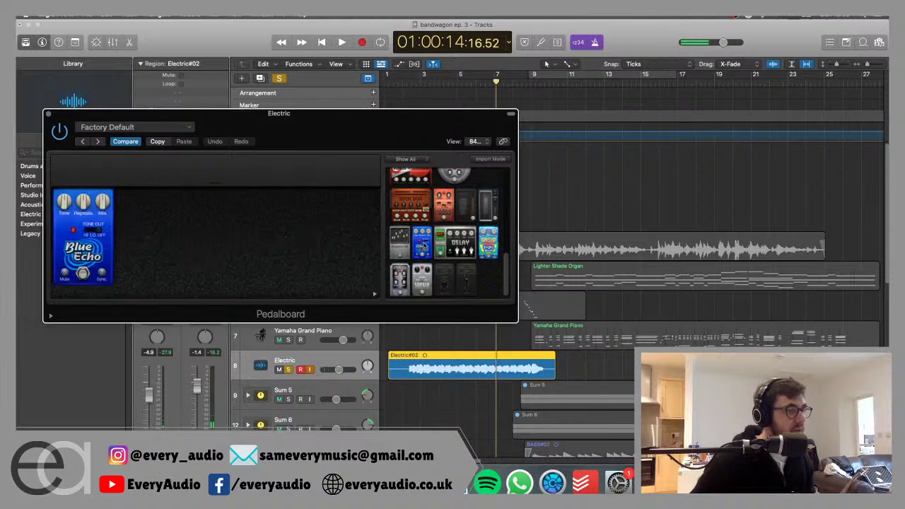
Adjust the Blue Echo's Mix while playing the guitar take from about bar 2.
{"action": "double_click", "coordinate": [399, 82]}
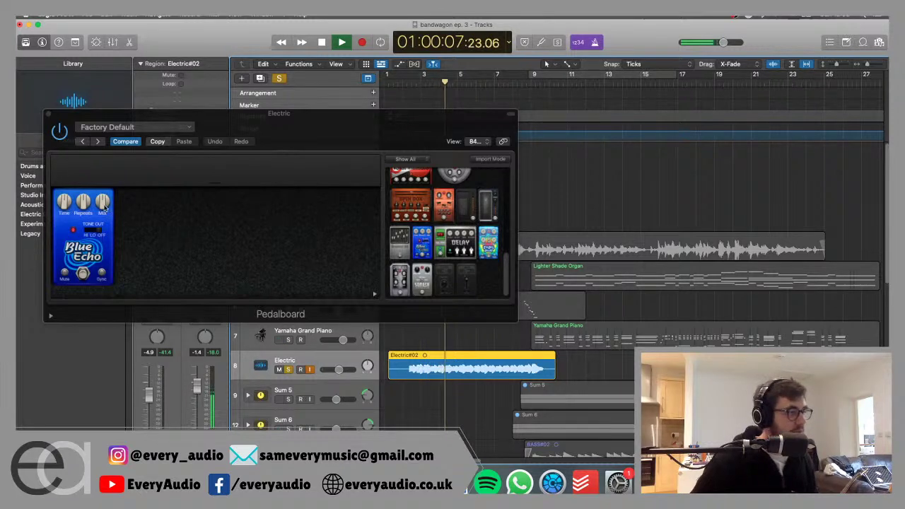
{"action": "left_click_drag", "start_coordinate": [103, 202], "coordinate": [103, 202]}
{"action": "key", "text": "space"}
Add the Retro Chorus pedal after Blue Echo on the board and play the take from about bar 2.
{"action": "scroll", "coordinate": [427, 242], "scroll_direction": "up", "scroll_amount": 10}
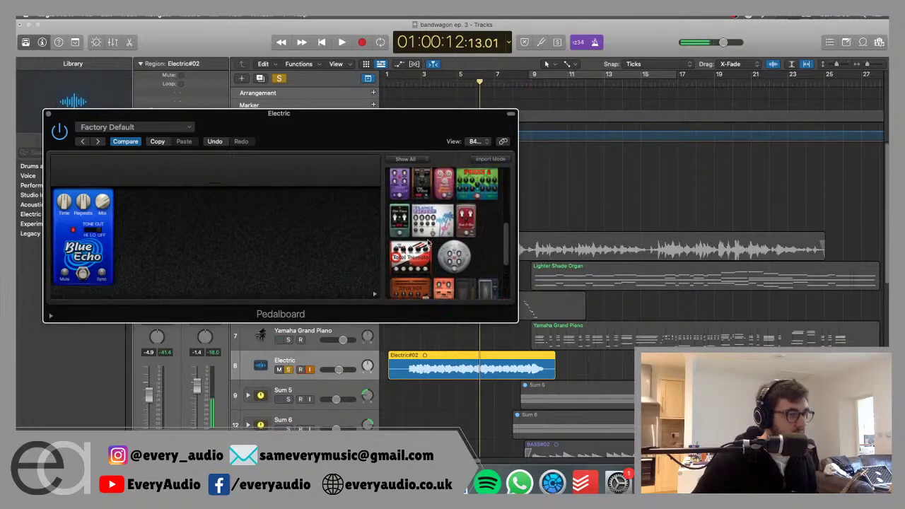
{"action": "left_click_drag", "start_coordinate": [466, 204], "coordinate": [263, 234]}
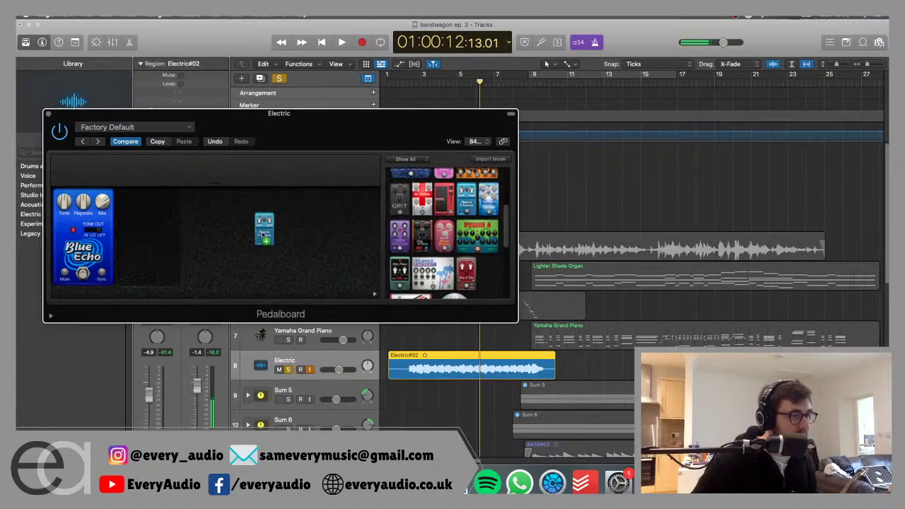
{"action": "left_click", "coordinate": [395, 80]}
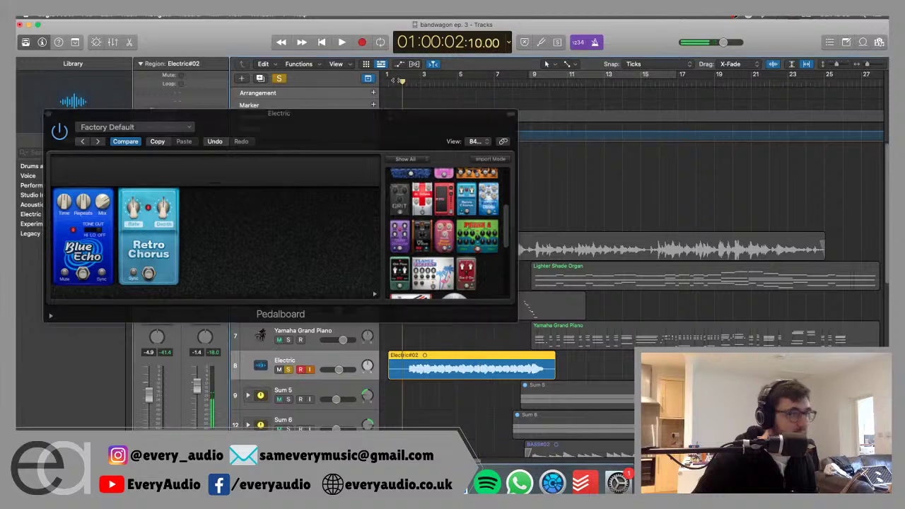
{"action": "key", "text": "space"}
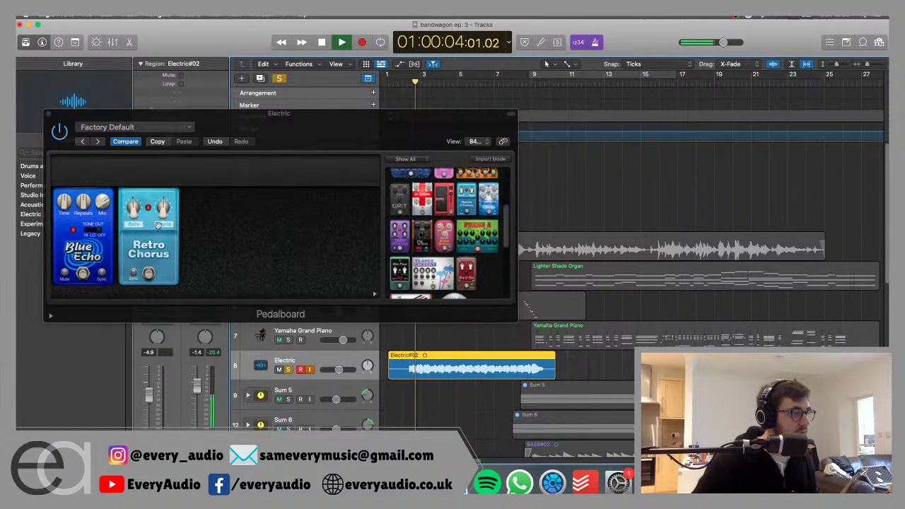
Toggle the Retro Chorus pedal while the guitar take plays, close the Pedalboard window and stop playback.
{"action": "left_click", "coordinate": [148, 274]}
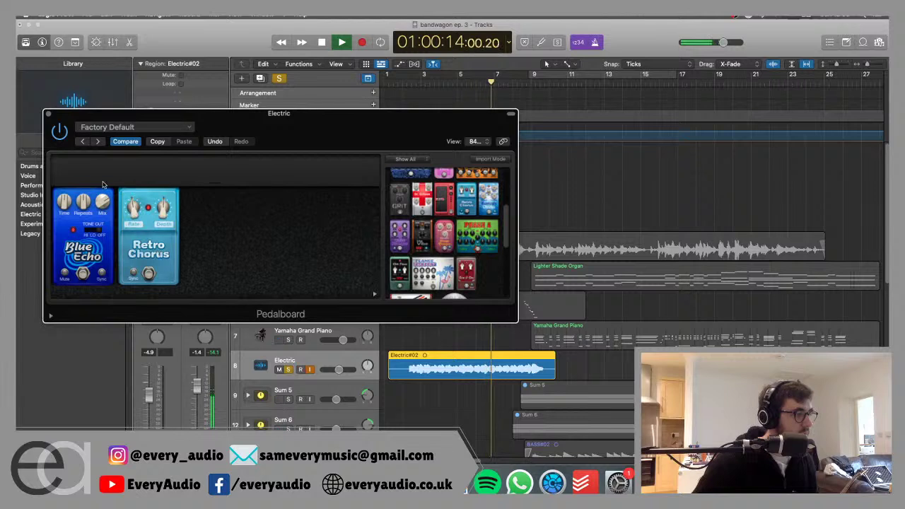
{"action": "left_click", "coordinate": [47, 114]}
{"action": "key", "text": "space"}
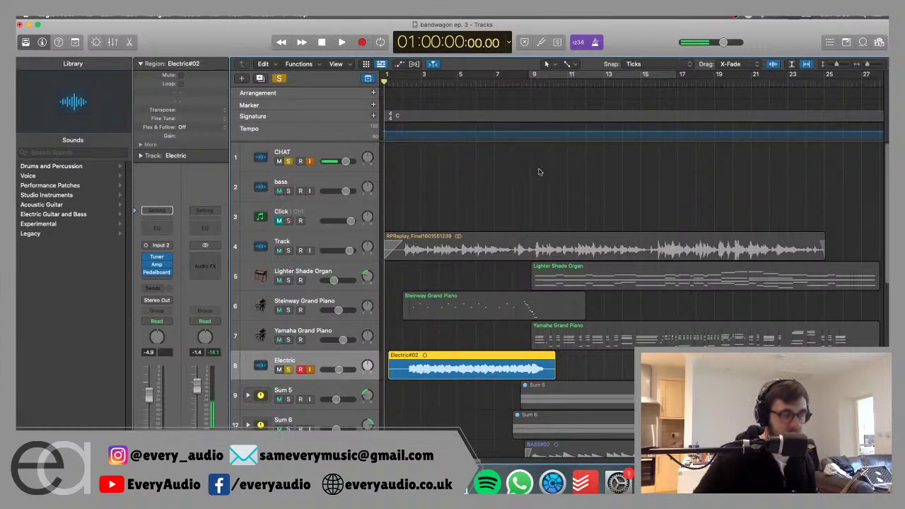
Clear the Electric track's solo and lower its volume to -8.6 dB while playing the full mix from the start.
{"action": "left_click", "coordinate": [280, 79]}
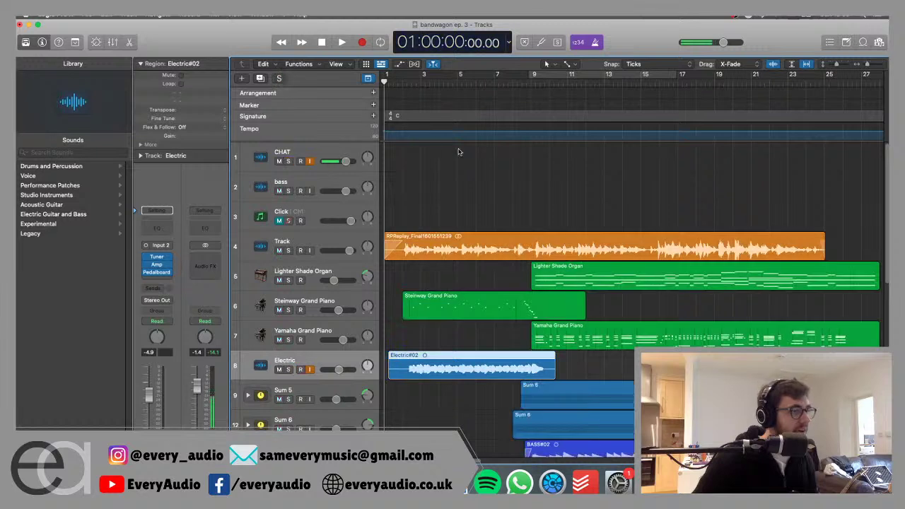
{"action": "key", "text": "space"}
{"action": "left_click_drag", "start_coordinate": [339, 371], "coordinate": [332, 369]}
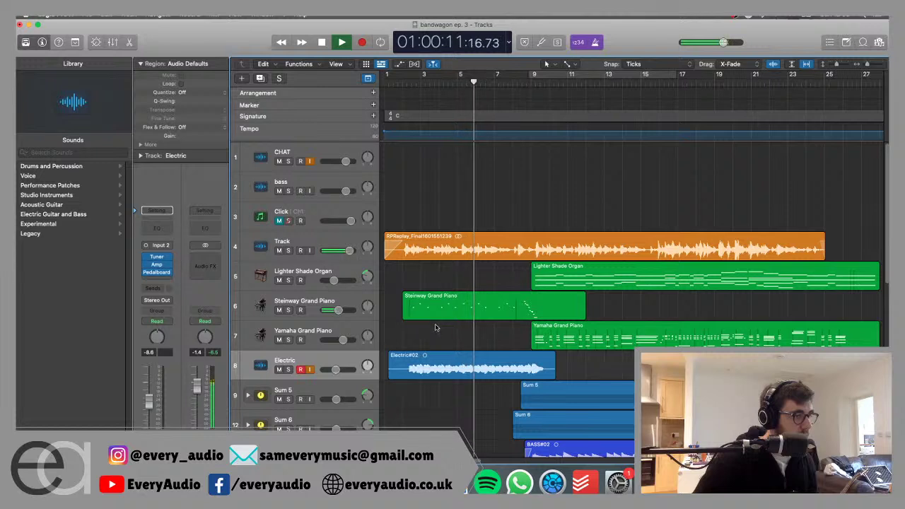
Trim the start of the Steinway Grand Piano region to about bar 8 and play the song from the beginning.
{"action": "left_click", "coordinate": [279, 310]}
{"action": "left_click", "coordinate": [279, 309]}
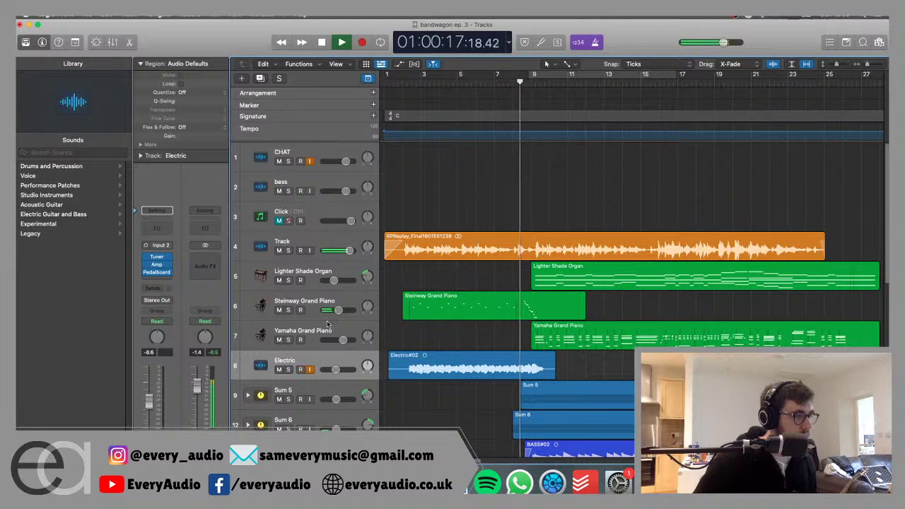
{"action": "key", "text": "space"}
{"action": "left_click", "coordinate": [410, 314]}
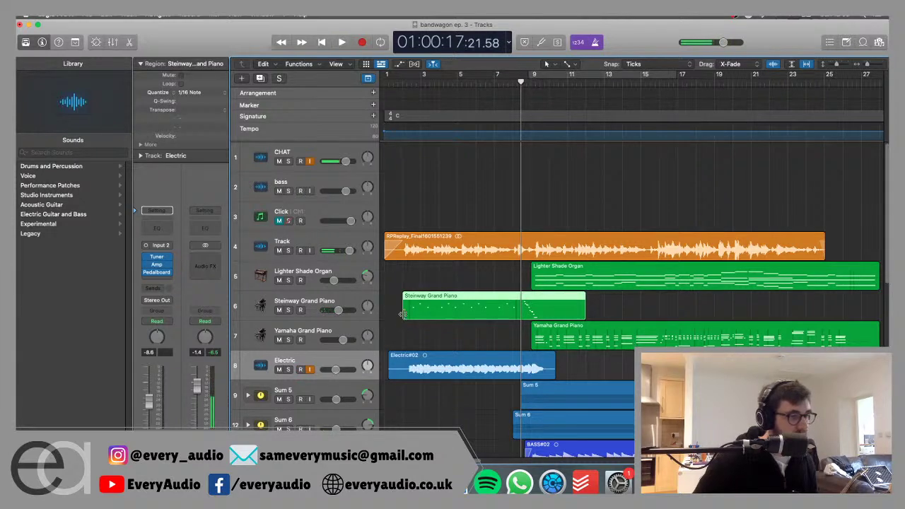
{"action": "left_click_drag", "start_coordinate": [406, 314], "coordinate": [520, 314]}
{"action": "left_click", "coordinate": [380, 155]}
{"action": "key", "text": "Return"}
{"action": "key", "text": "space"}
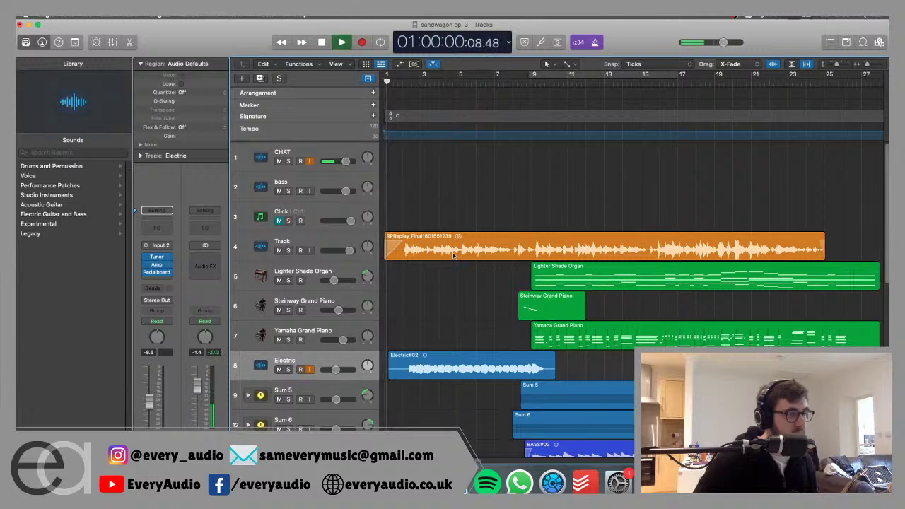
Trim the start of the Electric#02 region to about bar 2 and add fades at both its ends.
{"action": "left_click_drag", "start_coordinate": [391, 372], "coordinate": [402, 373]}
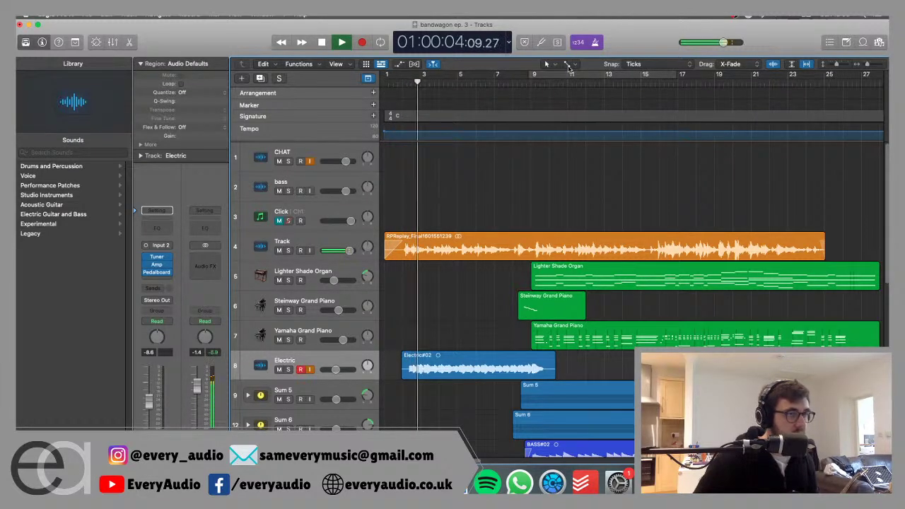
{"action": "left_click", "coordinate": [568, 64]}
{"action": "key", "text": "Escape"}
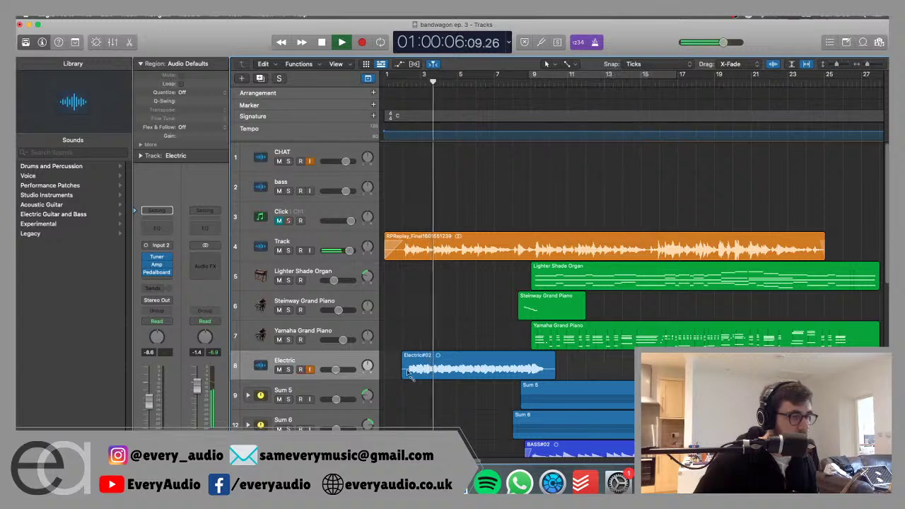
{"action": "left_click", "coordinate": [406, 371]}
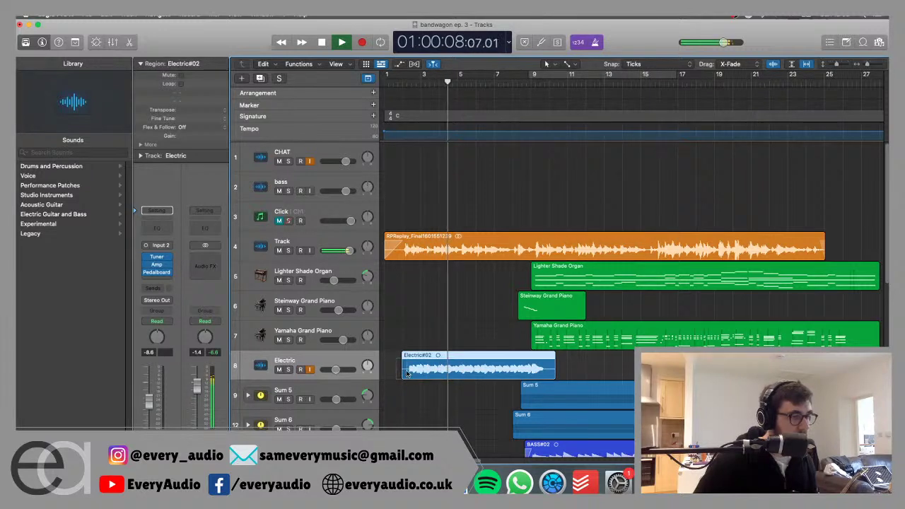
{"action": "left_click", "coordinate": [580, 369]}
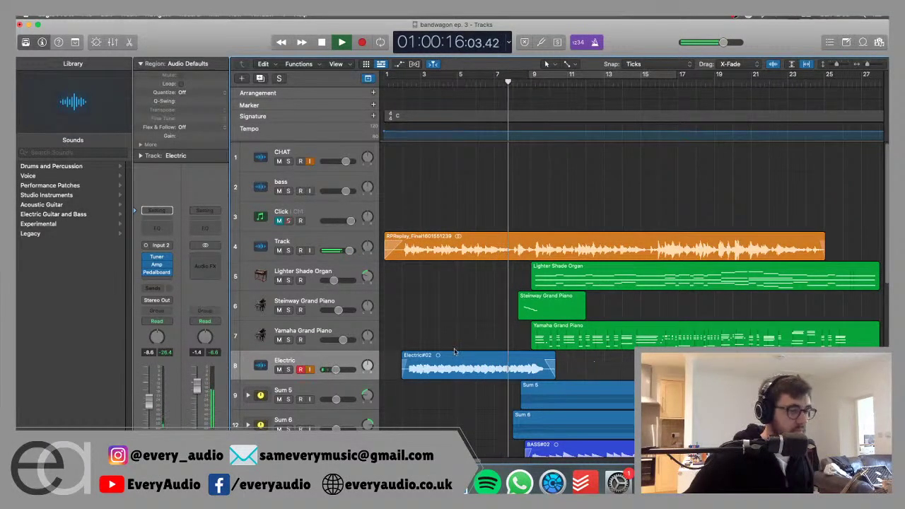
Set the Electric track's volume to -9.2 dB and record a closing guitar take from about bar 23 to bar 27.
{"action": "left_click", "coordinate": [336, 370]}
{"action": "left_click_drag", "start_coordinate": [335, 369], "coordinate": [333, 369]}
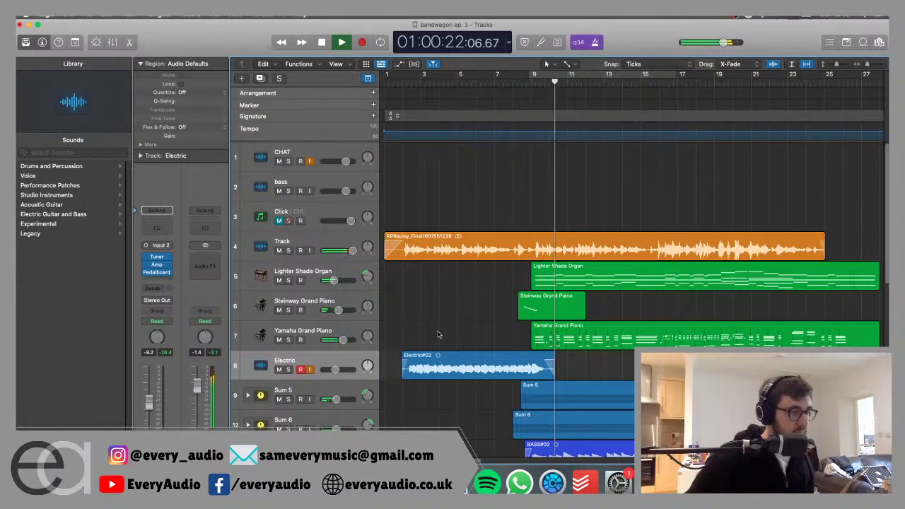
{"action": "left_click", "coordinate": [351, 359]}
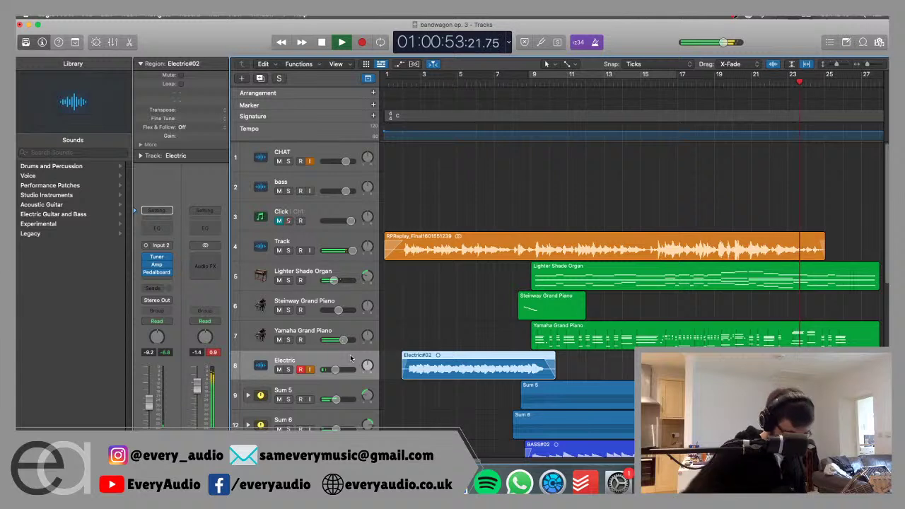
{"action": "key", "text": "r"}
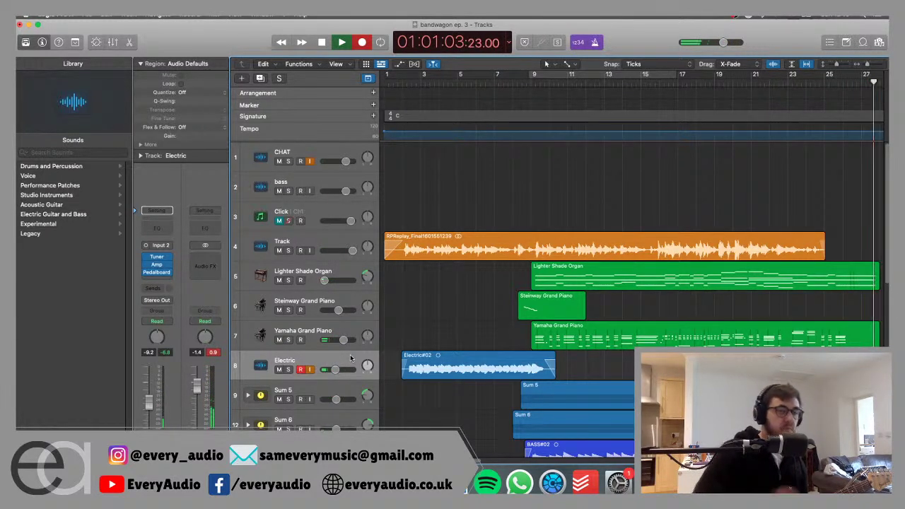
{"action": "key", "text": "space"}
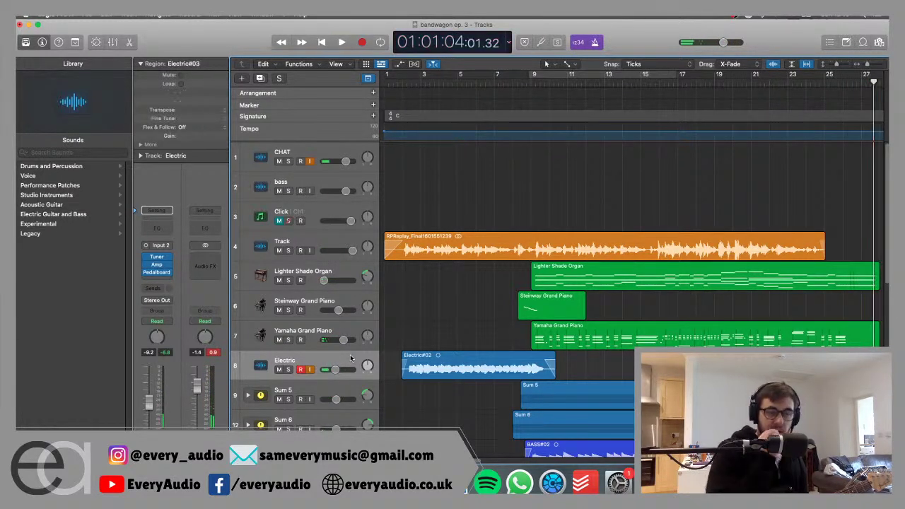
Play back the song's ending from about bar 23 to hear the new guitar take in the mix.
{"action": "left_click", "coordinate": [788, 84]}
{"action": "key", "text": "space"}
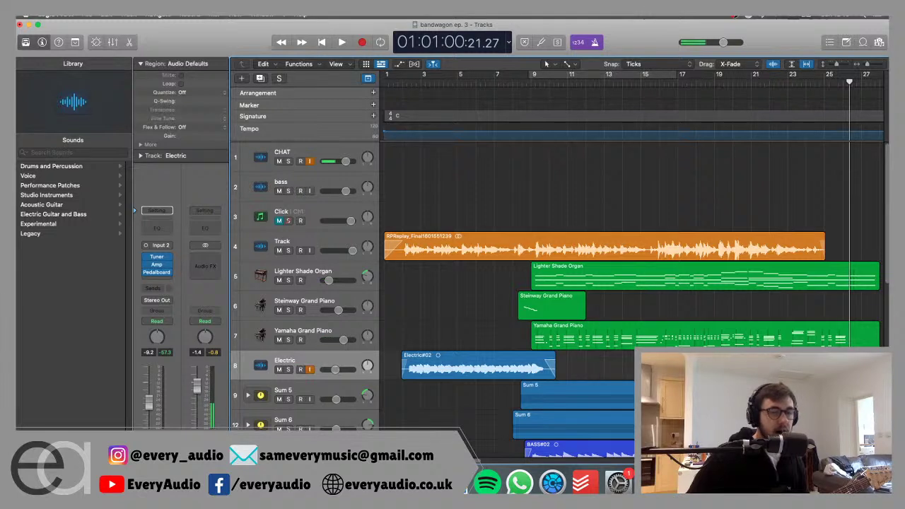
{"action": "key", "text": "space"}
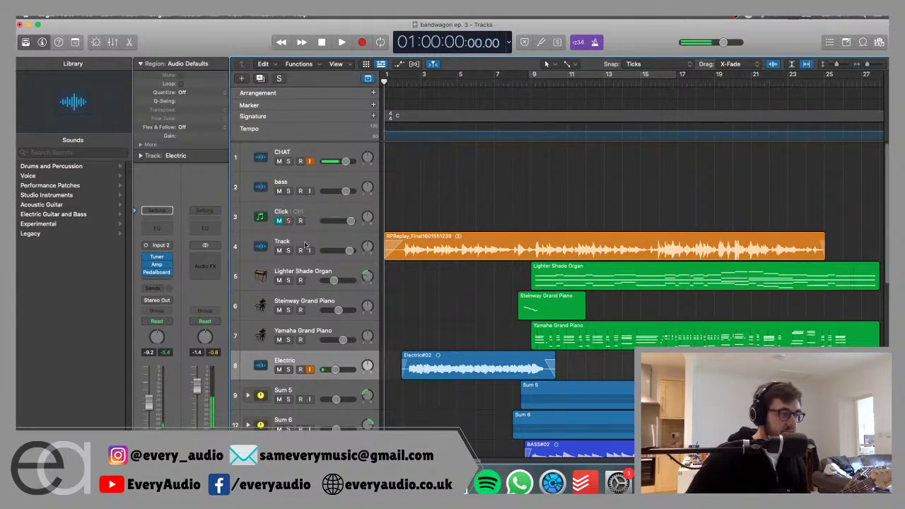
Set a cycle range over the whole song, from bar 1 to about bar 28.
{"action": "left_click", "coordinate": [279, 250]}
{"action": "left_click", "coordinate": [279, 250]}
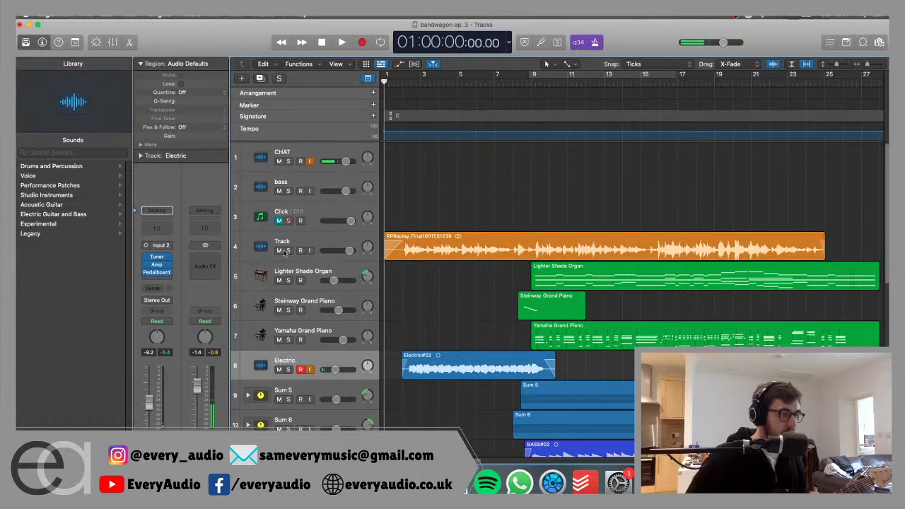
{"action": "left_click", "coordinate": [287, 251]}
{"action": "left_click", "coordinate": [288, 251]}
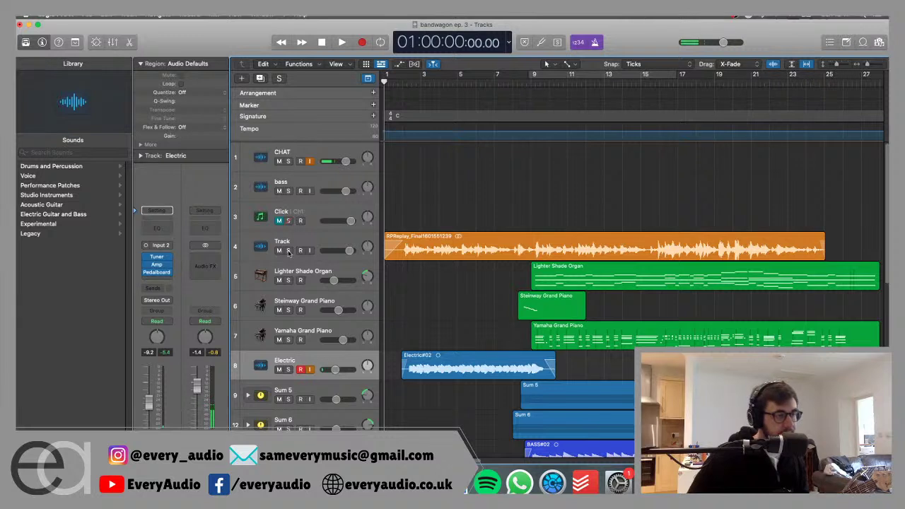
{"action": "left_click_drag", "start_coordinate": [386, 78], "coordinate": [794, 140]}
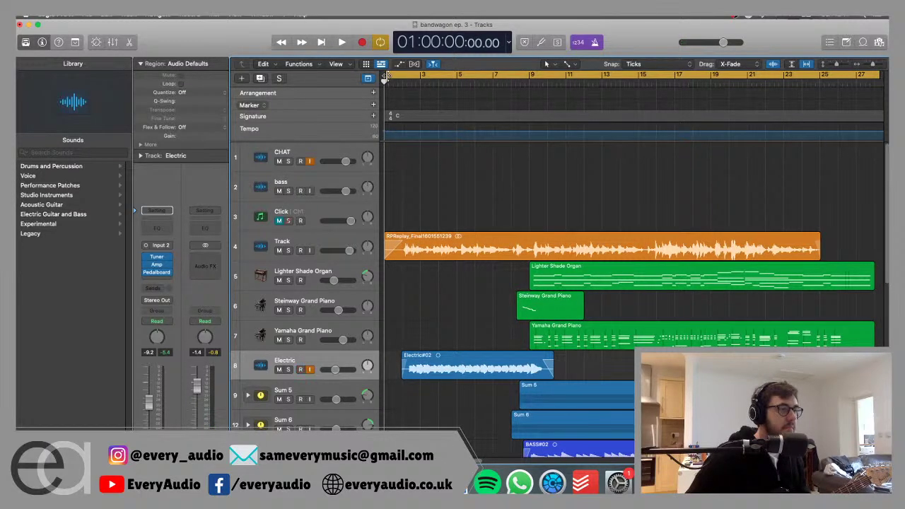
{"action": "left_click_drag", "start_coordinate": [385, 76], "coordinate": [384, 78]}
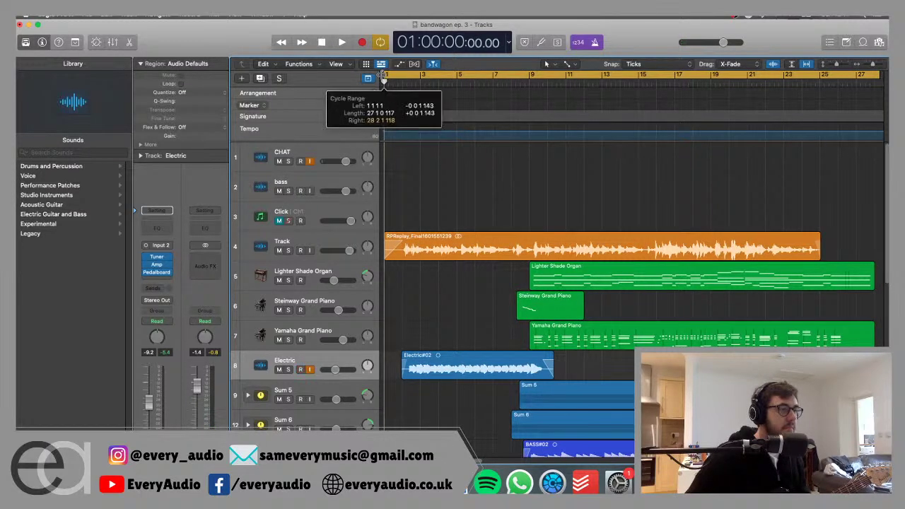
Solo the Track vocal recording, play it from the start, and clear the solo to hear the full arrangement.
{"action": "left_click", "coordinate": [289, 250]}
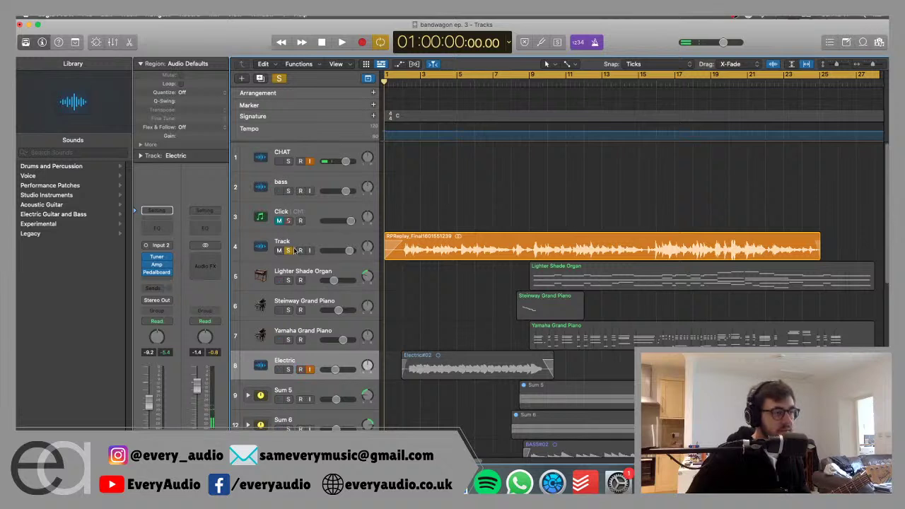
{"action": "left_click", "coordinate": [289, 250]}
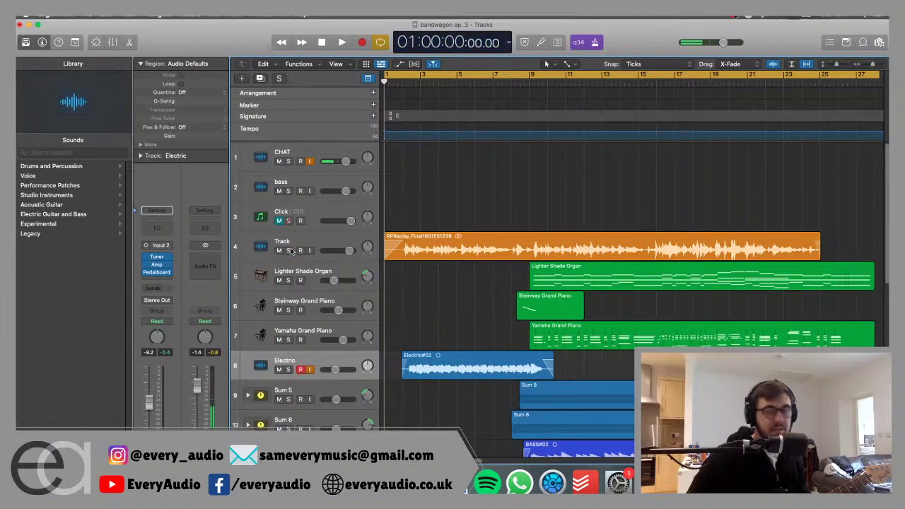
{"action": "left_click", "coordinate": [288, 250]}
{"action": "key", "text": "space"}
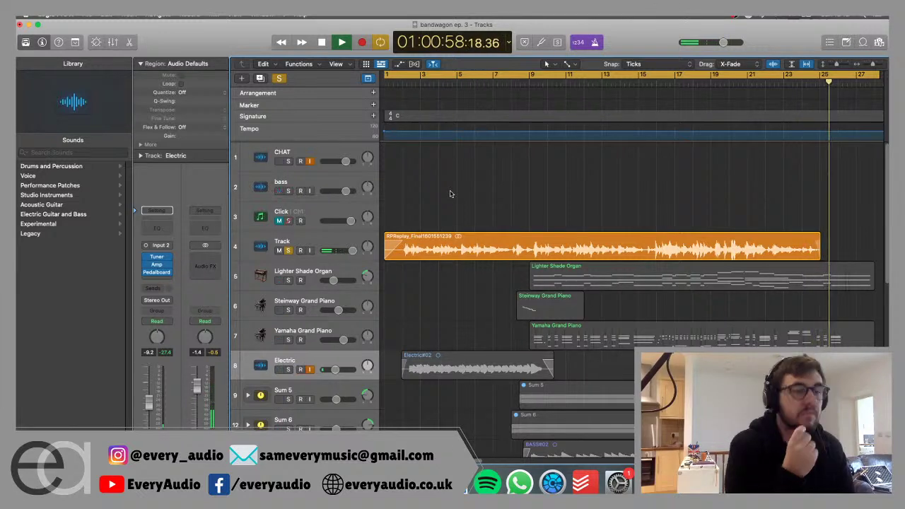
{"action": "left_click", "coordinate": [289, 251]}
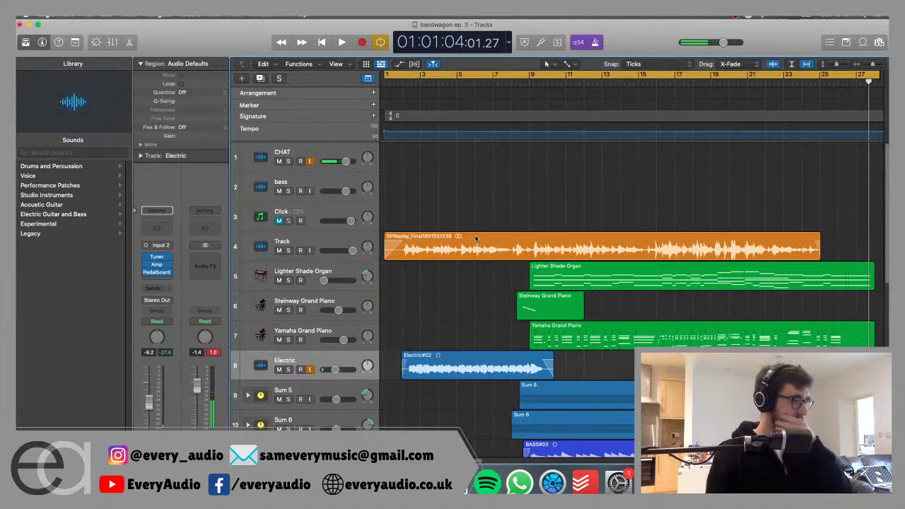
Look over the arrangement's regions from the upper tracks down to the drums and percussion.
{"action": "scroll", "coordinate": [612, 169], "scroll_direction": "down", "scroll_amount": 8}
{"action": "scroll", "coordinate": [612, 170], "scroll_direction": "down", "scroll_amount": 5}
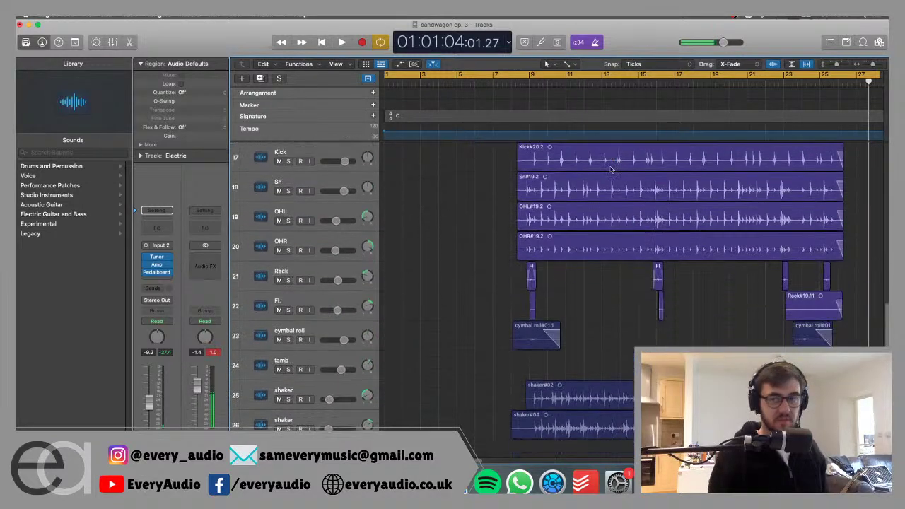
{"action": "scroll", "coordinate": [612, 170], "scroll_direction": "up", "scroll_amount": 13}
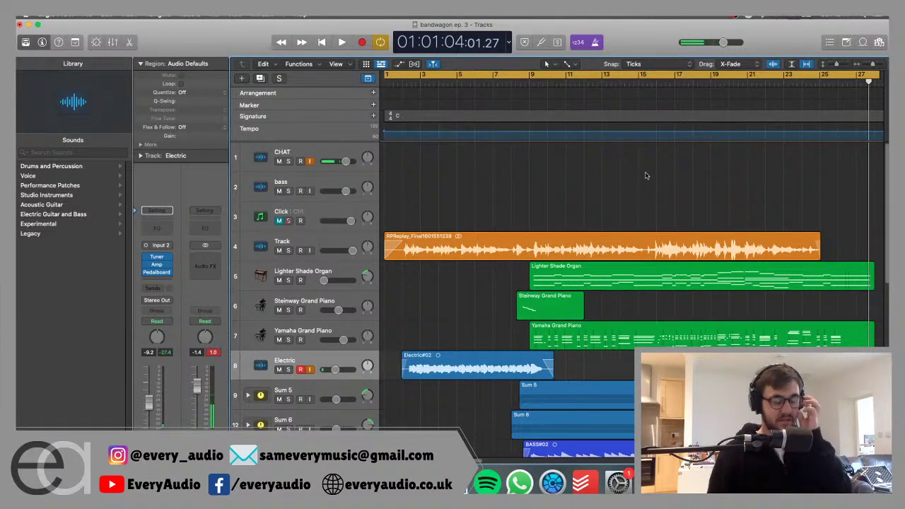
{"action": "scroll", "coordinate": [646, 175], "scroll_direction": "down", "scroll_amount": 2}
{"action": "scroll", "coordinate": [647, 174], "scroll_direction": "up", "scroll_amount": 2}
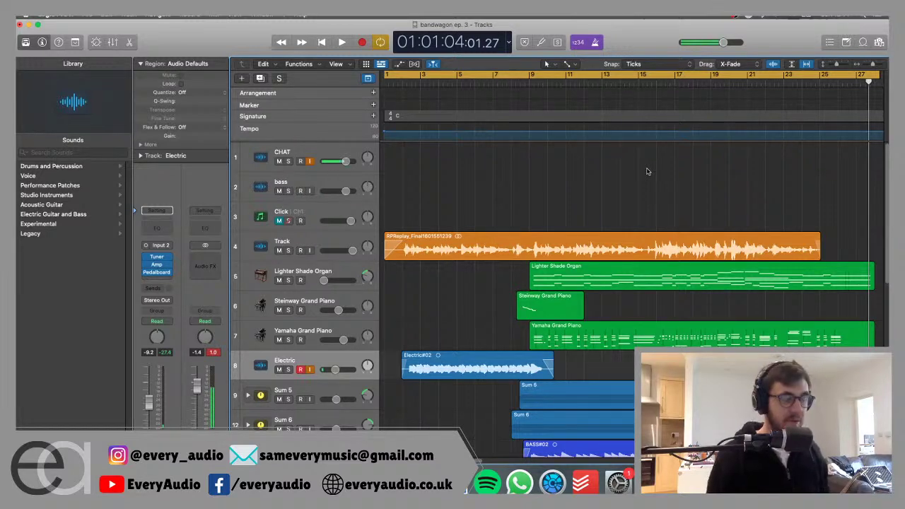
{"action": "scroll", "coordinate": [647, 172], "scroll_direction": "down", "scroll_amount": 2}
{"action": "scroll", "coordinate": [647, 172], "scroll_direction": "up", "scroll_amount": 2}
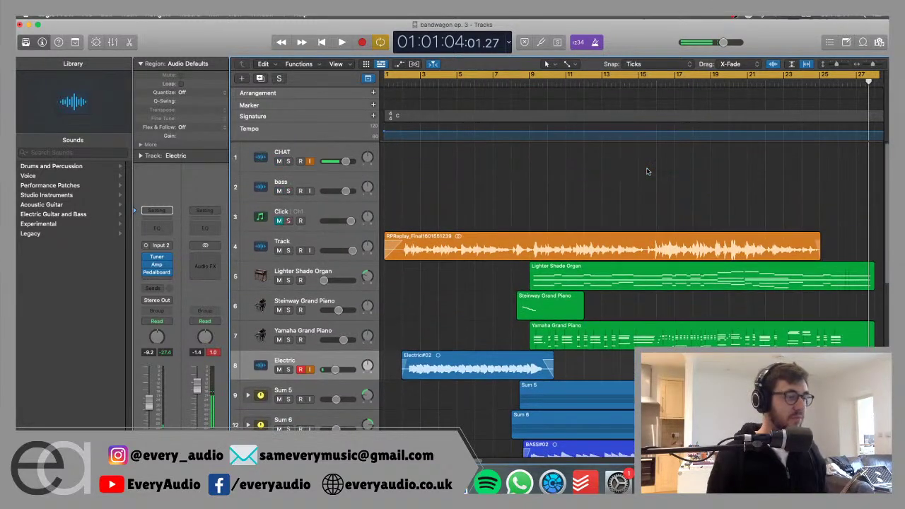
Disarm recording and turn off input monitoring on the Electric track.
{"action": "left_click", "coordinate": [302, 369]}
{"action": "left_click", "coordinate": [311, 369]}
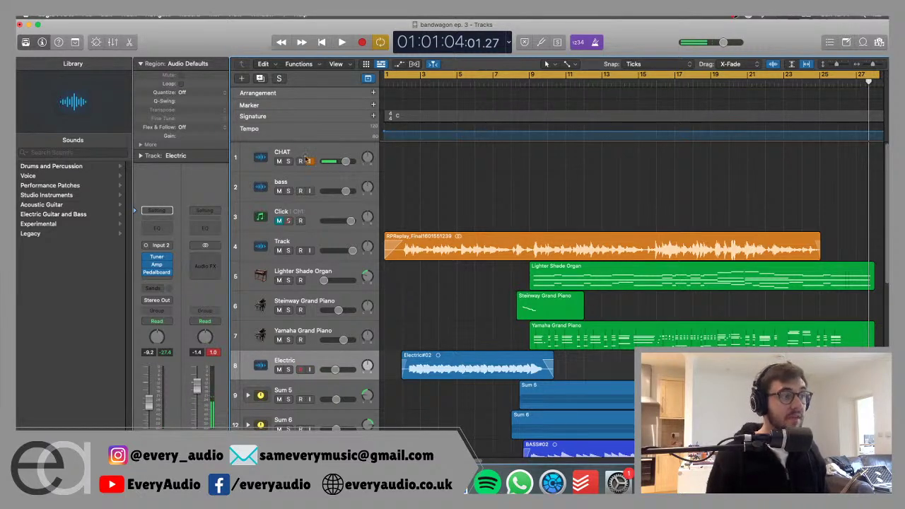
{"action": "scroll", "coordinate": [452, 181], "scroll_direction": "down", "scroll_amount": 15}
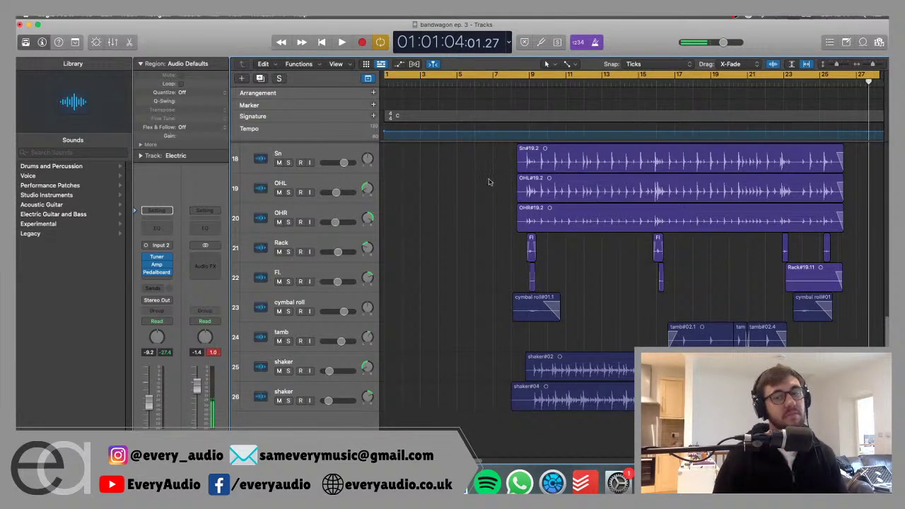
{"action": "scroll", "coordinate": [488, 181], "scroll_direction": "up", "scroll_amount": 15}
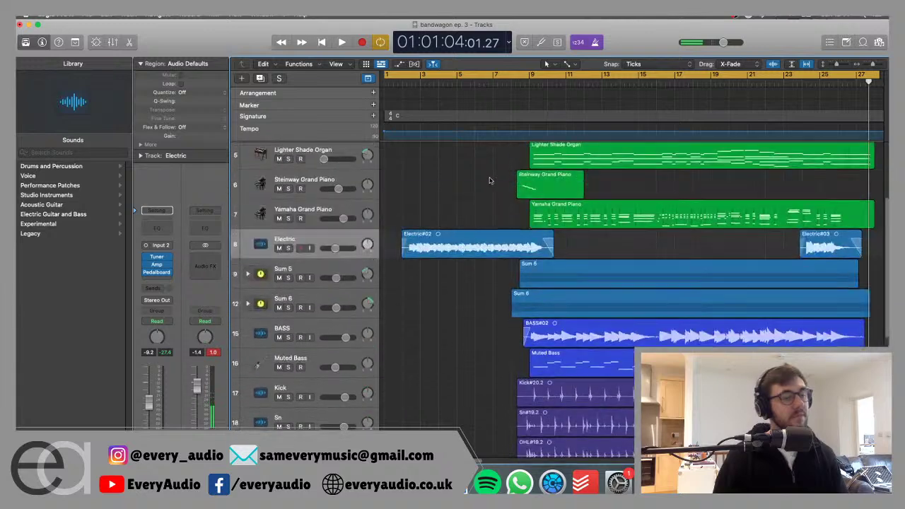